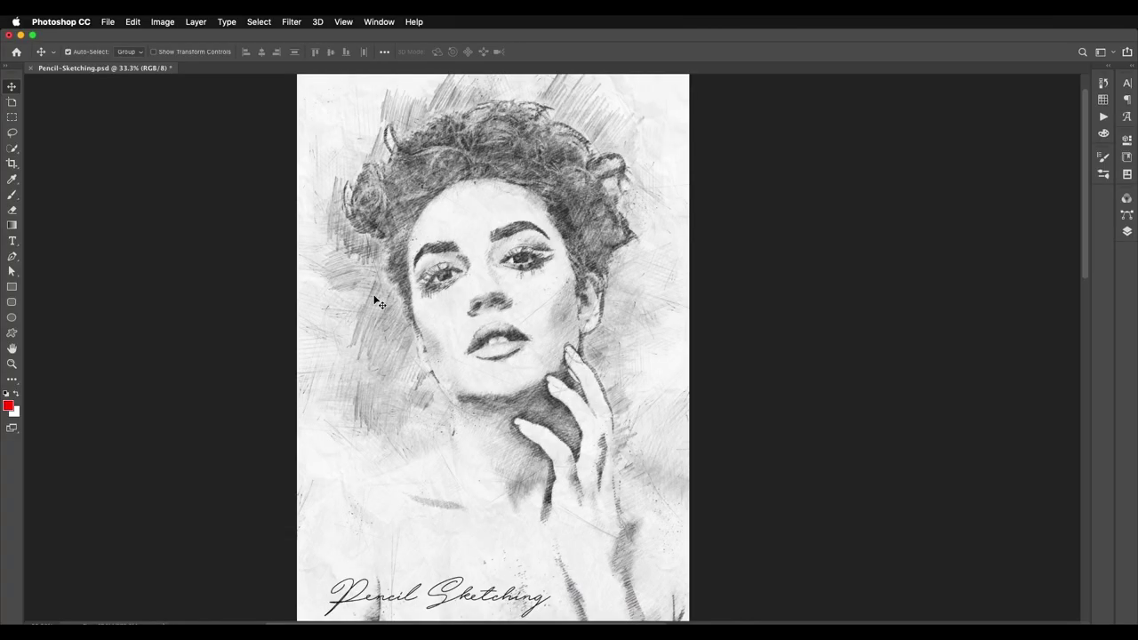
- Inspect the finished pencil portrait up close and hide every visible layer and group above Group 3
key("super+plus")
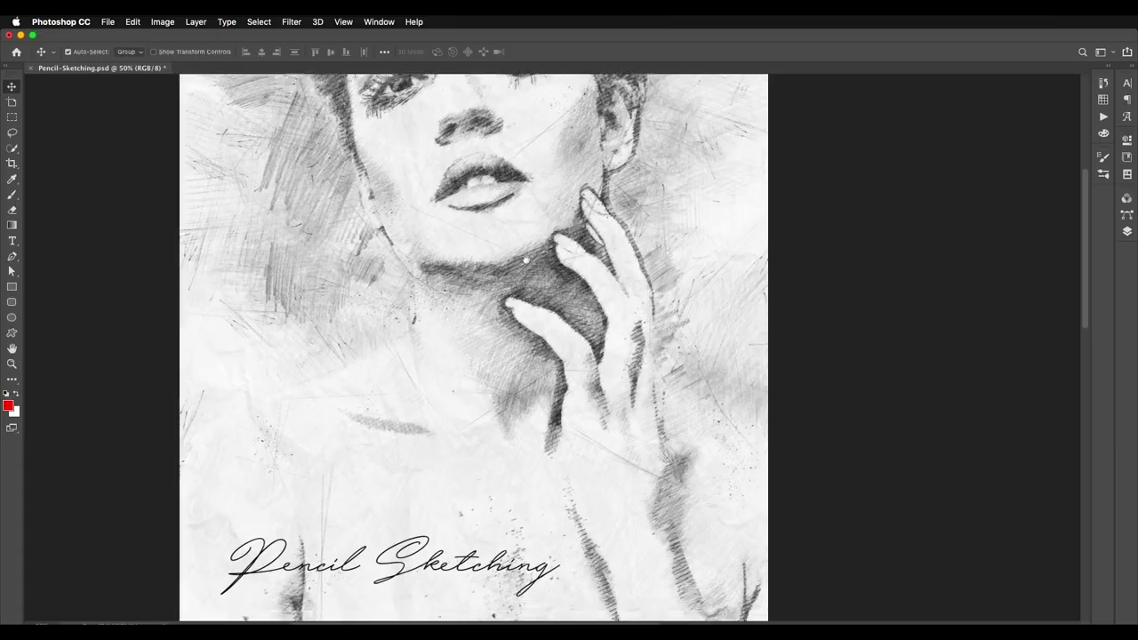
left_click_drag(525, 260, 425, 464)
left_click_drag(513, 271, 567, 331)
left_click(1126, 231)
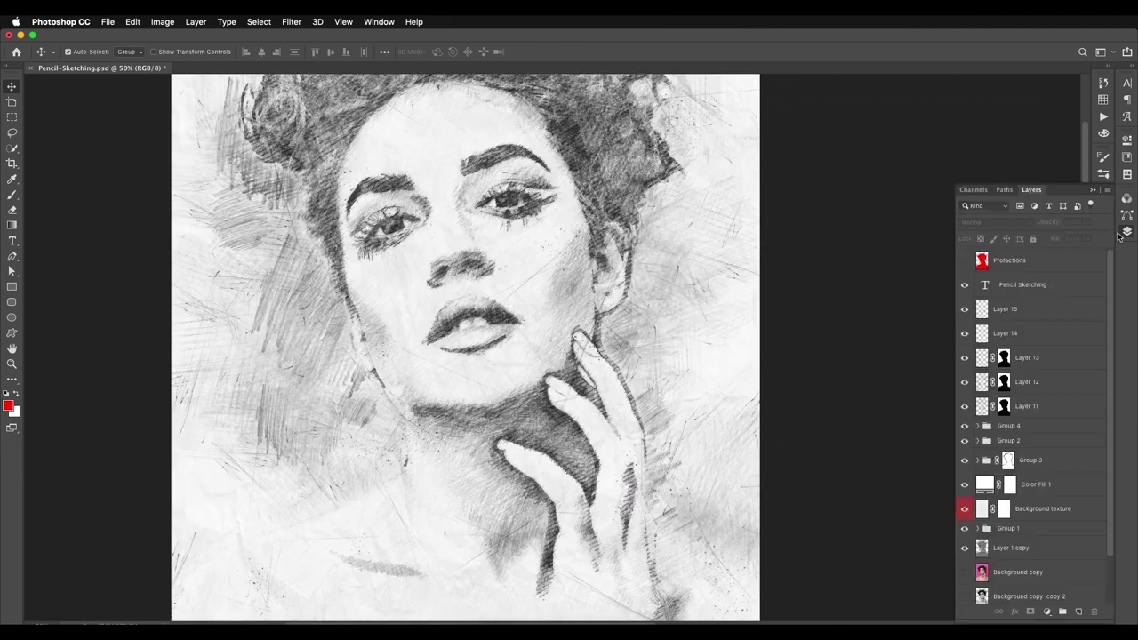
left_click_drag(1109, 302, 1104, 323)
scroll(1105, 325, "down", 1)
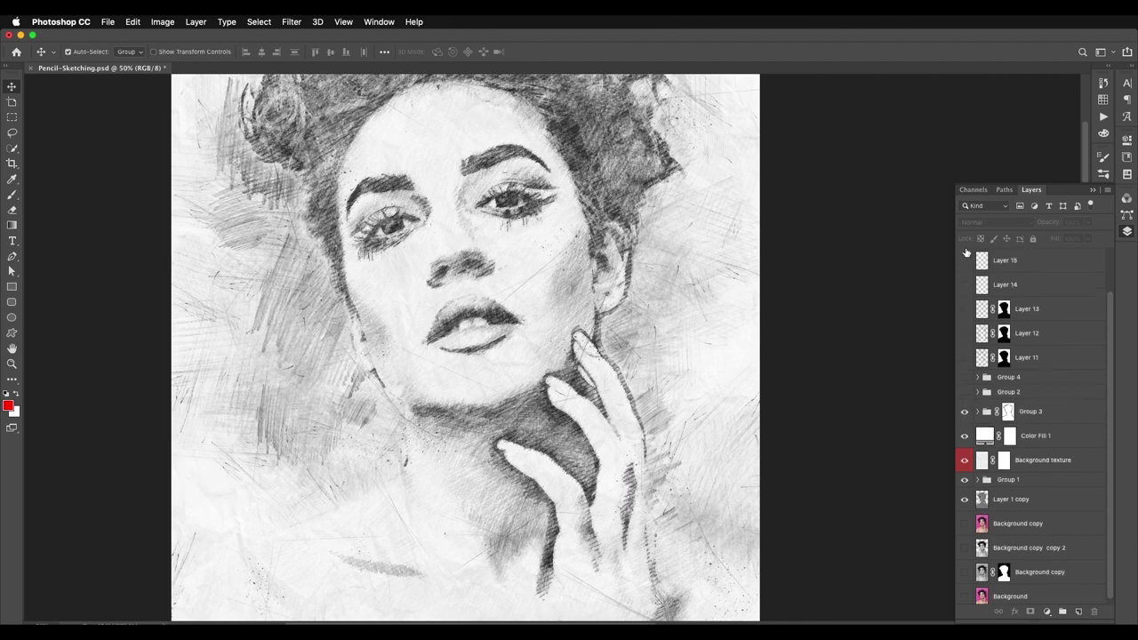
left_click_drag(964, 280, 965, 267)
scroll(1082, 362, "up", 1)
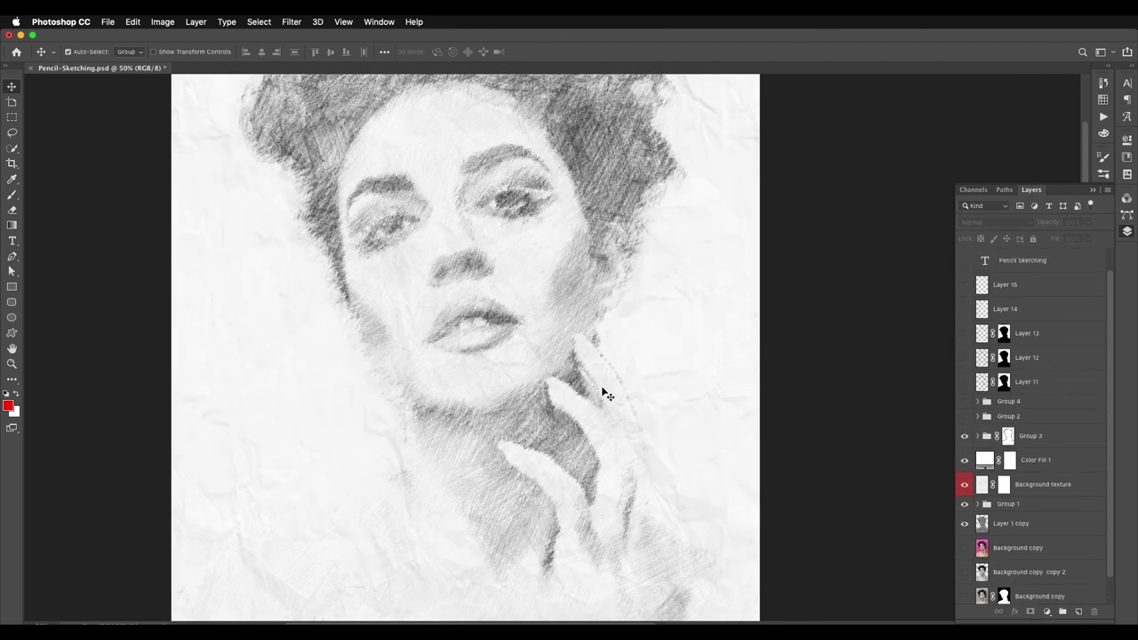
- Hide Group 3 and show Group 2 and Group 4 one at a time to inspect each group's strokes
left_click(964, 436)
left_click(964, 416)
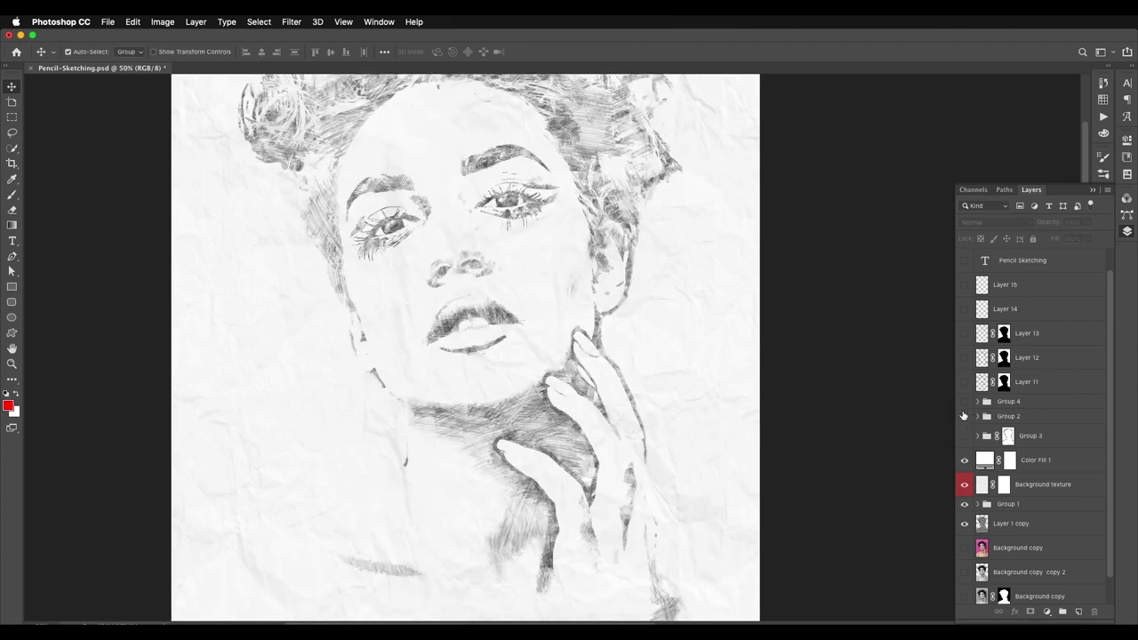
left_click(963, 417)
left_click(964, 402)
left_click_drag(637, 298, 622, 339)
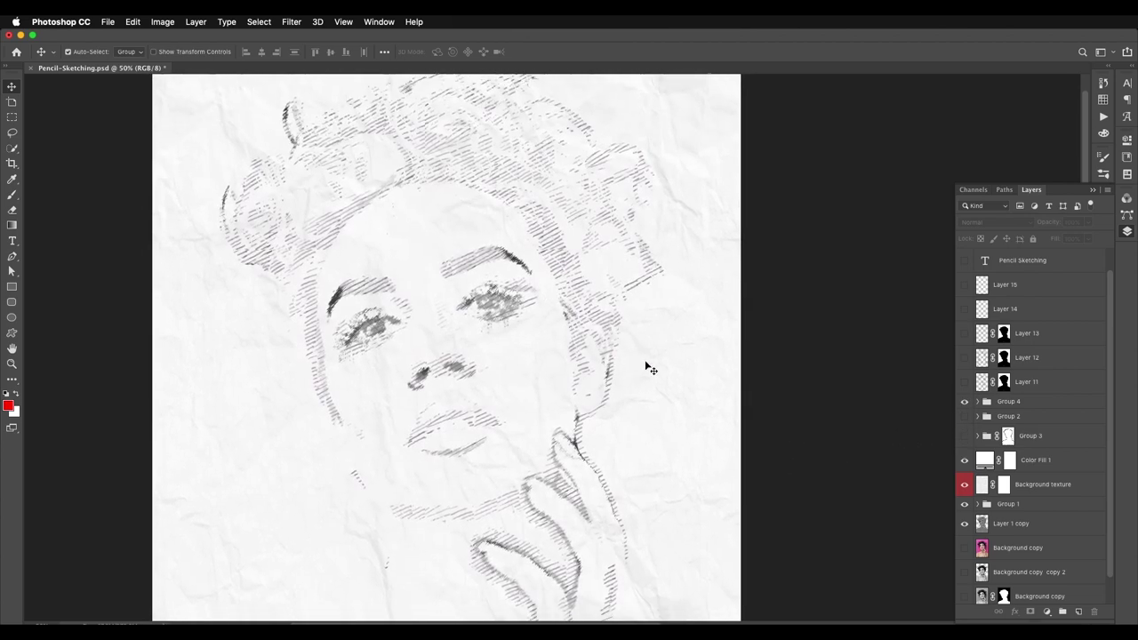
left_click(963, 401)
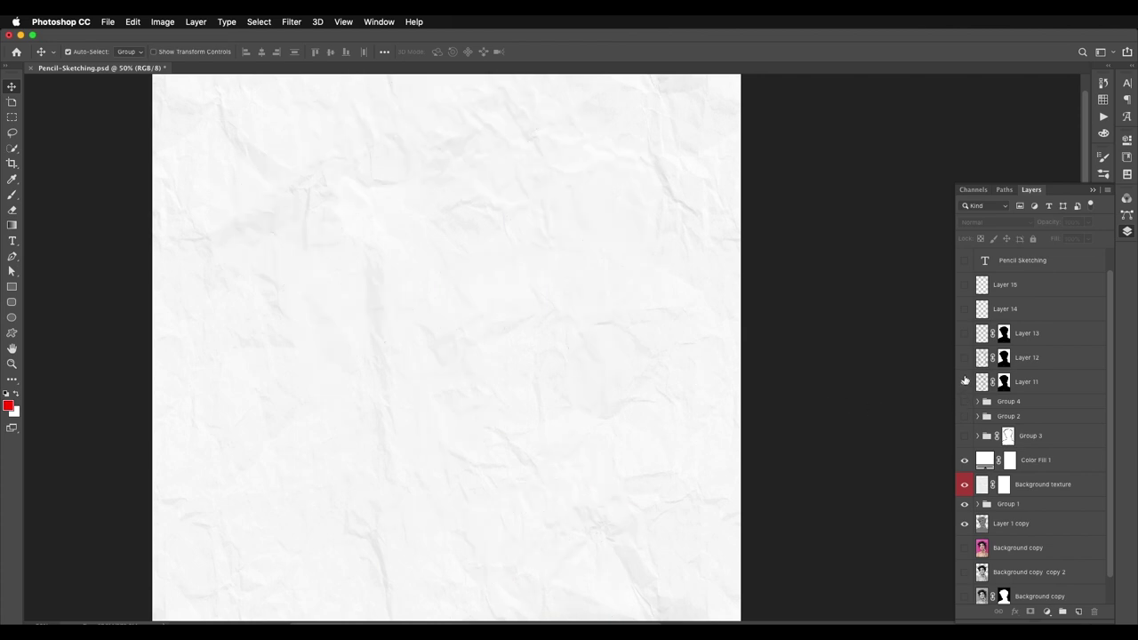
- Show Layers 11 to 15 to inspect the background strokes, and turn Groups 2, 3 and 4 back on
left_click(964, 260)
left_click_drag(668, 275, 762, 355)
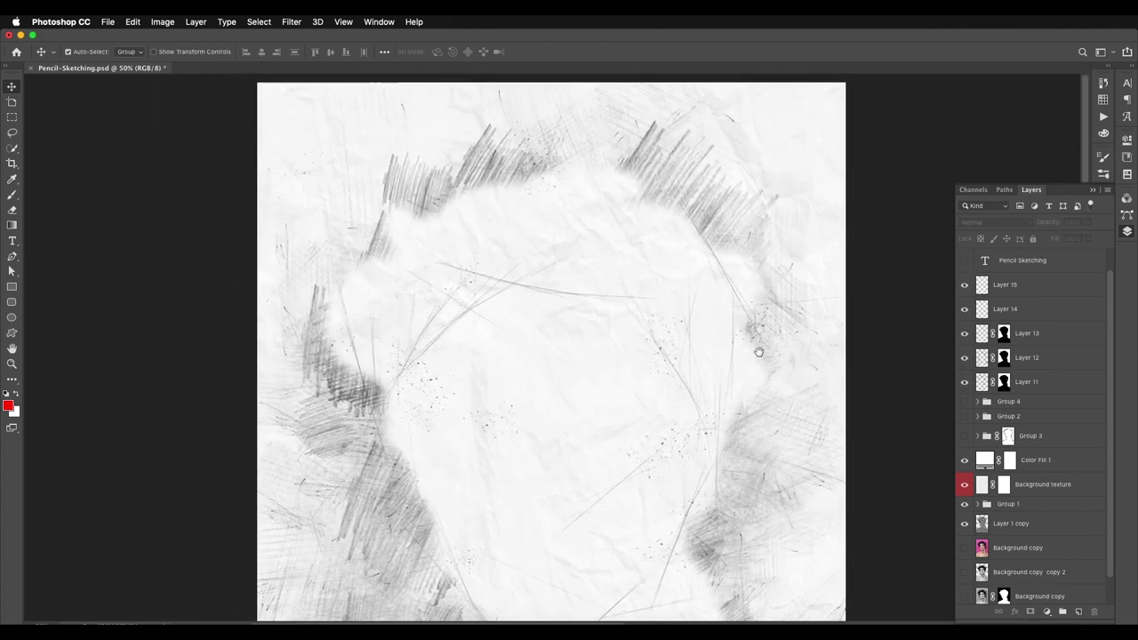
left_click_drag(706, 268, 602, 310)
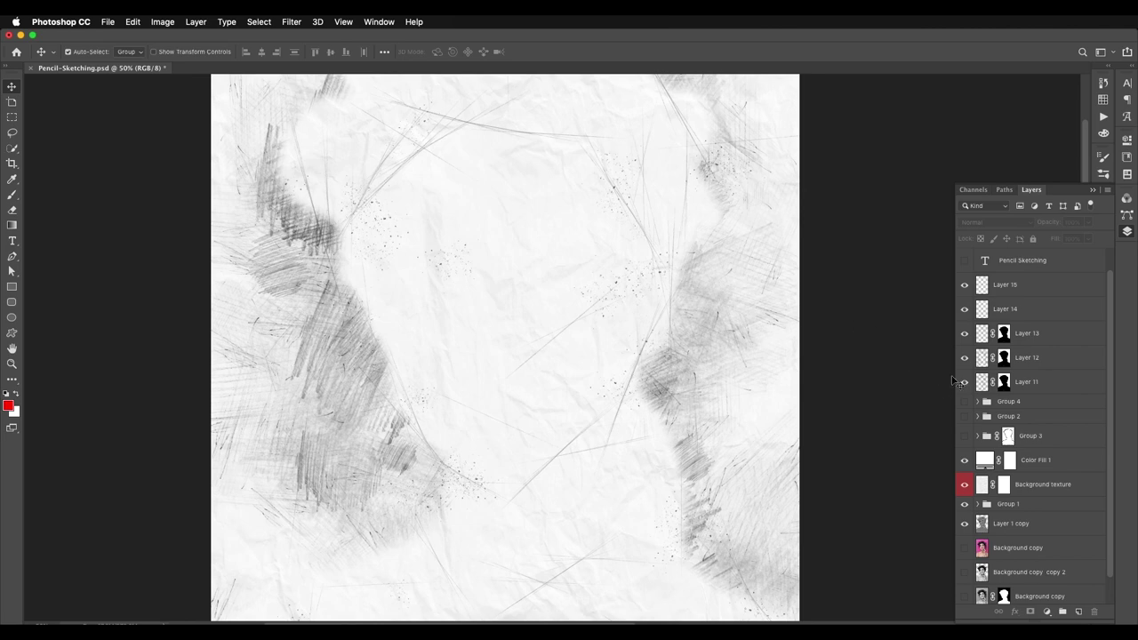
left_click(964, 435)
left_click_drag(756, 323, 737, 330)
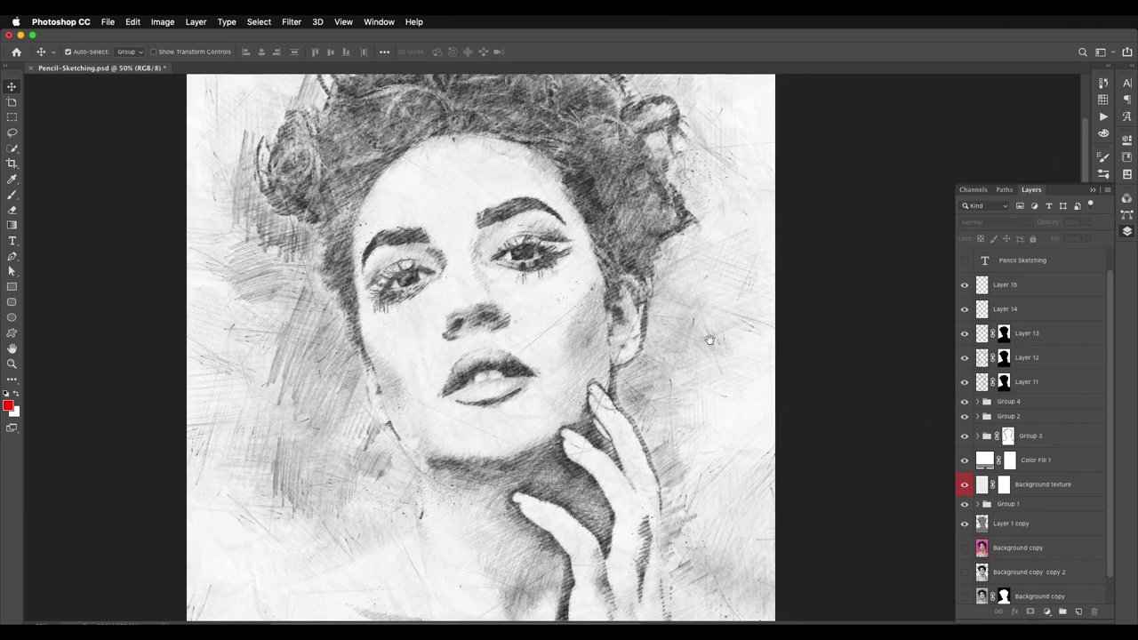
- Switch to Finder and open attractive-beautiful-brunette-838875.jpg from the Pencil Sketch folder with Adobe Photoshop CC 2019
left_click(520, 617)
left_click_drag(613, 328, 605, 253)
mouse_move(561, 425)
left_mouse_down()
mouse_move(553, 416)
mouse_move(673, 363)
left_mouse_up()
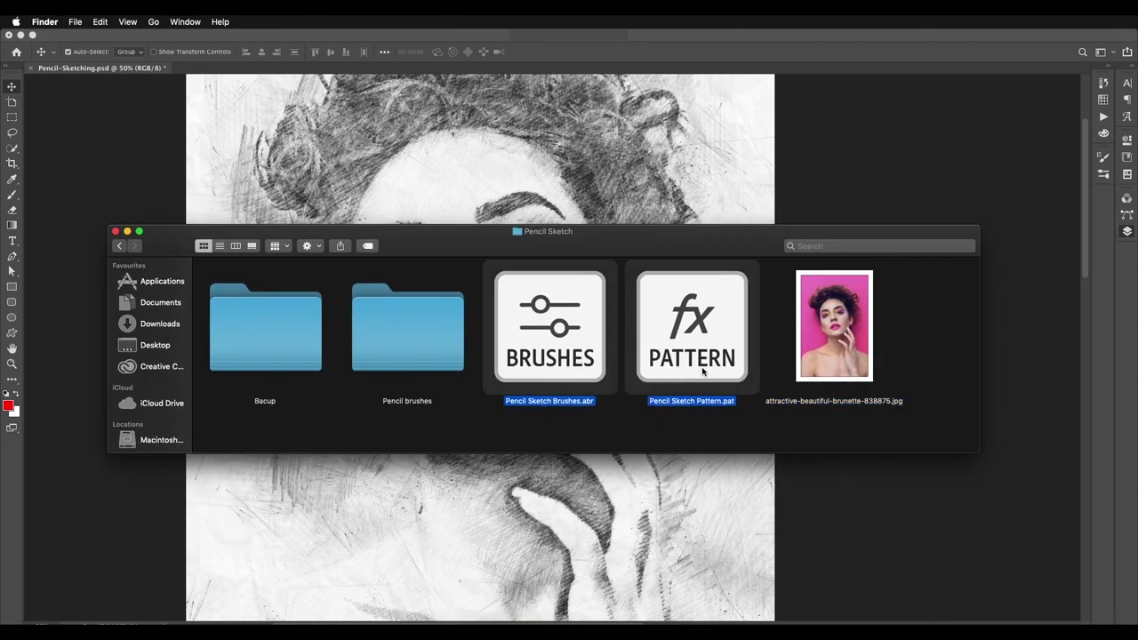
left_click(738, 428)
left_click(831, 355)
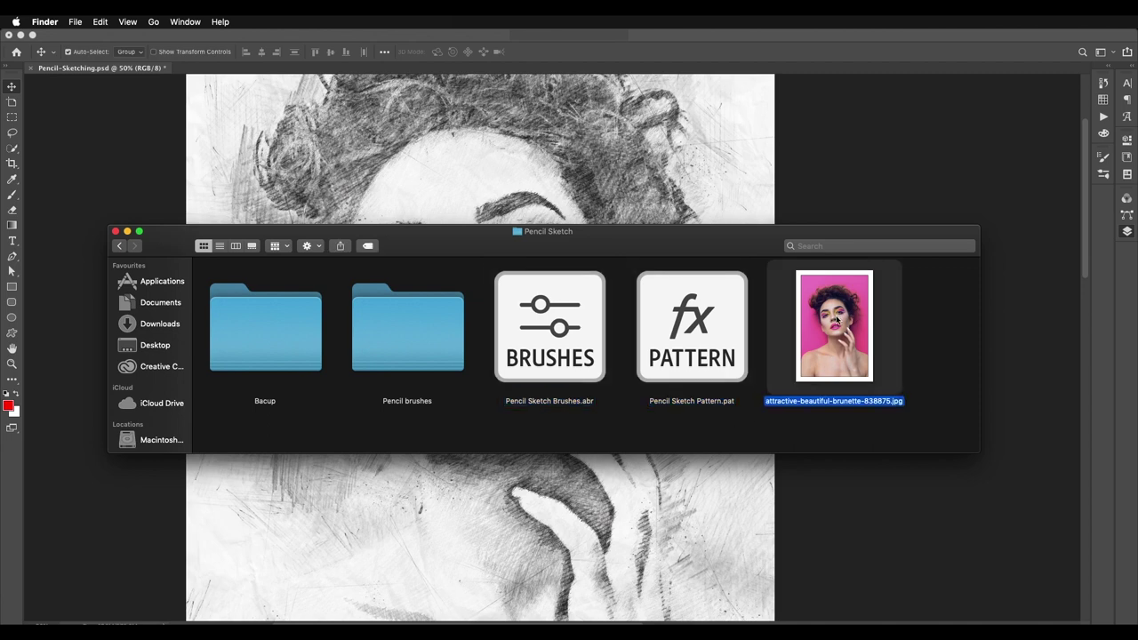
right_click(836, 320)
mouse_move(871, 333)
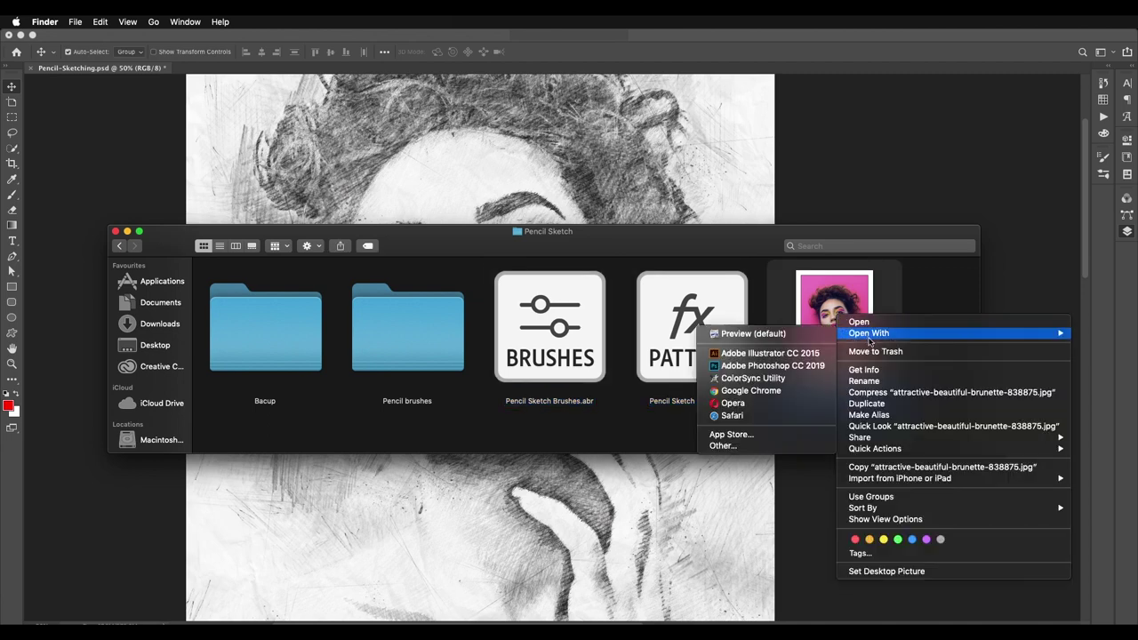
left_click(781, 366)
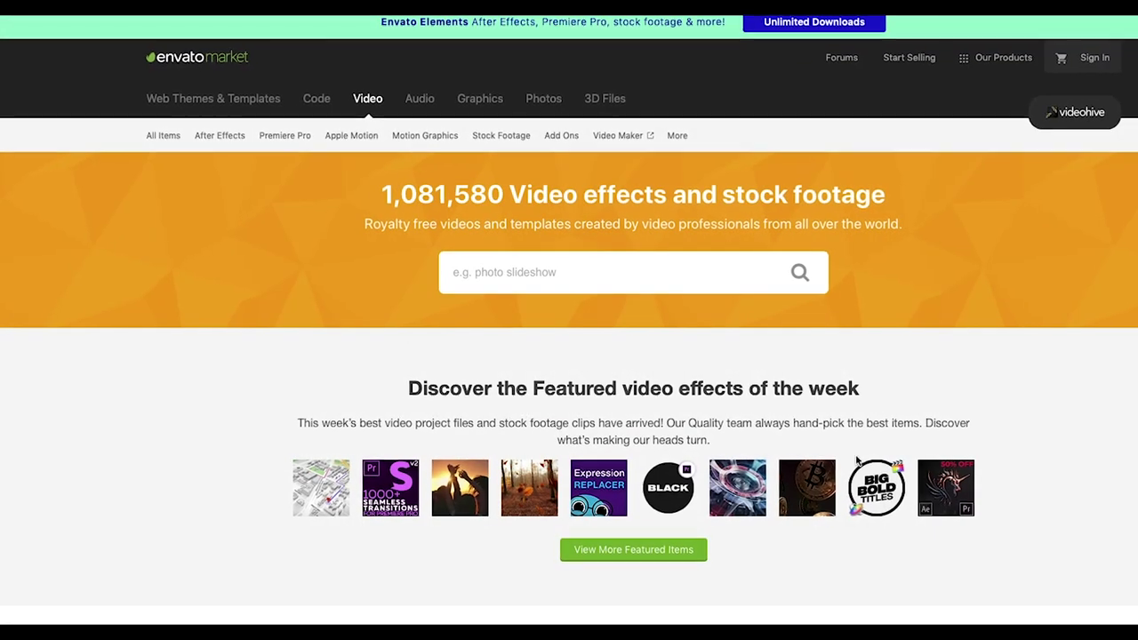
- Browse the best-selling video effects and several item pages on Envato Market
scroll(1135, 382, "down", 5)
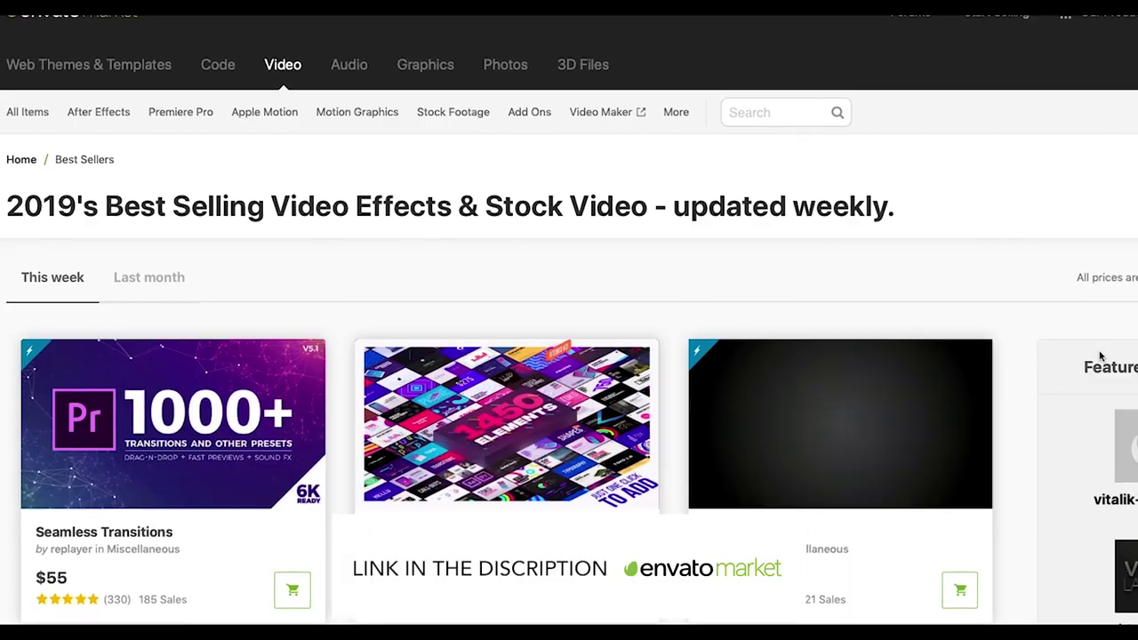
scroll(1094, 350, "down", 7)
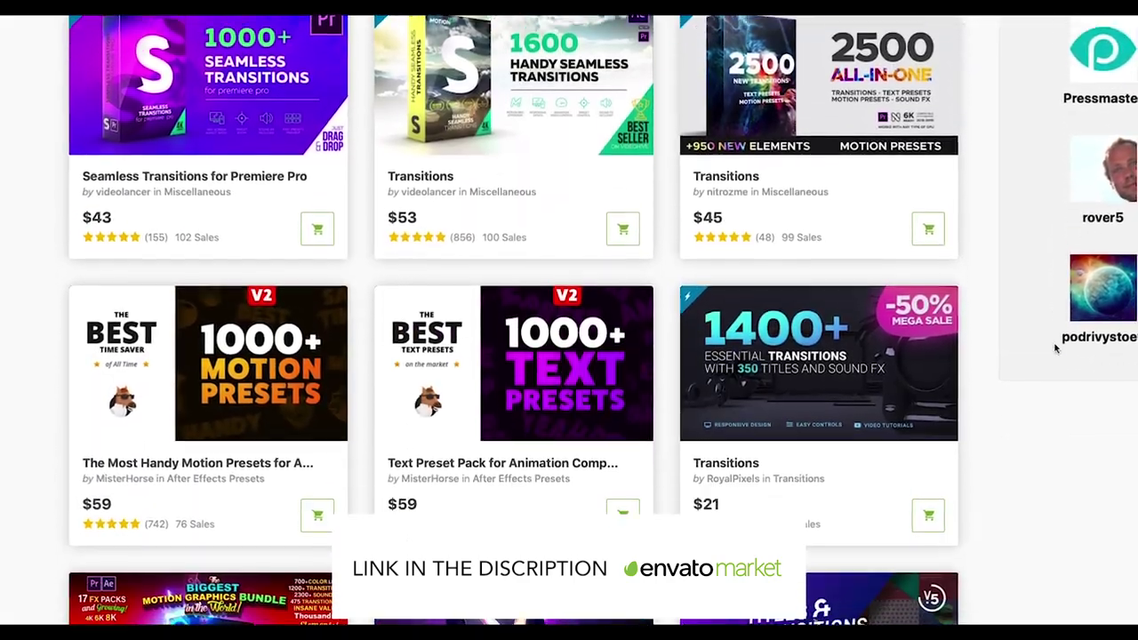
scroll(1052, 347, "down", 2)
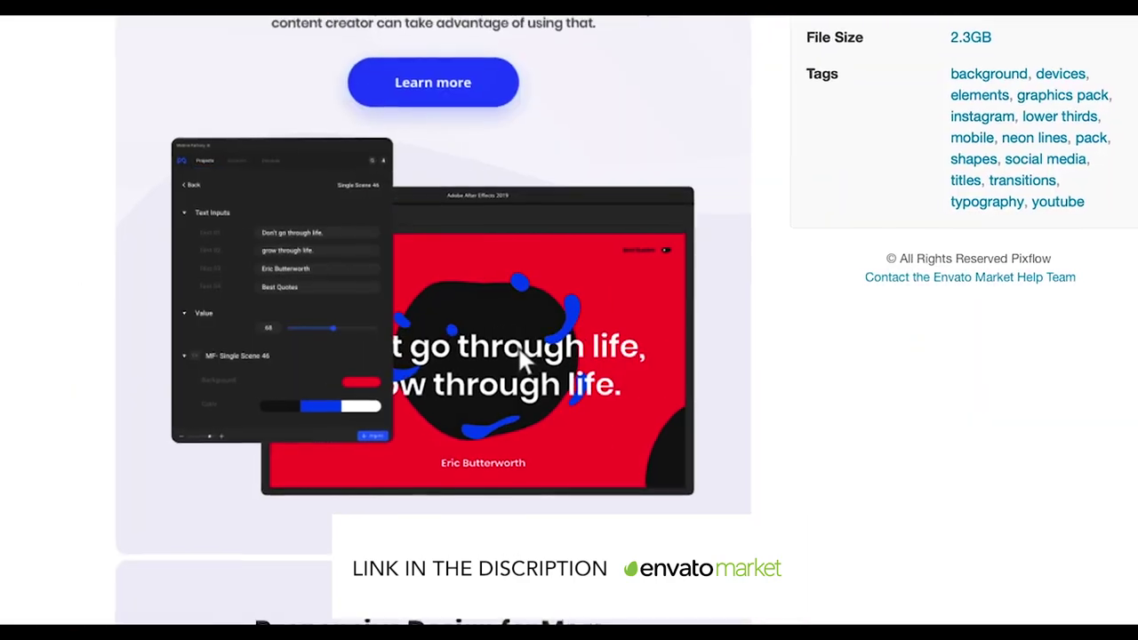
scroll(1056, 107, "down", 10)
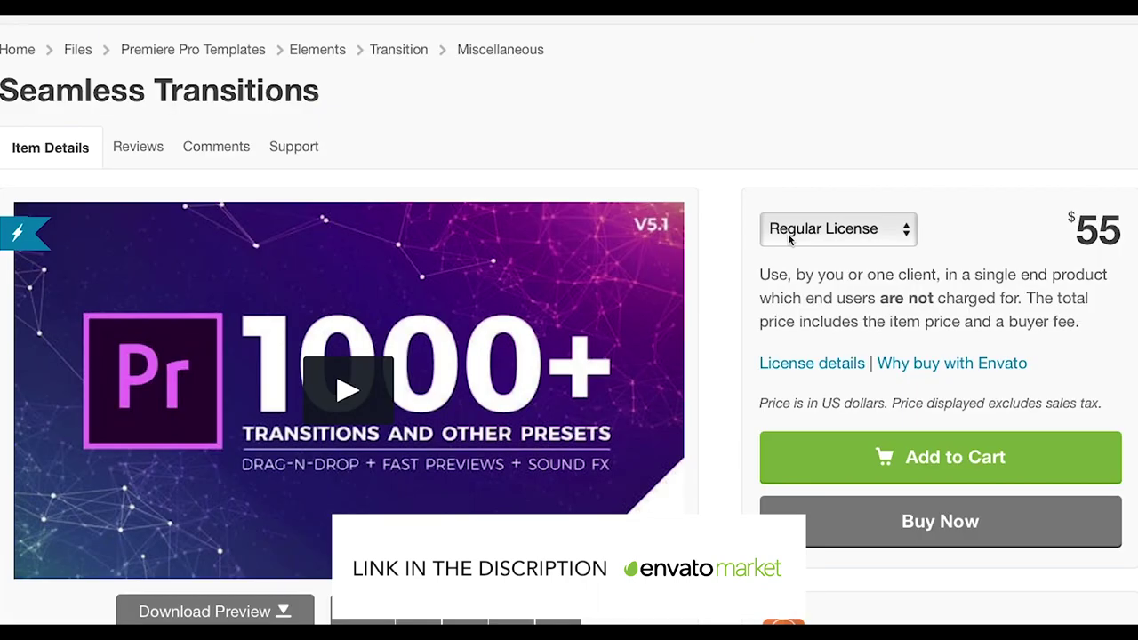
scroll(789, 234, "down", 2)
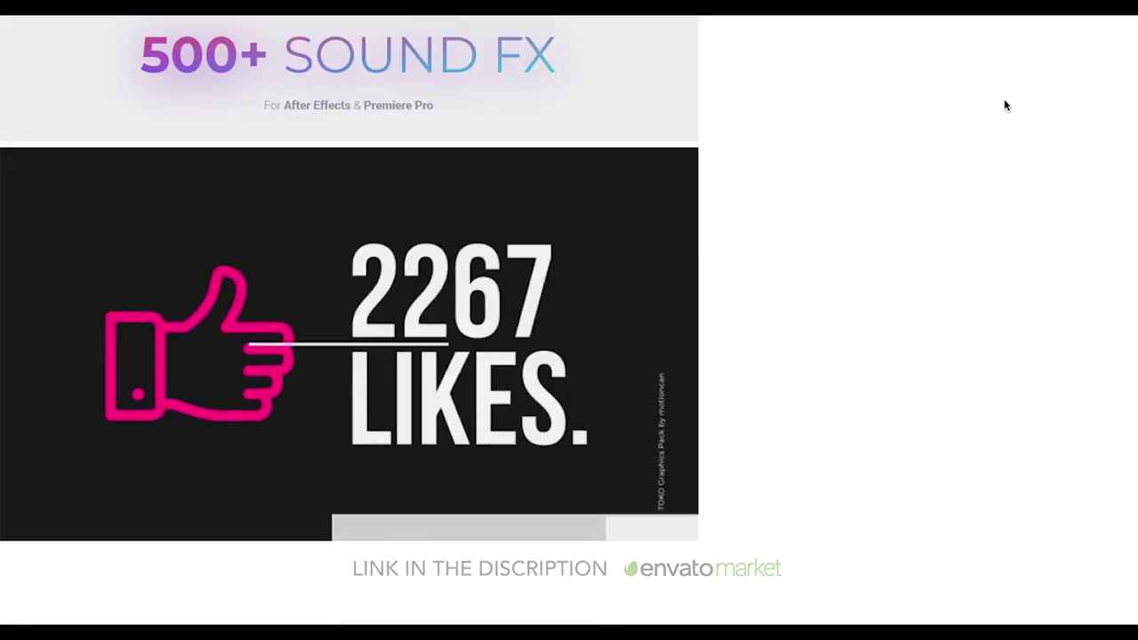
scroll(1005, 105, "down", 5)
scroll(1004, 105, "down", 1)
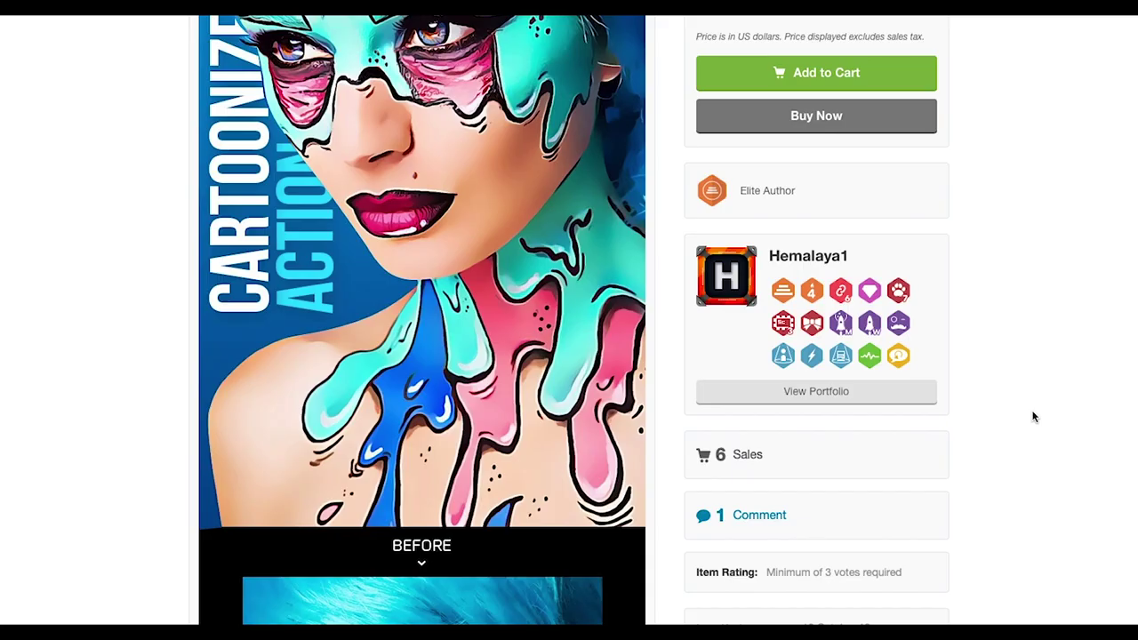
scroll(1034, 414, "up", 8)
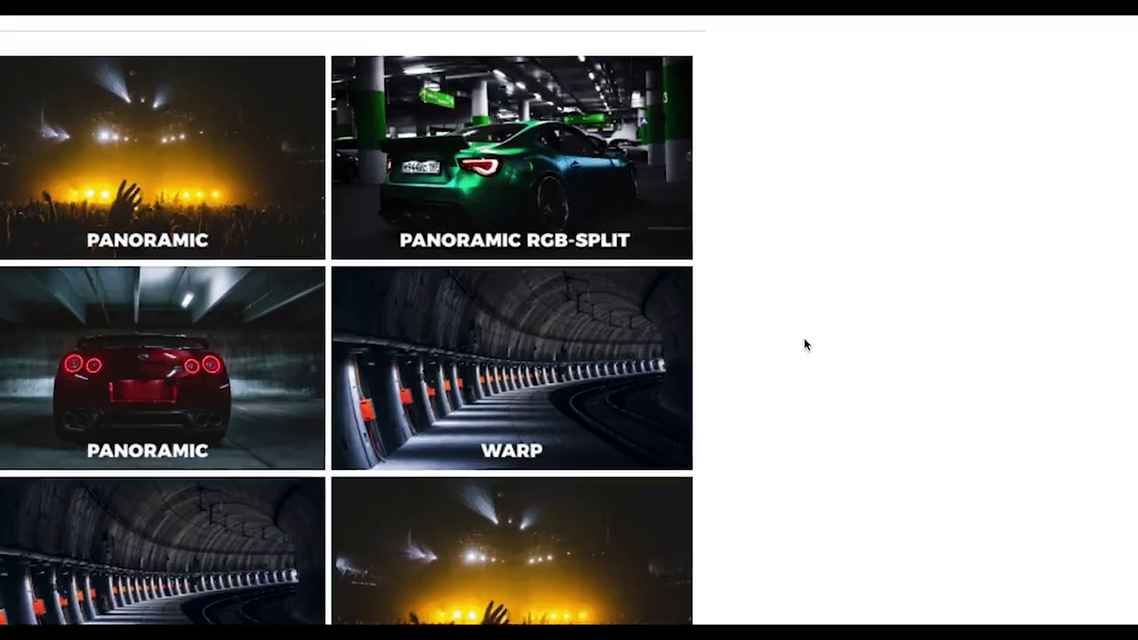
scroll(804, 343, "down", 10)
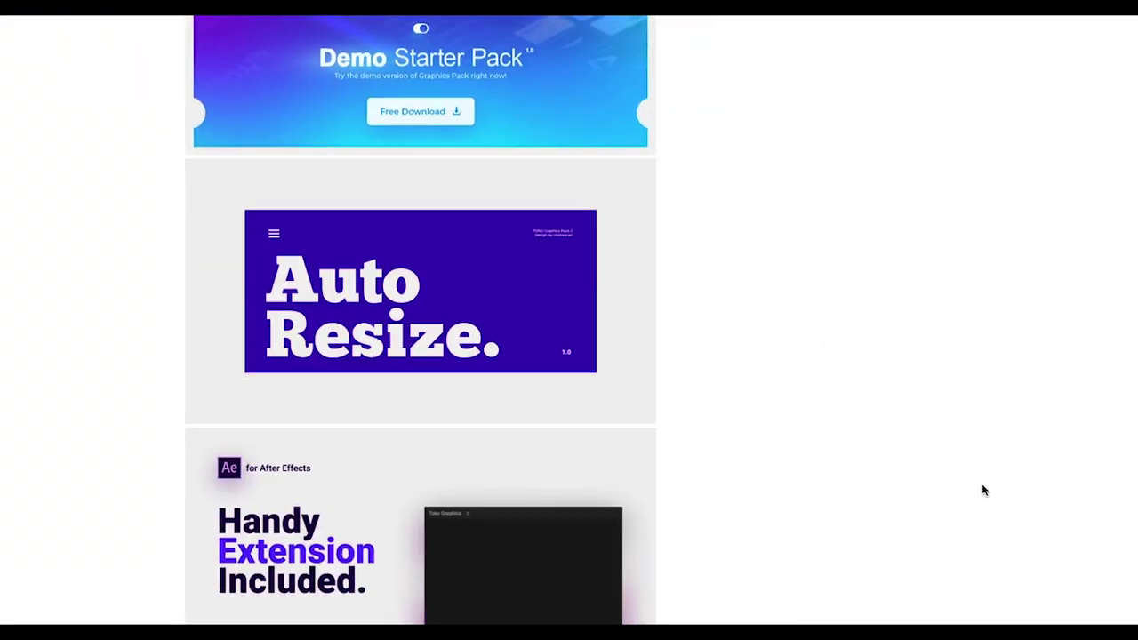
scroll(969, 480, "down", 4)
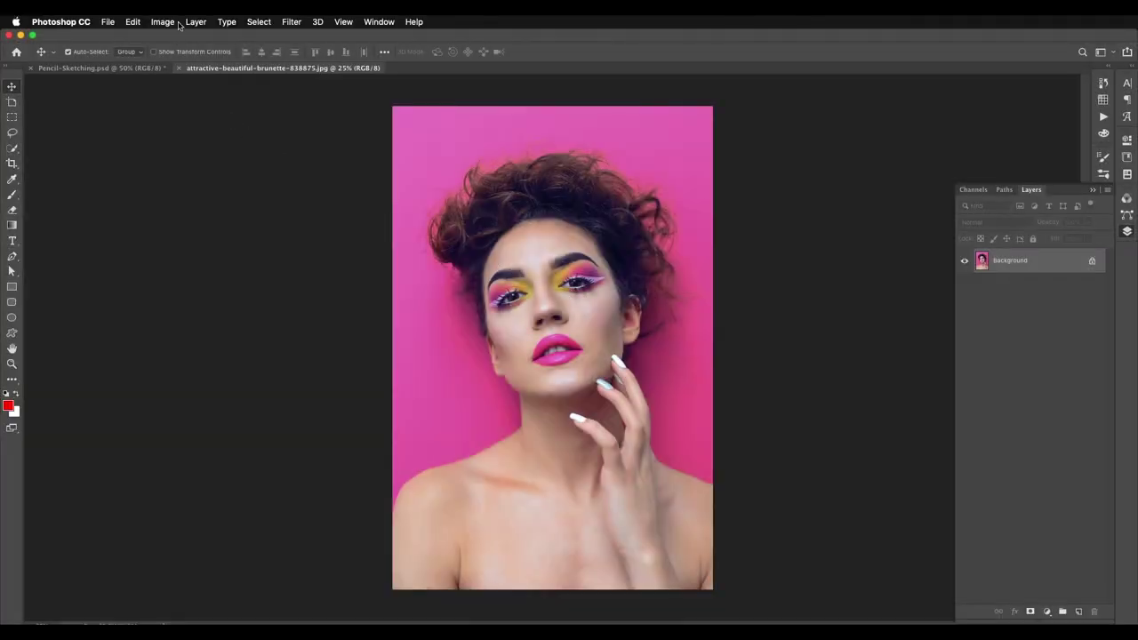
- Resize the portrait photo to a height of 3500 pixels at a resolution of 300 pixels/inch
left_click(176, 24)
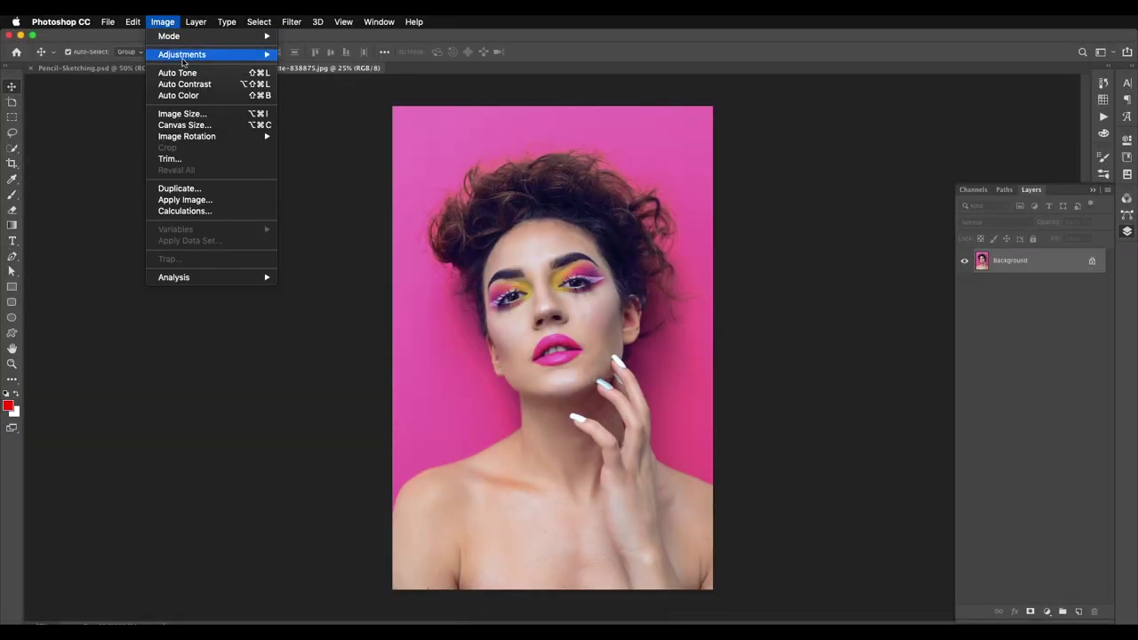
left_click(197, 113)
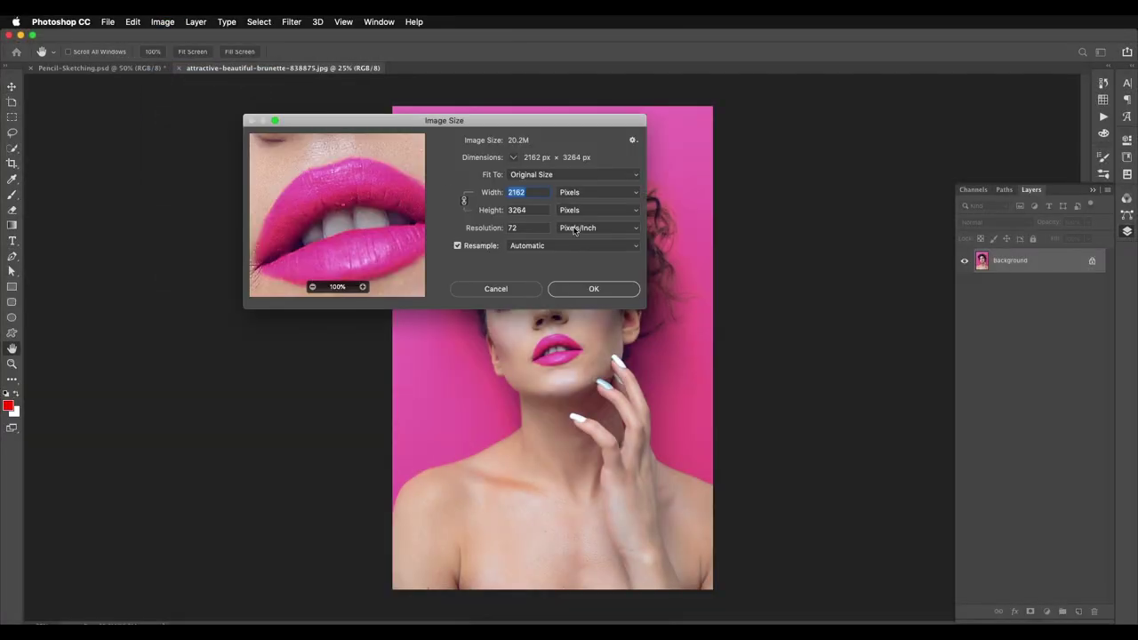
type("300")
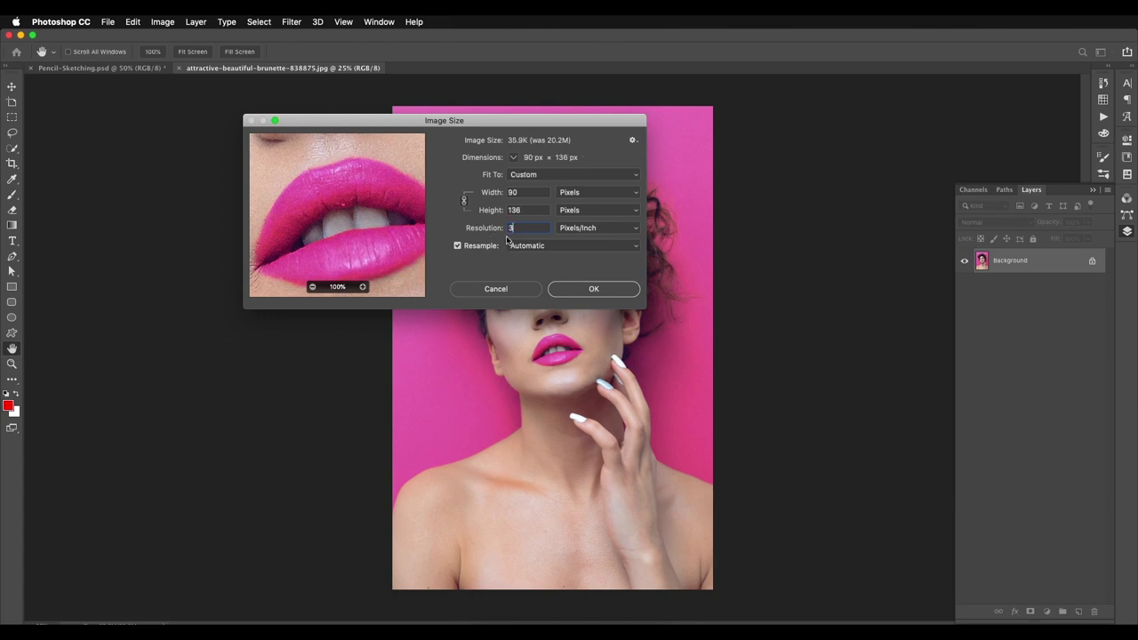
type("3500")
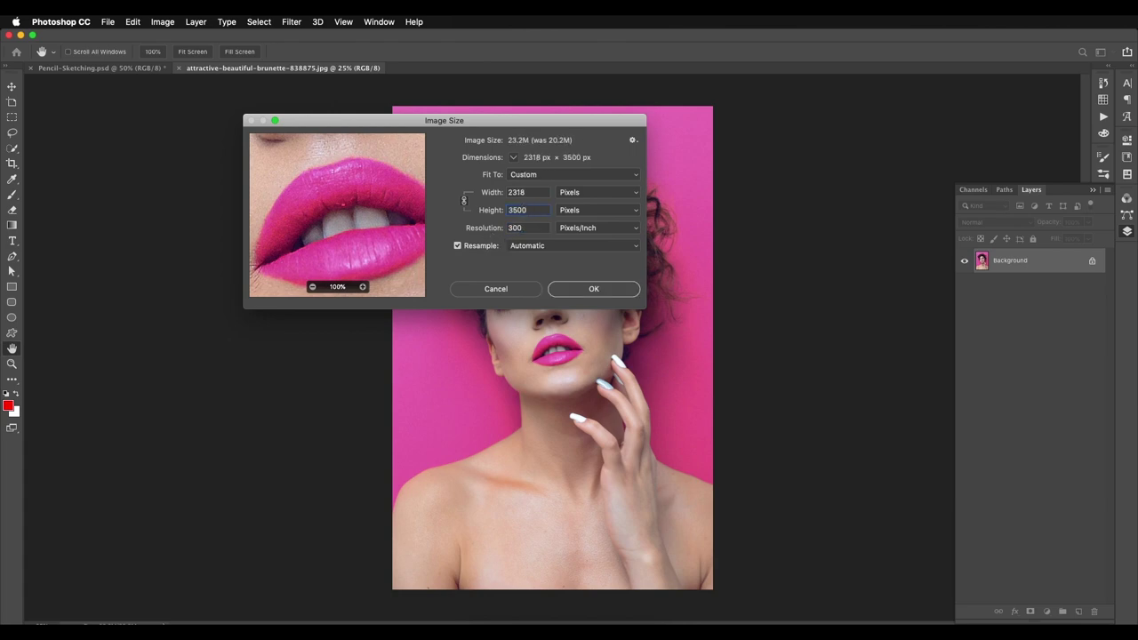
key("Return")
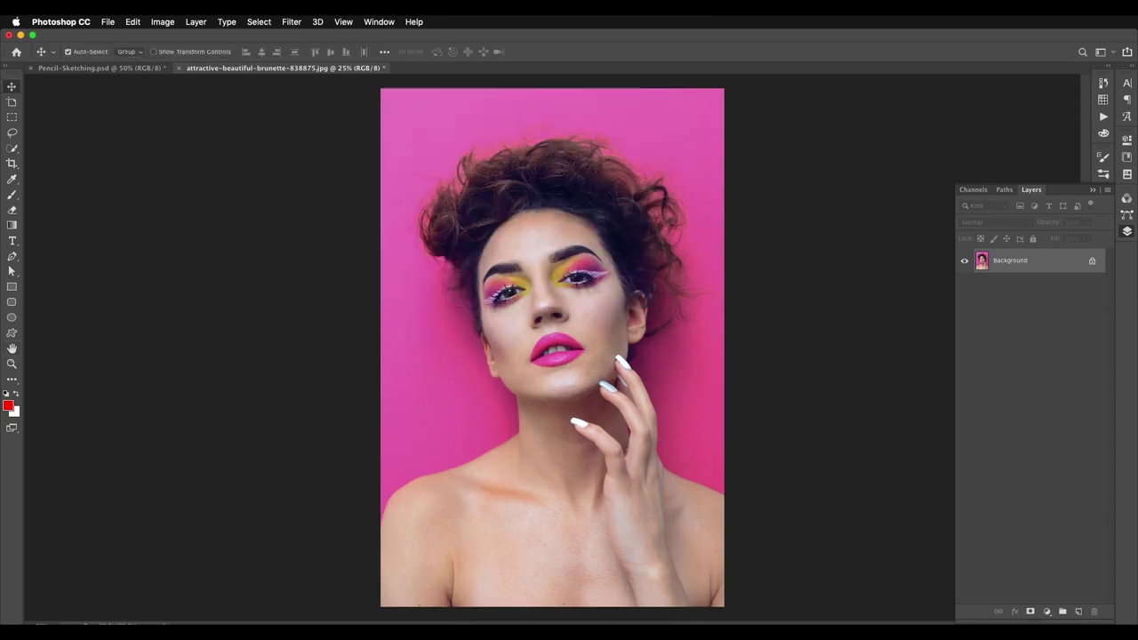
- Load Pencil Sketch Brushes.abr from the Pencil Sketch folder into the brush presets through the Preset Manager
key("b")
left_click(85, 51)
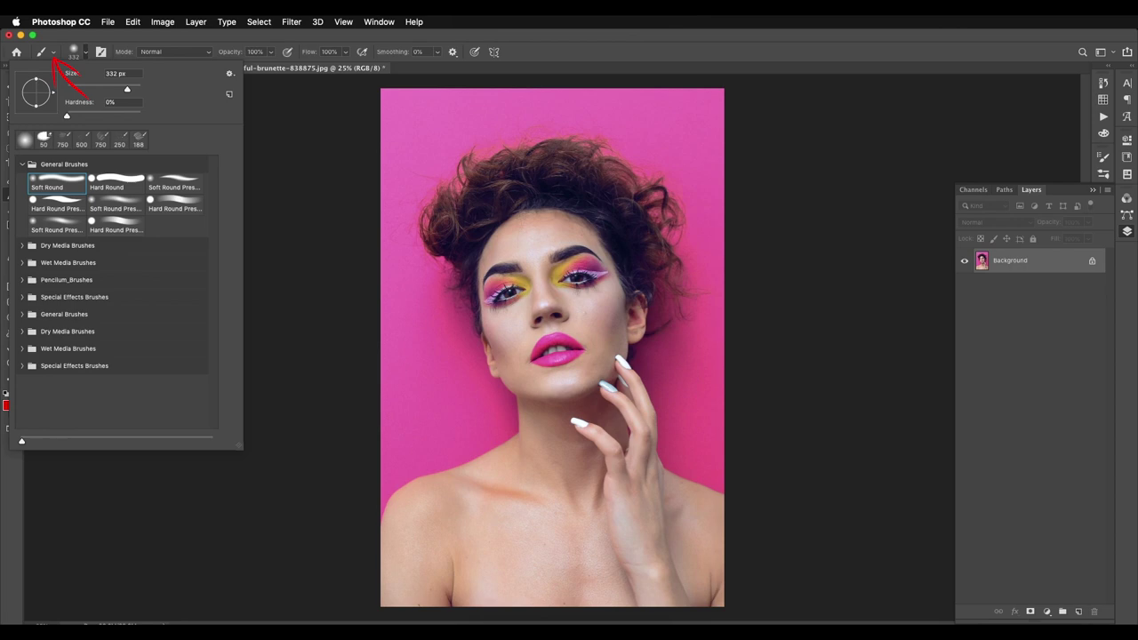
left_click(229, 73)
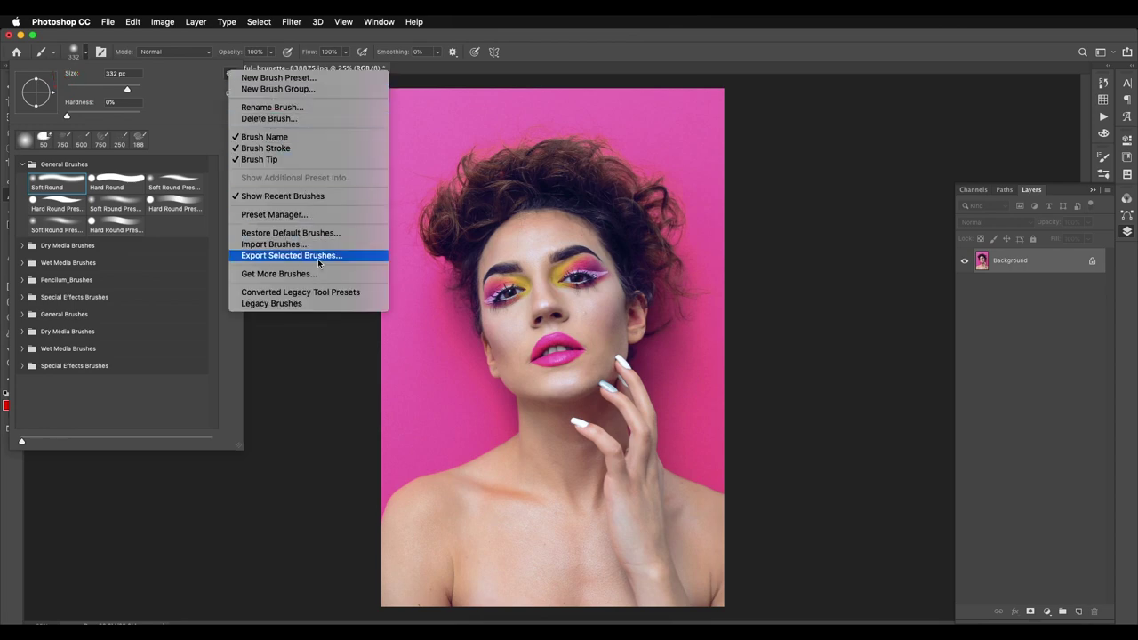
left_click(321, 216)
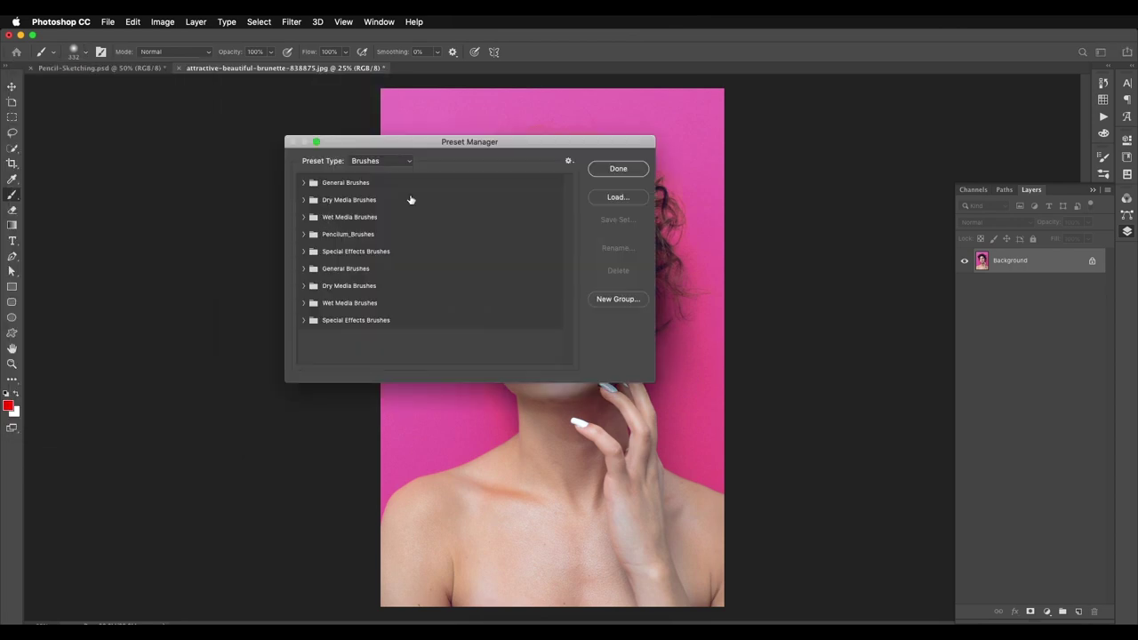
left_click(619, 198)
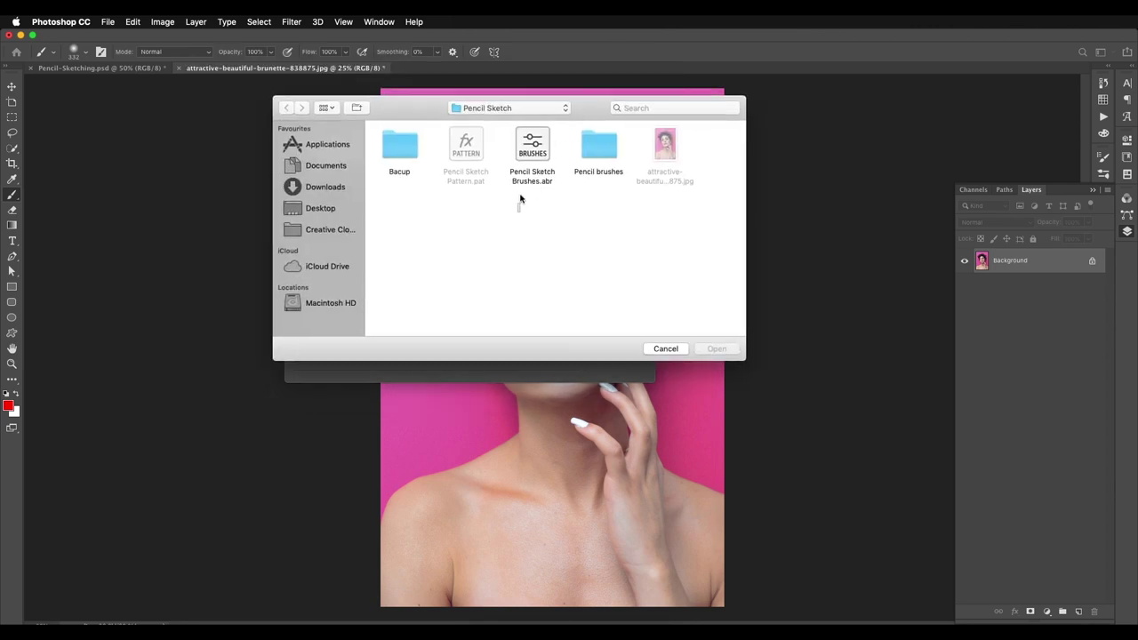
left_click(533, 152)
left_click(724, 349)
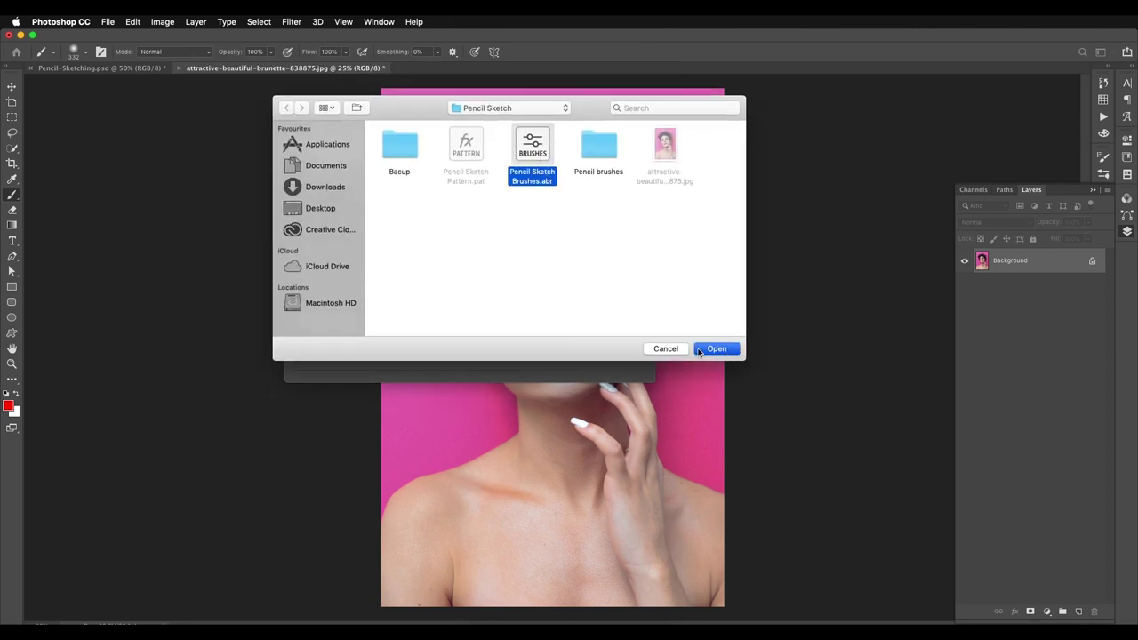
- Expand the Pencil Sketch Brushes group in the Preset Manager and inspect its brushes
left_click(348, 337)
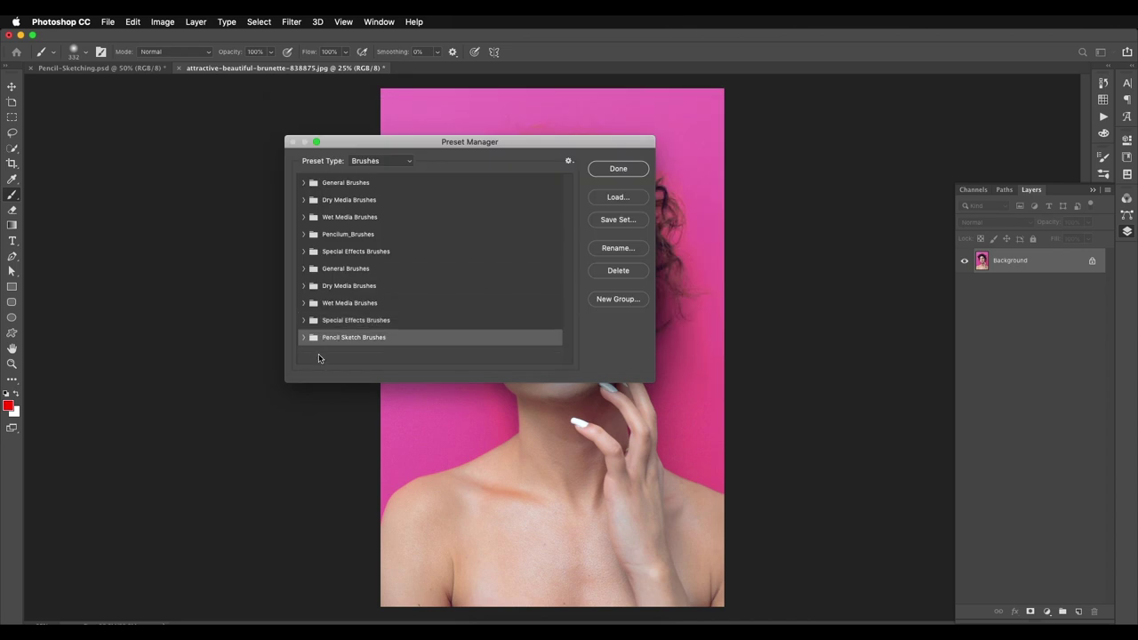
left_click(304, 339)
left_click(322, 355)
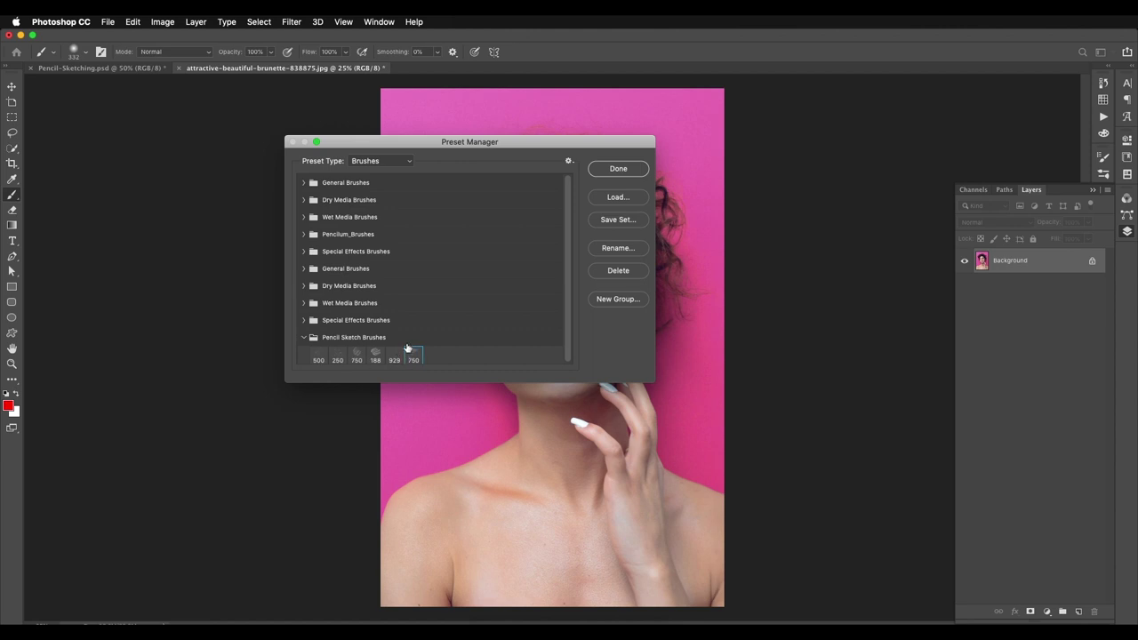
- Load Pencil Sketch Pattern.pat from the Pencil Sketch folder into the pattern presets and close the Preset Manager
left_click(381, 161)
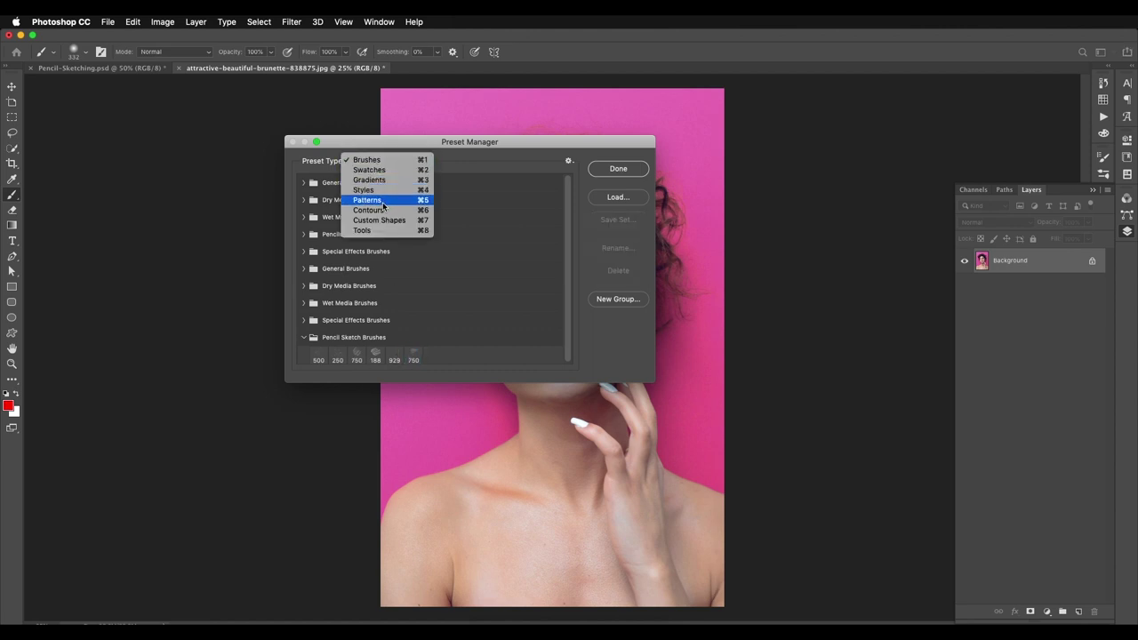
left_click(383, 205)
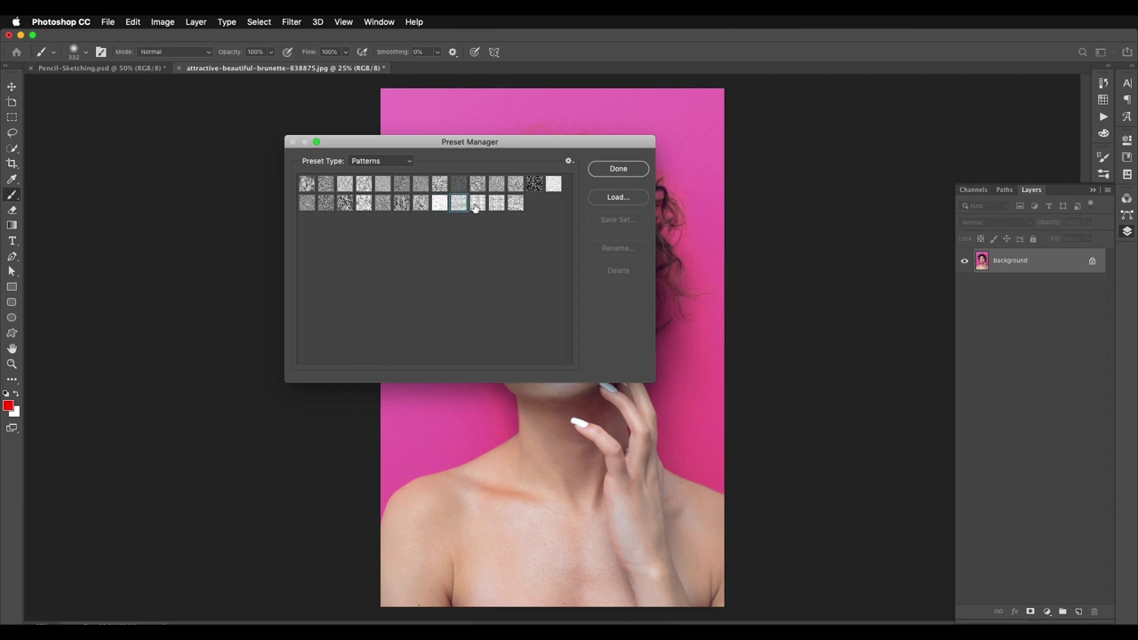
left_click(617, 197)
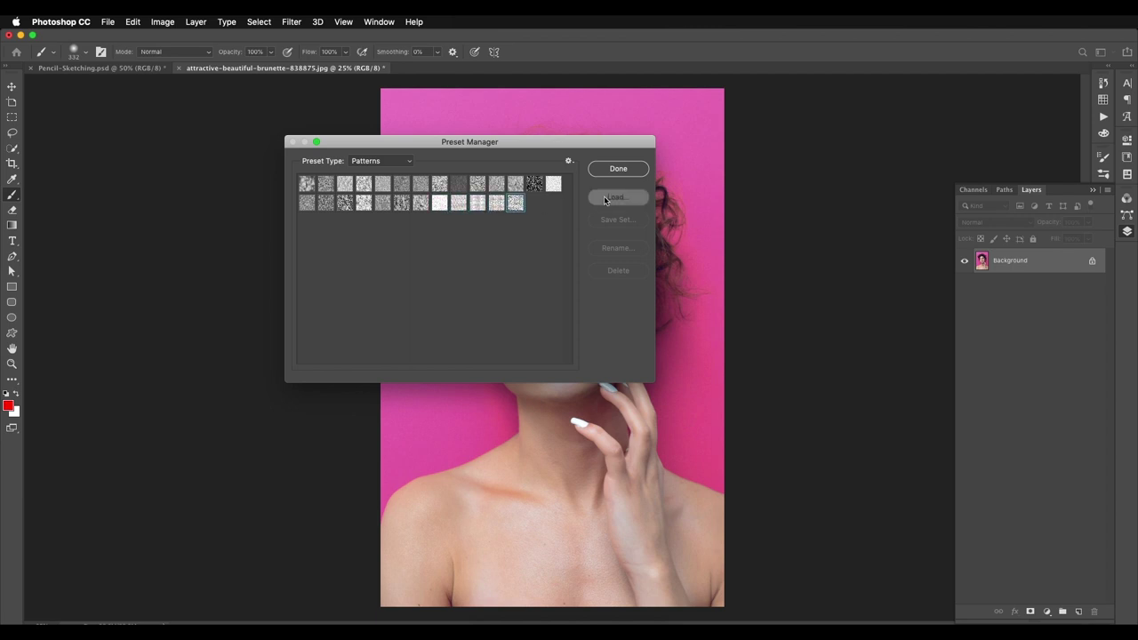
left_click(455, 158)
left_click(481, 218)
left_click(461, 175)
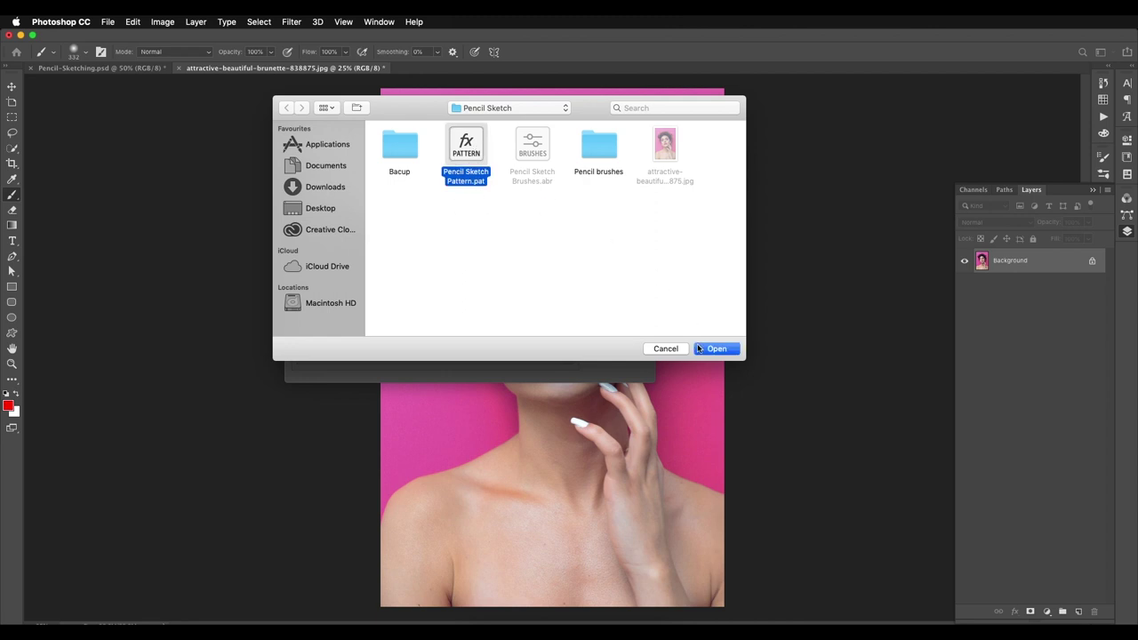
left_click(704, 348)
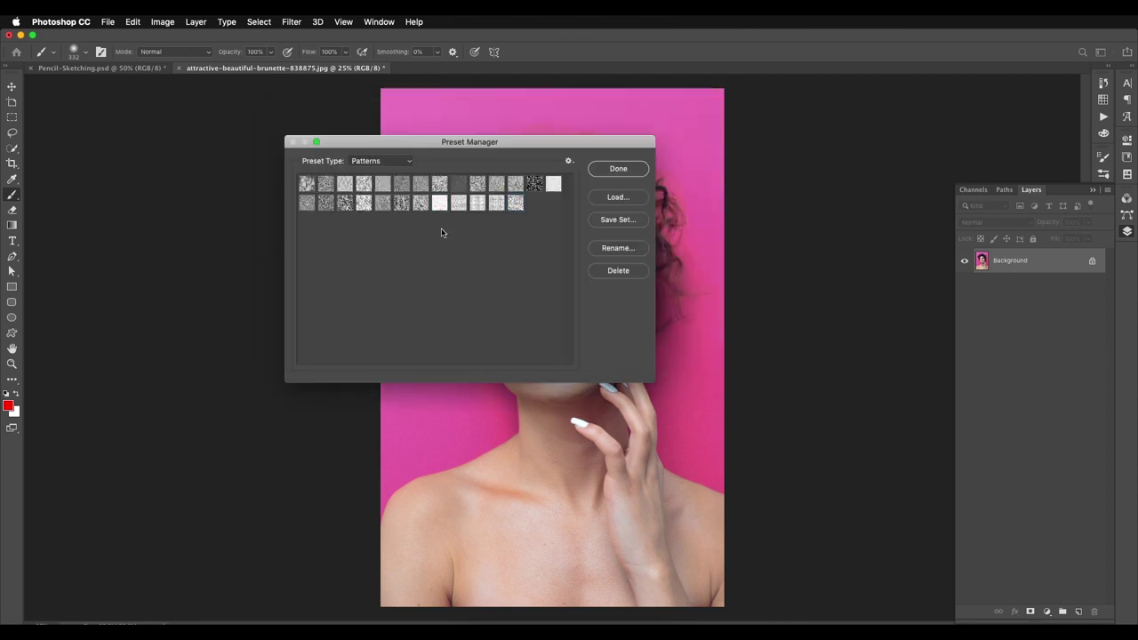
left_click(615, 172)
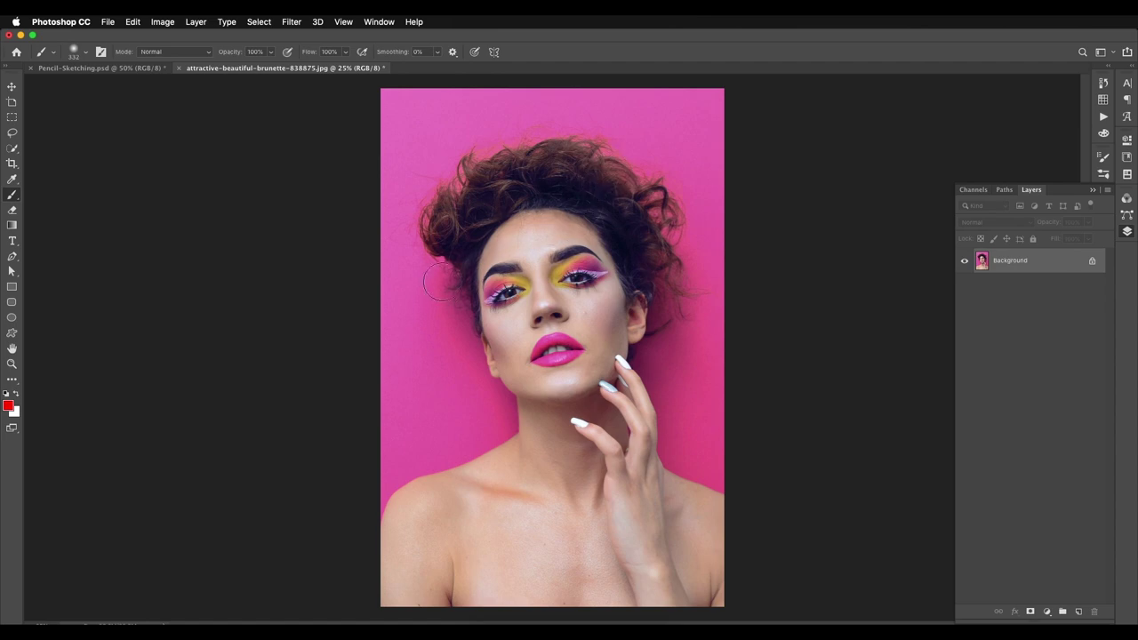
- Convert the locked Background into a regular layer named Layer 0 and add a new empty layer above it
double_click(993, 257)
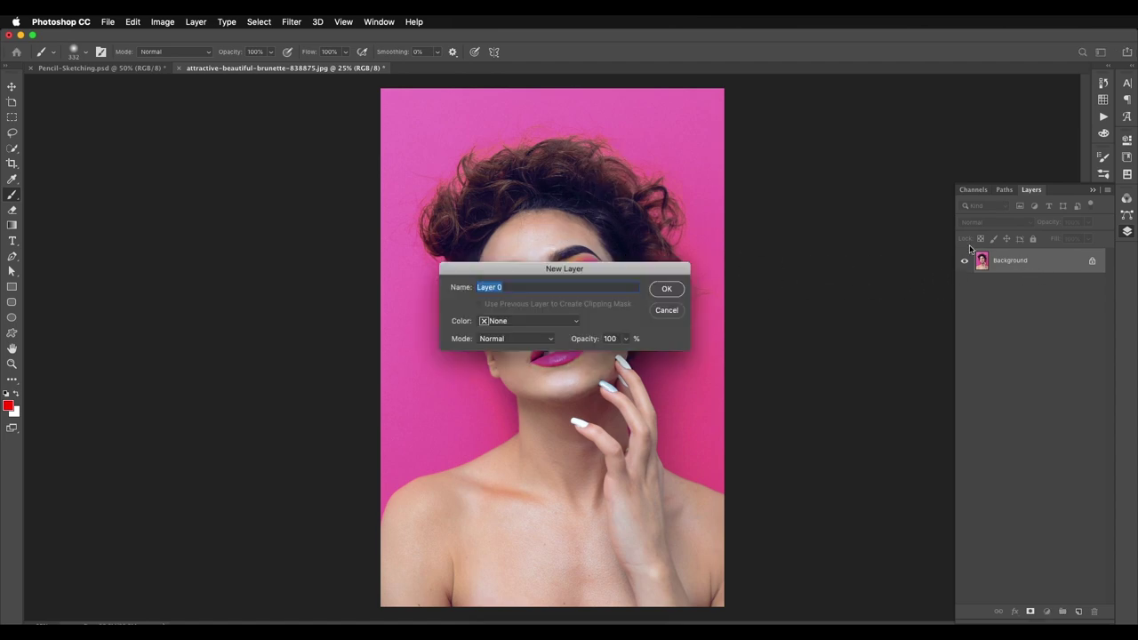
left_click(667, 288)
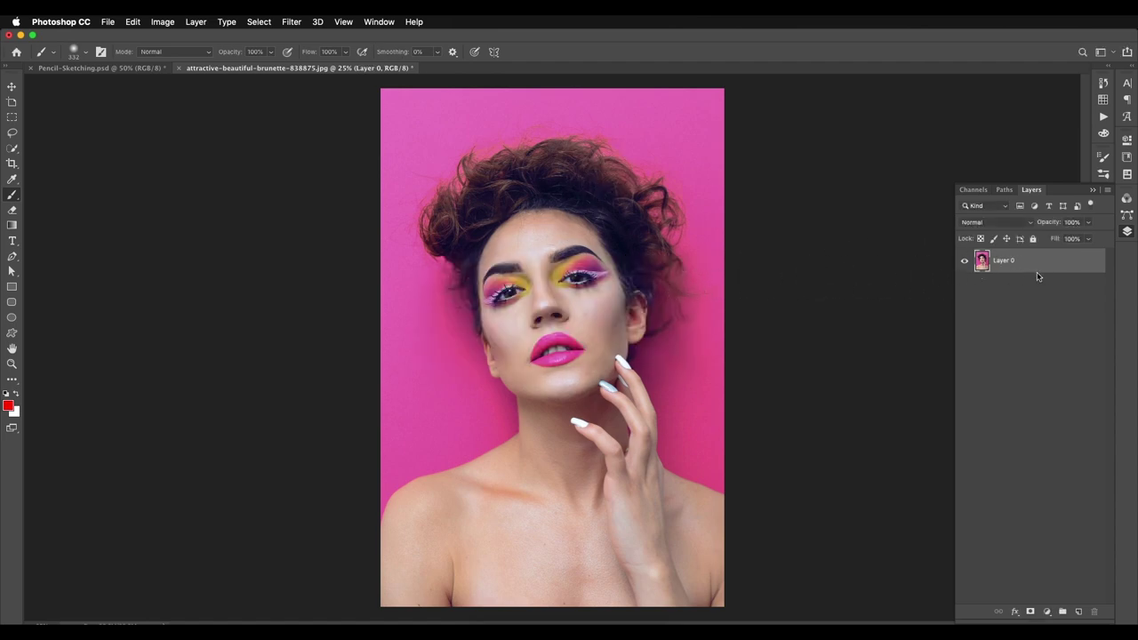
left_click(1078, 611)
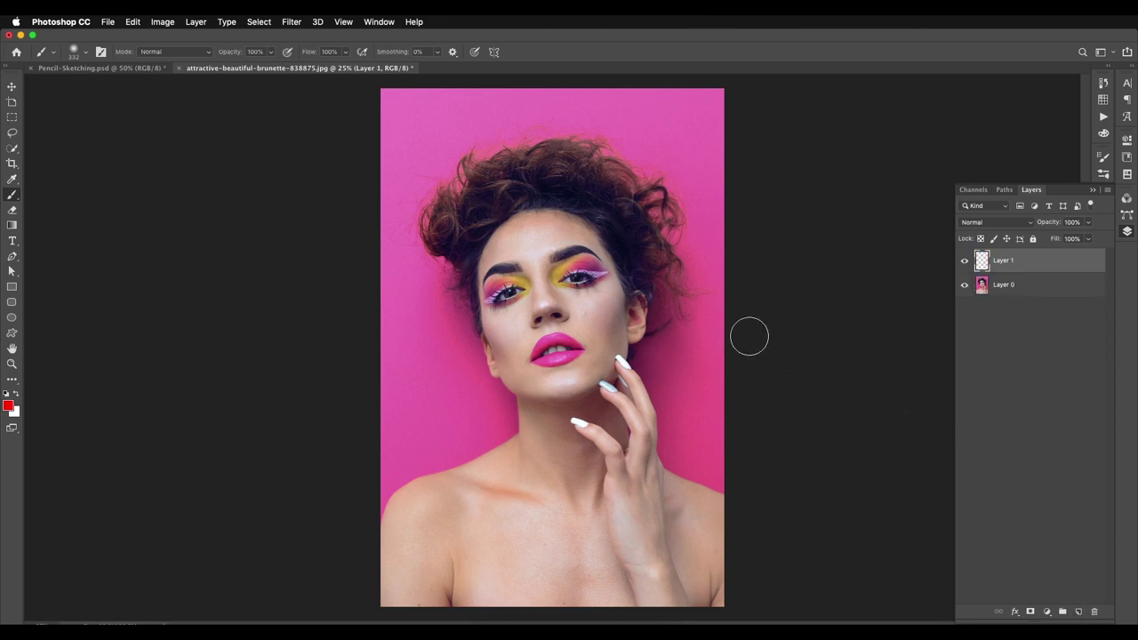
- Paint over the woman's whole figure in red (ff0000) with the soft Brush on the new layer and check the silhouette without the photo
left_click(11, 407)
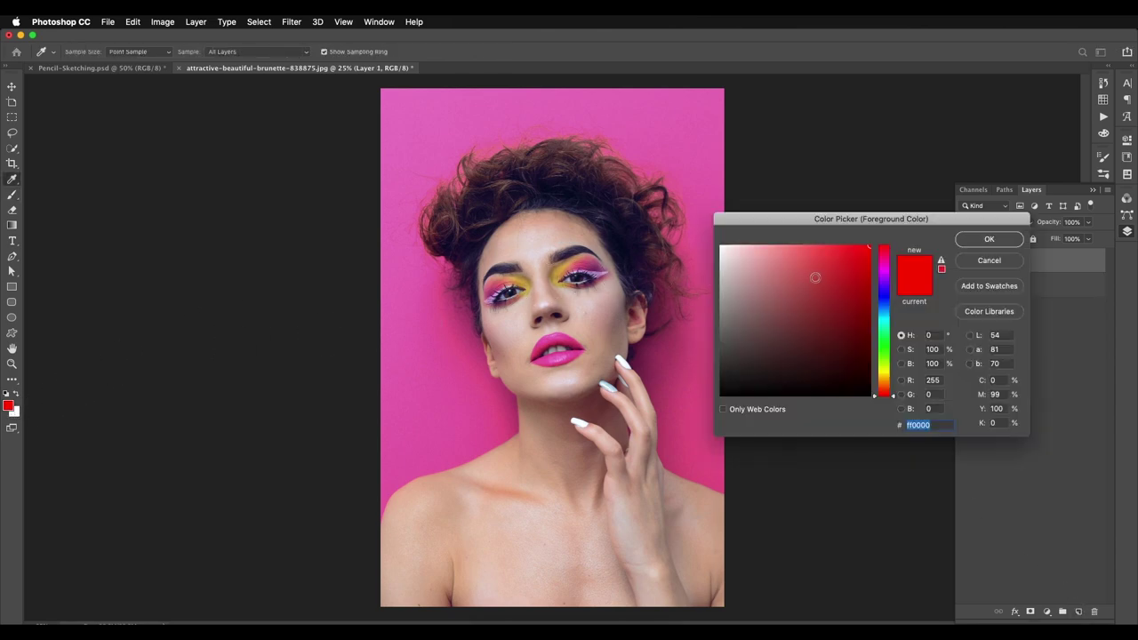
left_click(961, 245)
mouse_move(575, 222)
left_mouse_down()
mouse_move(508, 185)
mouse_move(462, 216)
mouse_move(472, 246)
mouse_move(573, 214)
mouse_move(561, 161)
mouse_move(632, 203)
mouse_move(659, 252)
mouse_move(625, 321)
mouse_move(570, 277)
mouse_move(498, 305)
mouse_move(554, 377)
mouse_move(608, 364)
mouse_move(516, 364)
mouse_move(587, 588)
mouse_move(643, 532)
mouse_move(464, 581)
mouse_move(413, 529)
mouse_move(572, 517)
mouse_move(519, 487)
mouse_move(411, 516)
mouse_move(506, 468)
mouse_move(549, 421)
mouse_move(625, 448)
mouse_move(638, 511)
mouse_move(715, 516)
mouse_move(628, 447)
left_mouse_up()
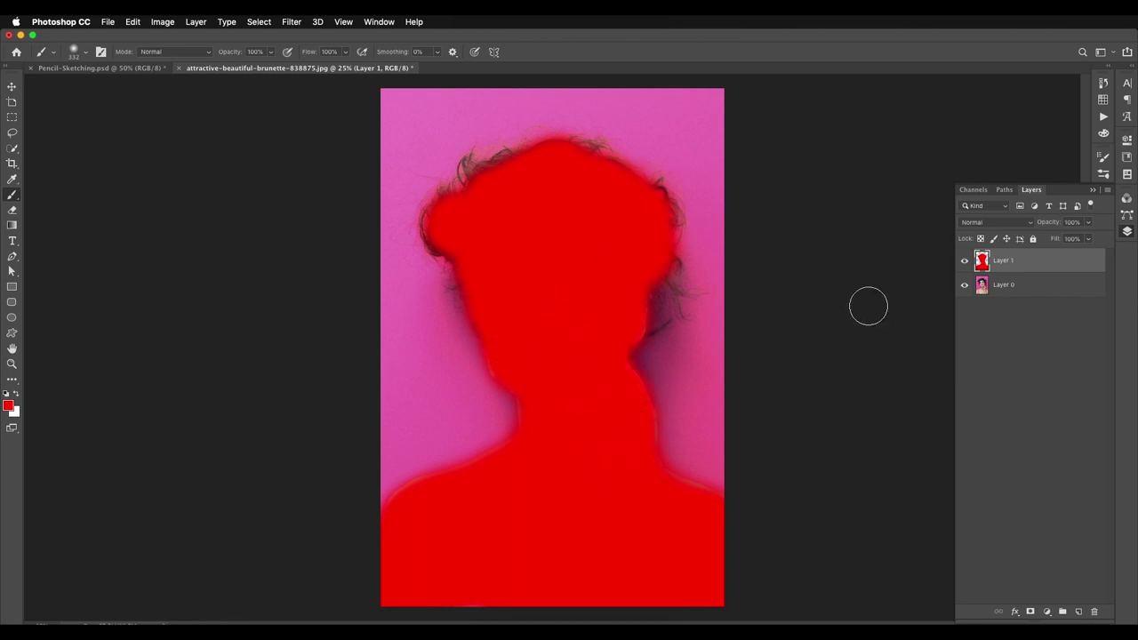
left_click(963, 285)
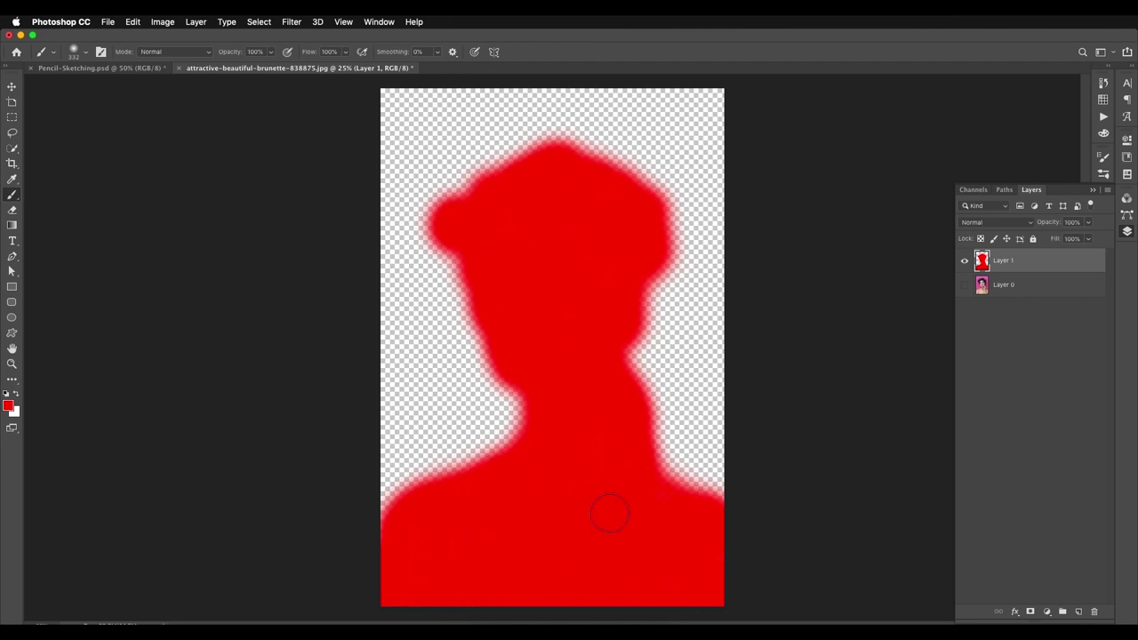
left_click(964, 286)
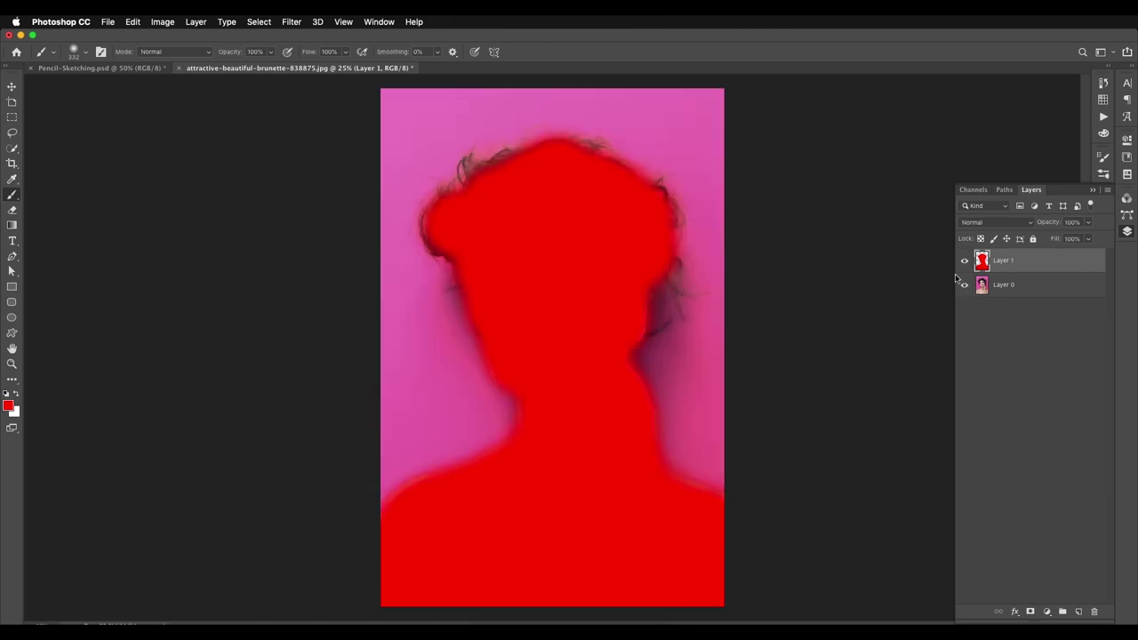
- Hide the red silhouette layer and add a layer mask to Layer 0 from a selection of the silhouette's painted area
left_click(964, 261)
left_click(964, 261)
left_click(965, 261)
left_click(964, 261)
left_click(964, 261)
left_click(1029, 286)
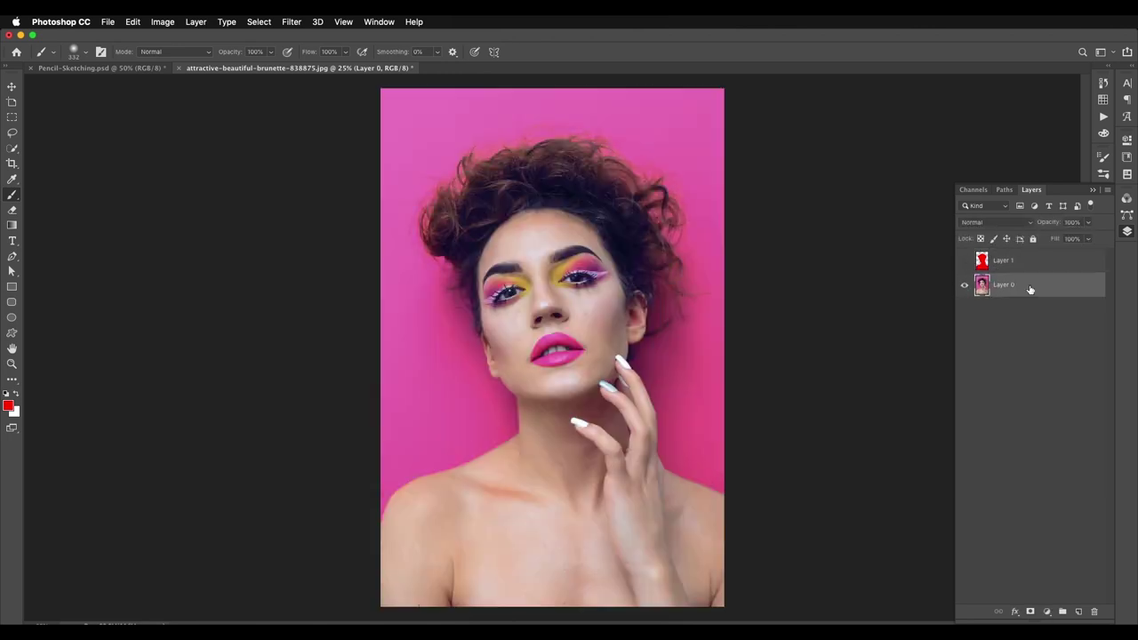
left_click(982, 263, "super")
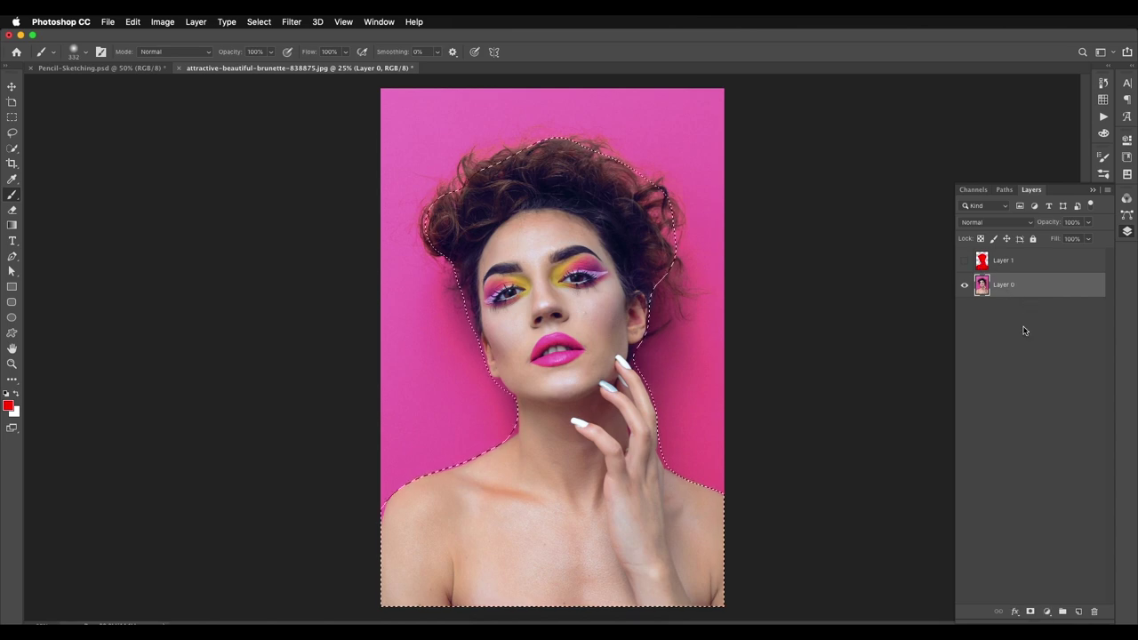
left_click(1030, 611)
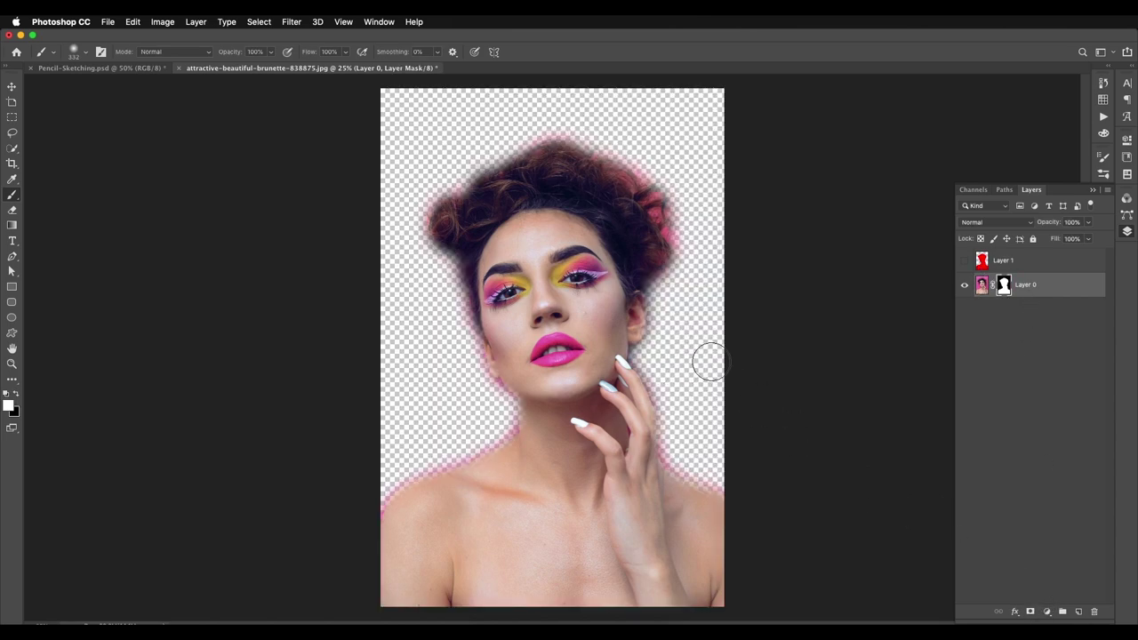
double_click(1003, 291)
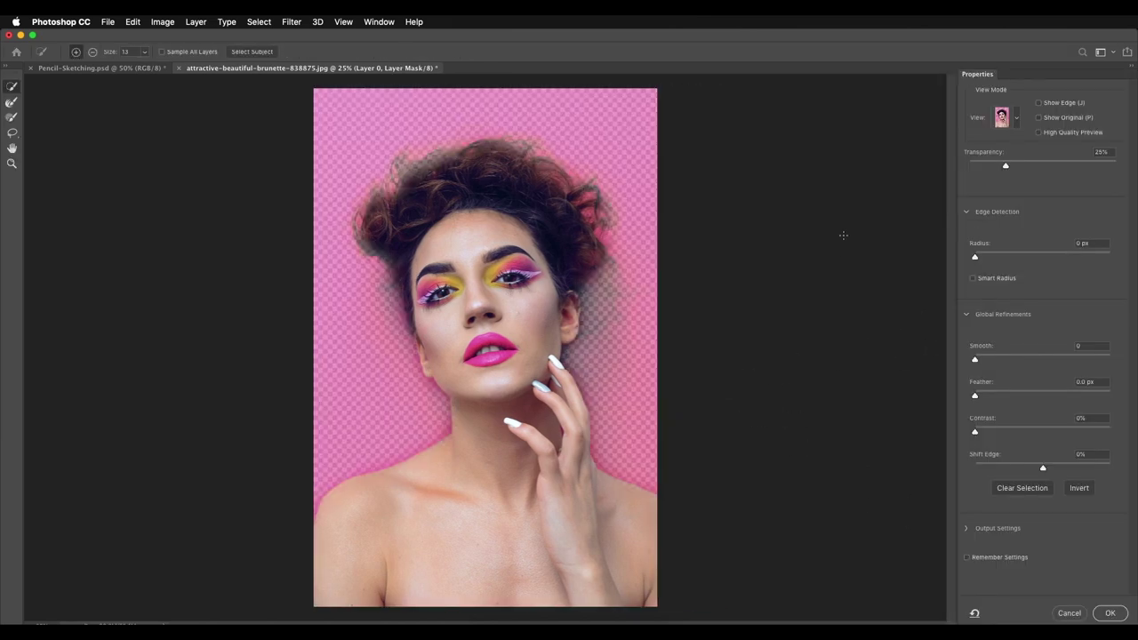
left_click(1100, 612)
- Duplicate the masked Layer 0 with the original hidden, and merge the copy's mask by converting it to a Smart Object and rasterizing it
left_click_drag(1031, 289, 1079, 612)
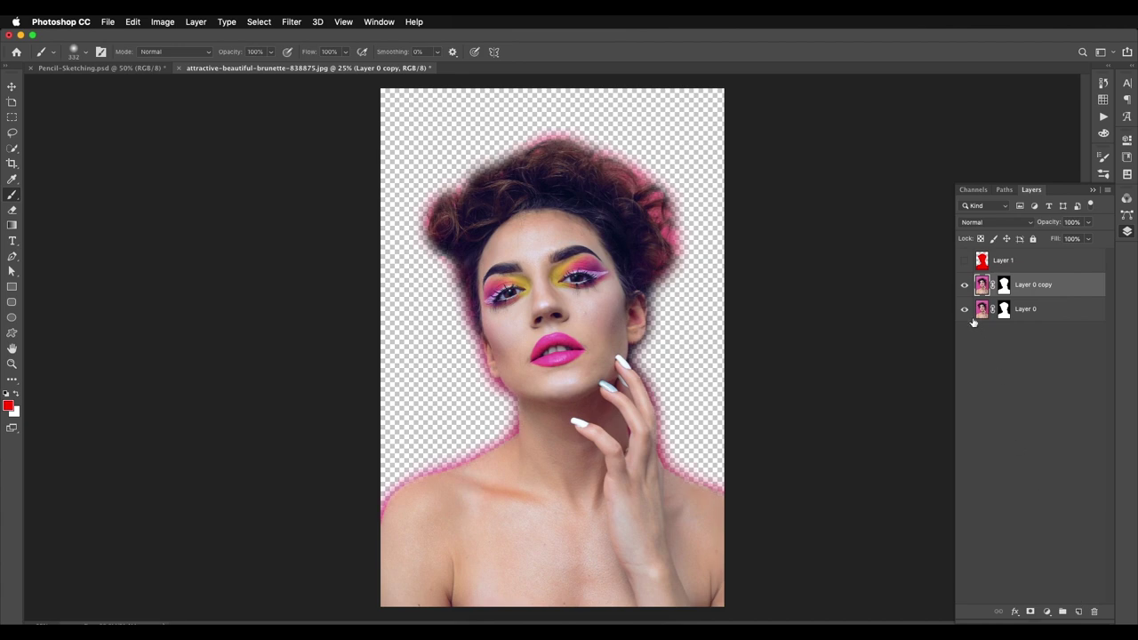
left_click(964, 309)
right_click(1058, 287)
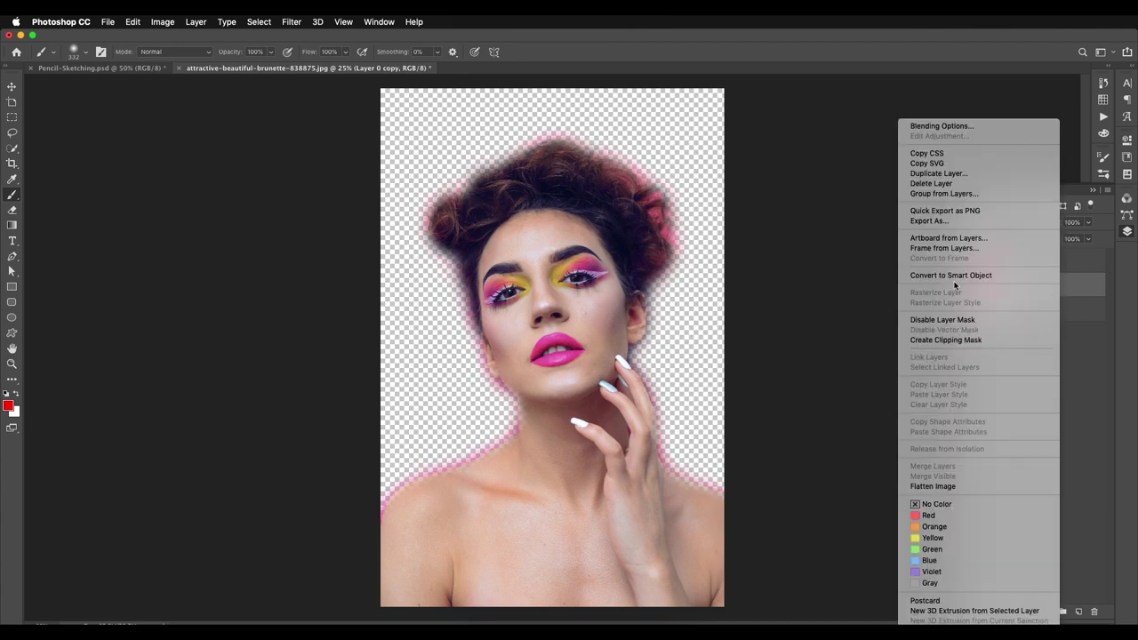
left_click(969, 276)
right_click(1067, 290)
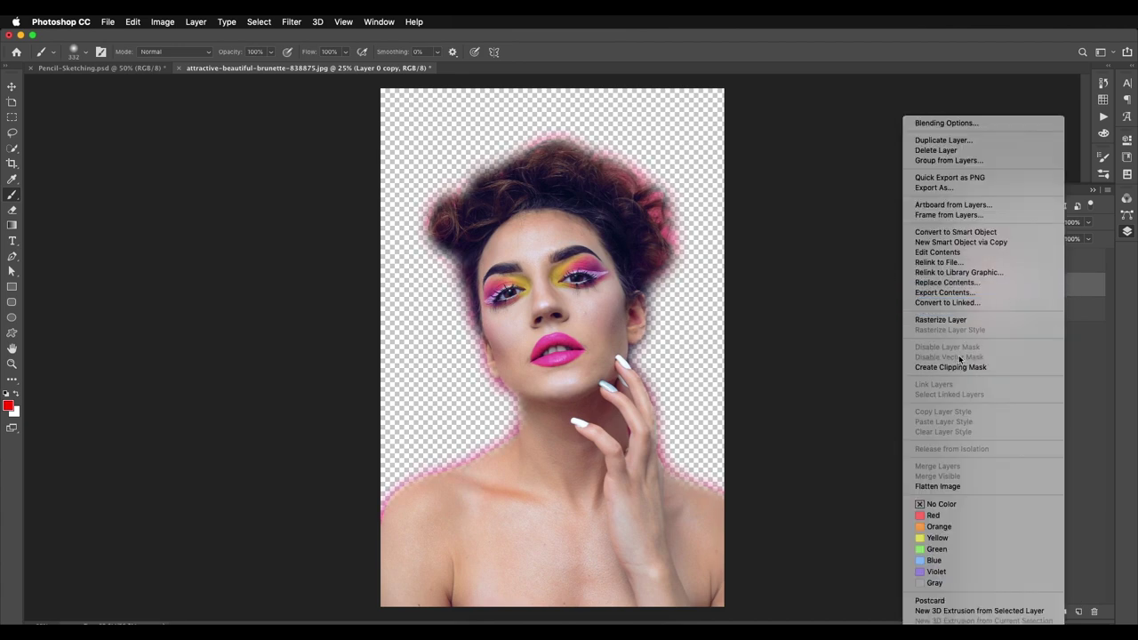
left_click(963, 326)
left_click(965, 285)
left_click(965, 286)
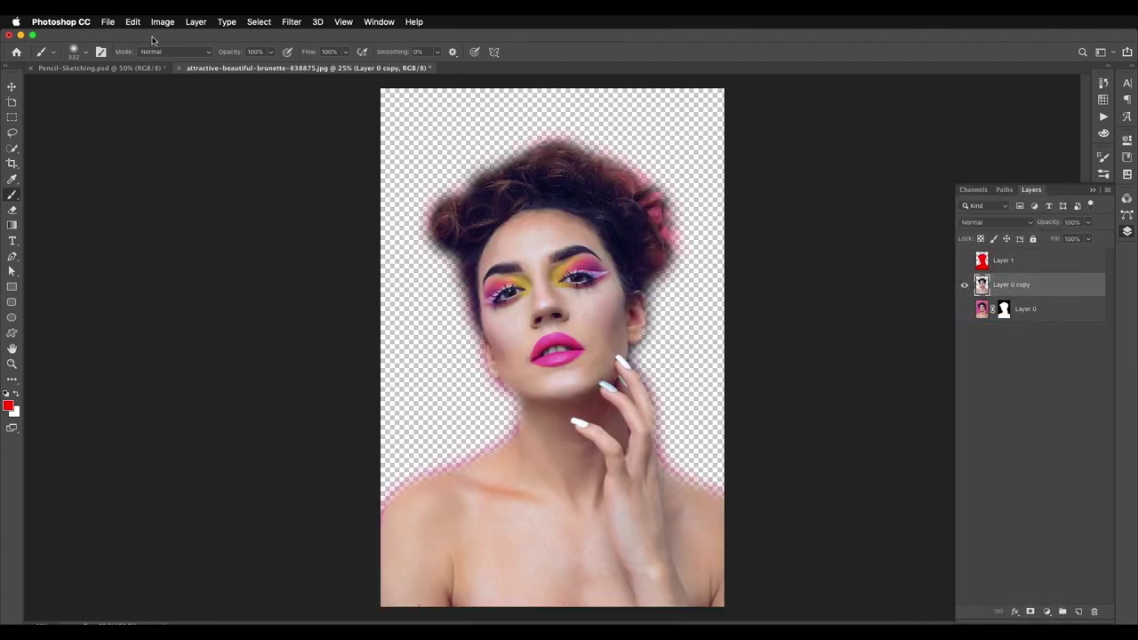
- Apply a Levels adjustment with the Auto correction to Layer 0 copy
left_click(162, 21)
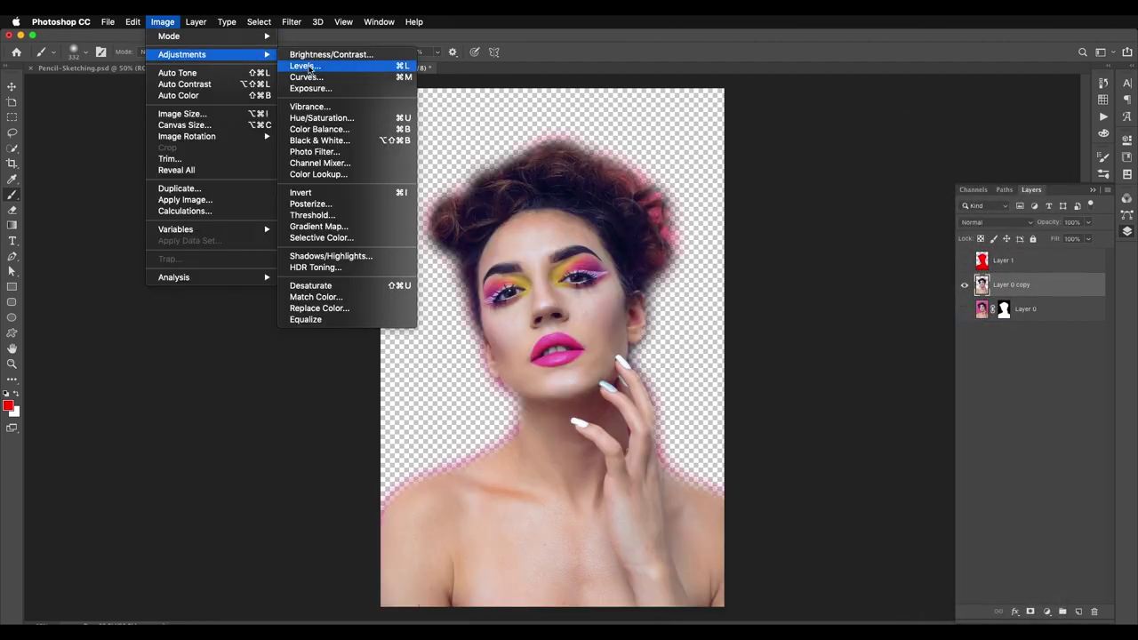
left_click(306, 66)
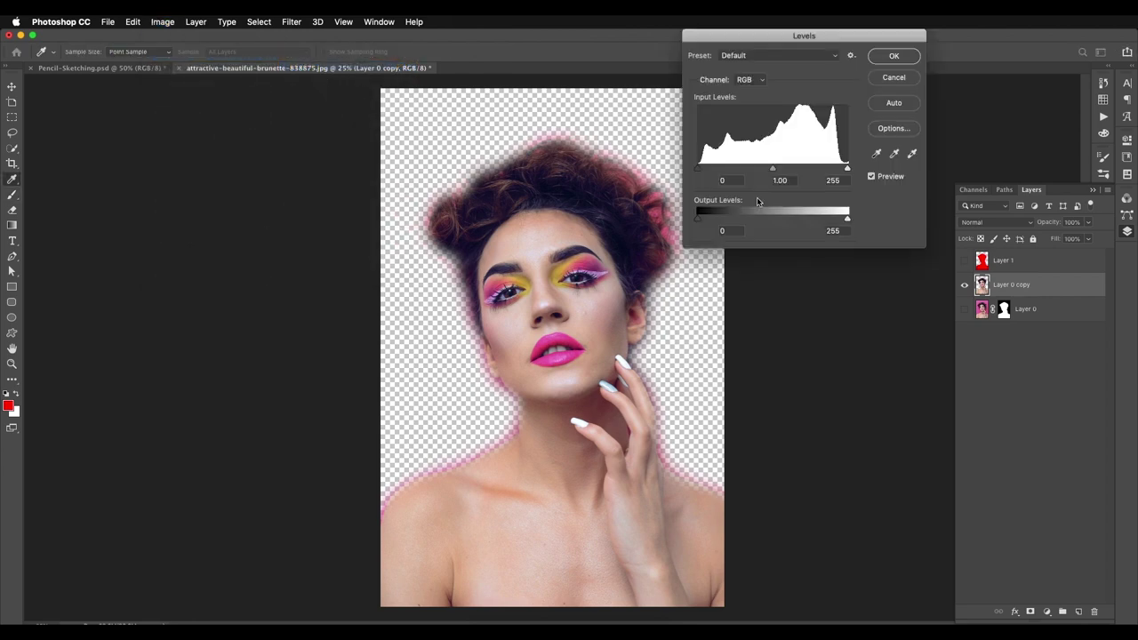
left_click(893, 102)
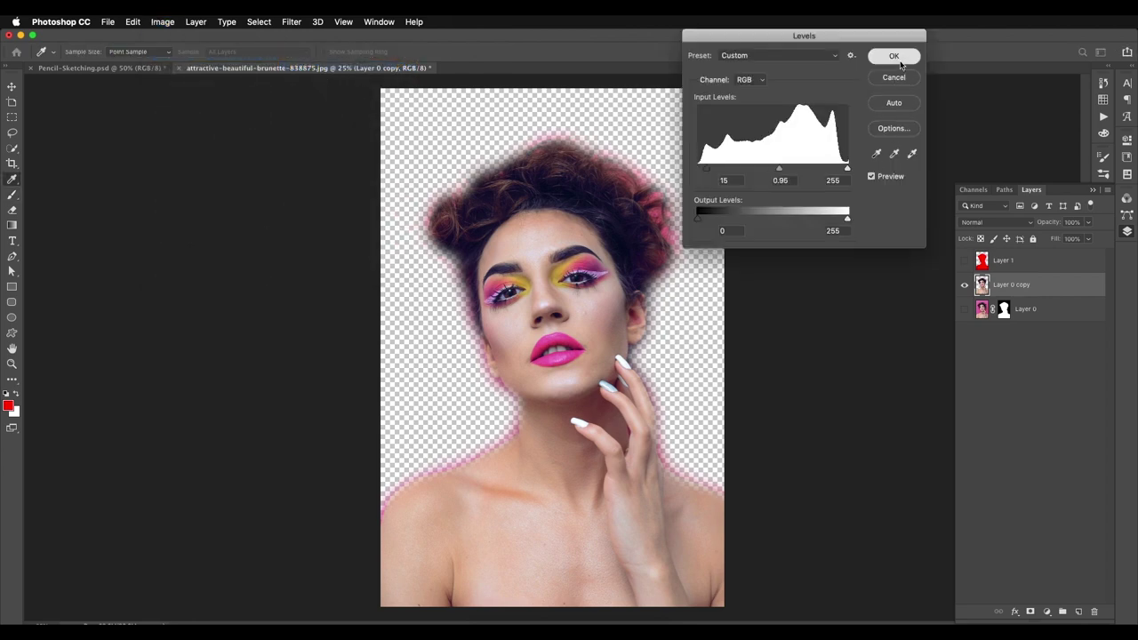
left_click(893, 55)
key("b")
- Desaturate Layer 0 copy and apply Auto Contrast to it
left_click(162, 23)
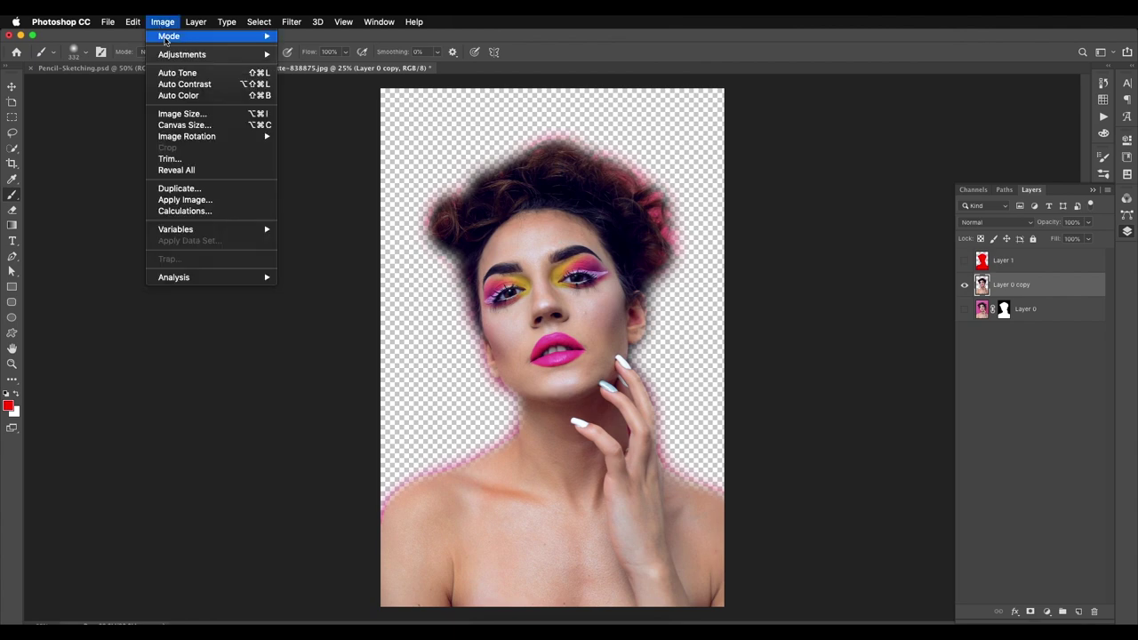
mouse_move(187, 54)
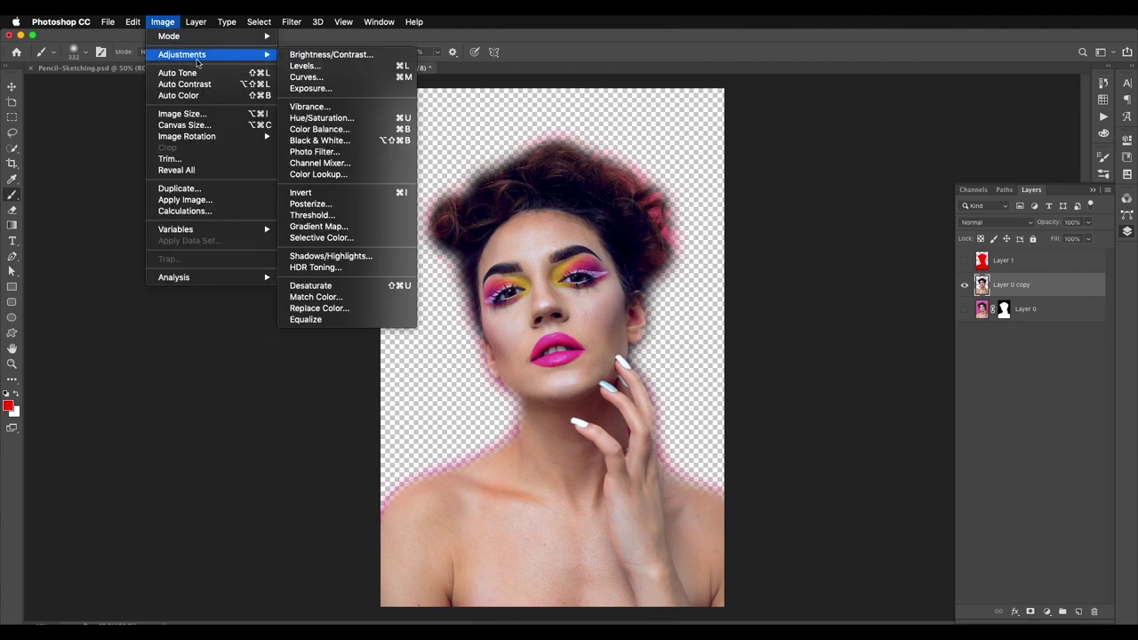
left_click(310, 286)
left_click(162, 22)
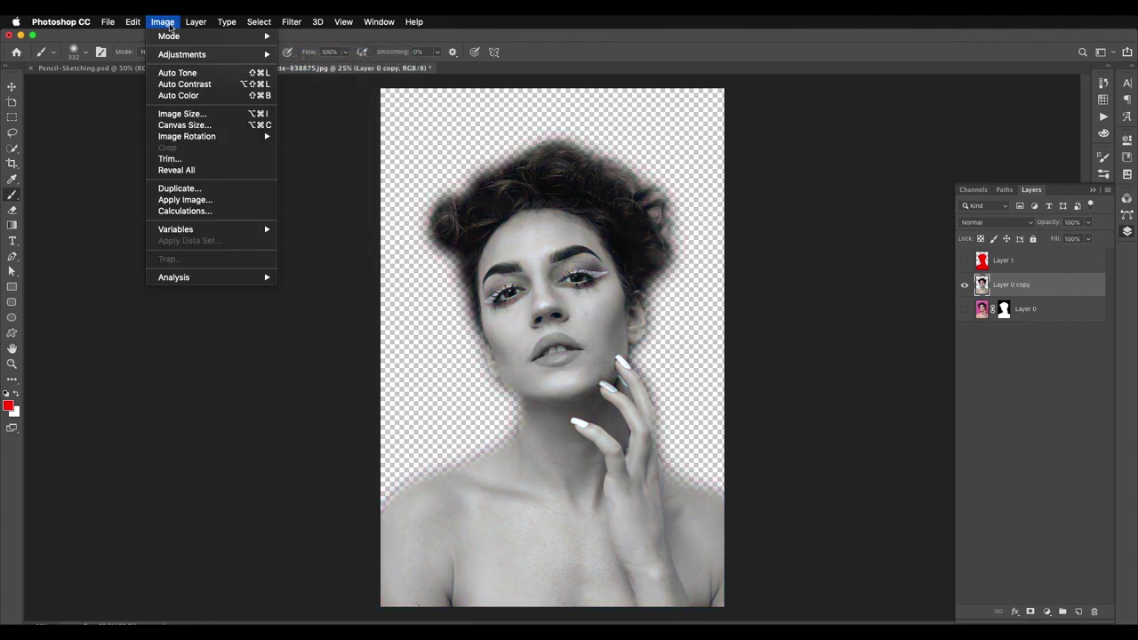
left_click(209, 82)
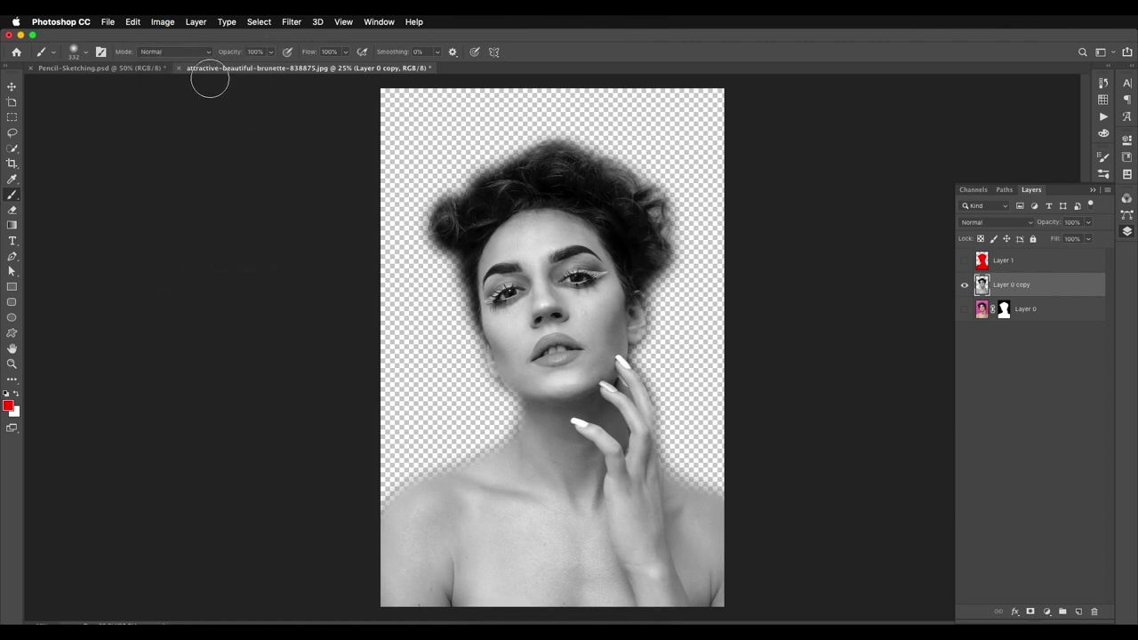
- Apply a Hue/Saturation adjustment with Saturation at +100 to Layer 0 copy
left_click(164, 22)
mouse_move(192, 55)
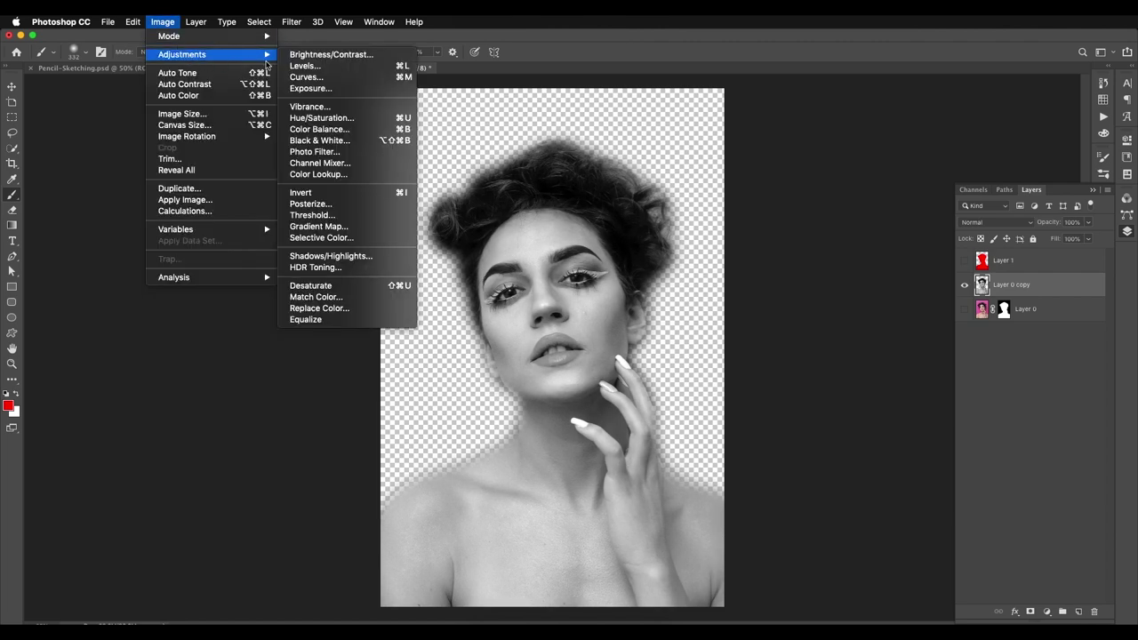
left_click(320, 118)
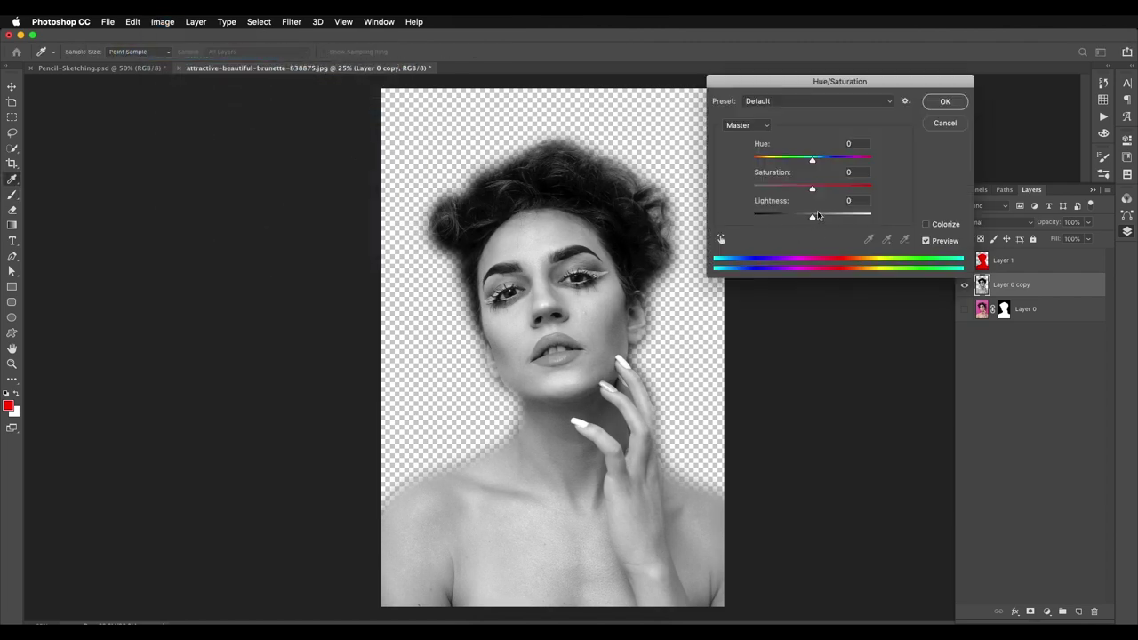
left_click_drag(814, 193, 882, 199)
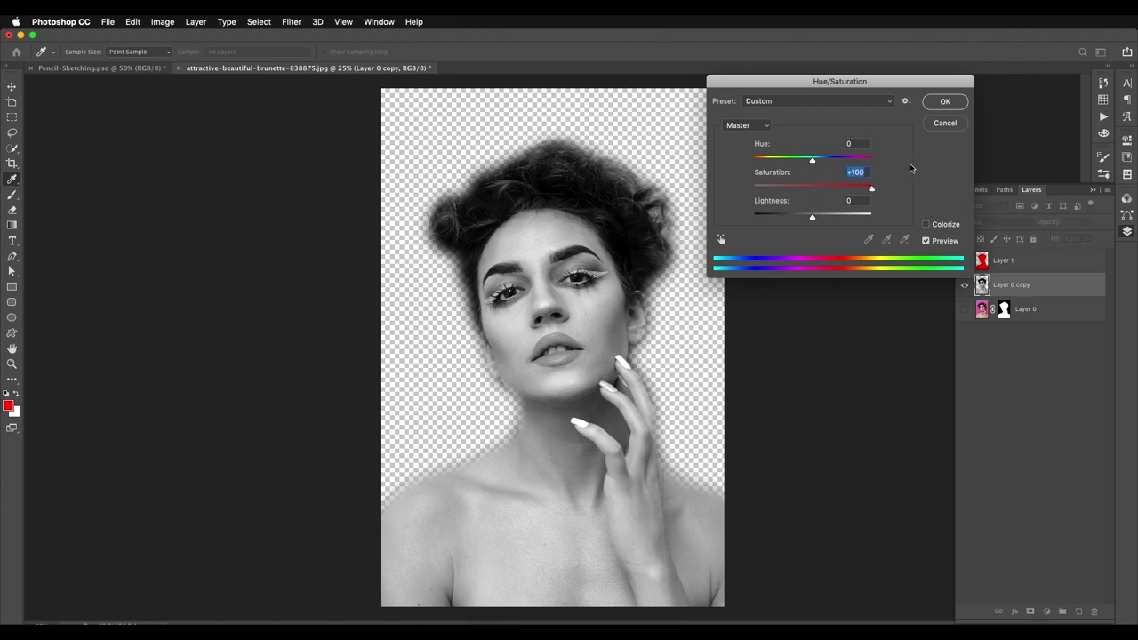
left_click(944, 103)
- Apply Auto Color to Layer 0 copy and activate the Move tool
left_click(163, 22)
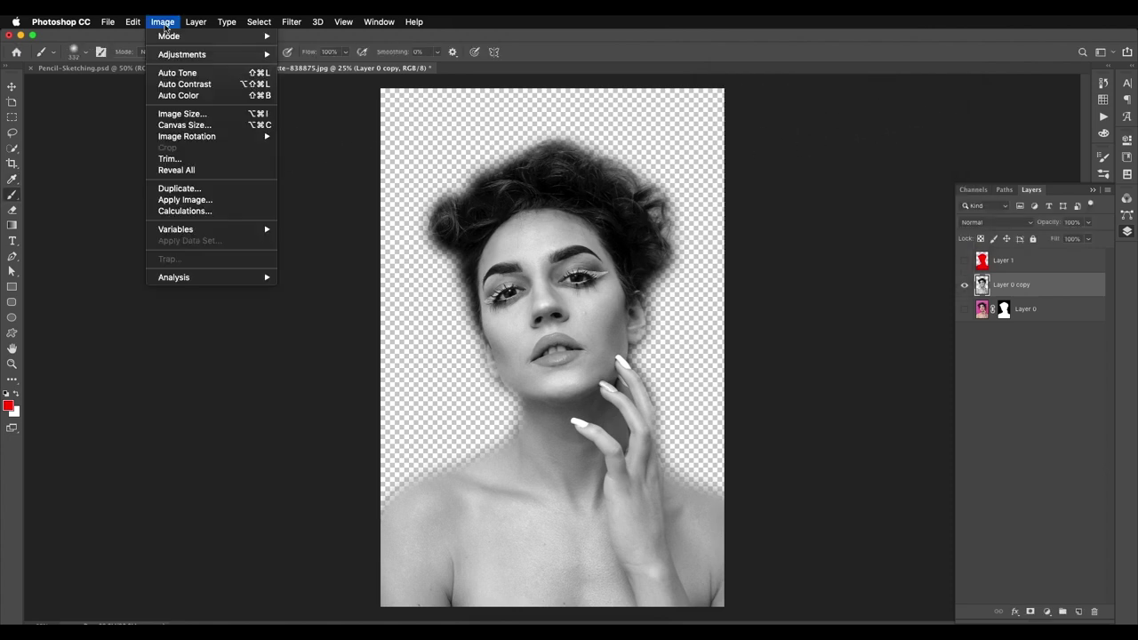
left_click(177, 95)
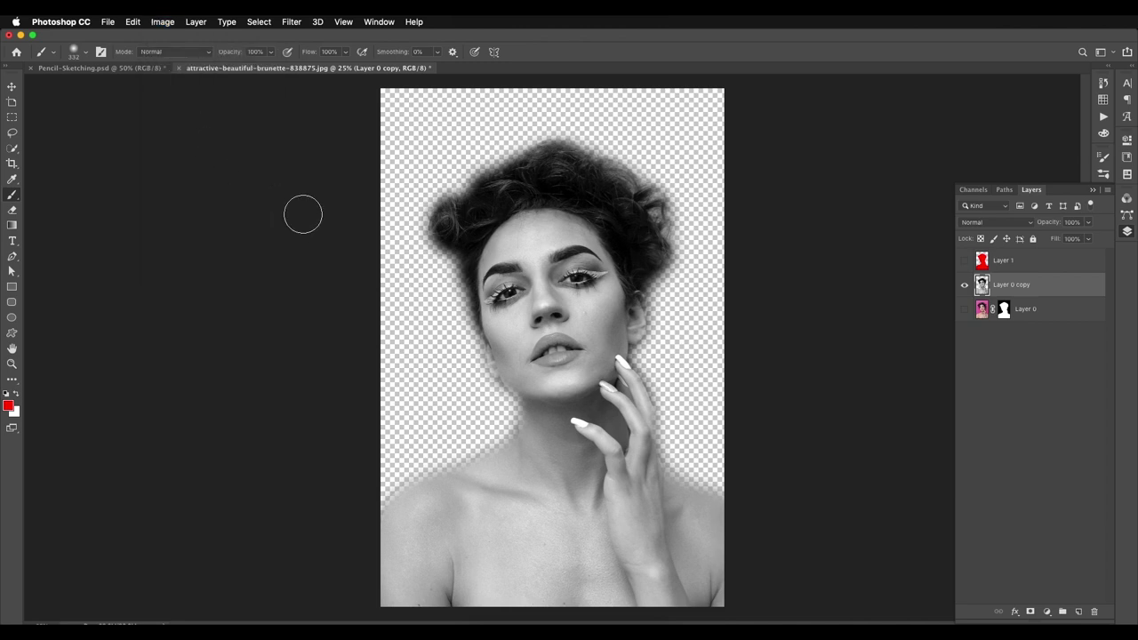
key("super+equal")
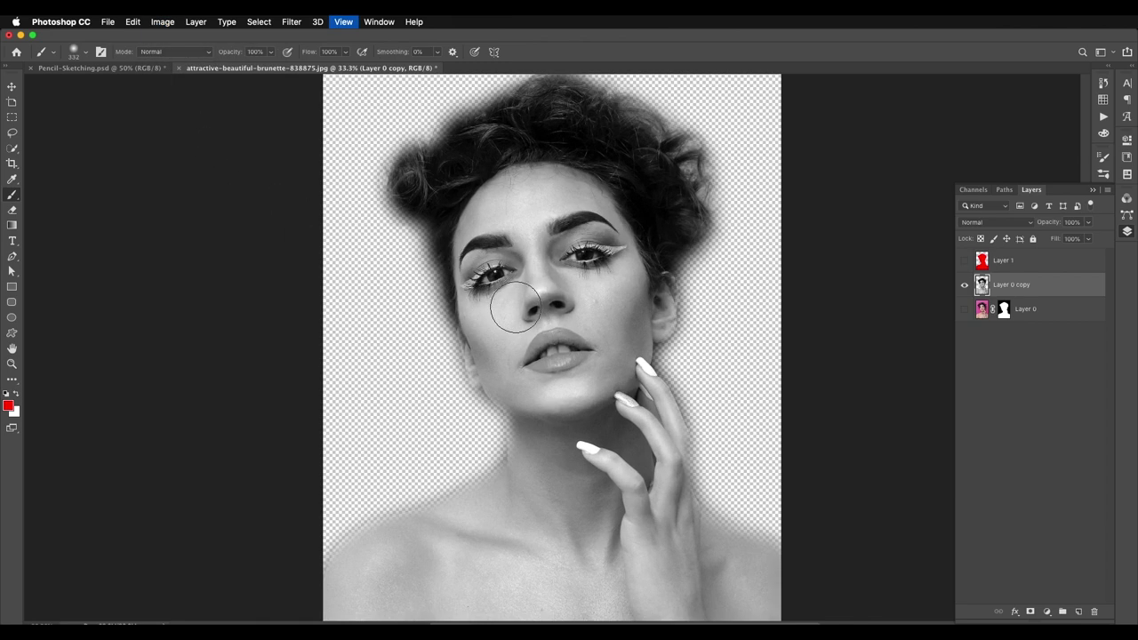
left_click(11, 89)
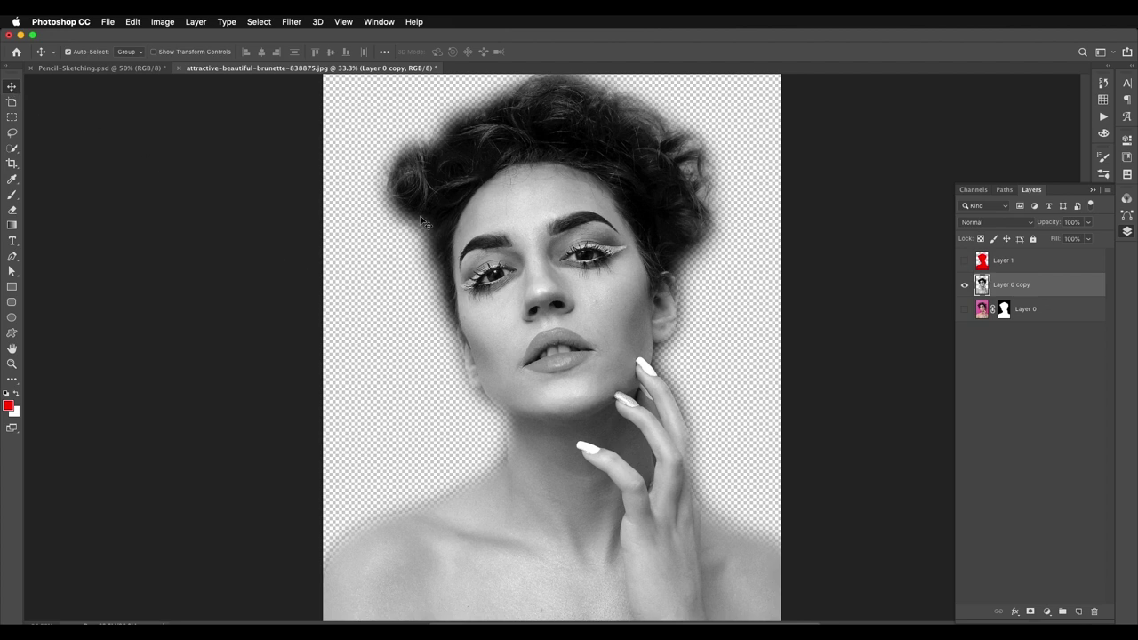
- Duplicate Layer 0 copy and apply a High Pass filter with a 40-pixel radius to the duplicate
left_click_drag(1035, 294, 1078, 611)
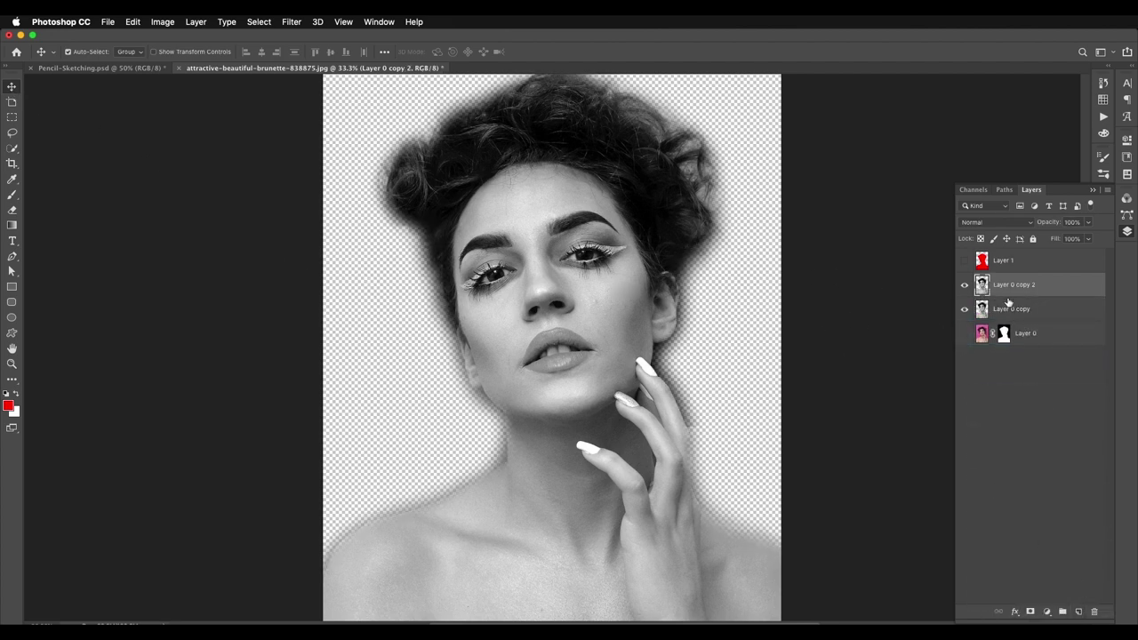
left_click(294, 21)
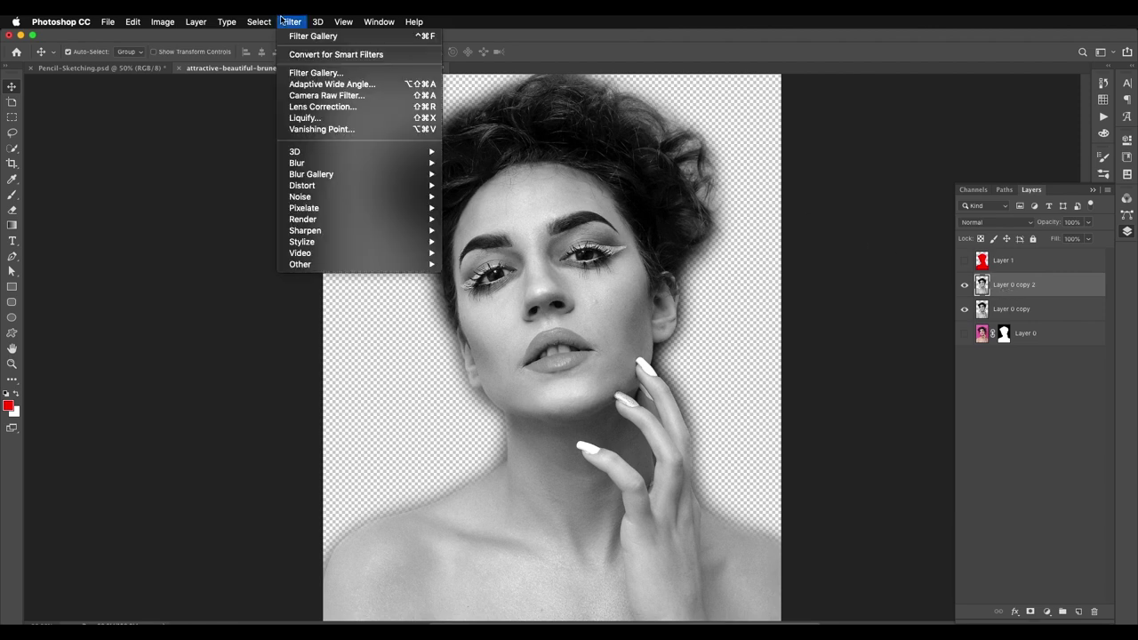
mouse_move(389, 270)
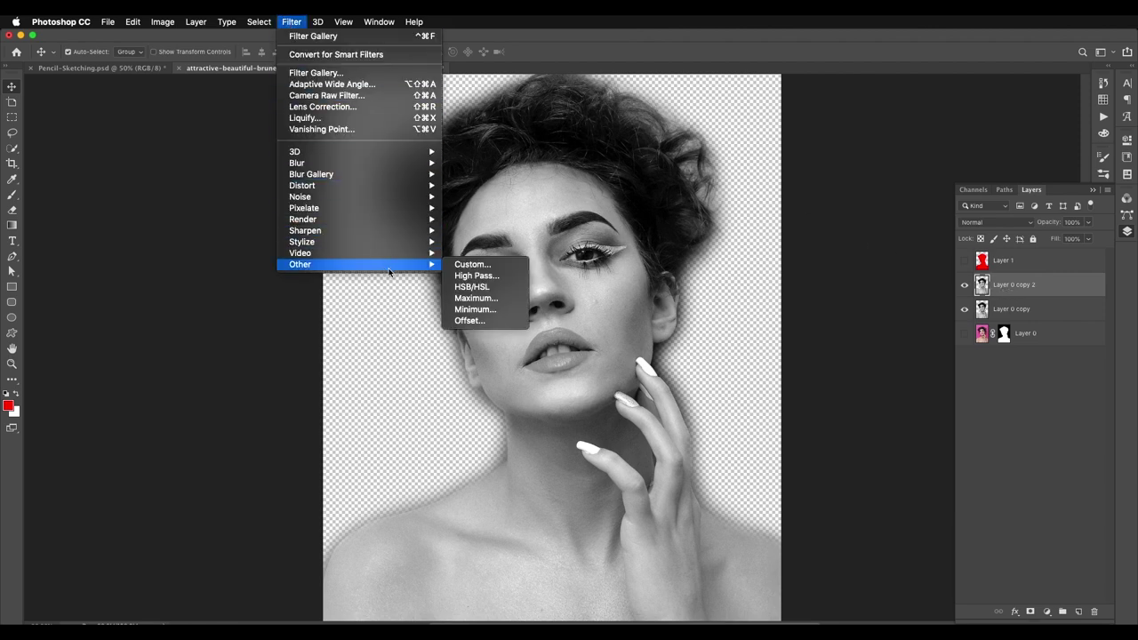
left_click(476, 275)
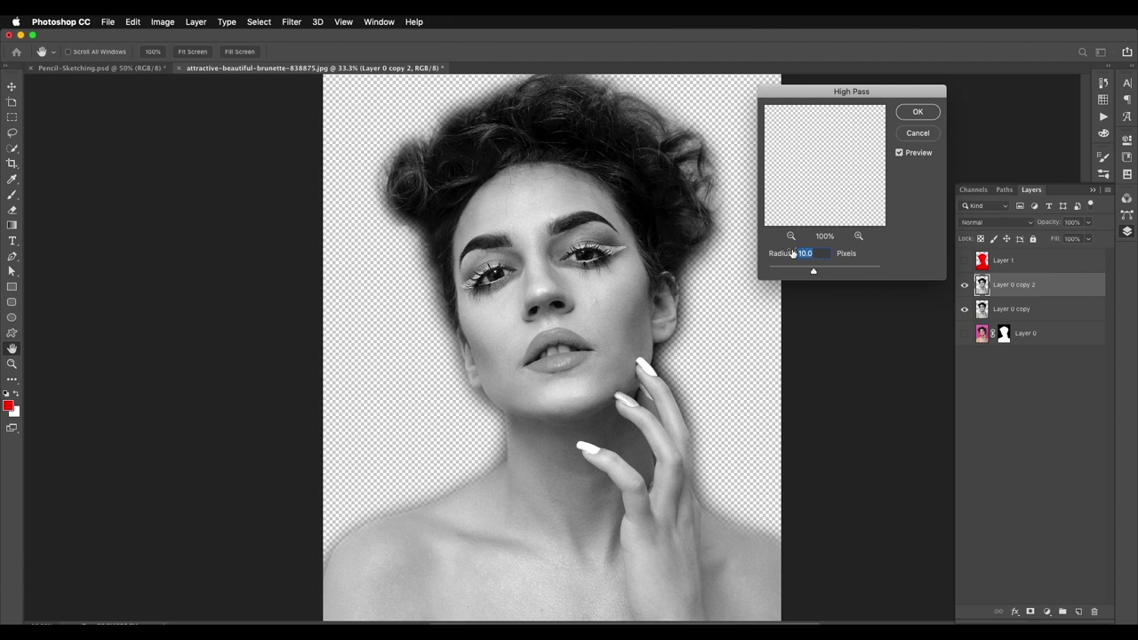
type("40")
key("Return")
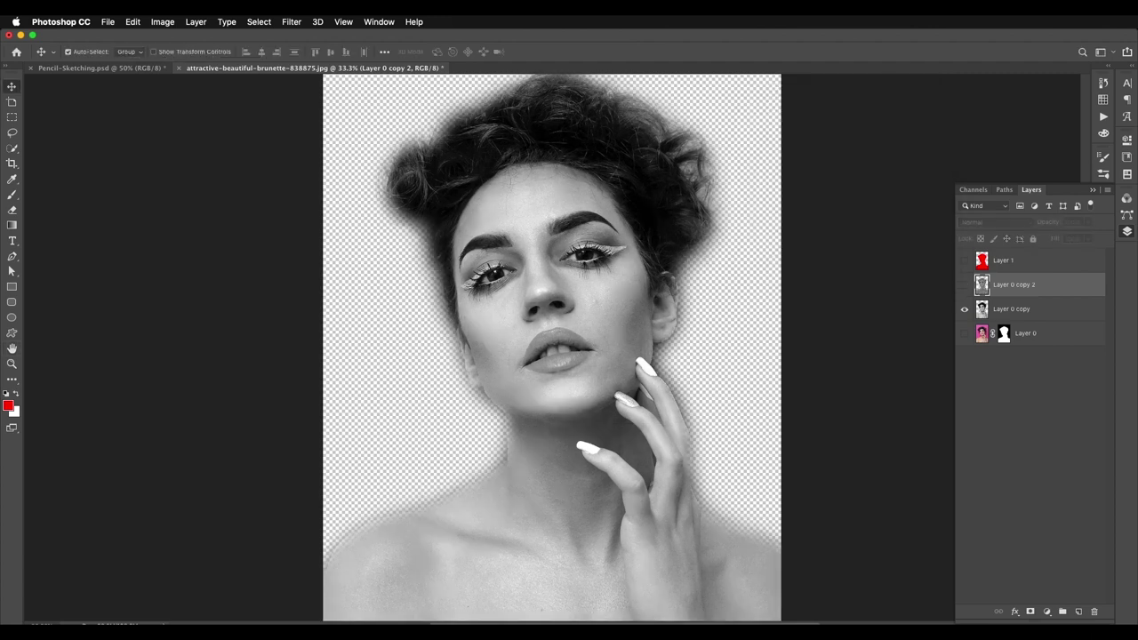
- Set the High Pass layer's blend mode to Darken and its fill to 51%
left_click(995, 222)
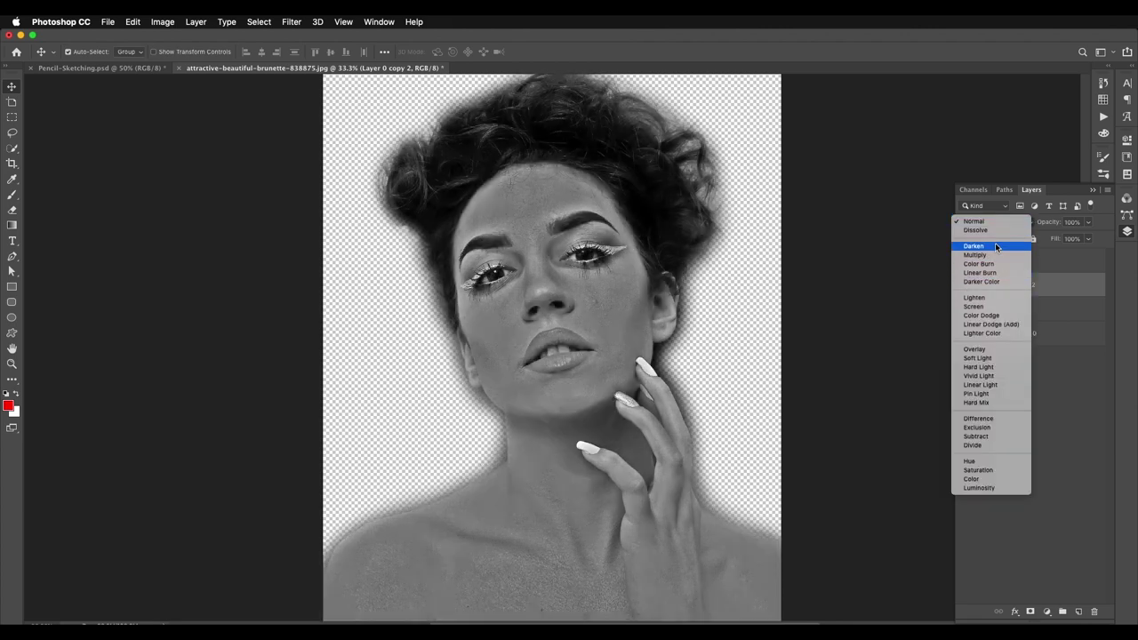
left_click(994, 245)
left_click(1088, 240)
left_click_drag(1067, 253, 1061, 256)
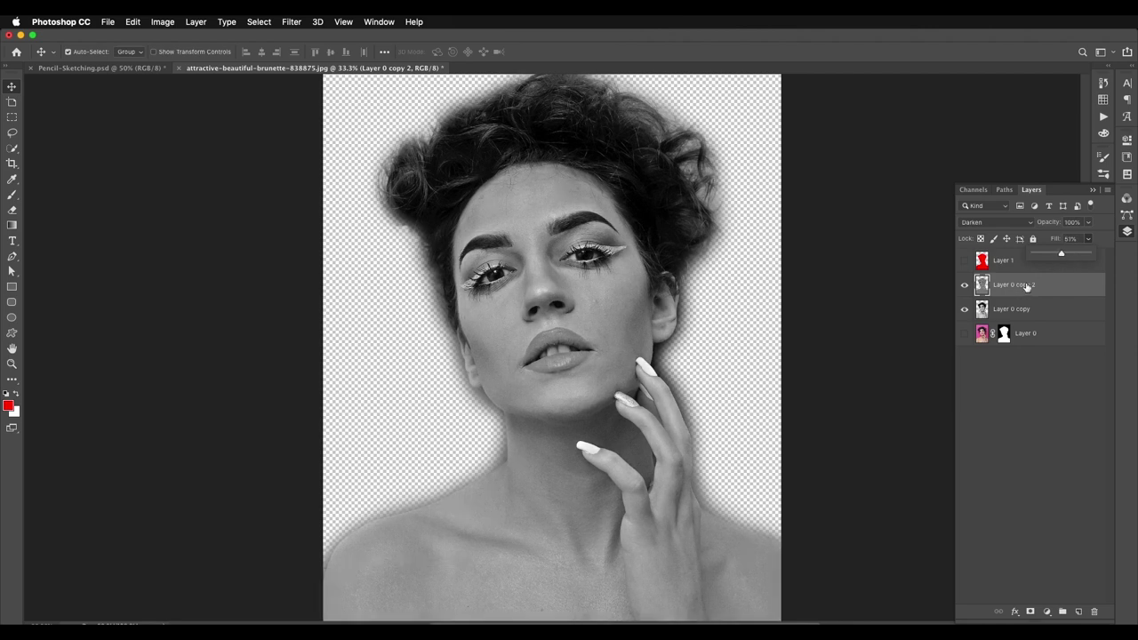
- Duplicate Layer 0 copy and Layer 0 copy 2 together, and group the two original layers
left_click(1023, 319)
left_click(1020, 311, "shift")
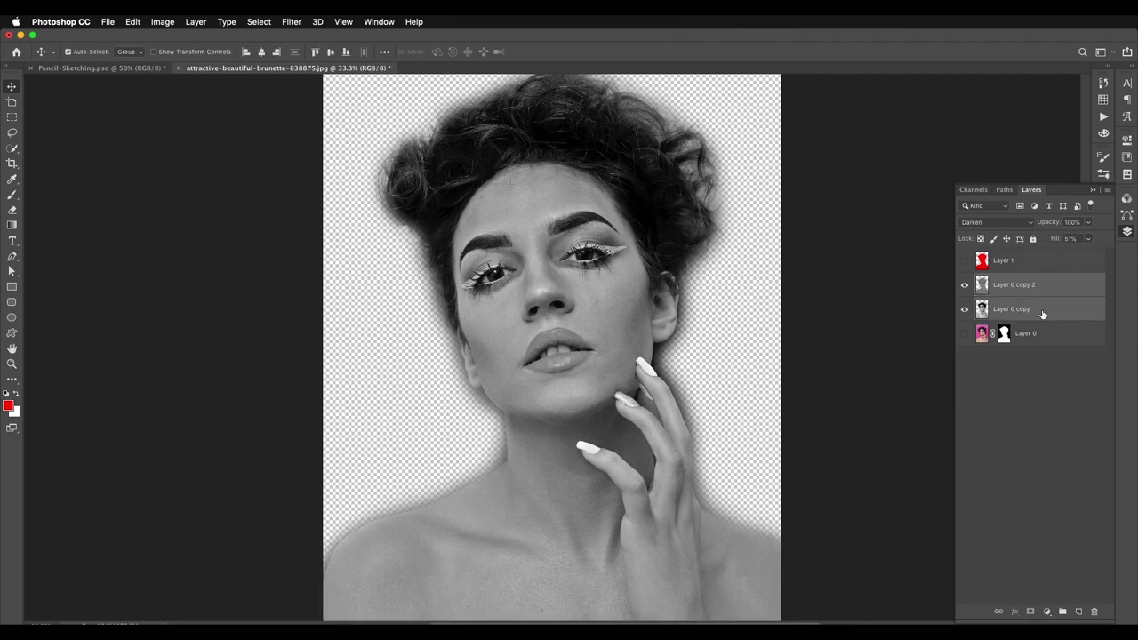
left_click_drag(1046, 314, 1078, 612)
left_click(1072, 339)
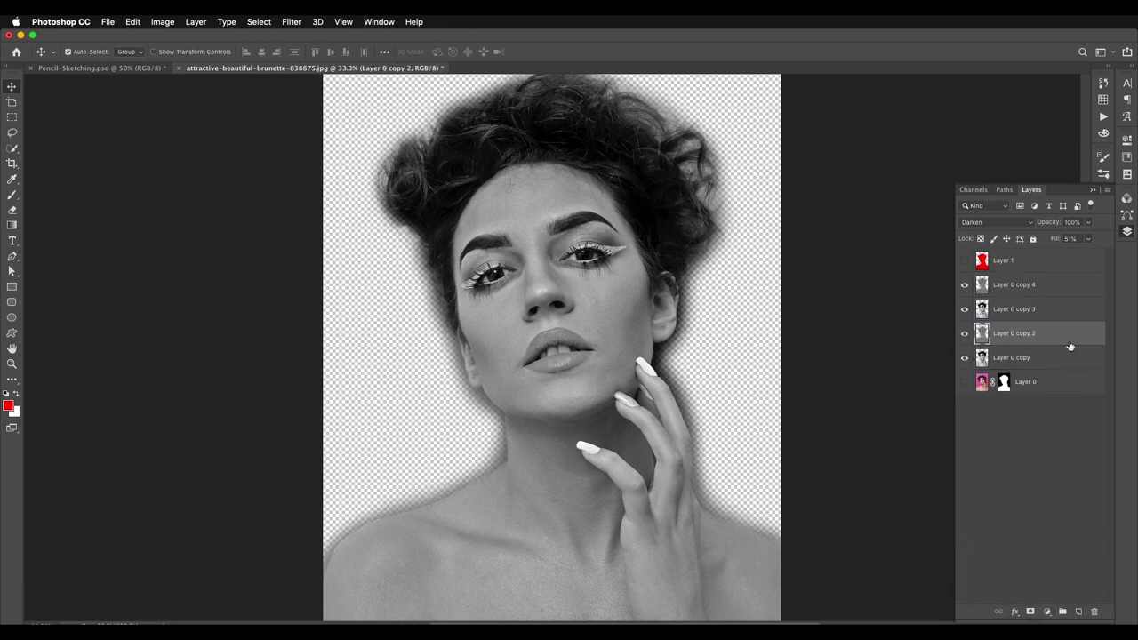
left_click(1066, 362, "shift")
key("super+g")
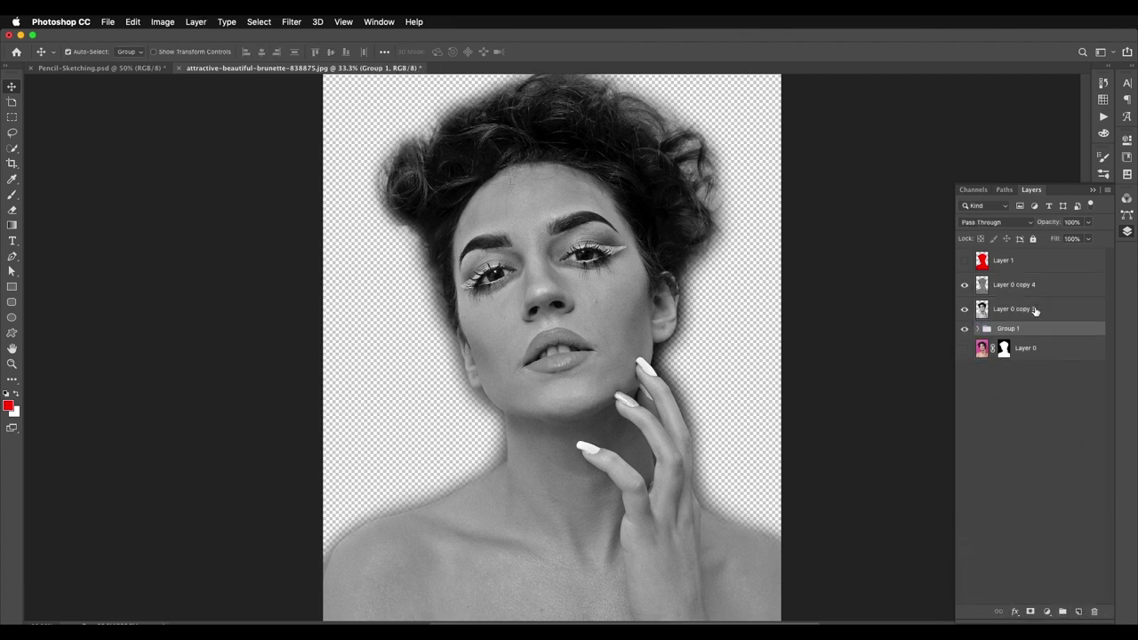
- Merge Layer 0 copy 3 and Layer 0 copy 4 into one layer and hide Group 1
left_click(1036, 310)
left_click(1047, 294, "shift")
right_click(1052, 295)
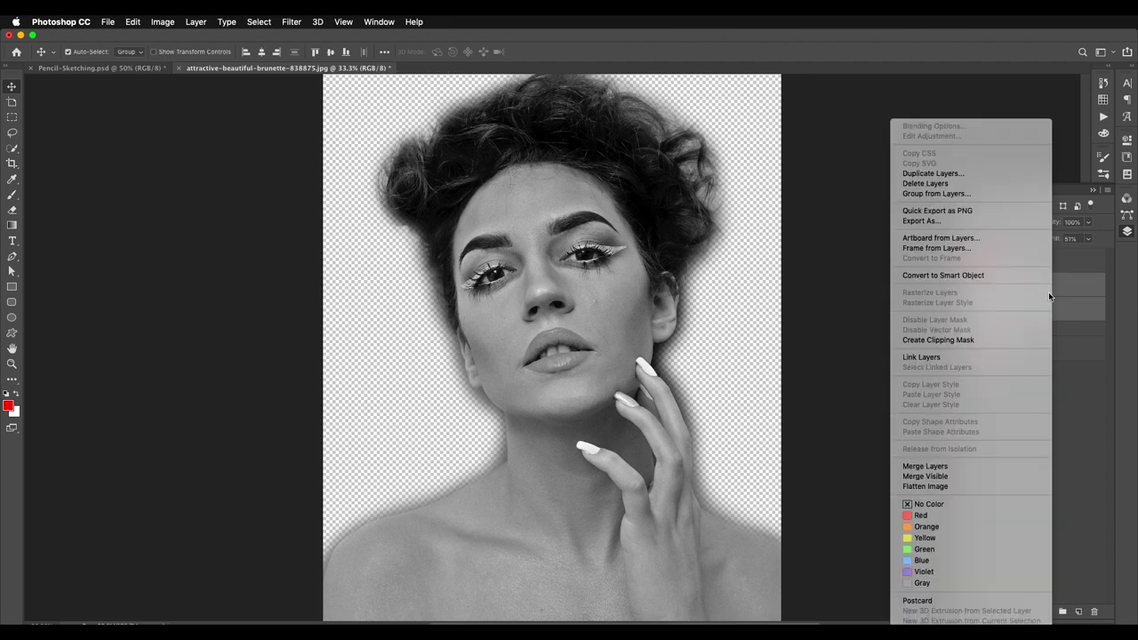
left_click(937, 465)
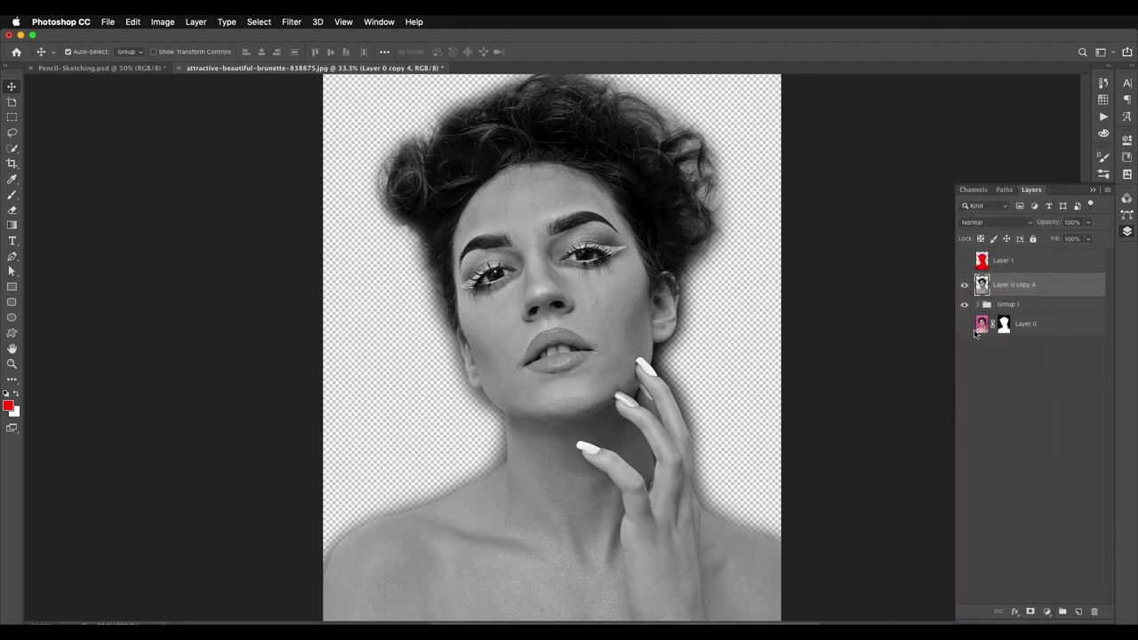
left_click(965, 304)
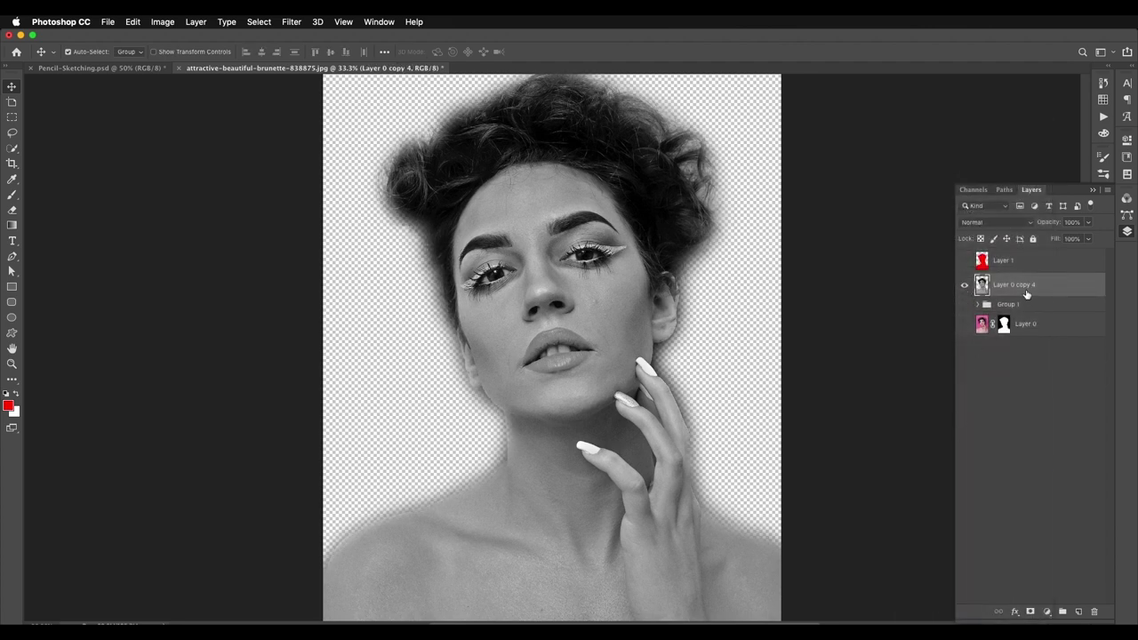
- Apply the Sprayed Strokes filter to the merged layer with Stroke Length 5, Spray Radius 17 and Right Diagonal direction
left_click(299, 22)
left_click(345, 72)
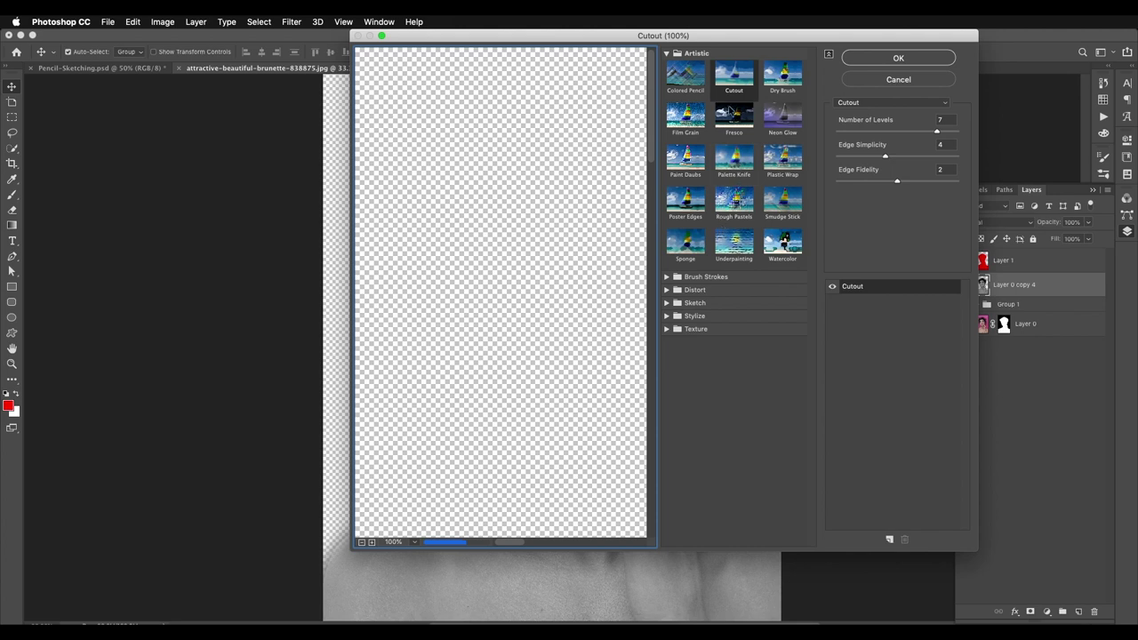
left_click(666, 276)
left_click(685, 382)
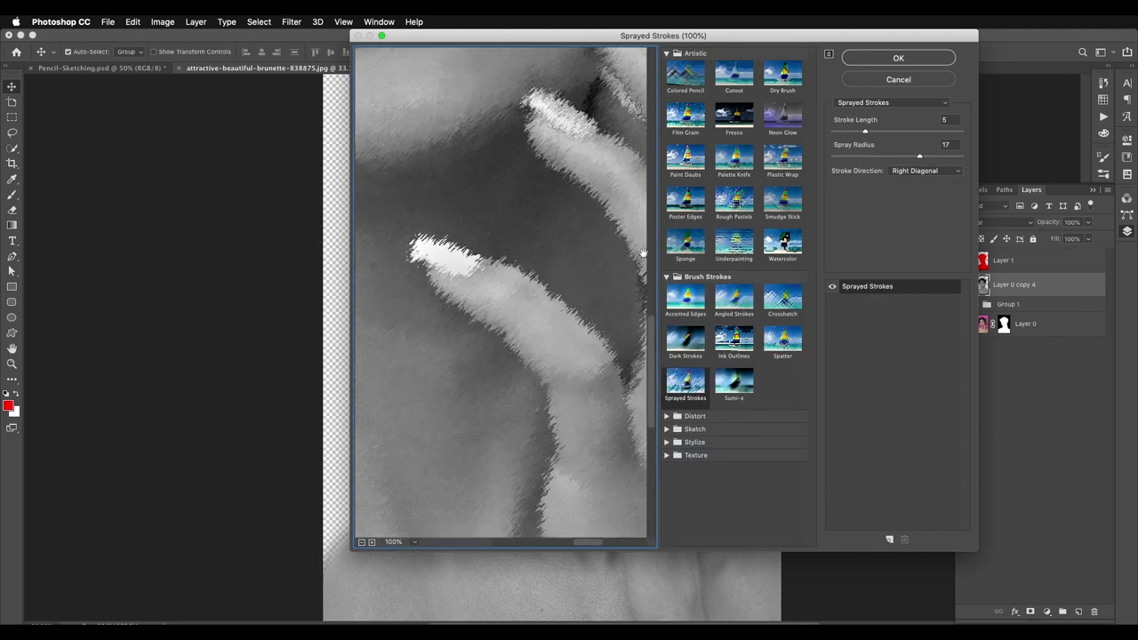
mouse_move(868, 133)
left_mouse_down()
mouse_move(902, 133)
mouse_move(844, 135)
mouse_move(860, 135)
left_mouse_up()
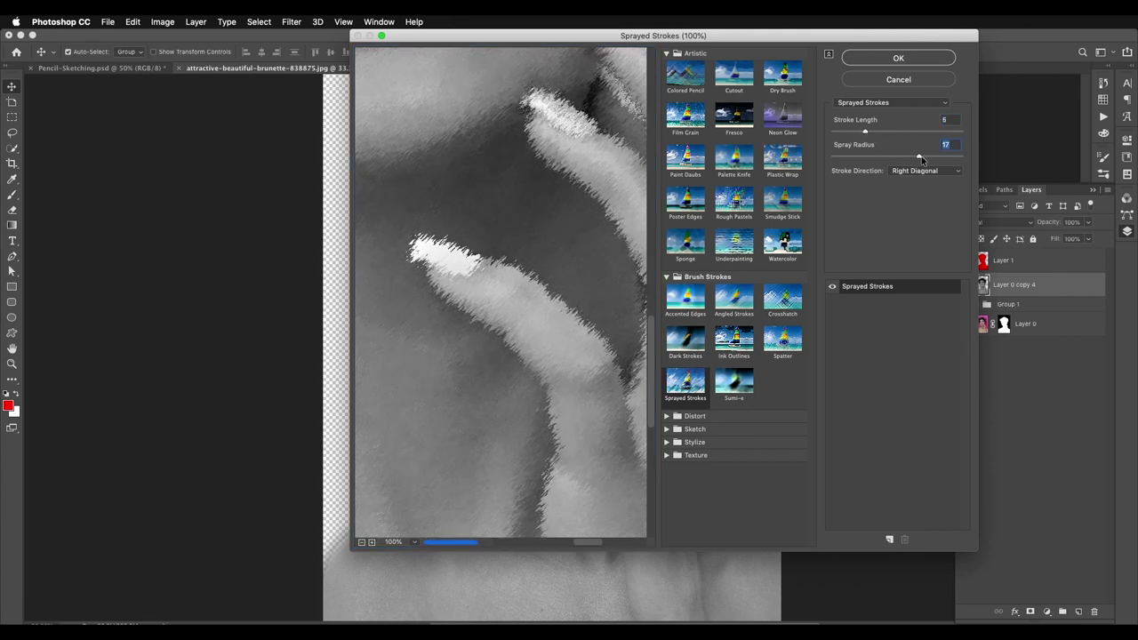
mouse_move(920, 159)
left_mouse_down()
mouse_move(930, 159)
mouse_move(919, 158)
left_mouse_up()
left_click(910, 60)
- Duplicate the sprayed-strokes layer, Layer 0 copy 4, and hide the original
left_click(965, 285)
left_click(965, 285)
left_click_drag(1026, 304, 1077, 612)
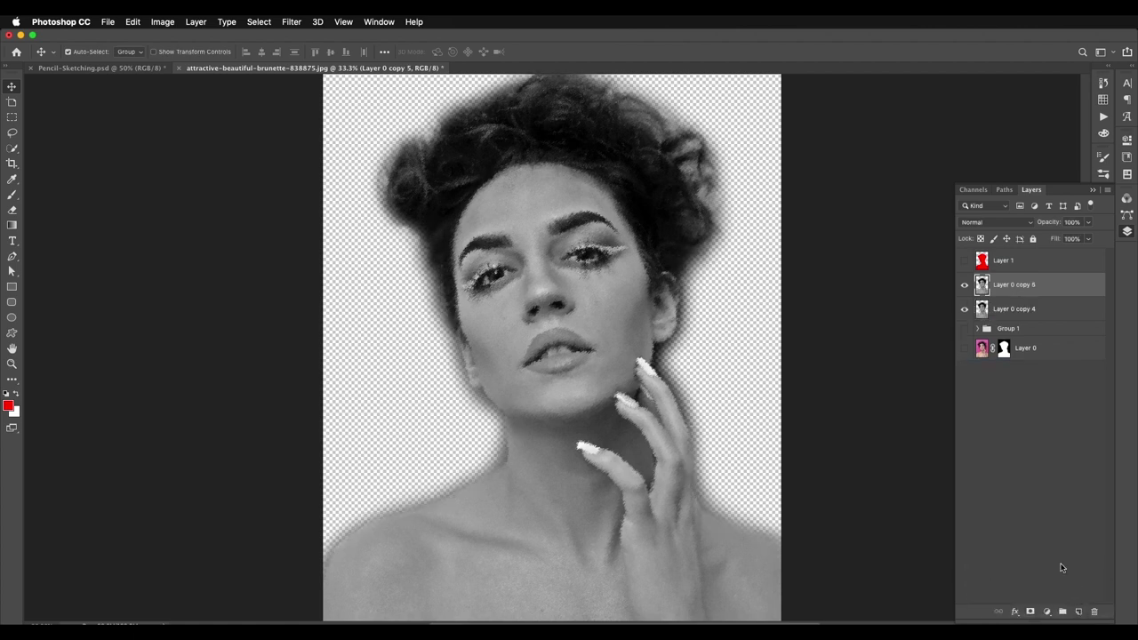
left_click(964, 309)
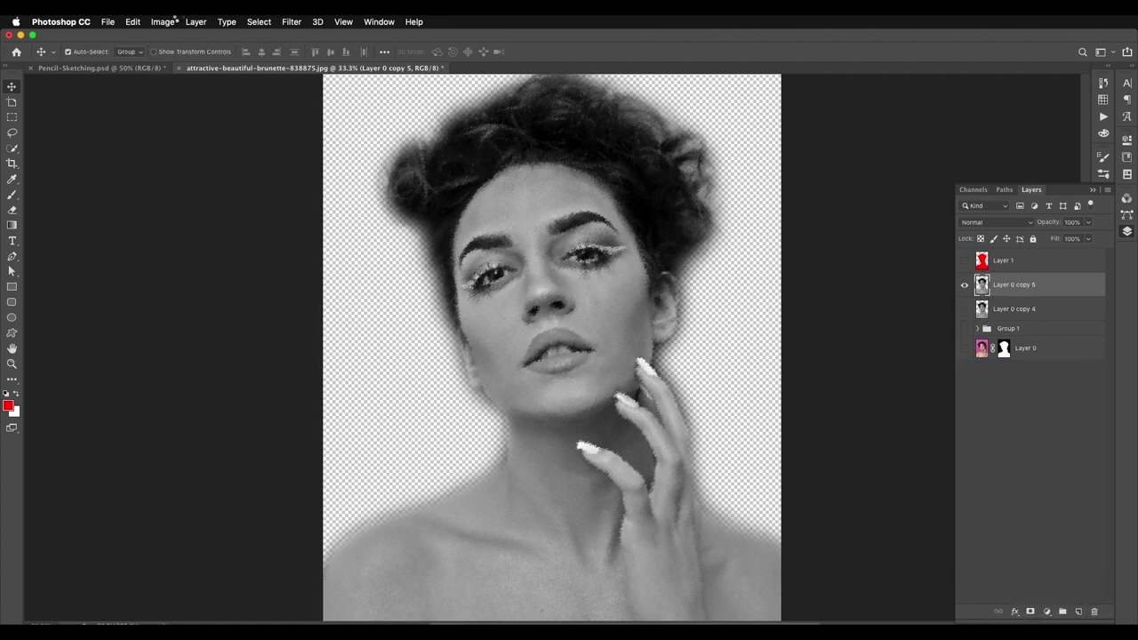
- Apply a Brightness/Contrast adjustment to Layer 0 copy 5 with Brightness 35 and Contrast -32
left_click(171, 21)
mouse_move(208, 54)
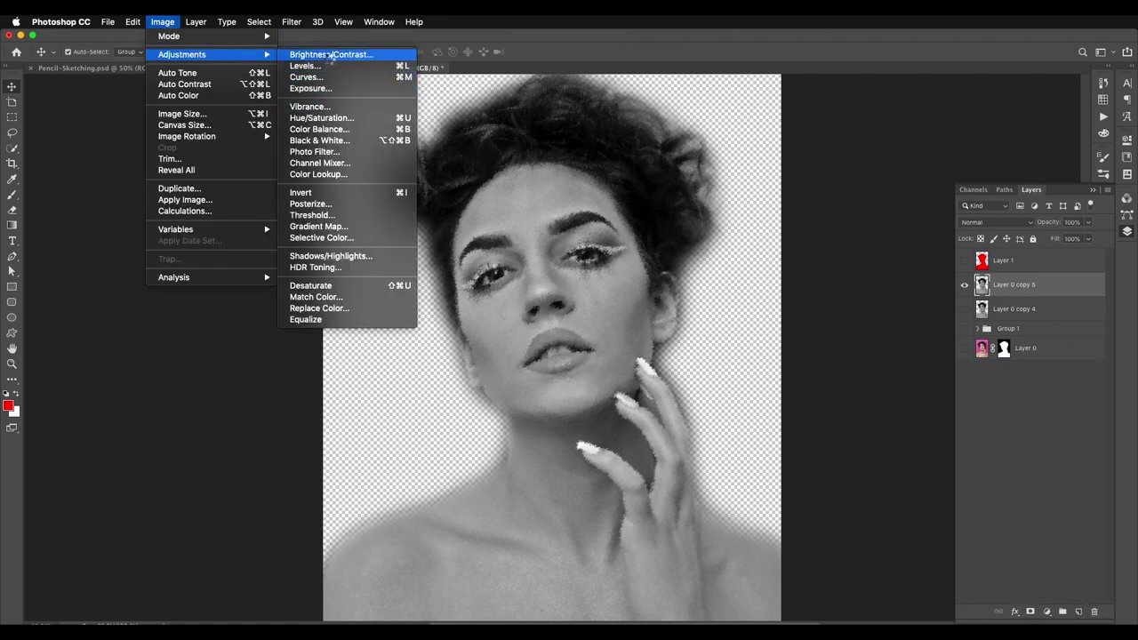
left_click(327, 55)
mouse_move(779, 290)
left_mouse_down()
mouse_move(832, 265)
mouse_move(807, 290)
mouse_move(772, 289)
left_mouse_up()
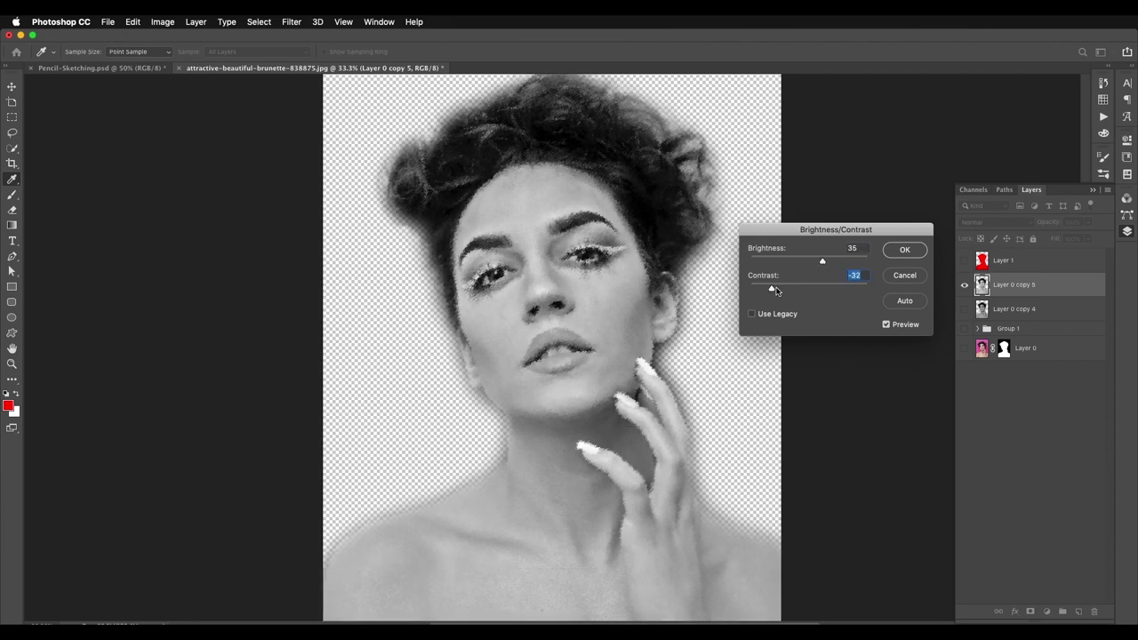
left_click(900, 251)
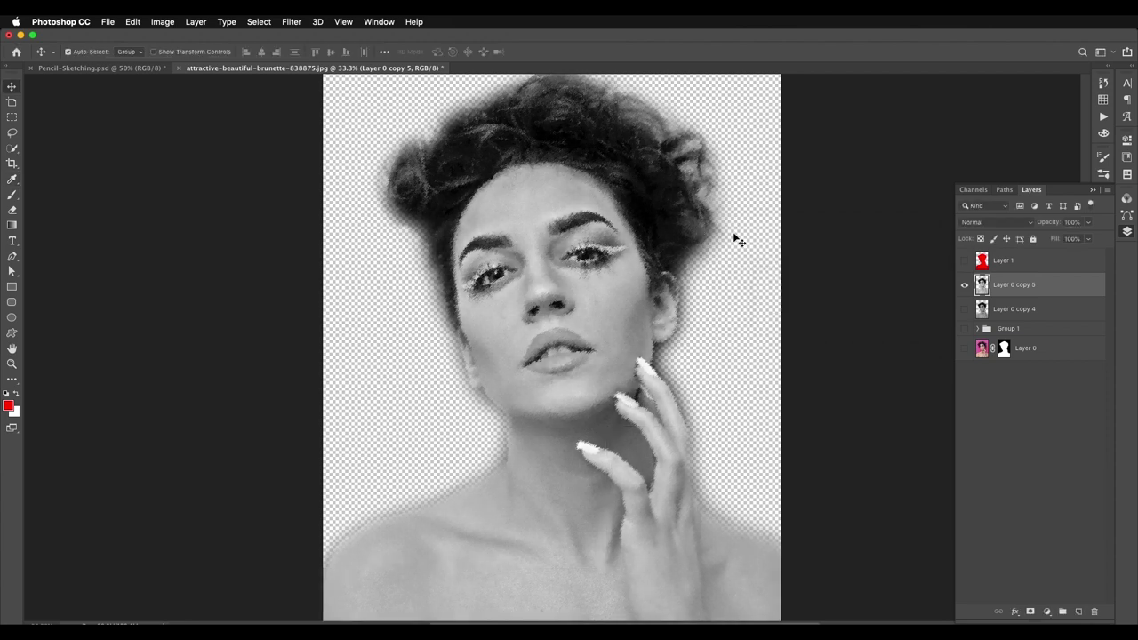
- Select the shadows of Layer 0 copy 5 by Color Range with Range 70, copy them to a new layer, and hide Layer 0 copy 5
left_click(292, 22)
mouse_move(259, 22)
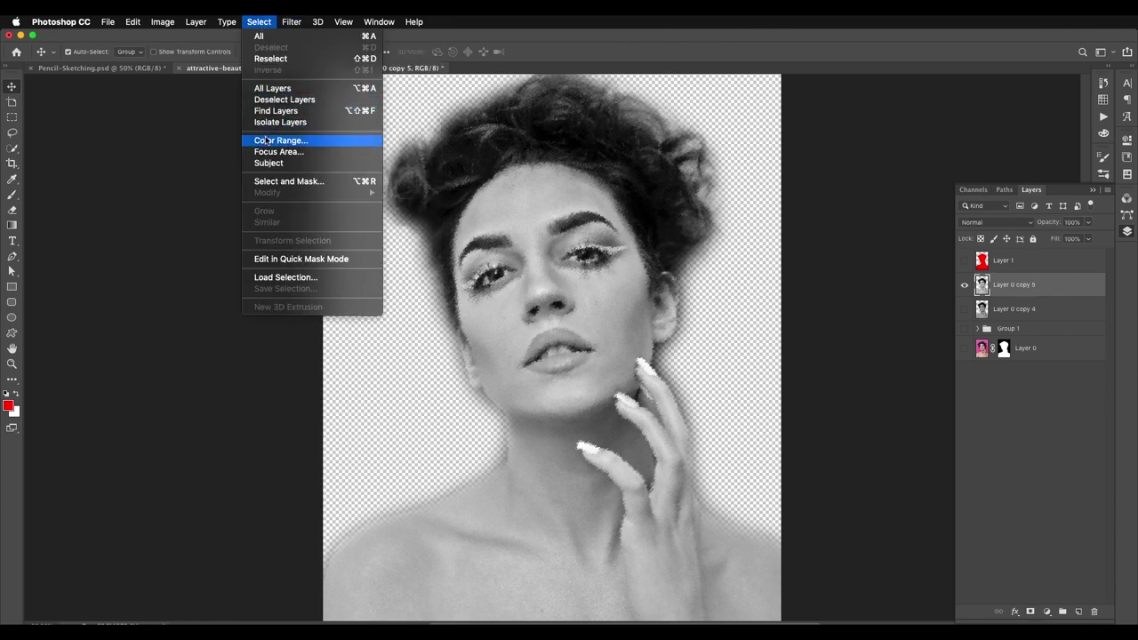
left_click(269, 141)
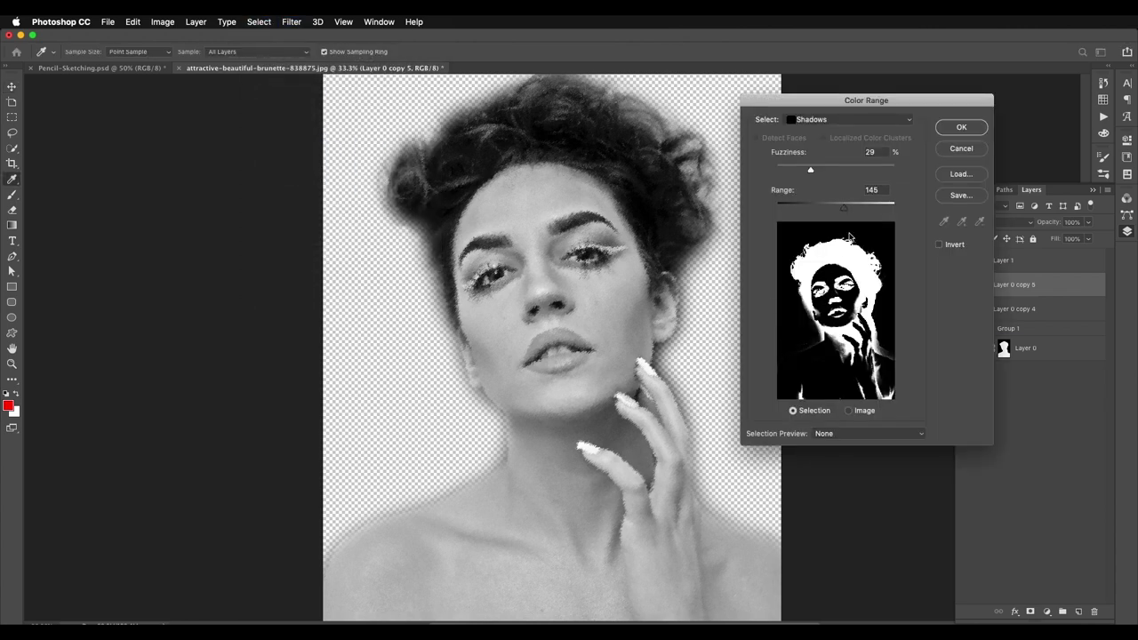
left_click_drag(845, 210, 810, 207)
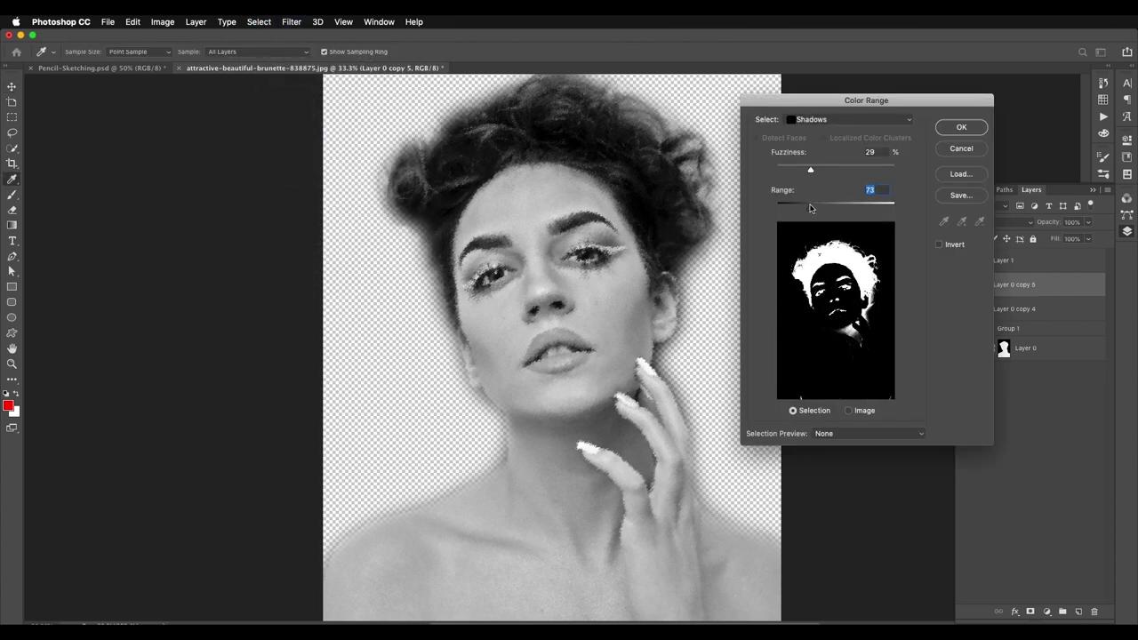
left_click(958, 130)
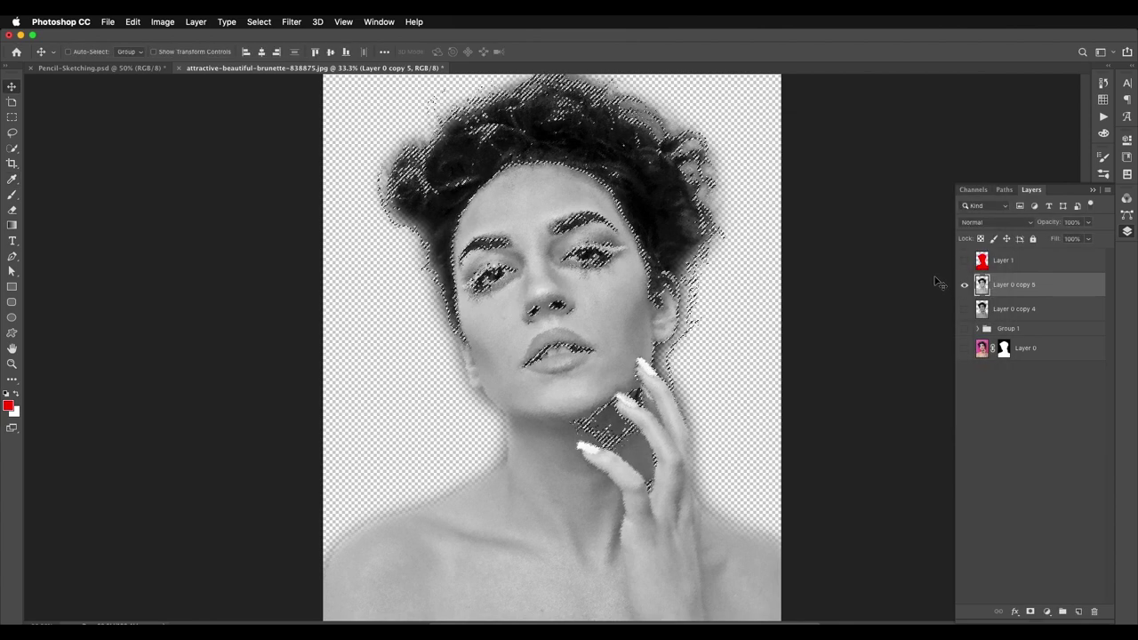
key("ctrl+j")
left_click(964, 309)
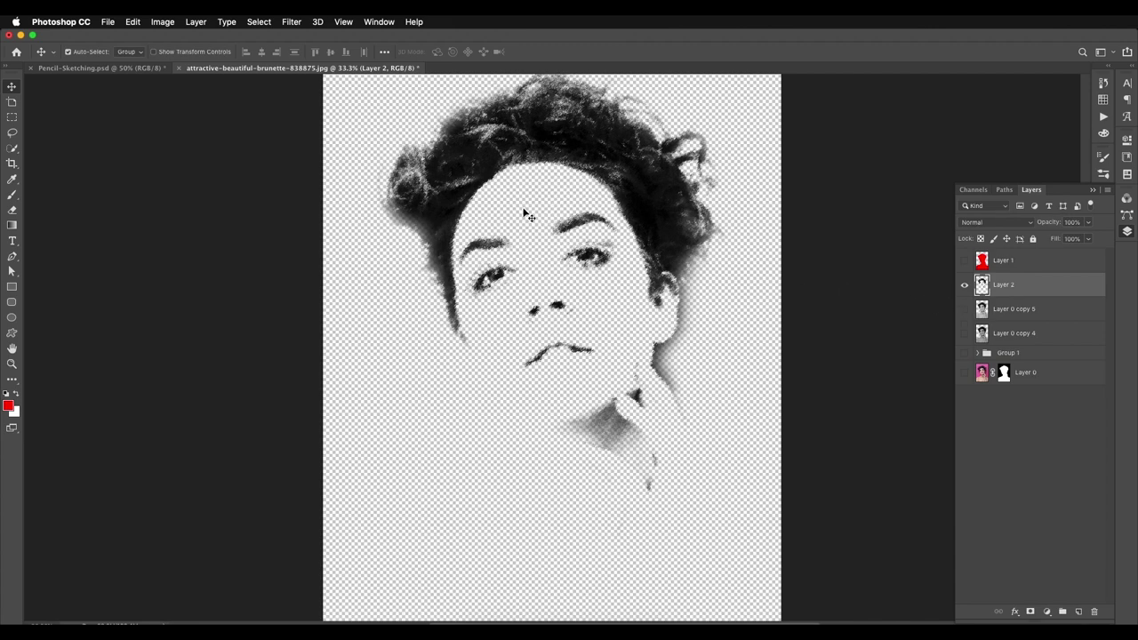
- With Layer 2 hidden, copy a wider Color Range shadow selection of Layer 0 copy 5 to a new layer and hide the source
left_click(965, 286)
left_click(964, 309)
left_click(1005, 313)
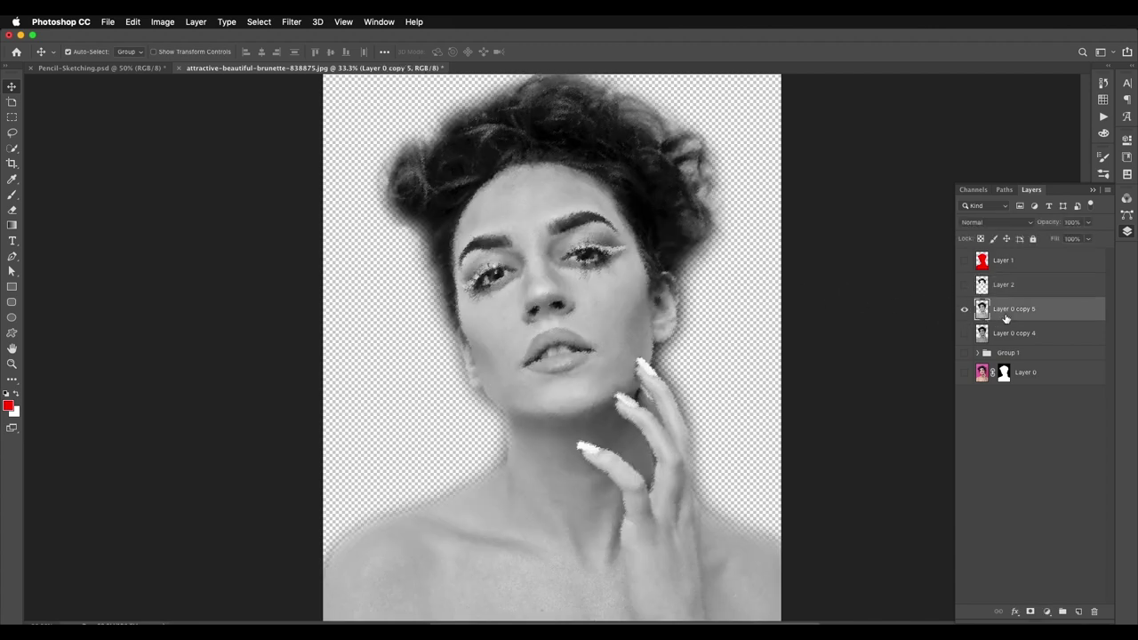
left_click(260, 23)
left_click(277, 142)
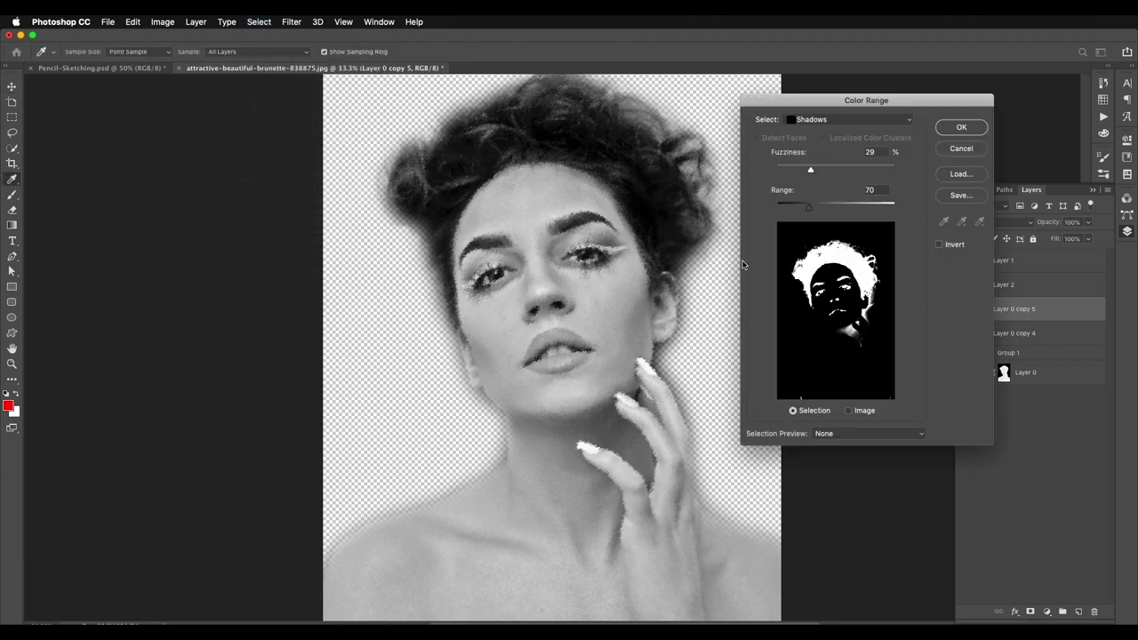
left_click_drag(811, 207, 840, 208)
left_click(961, 127)
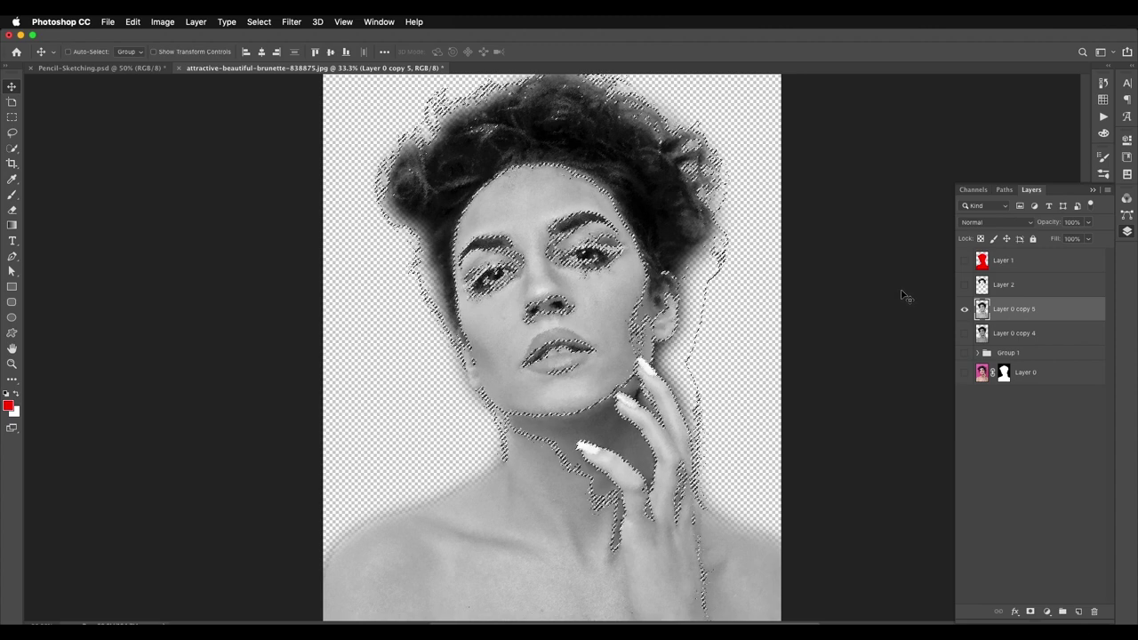
key("ctrl+j")
left_click(965, 333)
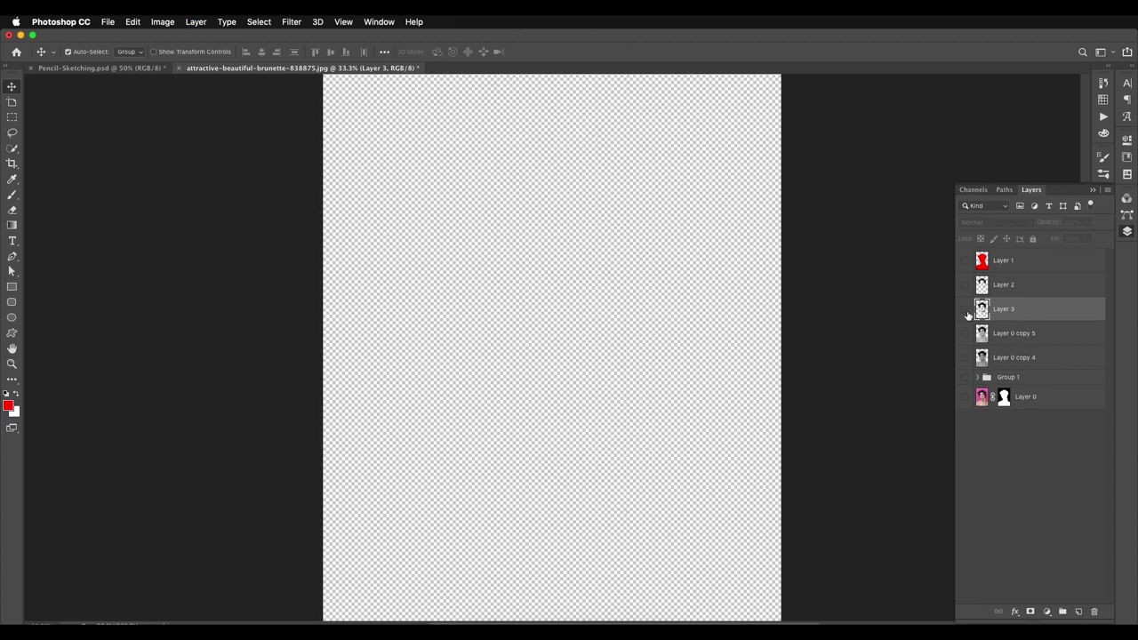
- Compare the shadow detail on Layer 3 and Layer 2 up close by toggling their visibility
left_click(965, 310)
left_click(966, 310)
key("super+equal")
key("super+equal")
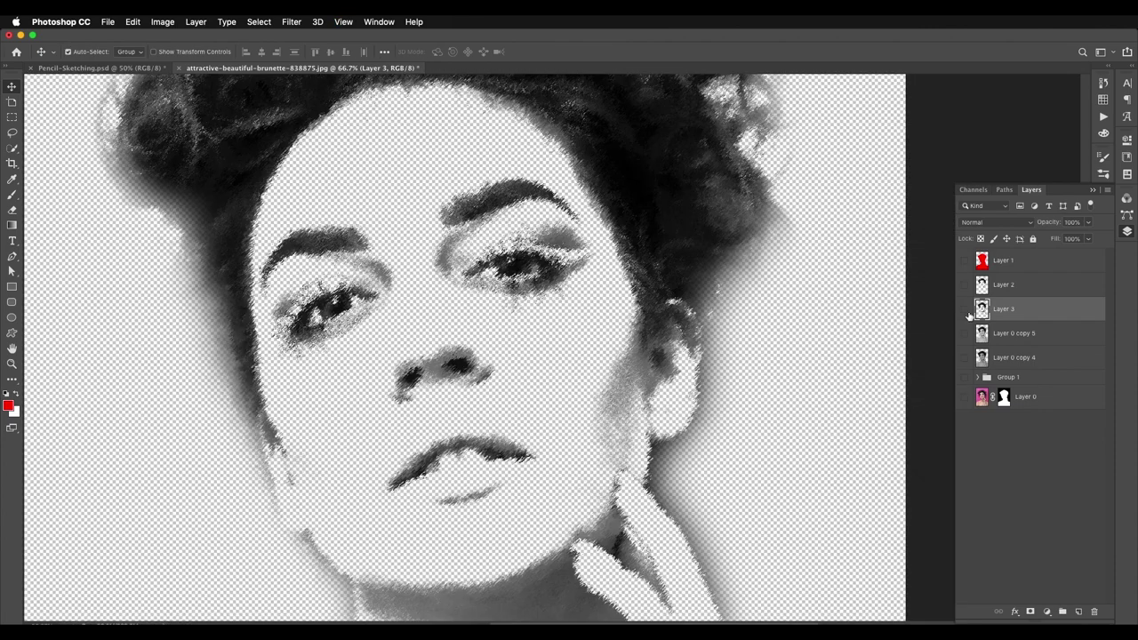
left_click(965, 287)
left_click(965, 286)
left_click(962, 312)
key("super+minus")
key("super+minus")
key("super+minus")
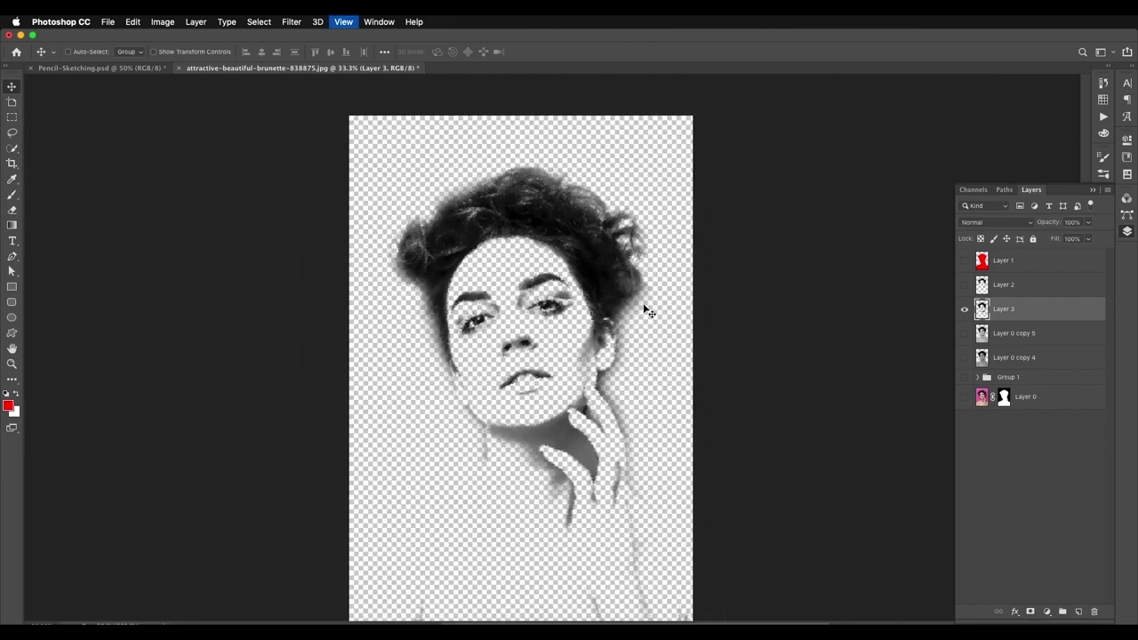
- With only Layer 0 copy 5 shown, select its shadows by Color Range with Fuzziness 41% and Range 149
left_click(965, 310)
left_click(965, 333)
left_click(999, 340)
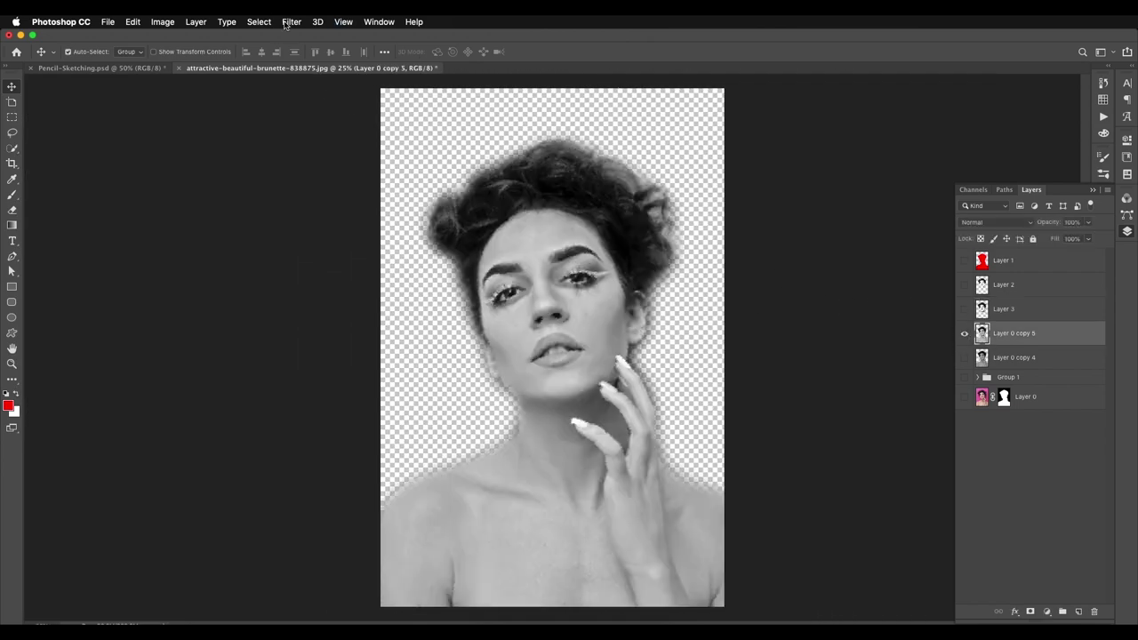
left_click(280, 22)
mouse_move(259, 22)
left_click(293, 140)
left_click_drag(836, 213, 851, 213)
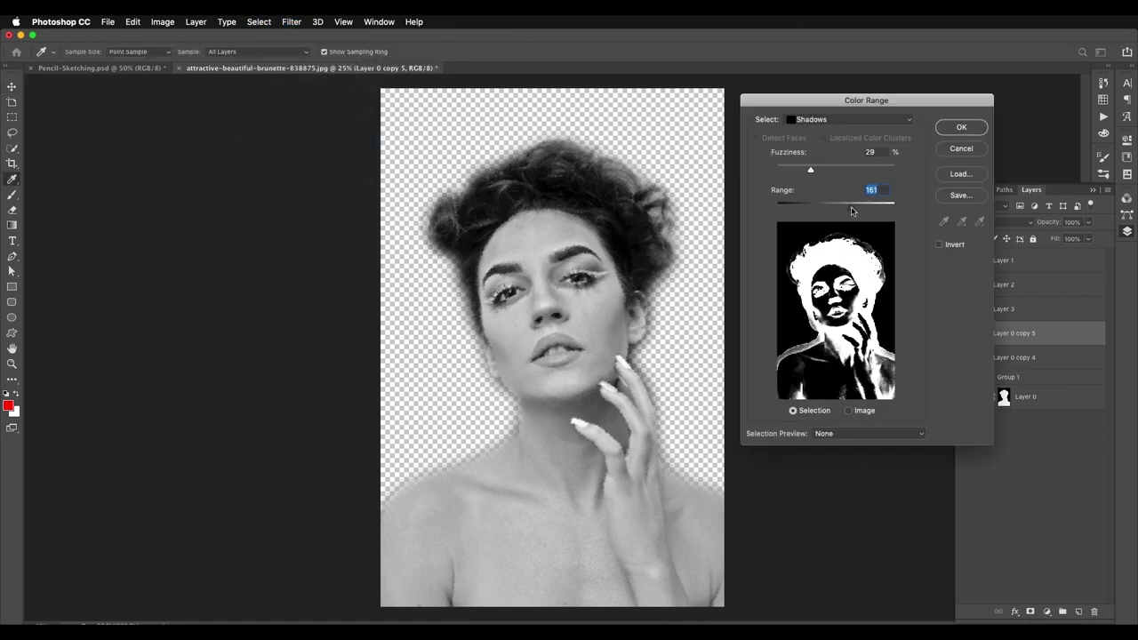
left_click_drag(818, 169, 844, 208)
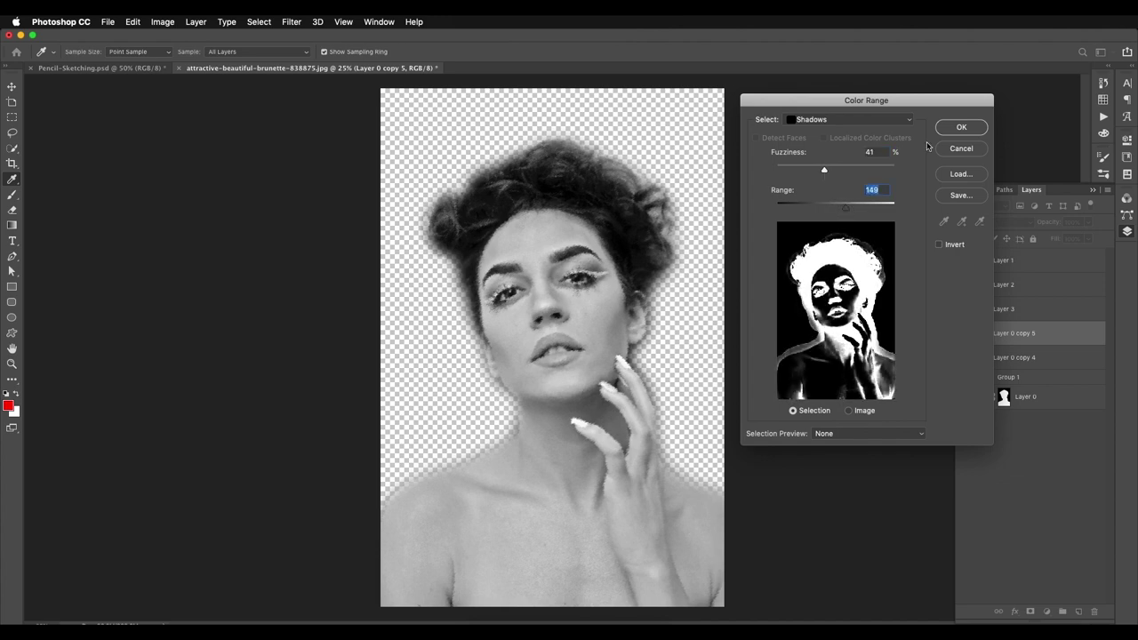
left_click(961, 127)
- Copy the selected shadows to a new layer and show that layer alone for a closer look
key("super+j")
key("v")
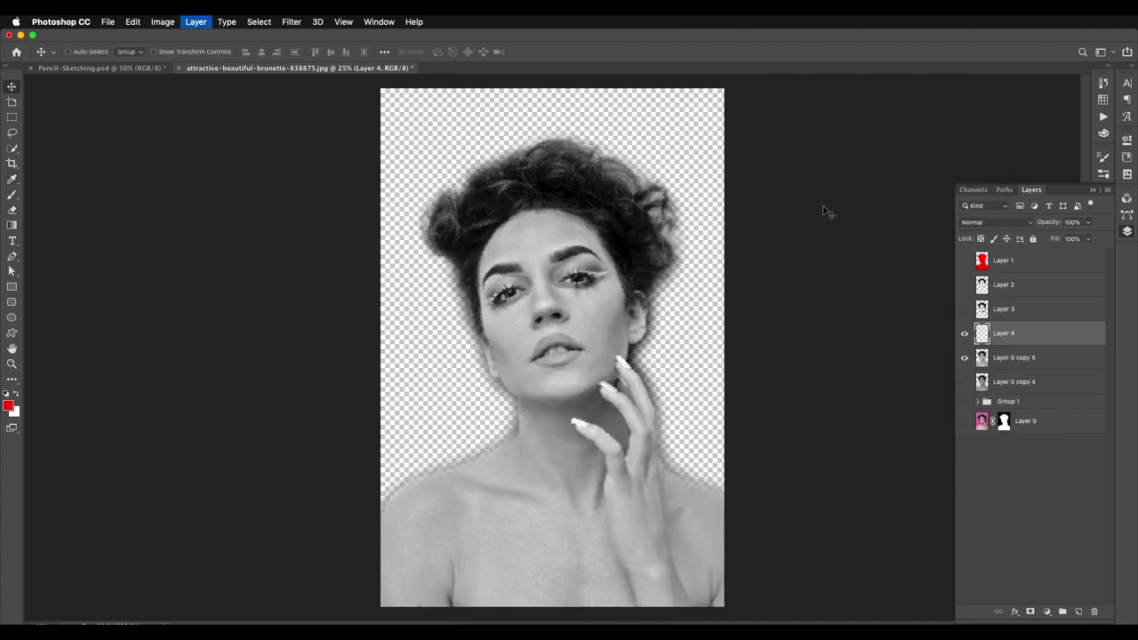
left_click(964, 332, "alt")
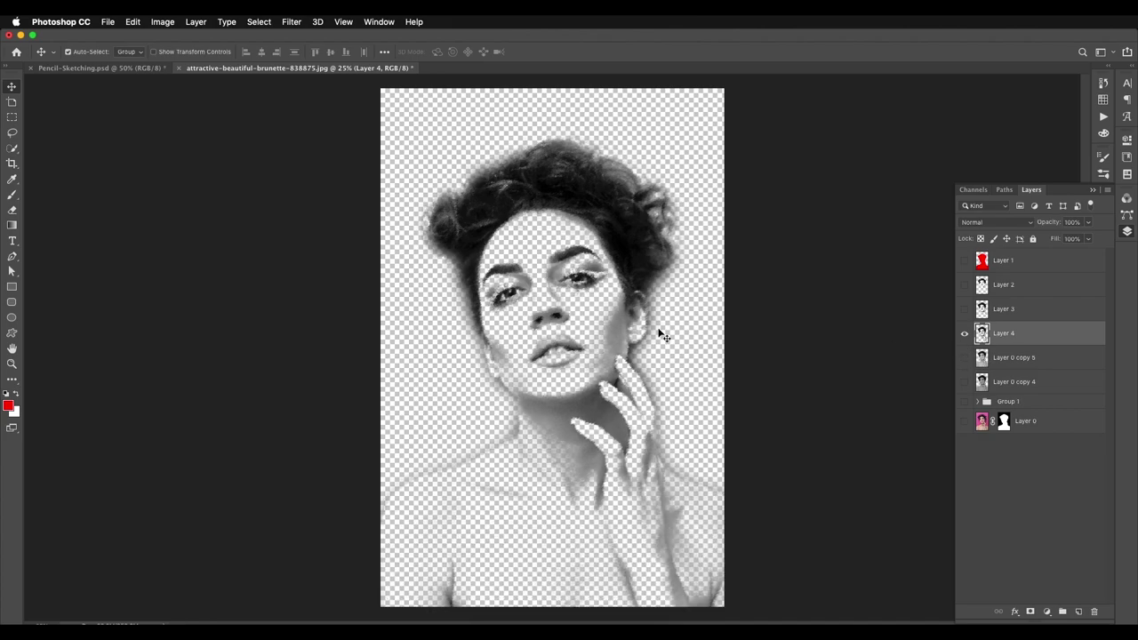
key("super+plus")
key("super+plus")
key("super+minus")
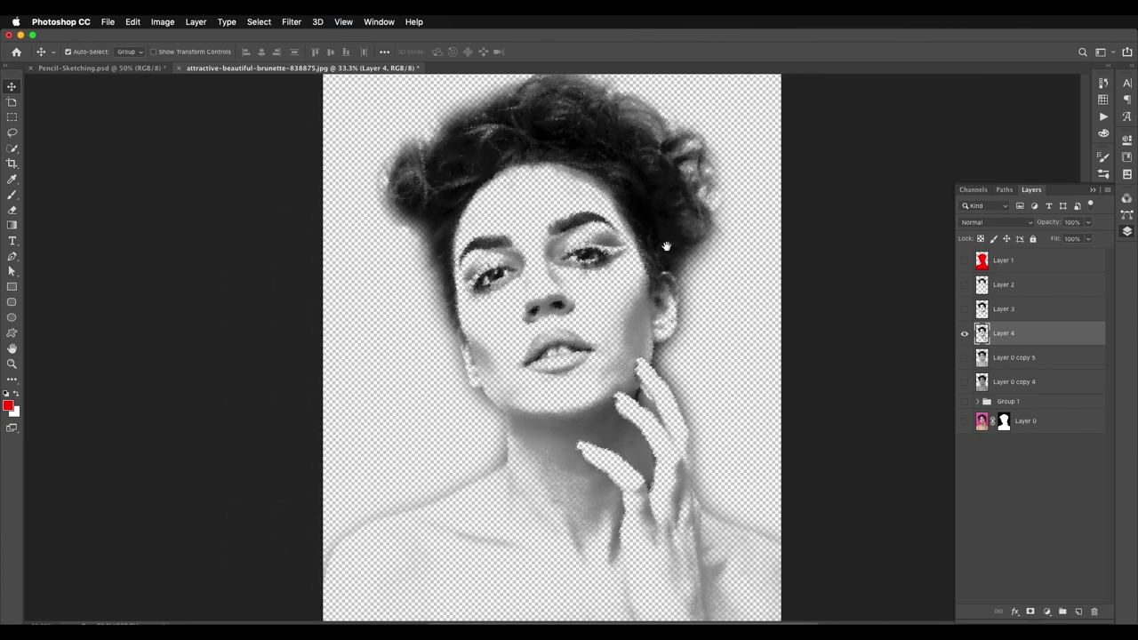
- Move Layer 4 above Layer 2 and compare Layers 4, 2 and 3 by switching their visibility
left_click_drag(1009, 332, 1019, 279)
left_click(965, 308, "alt")
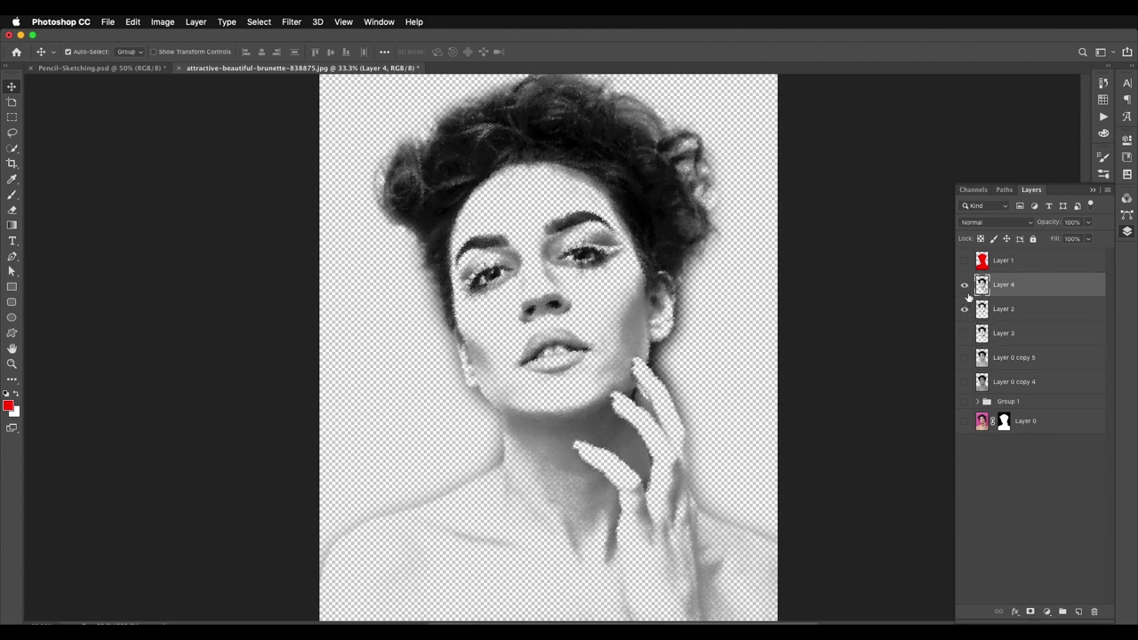
left_click(965, 309)
left_click(965, 333)
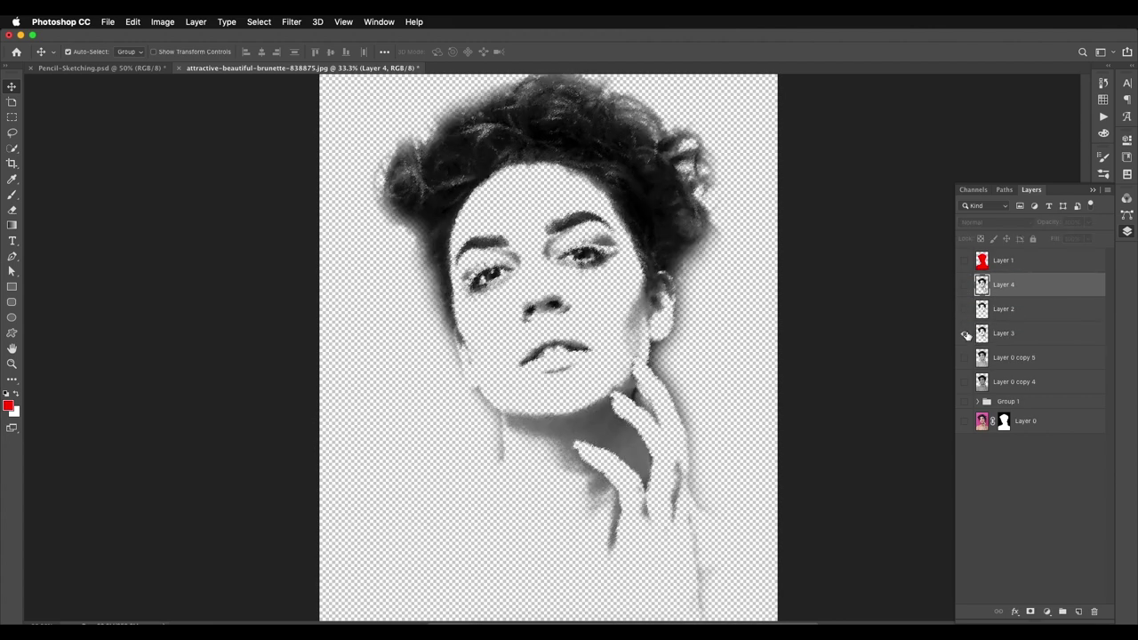
left_click(1015, 336)
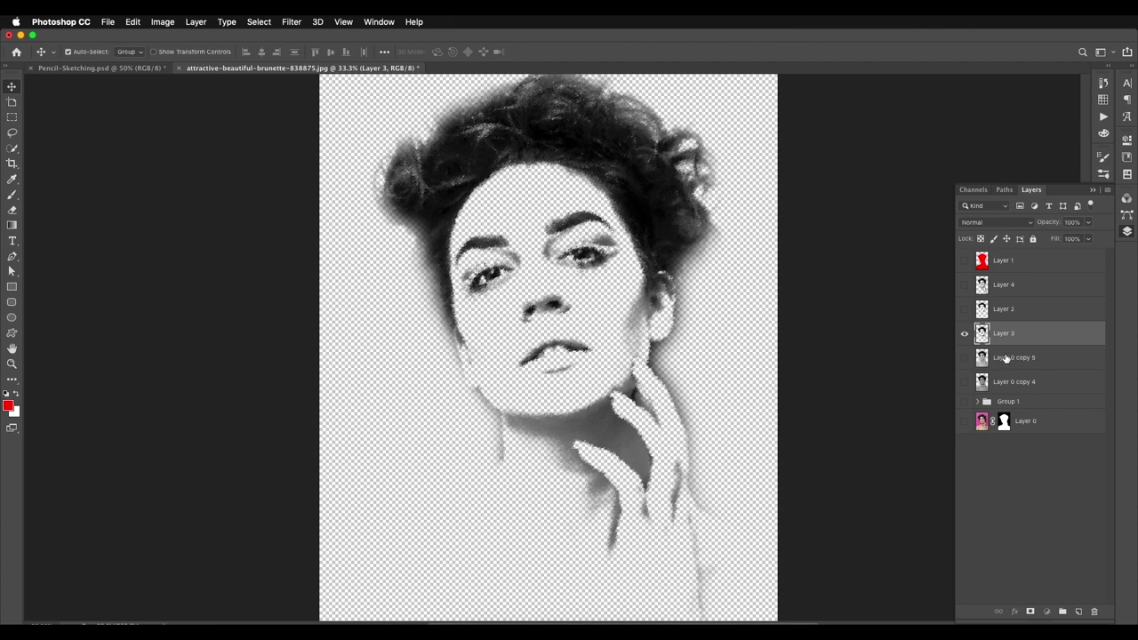
- Delete the greyscale source layers Layer 0 copy 5 and Layer 0 copy 4
left_click(1015, 360)
key("Delete")
left_click(965, 359, "alt")
key("Delete")
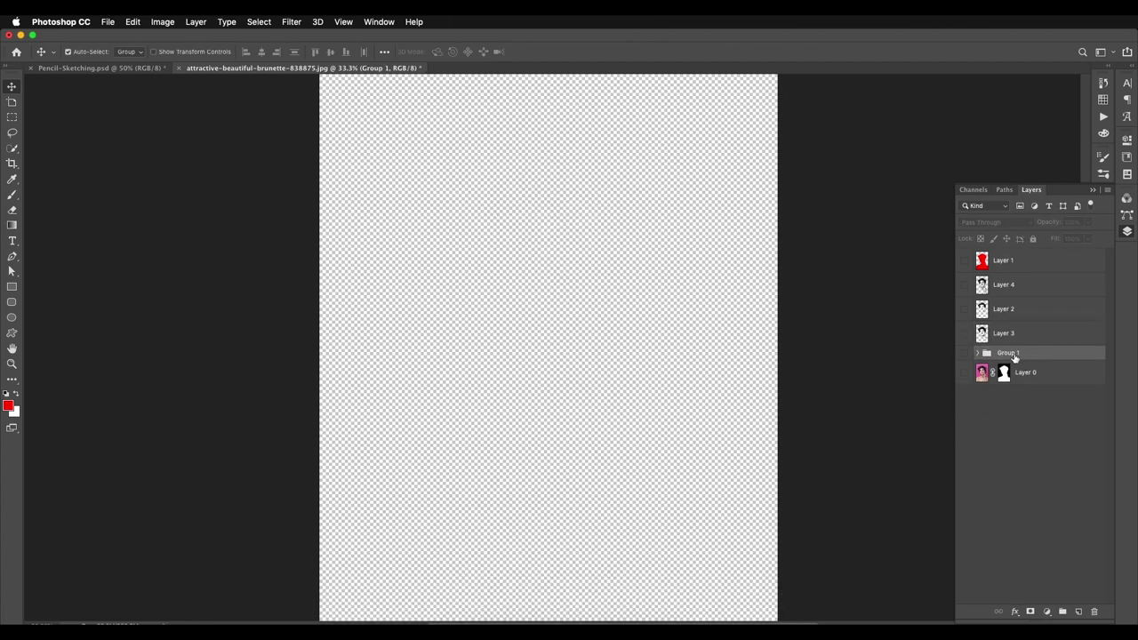
- Duplicate Layer 0 copy from Group 1, place the duplicate above Layer 4, and hide both it and the group
left_click(964, 353)
left_click(979, 352)
left_click_drag(1002, 399, 1077, 610)
left_click_drag(1031, 401, 1026, 286)
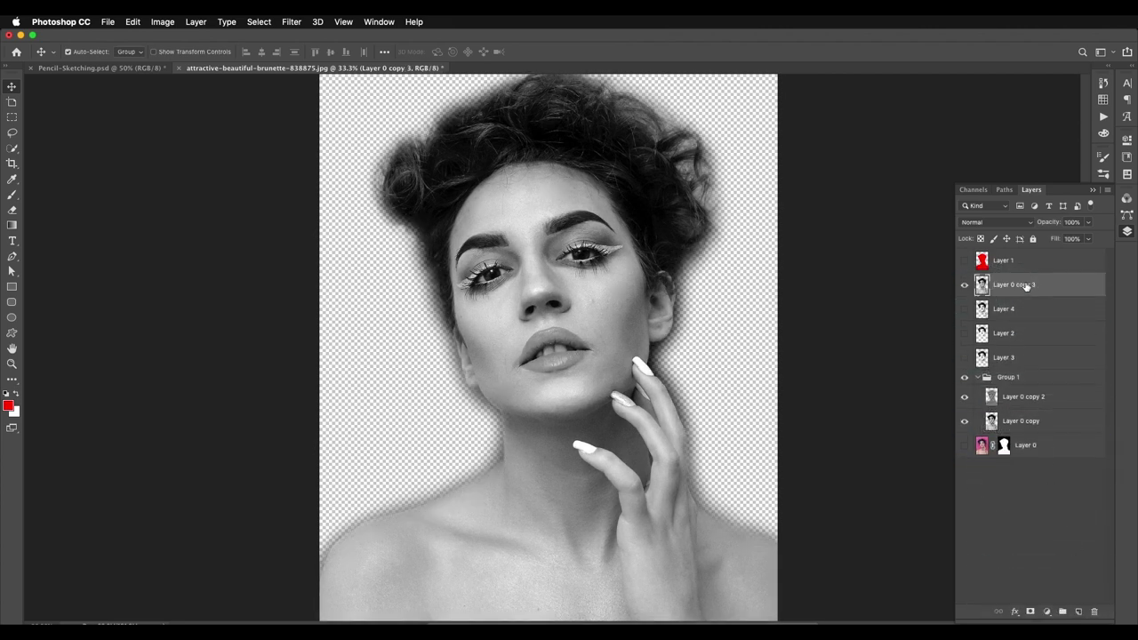
left_click(977, 378)
left_click(964, 285)
left_click(965, 378)
- Preview Layer 0 copy 3, Layer 4 and Layer 2 one at a time, ending with only Layer 3 shown and selected
left_click(964, 285)
left_click(965, 285)
left_click(964, 308)
left_click(965, 309)
left_click(964, 333)
left_click(964, 332)
left_click(964, 357)
left_click(992, 358)
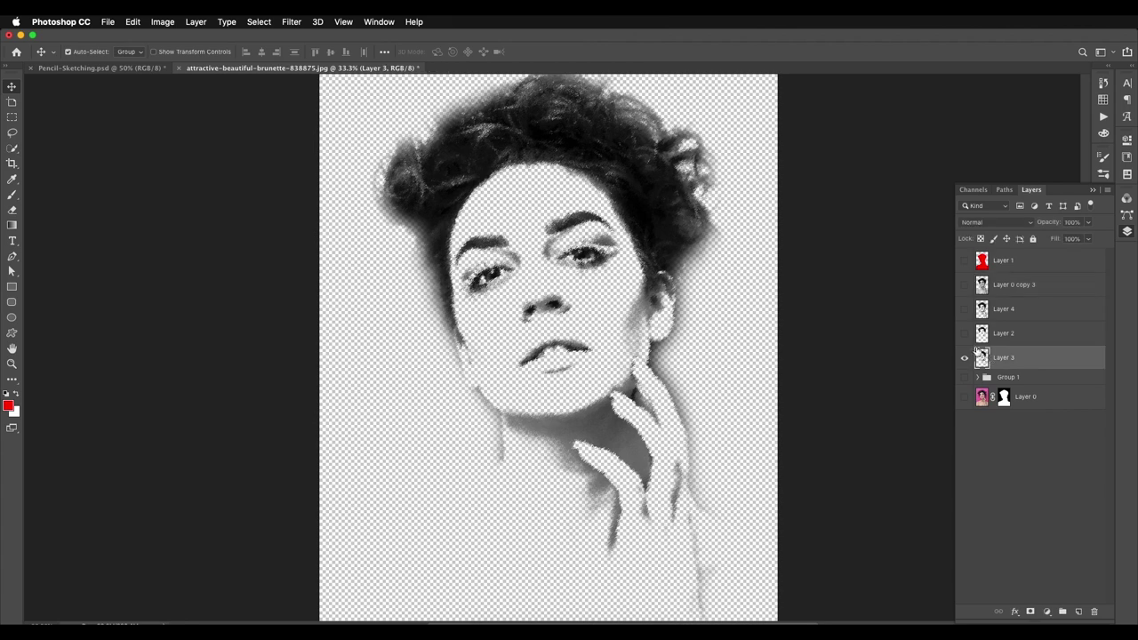
- Erase the eyebrows, eyes and nose from Layer 3 with a 70 px Hard Round eraser
key("e")
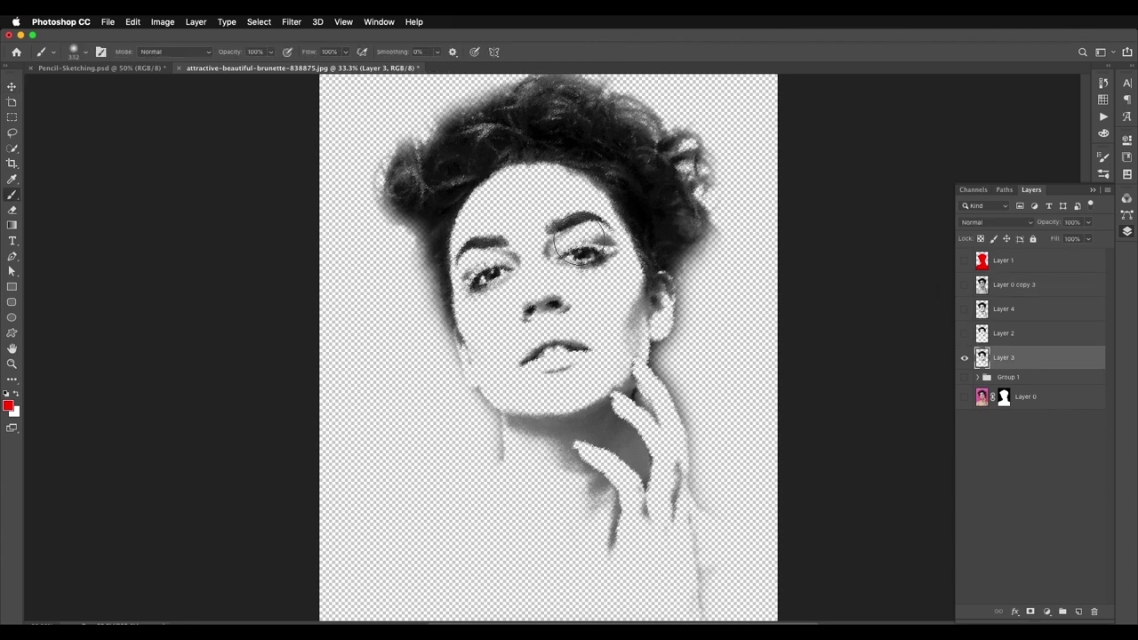
right_click(549, 223)
left_click_drag(620, 258, 628, 259)
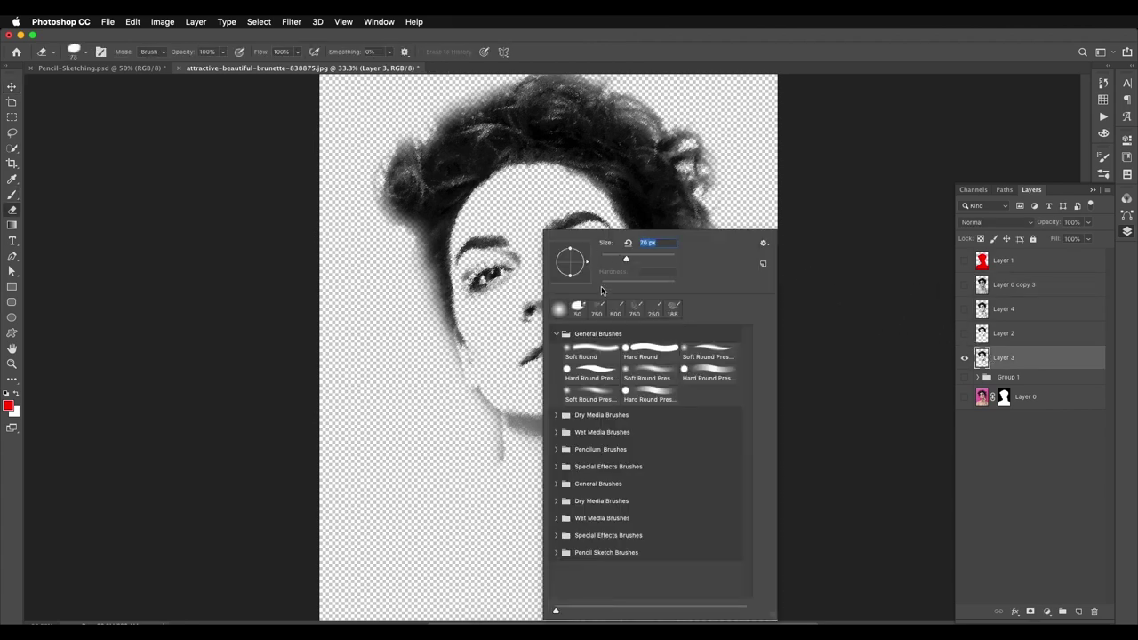
left_click(643, 338)
left_click(649, 348)
mouse_move(505, 262)
left_mouse_down()
mouse_move(495, 290)
mouse_move(480, 239)
mouse_move(467, 285)
mouse_move(603, 242)
mouse_move(565, 216)
mouse_move(593, 233)
mouse_move(532, 302)
left_mouse_up()
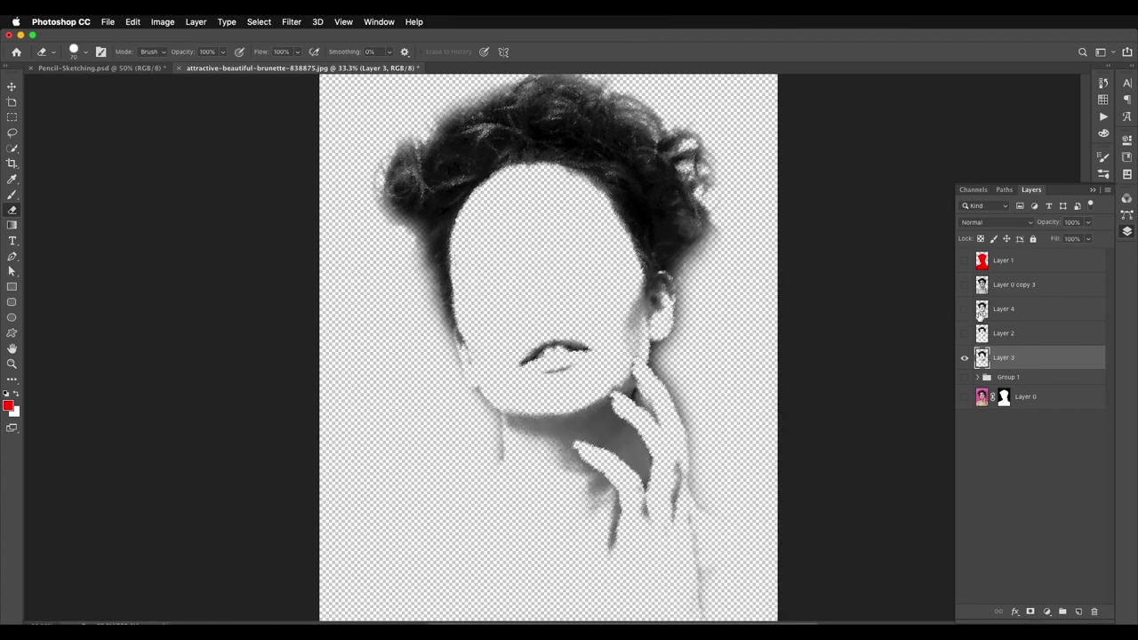
- Show all four tonal layers and rename them 1 to 4 in order from Layer 3 up to Layer 0 copy 3
left_click(963, 334)
left_click(964, 308)
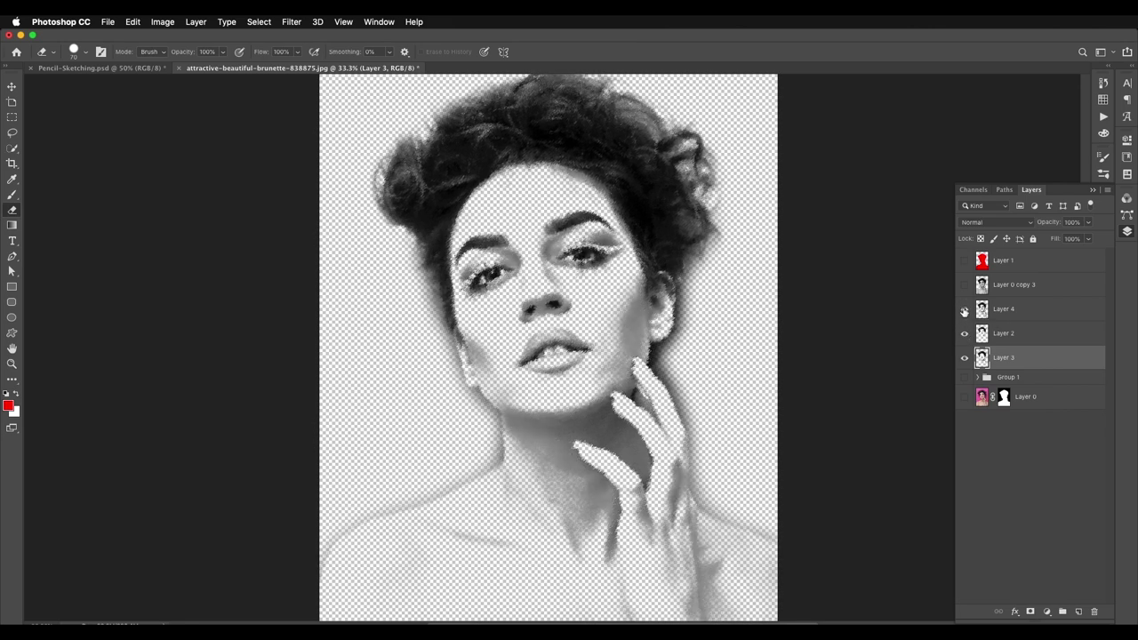
left_click(965, 284)
mouse_move(596, 303)
left_mouse_down()
mouse_move(572, 305)
mouse_move(591, 304)
left_mouse_up()
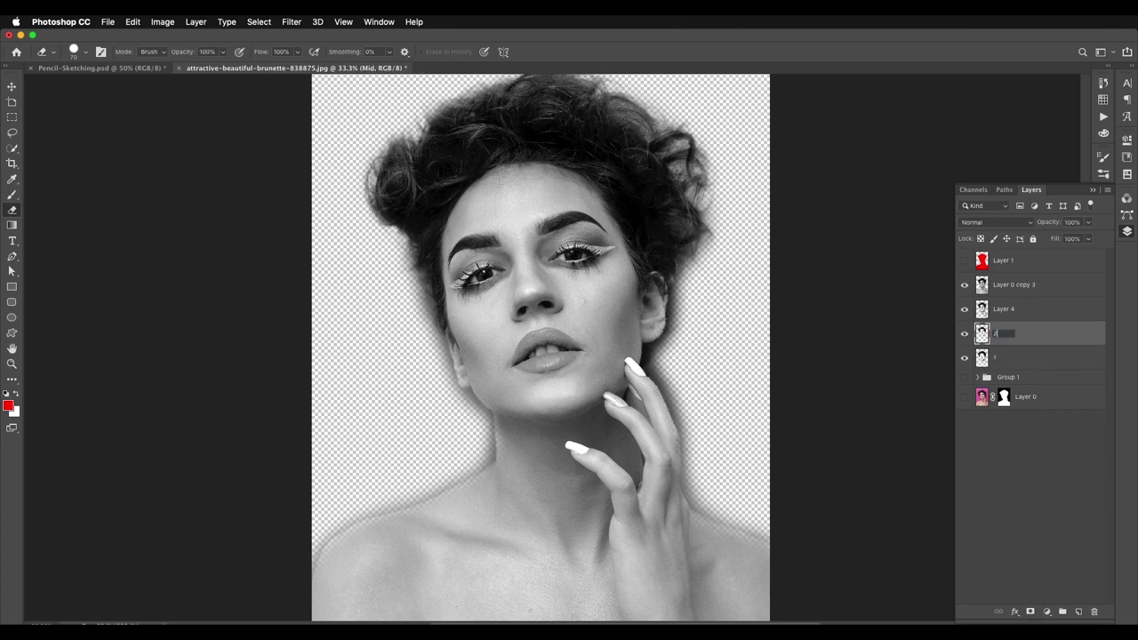
key("shift+Tab")
type("3")
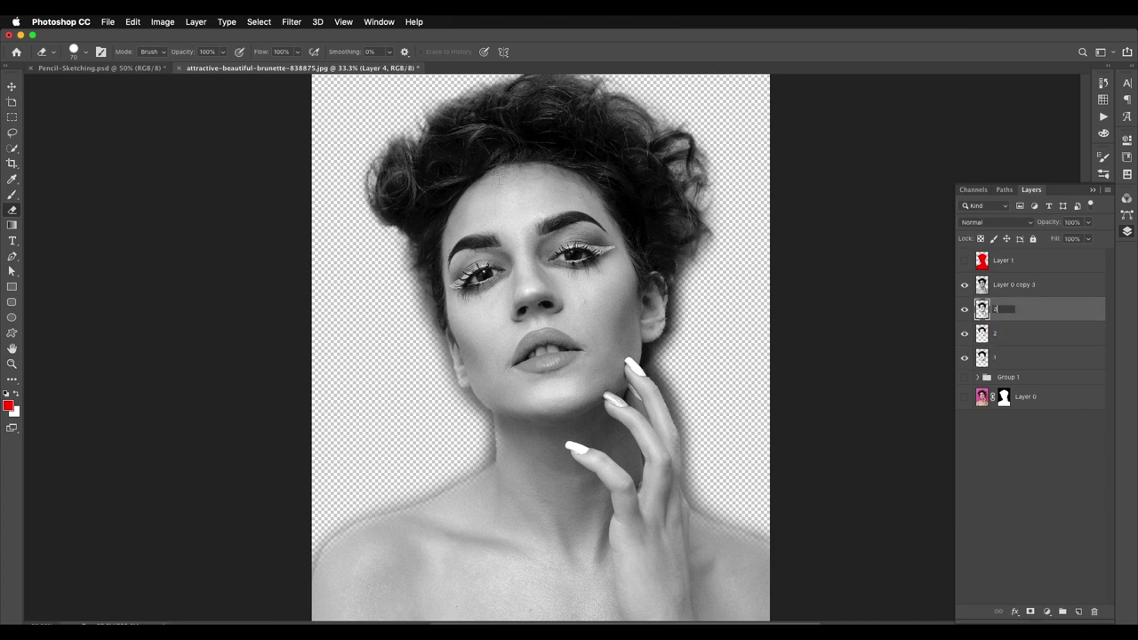
key("shift+Tab")
type("4")
key("Return")
- Group layers 1 to 4, check the group's visibility, and expand it
left_click(1016, 357, "shift")
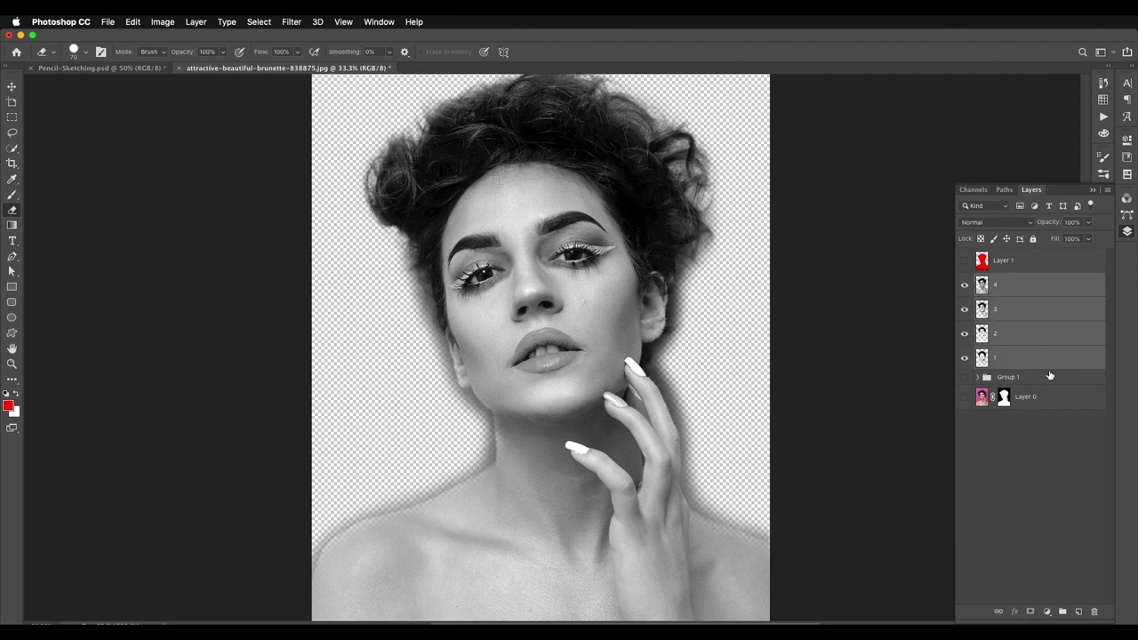
key("super+g")
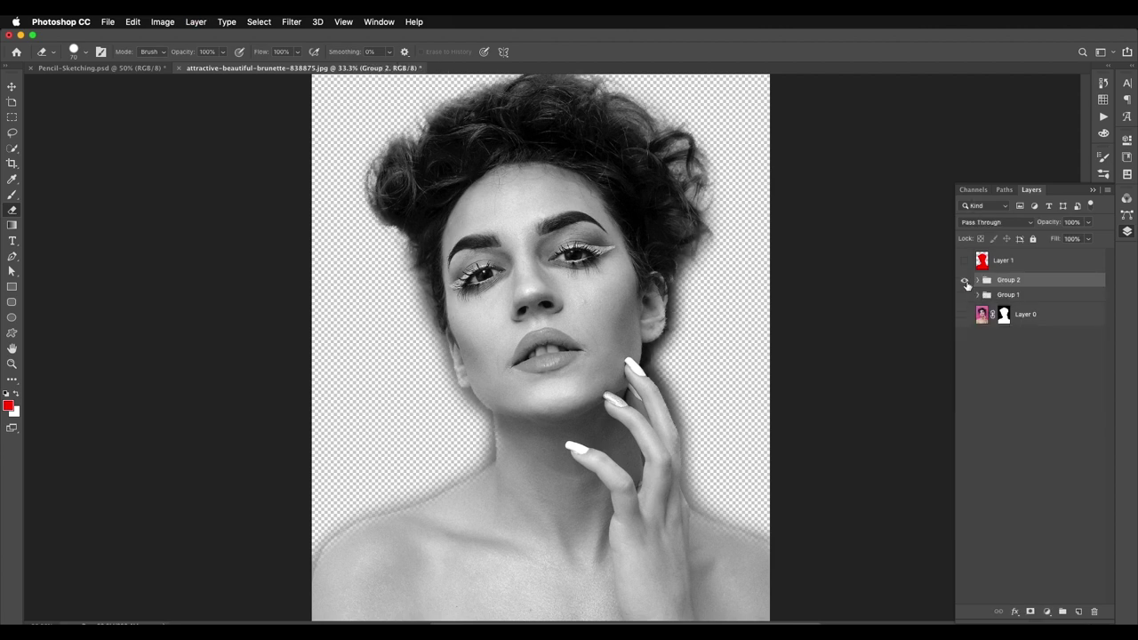
left_click(965, 280)
left_click(964, 280)
left_click(977, 280)
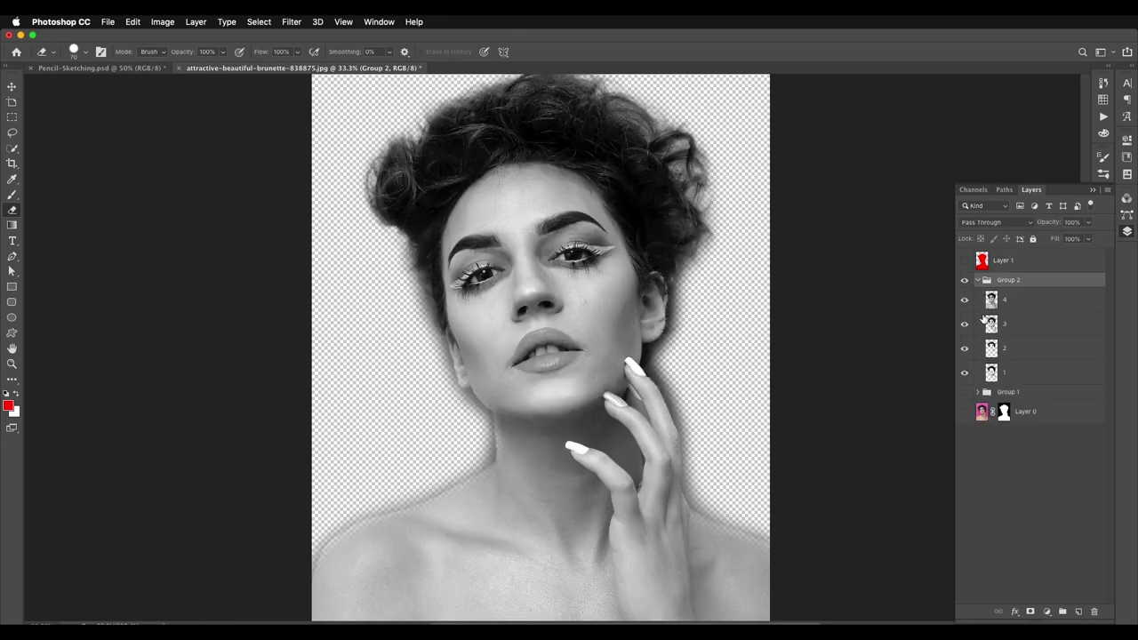
- Set the Fill of layers 1 to 4 to 0%
left_click(1023, 305)
left_click(1024, 379, "shift")
left_click(1089, 241)
left_click_drag(1080, 253, 982, 249)
left_click(1040, 378)
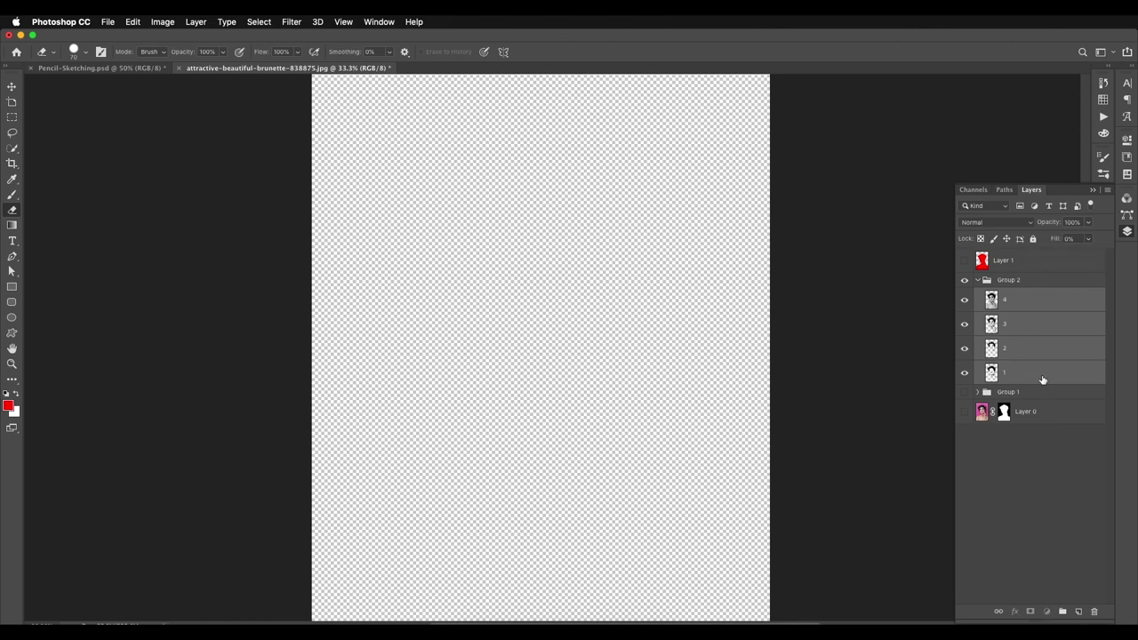
- Add a Multiply Pattern Overlay with a pencil-stroke pattern to layer 1 at 100% opacity
left_click(1040, 378)
double_click(1085, 377)
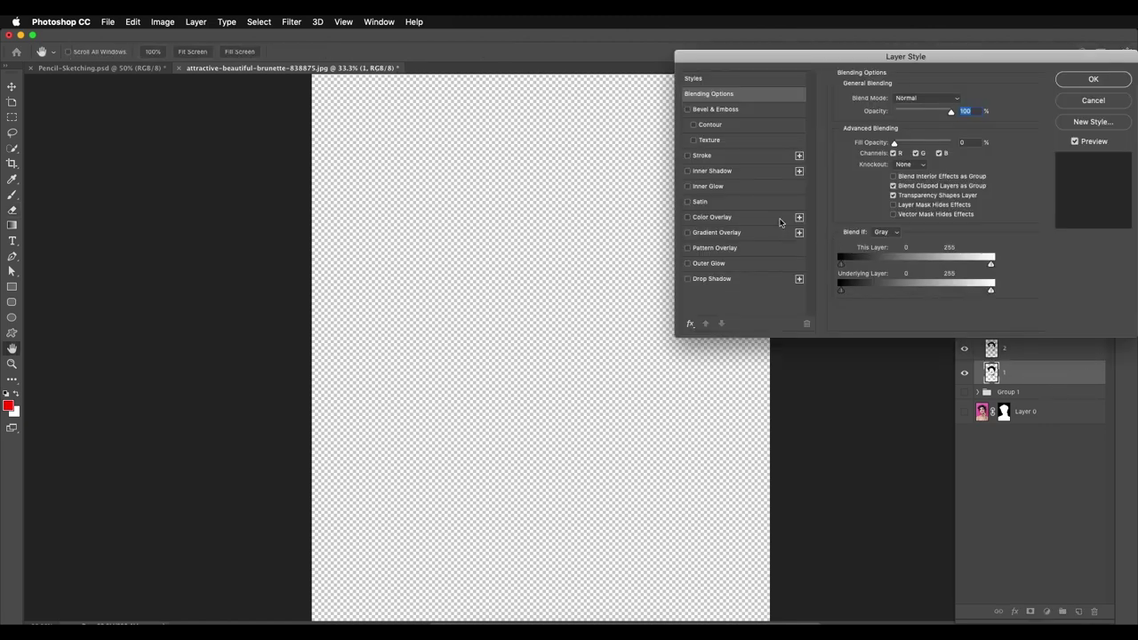
left_click(713, 248)
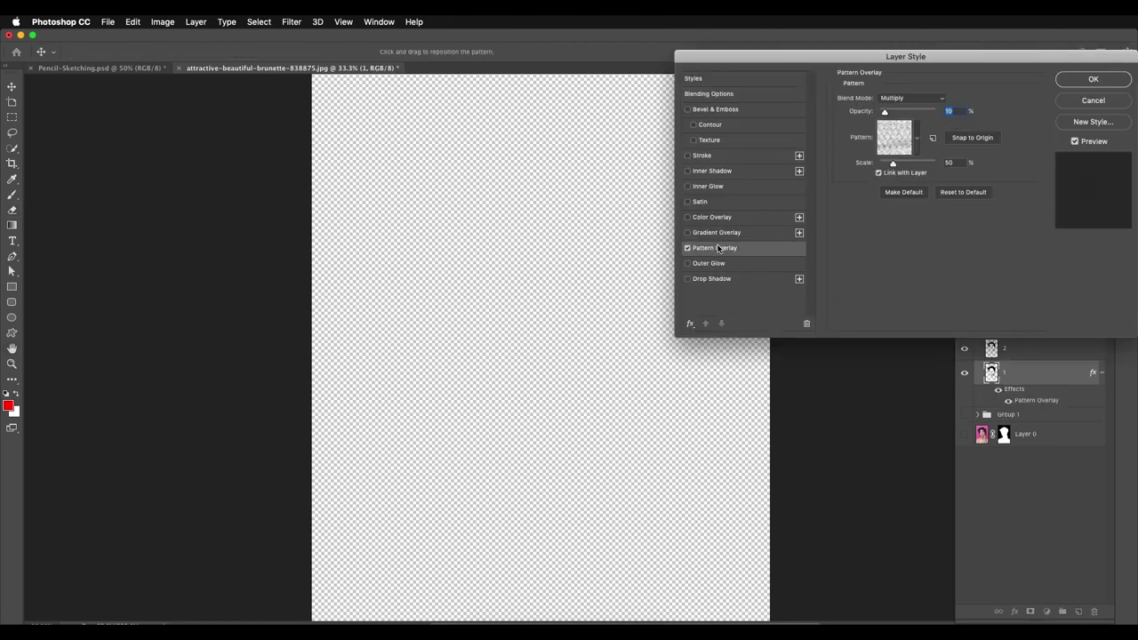
left_click(916, 139)
left_click(894, 212)
left_click(912, 211)
left_click_drag(925, 113, 954, 121)
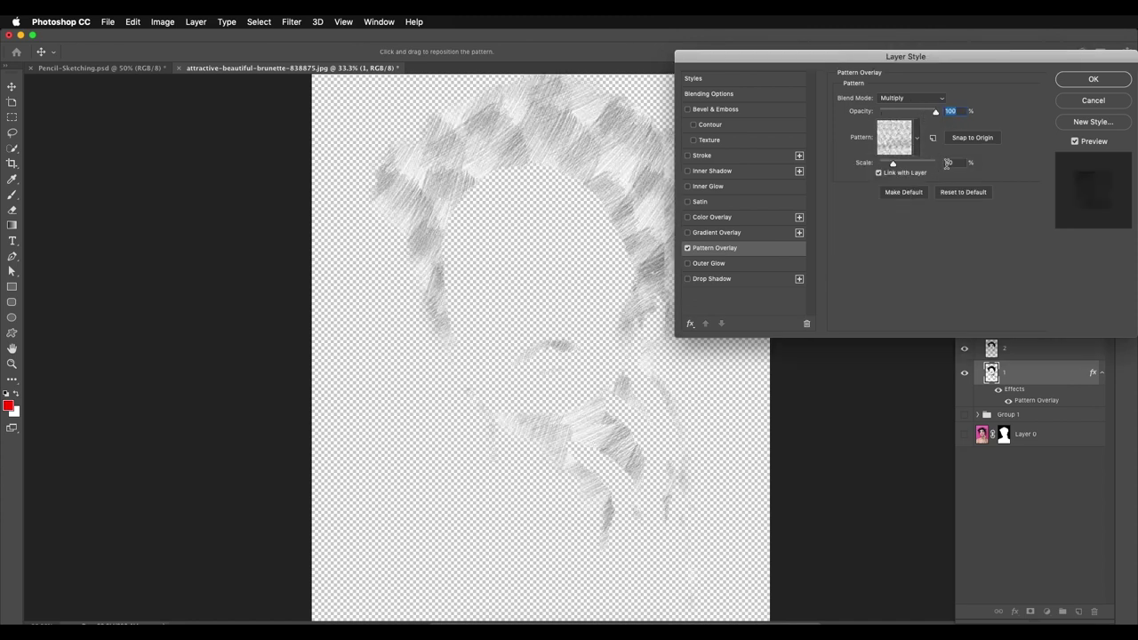
- Set layer 1's pattern scale to 100%, reposition the strokes over the portrait, and apply the style
left_click_drag(893, 166, 913, 167)
type("100")
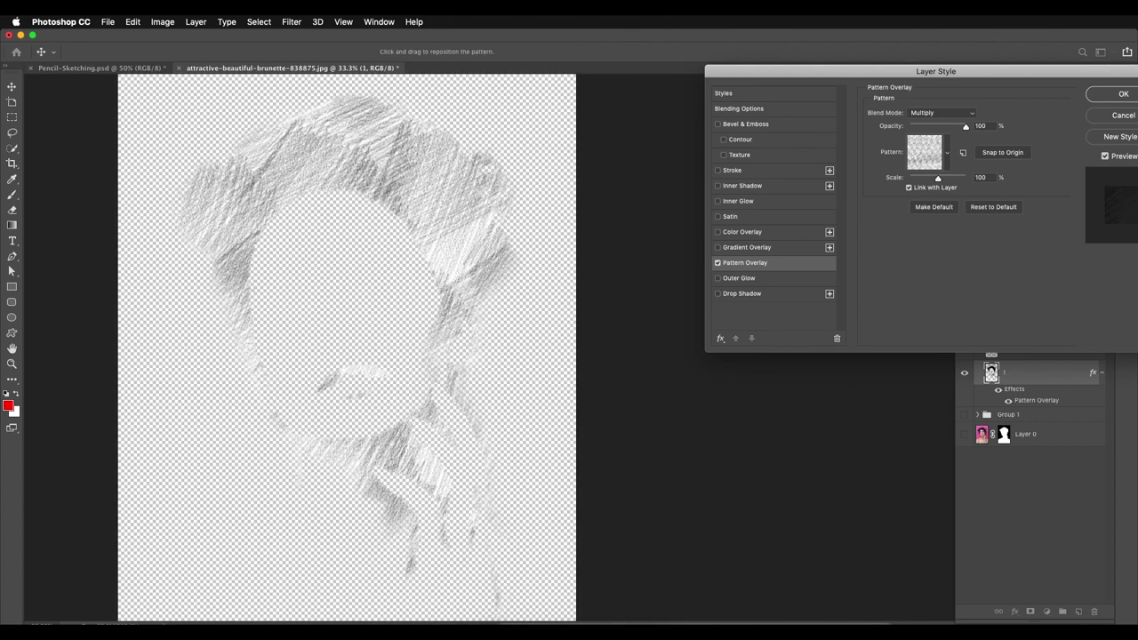
left_click_drag(400, 266, 418, 287)
key("Return")
- Copy layer 1's Pattern Overlay to layer 2 and set the copied overlay's scale to 50%
left_click_drag(1036, 400, 1084, 349)
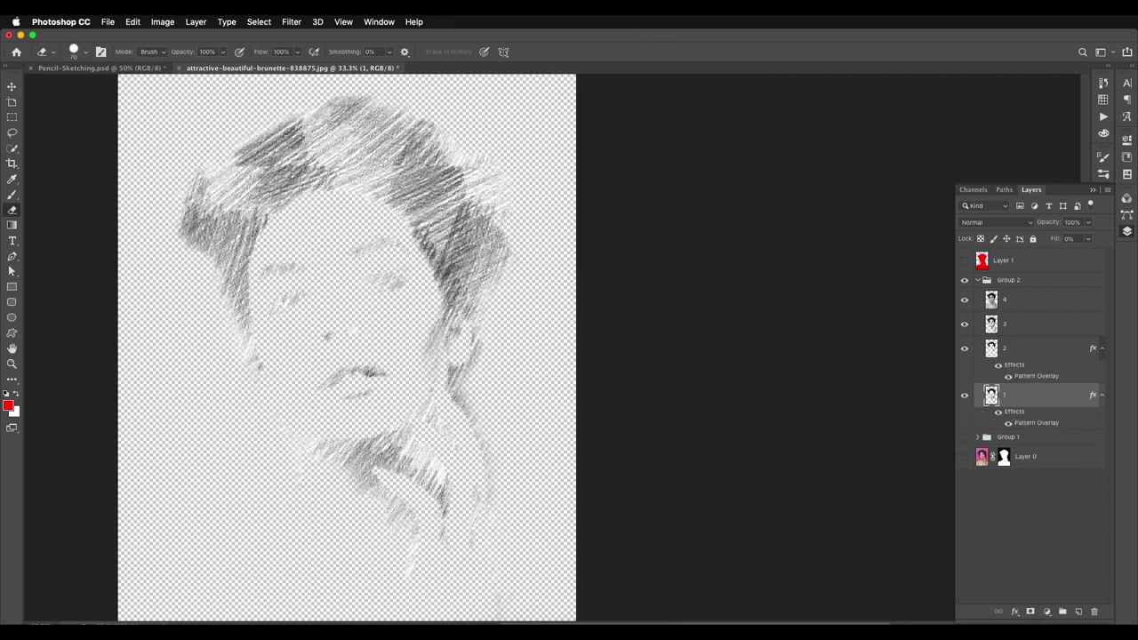
left_click(1031, 348)
double_click(985, 428)
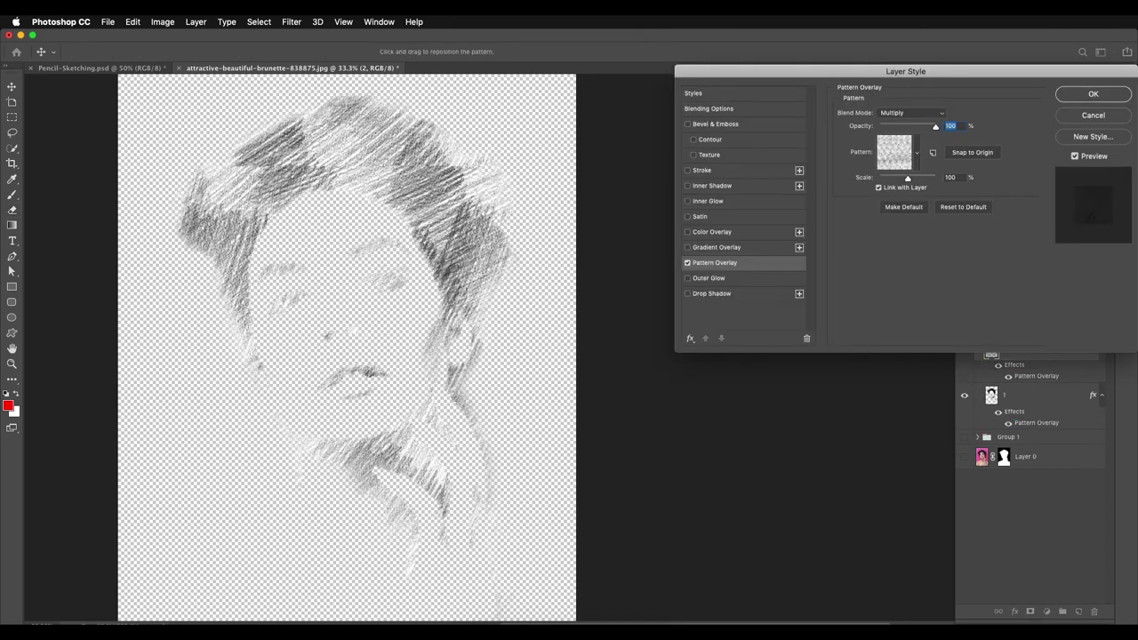
key("Tab")
type("50")
- Switch layer 2's overlay to the next pencil pattern, reposition it over the face, and apply the style
left_click(916, 153)
key("Right")
key("Return")
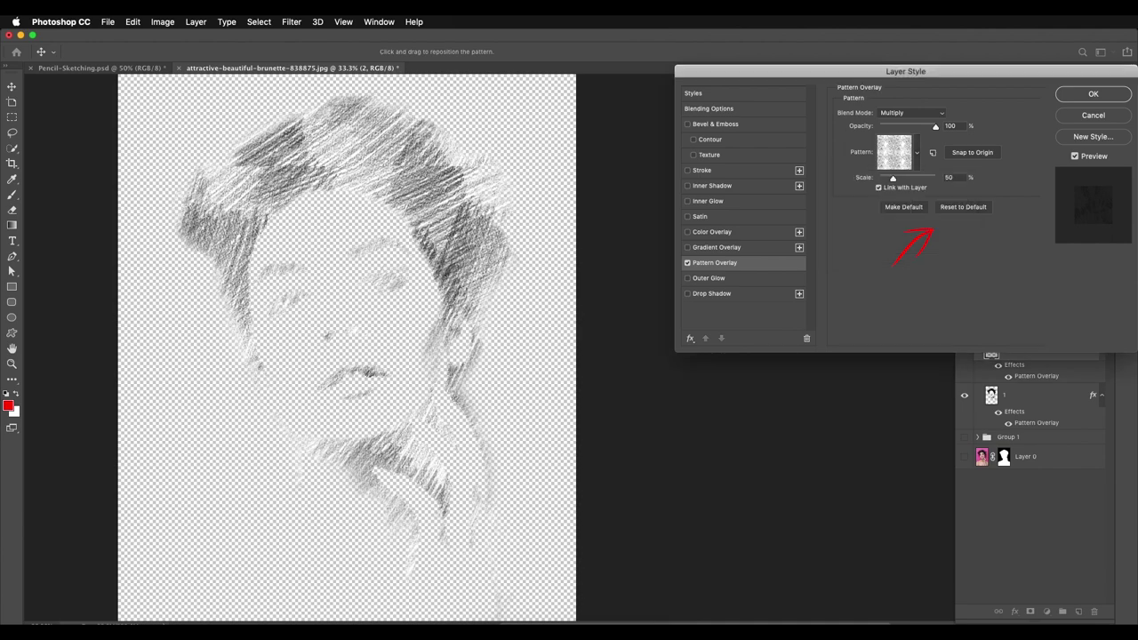
mouse_move(355, 285)
left_mouse_down()
mouse_move(378, 324)
mouse_move(351, 289)
left_mouse_up()
key("Return")
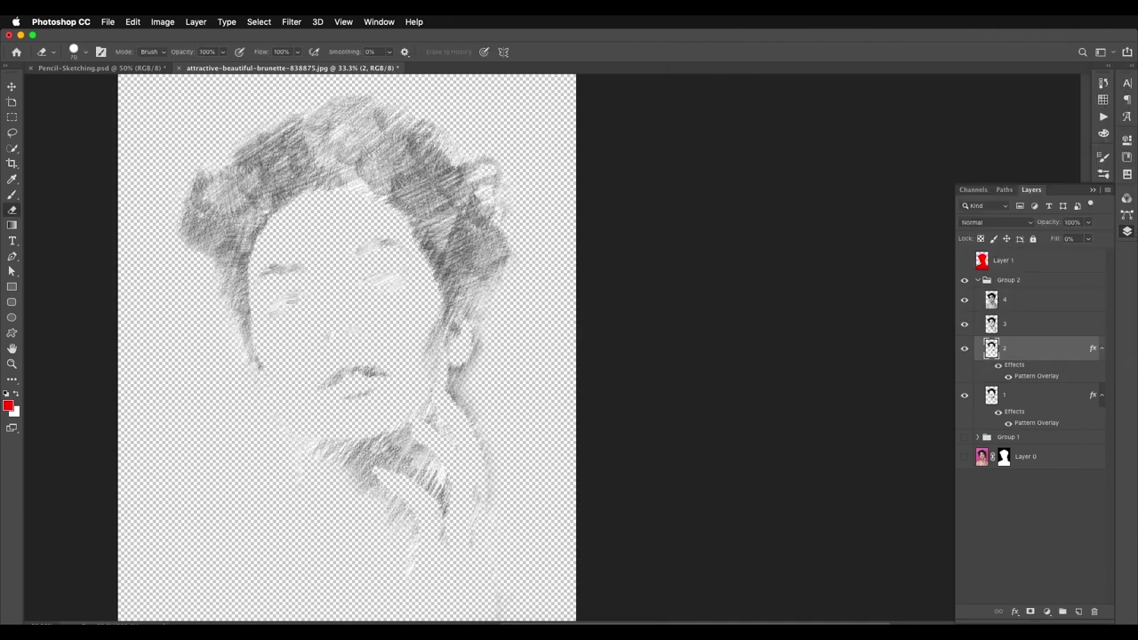
- Copy layer 2's Pattern Overlay to layer 3 and set the copied overlay's opacity to 50%
left_click_drag(1037, 376, 1073, 325)
double_click(1036, 352)
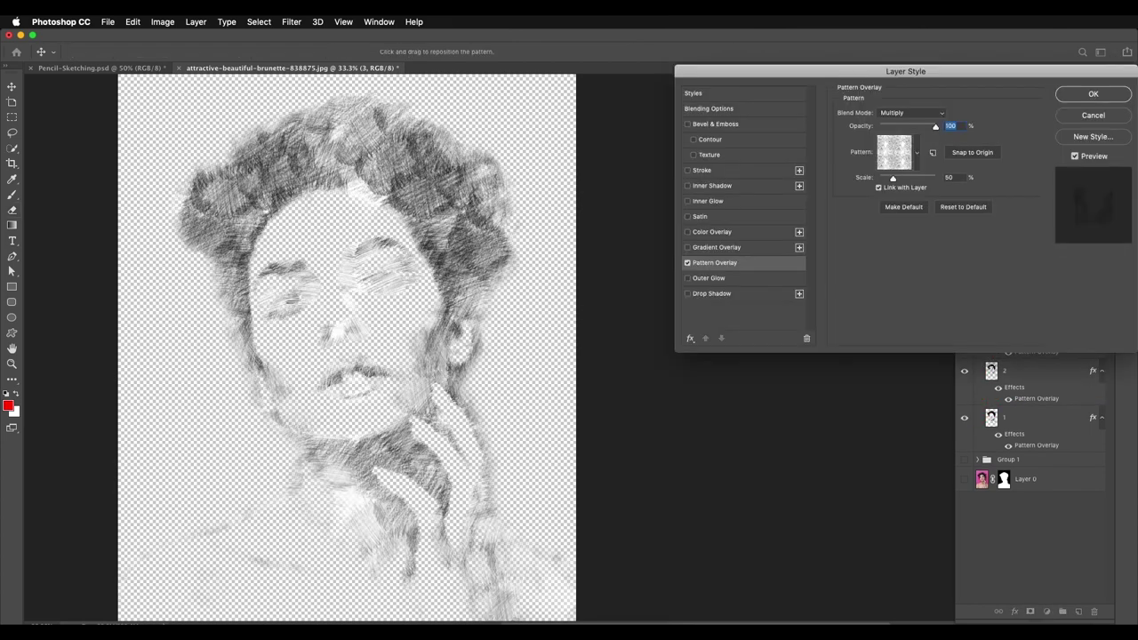
type("50")
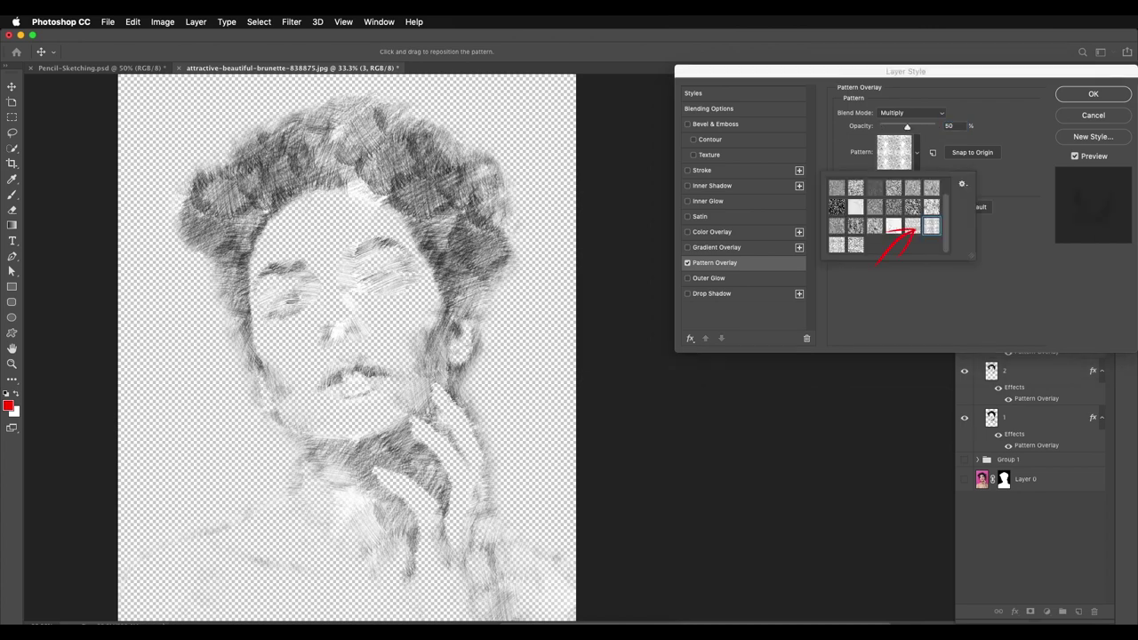
- Change layer 3's overlay to the preceding pencil-stroke pattern, reposition it over the face, and apply the style
left_click(912, 226)
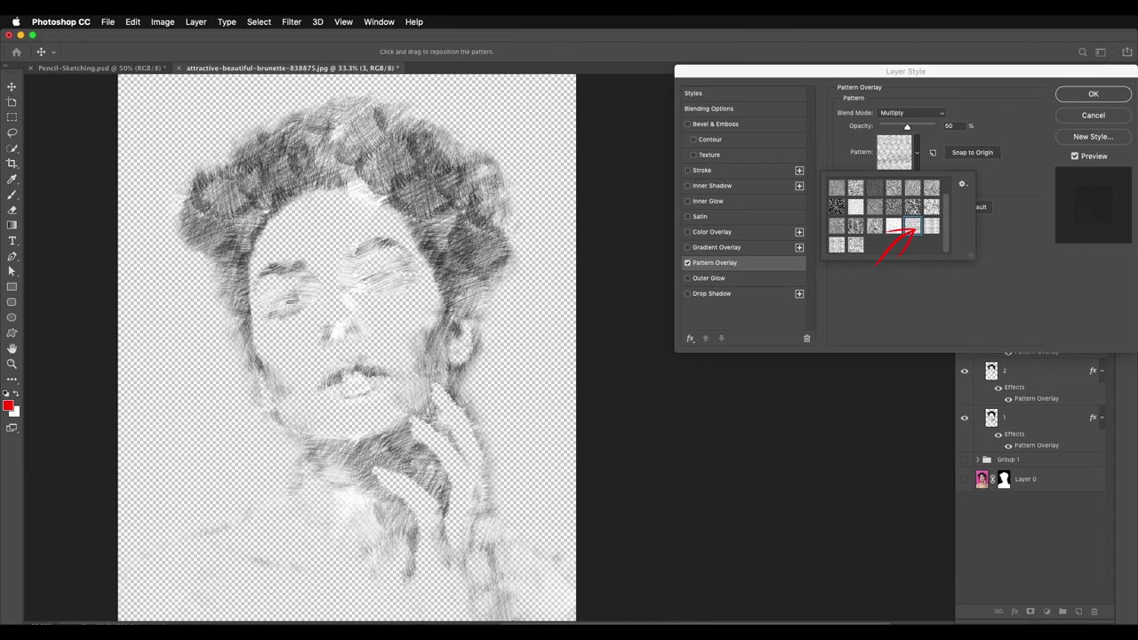
left_click(967, 272)
mouse_move(373, 294)
left_mouse_down()
mouse_move(387, 313)
mouse_move(377, 313)
left_mouse_up()
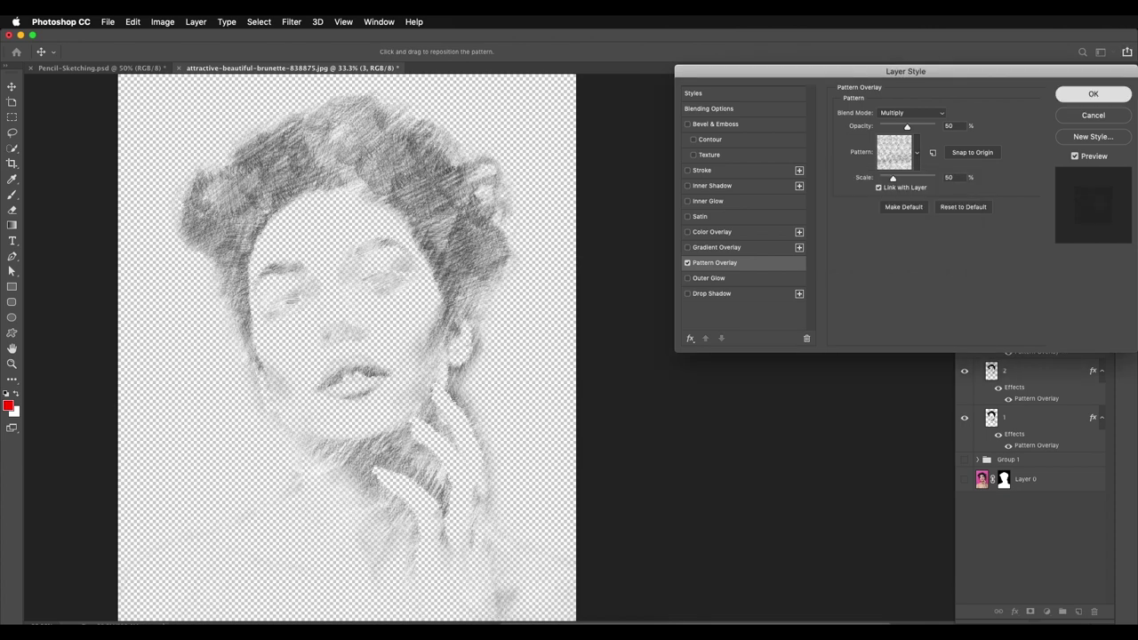
key("Return")
- Copy layer 3's Pattern Overlay to layer 4 and set the copied overlay's opacity to 10%
mouse_move(1037, 352)
left_mouse_down()
mouse_move(1074, 318)
mouse_move(1065, 297)
left_mouse_up()
double_click(1036, 327)
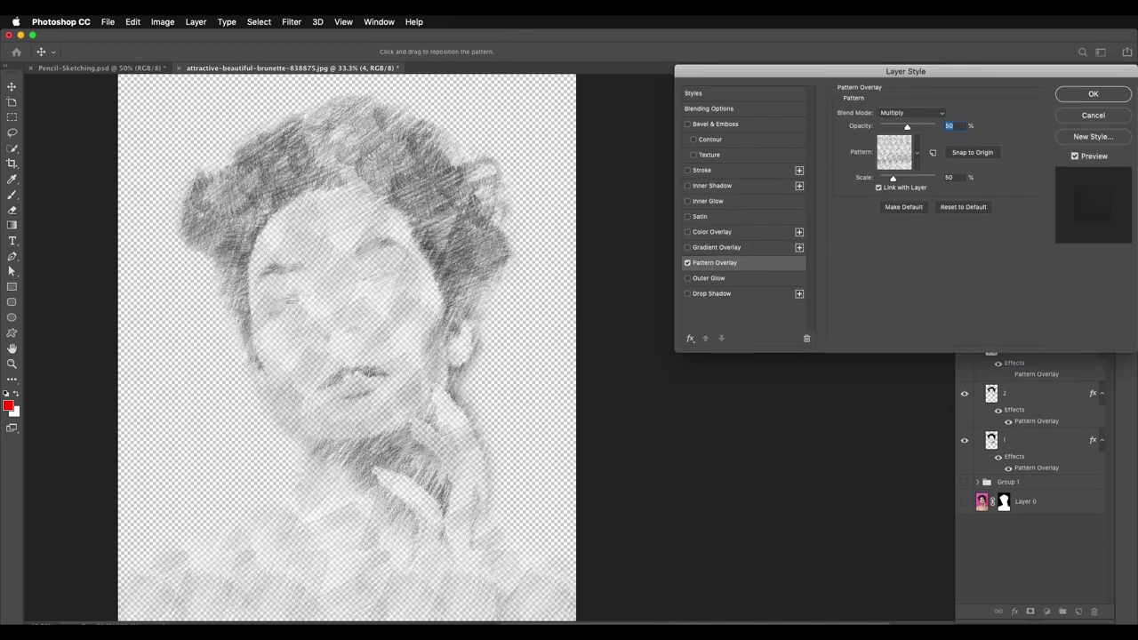
left_click(917, 153)
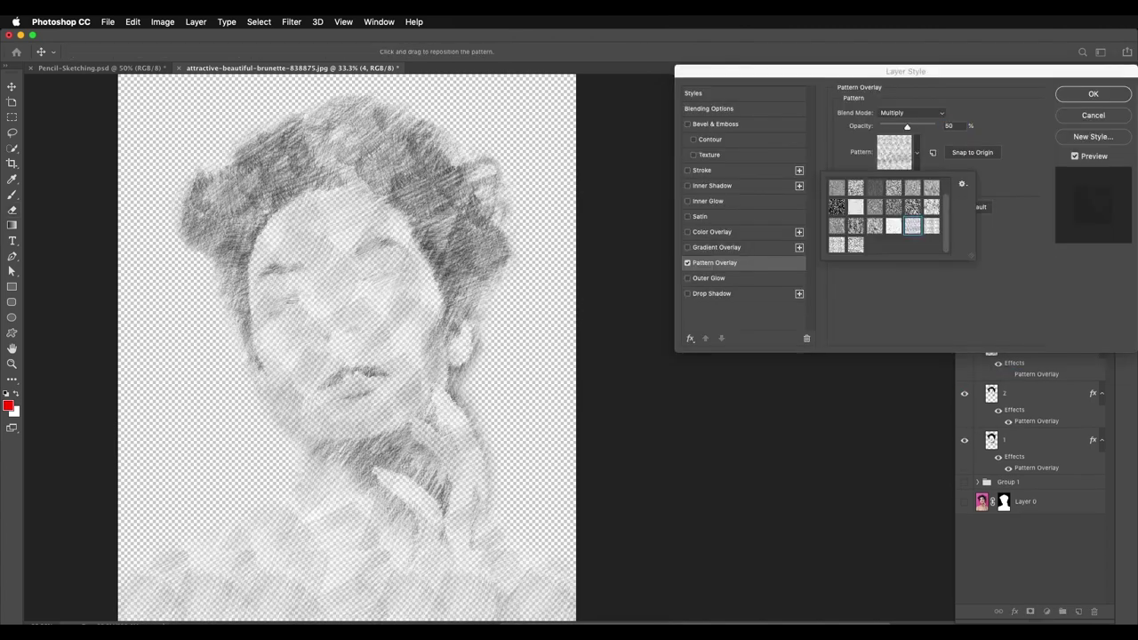
key("Escape")
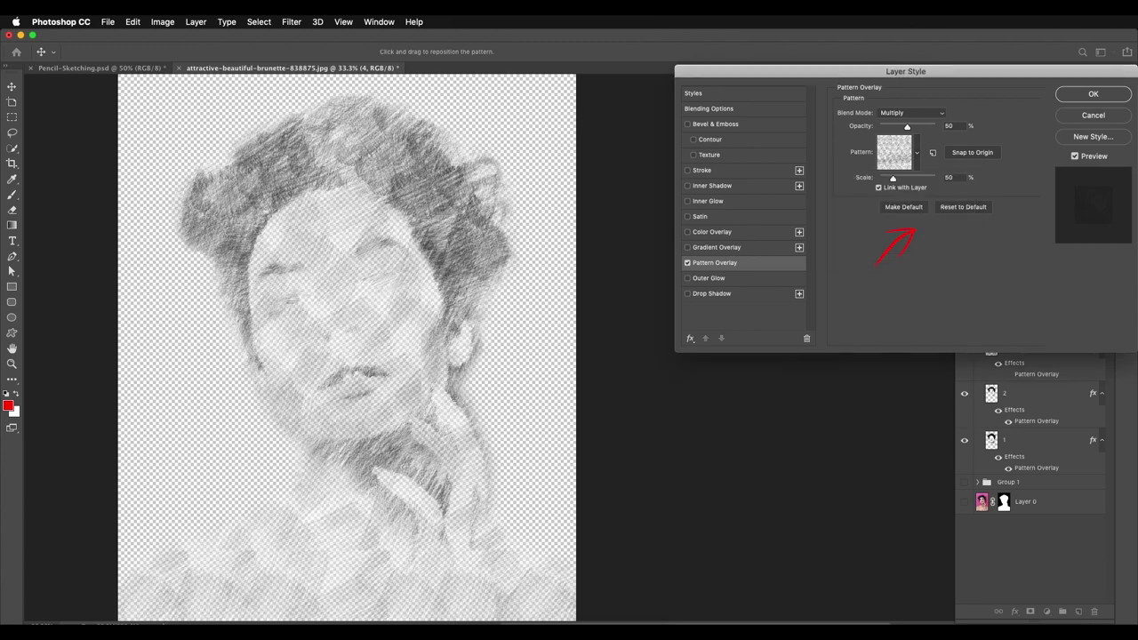
type("10")
key("Return")
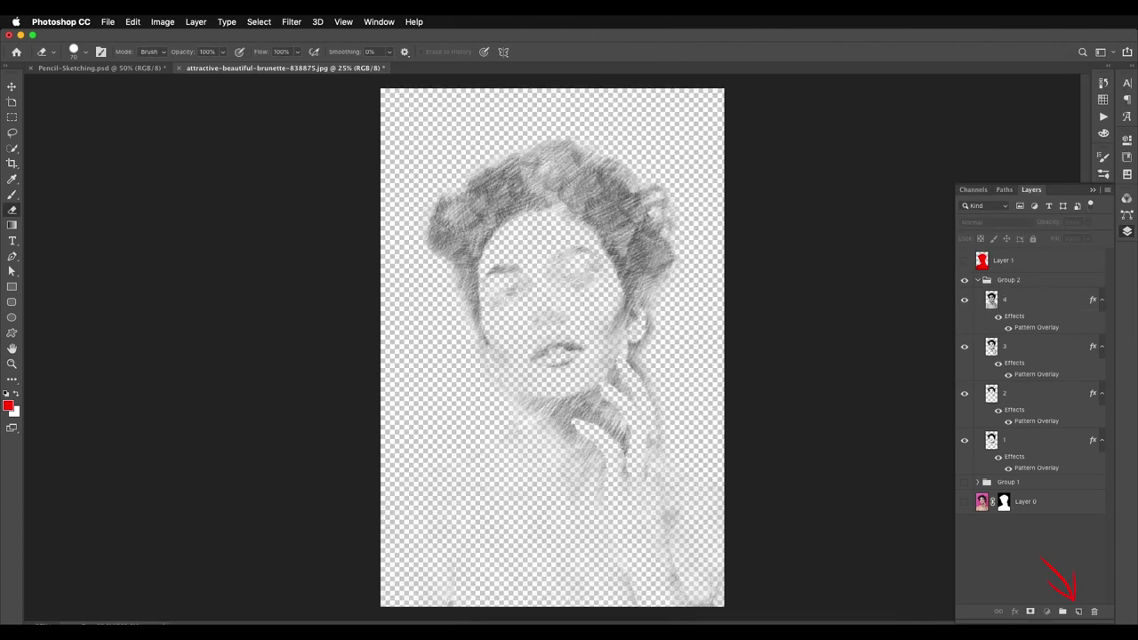
- Add a new layer directly above Group 1 and fill it with the white background colour
left_click(984, 475)
left_click(1078, 611)
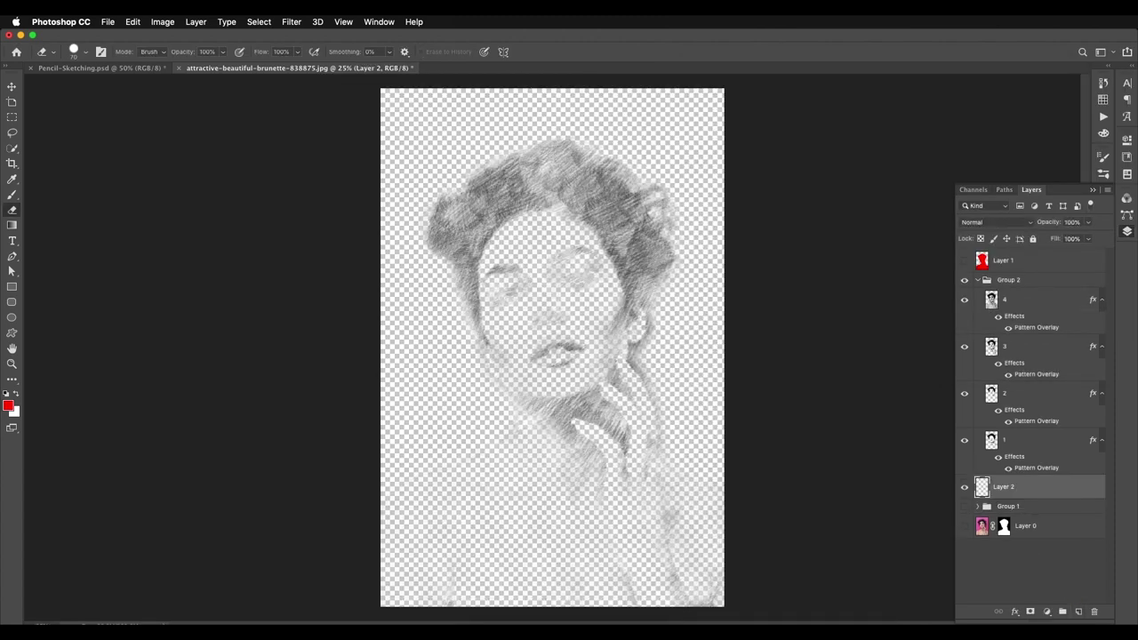
key("alt+BackSpace")
key("super+BackSpace")
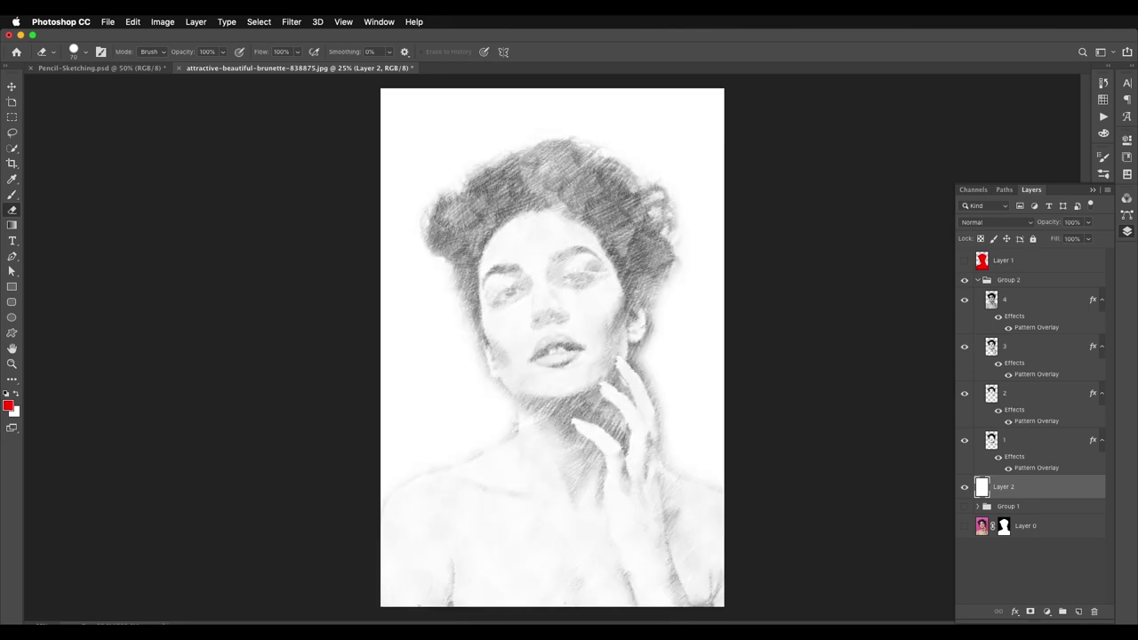
- Set layer 3's Pattern Overlay opacity to 75%, reposition its pencil strokes over the face, and apply the style
key("super+plus")
key("super+plus")
key("super+minus")
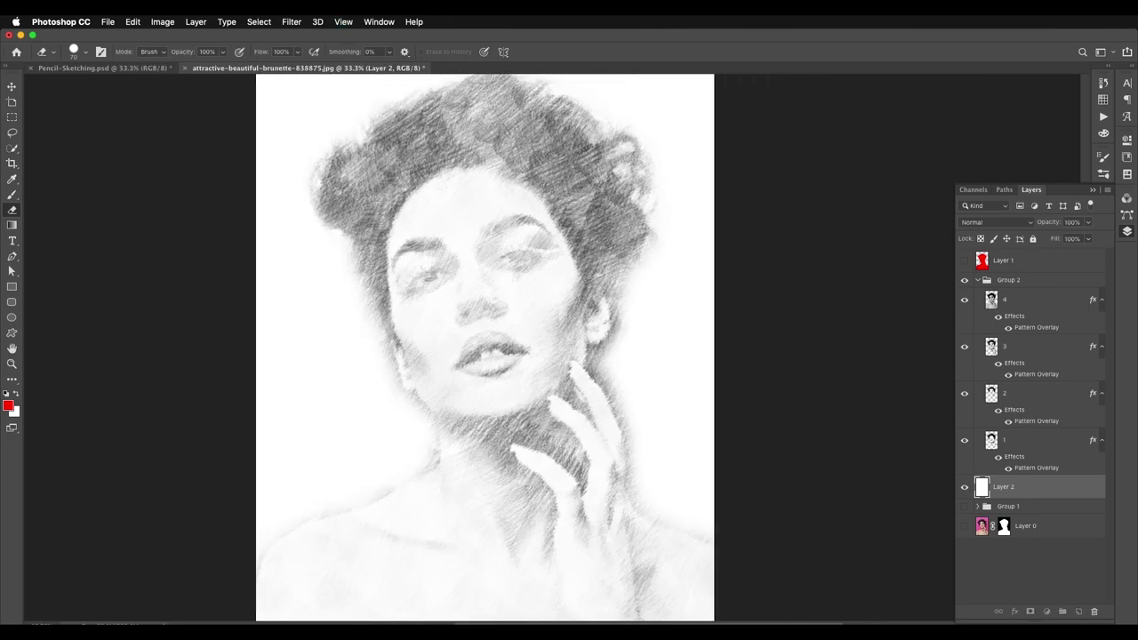
double_click(1036, 374)
type("75")
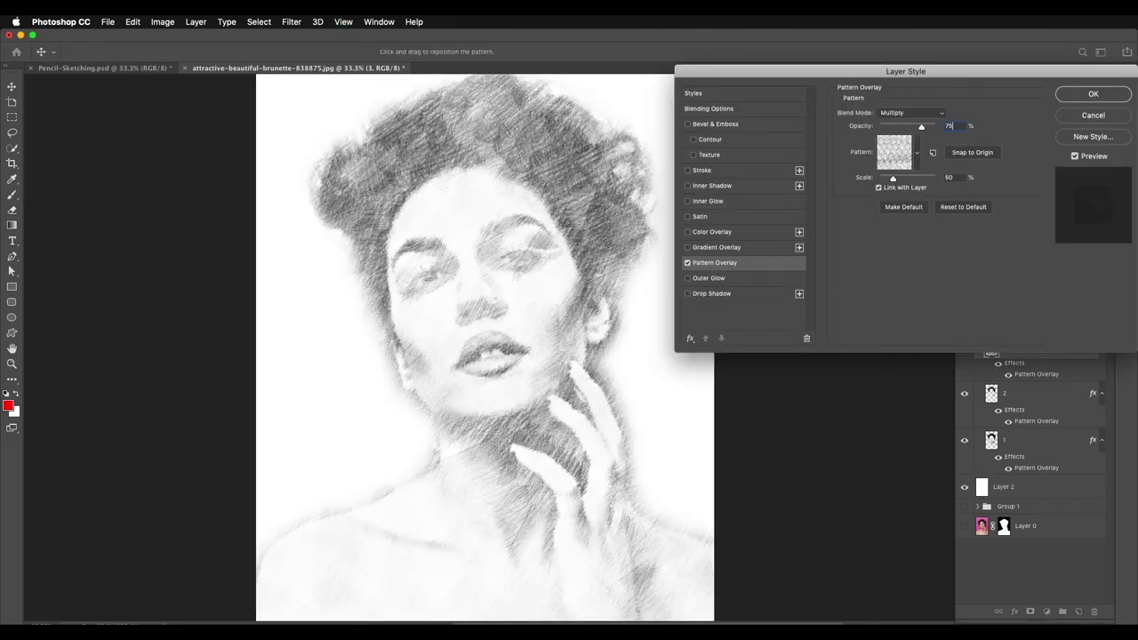
left_click_drag(515, 355, 542, 382)
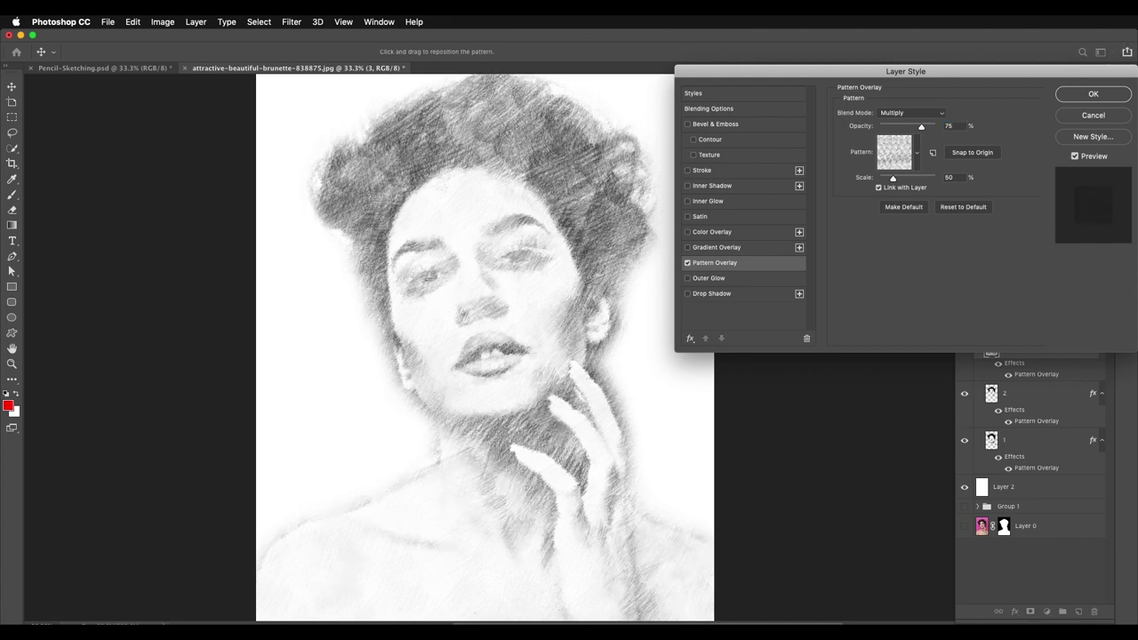
key("Return")
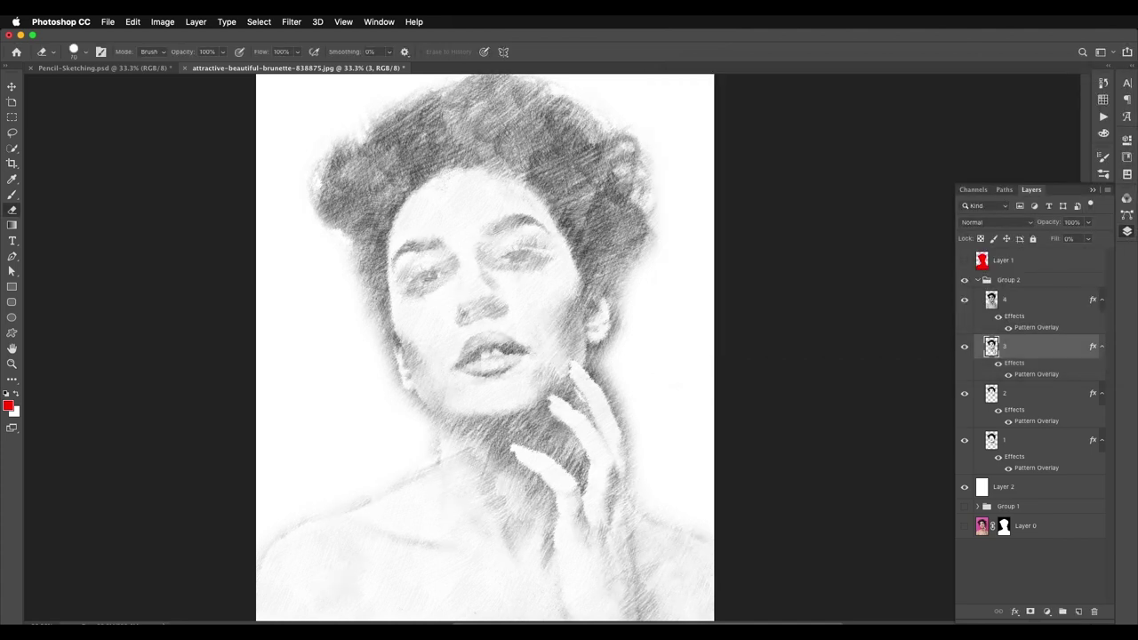
- Reposition layer 2's Pattern Overlay over the face, apply the style, and collapse Group 2
double_click(1037, 421)
left_click_drag(498, 266, 542, 311)
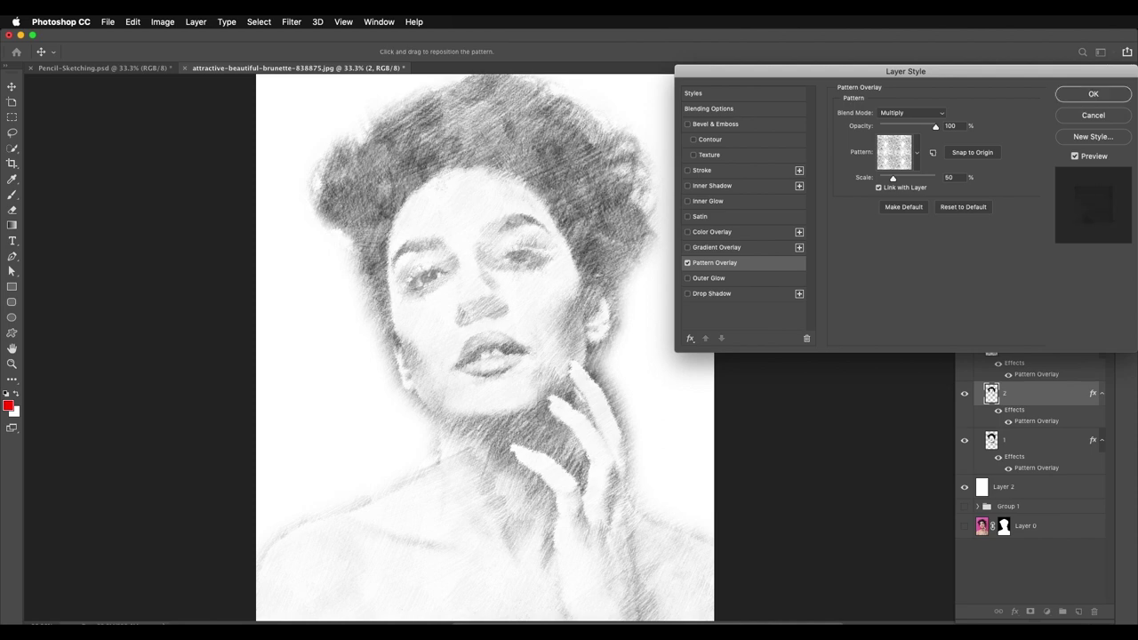
key("Return")
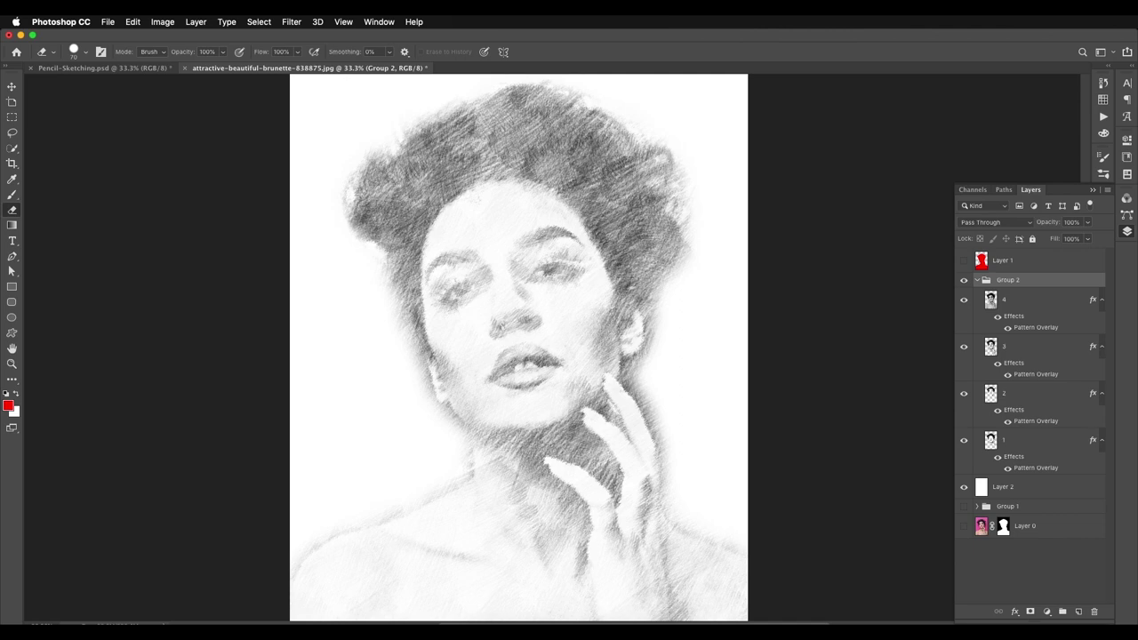
left_click(976, 280)
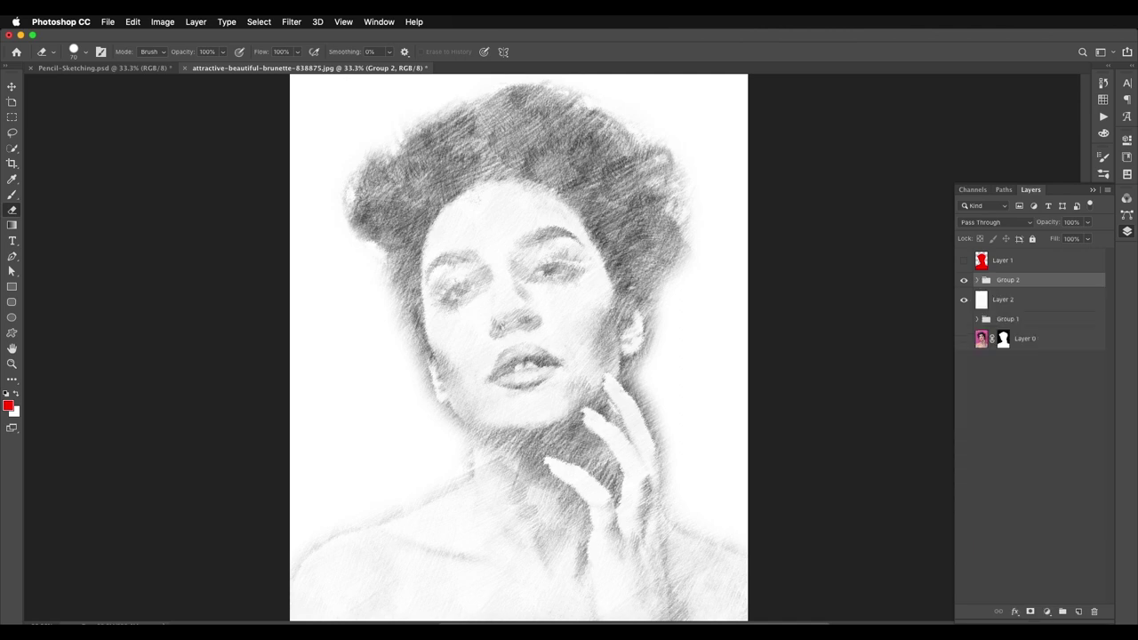
- Load the outline of Layer 1 as a selection and add a new empty layer directly above Group 2
left_click(1003, 260)
left_click(981, 260, "super")
left_click(1007, 280)
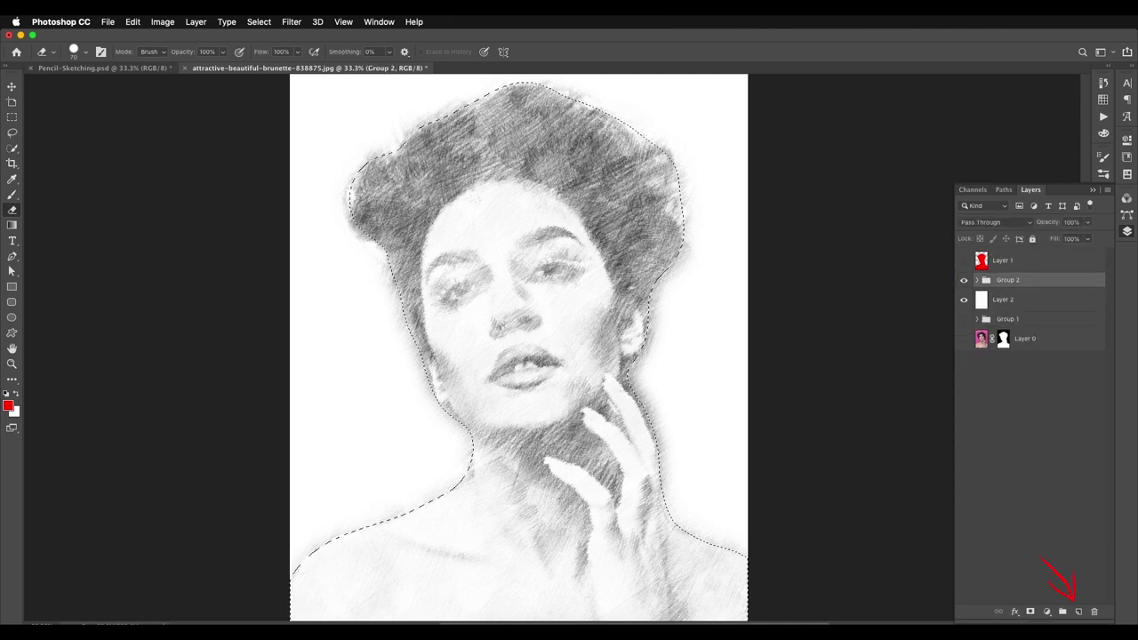
left_click(1078, 612)
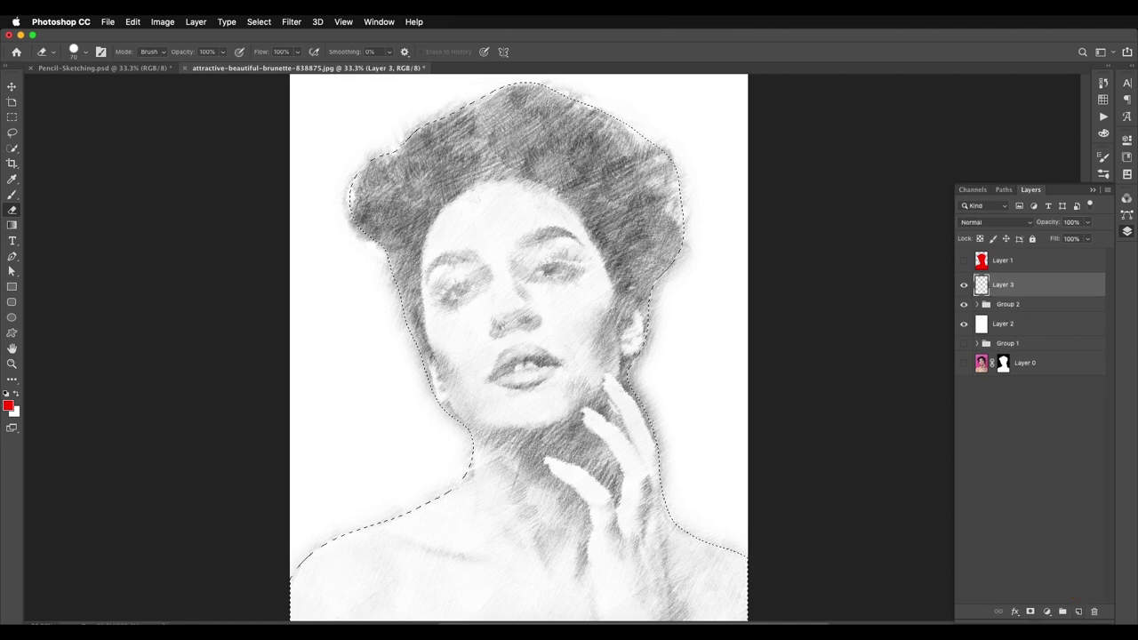
- Convert the silhouette selection into a work path with a tolerance of 2.0 pixels
key("m")
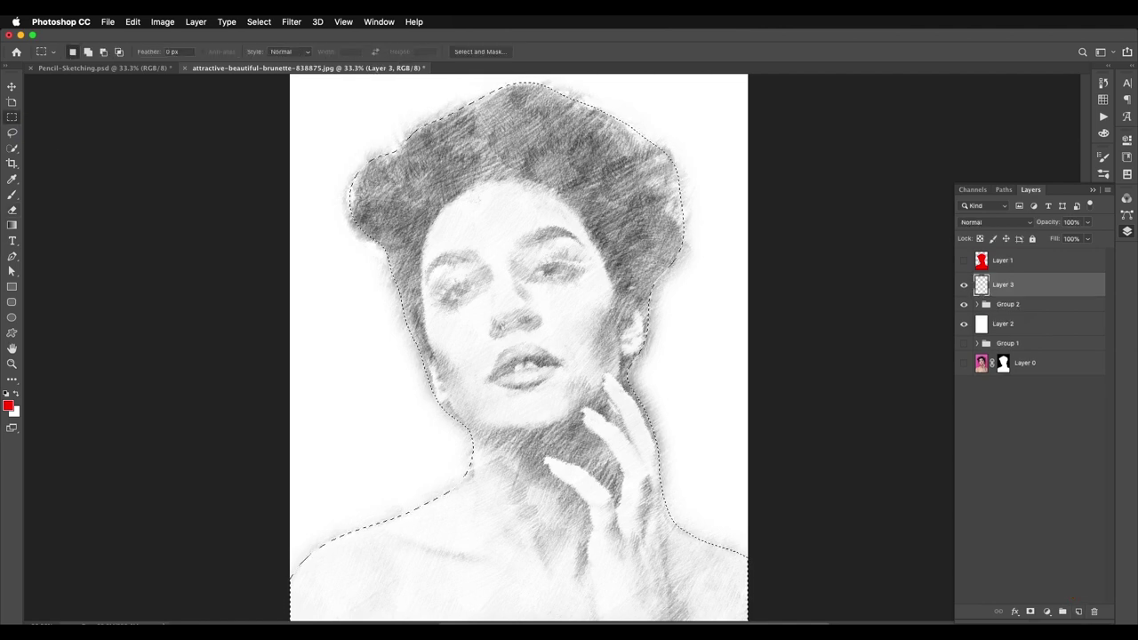
right_click(539, 147)
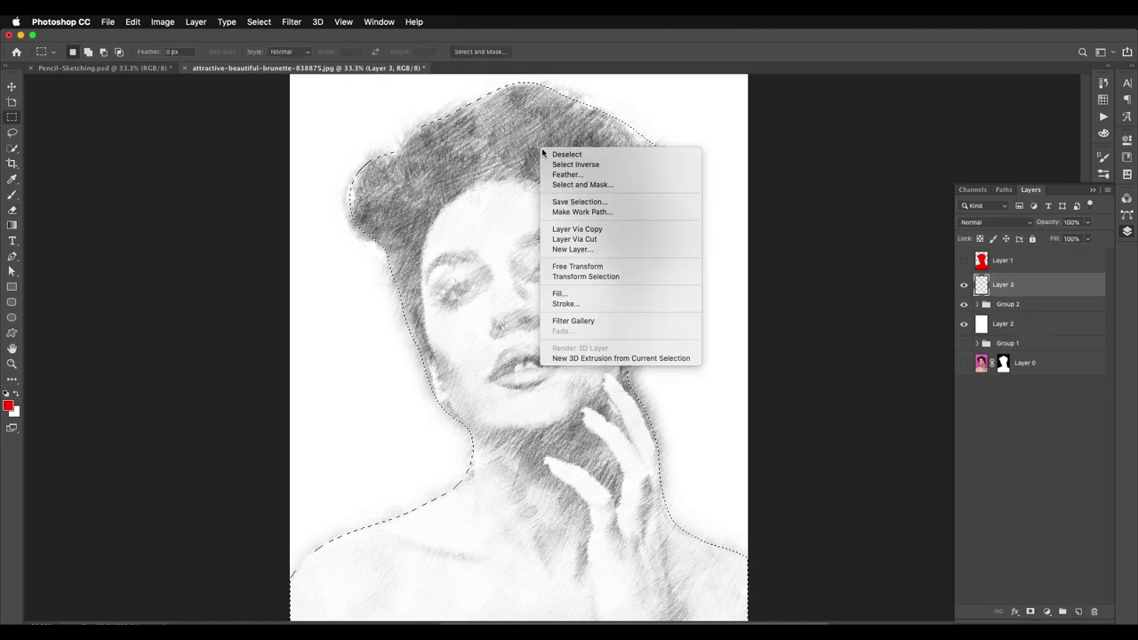
left_click(598, 215)
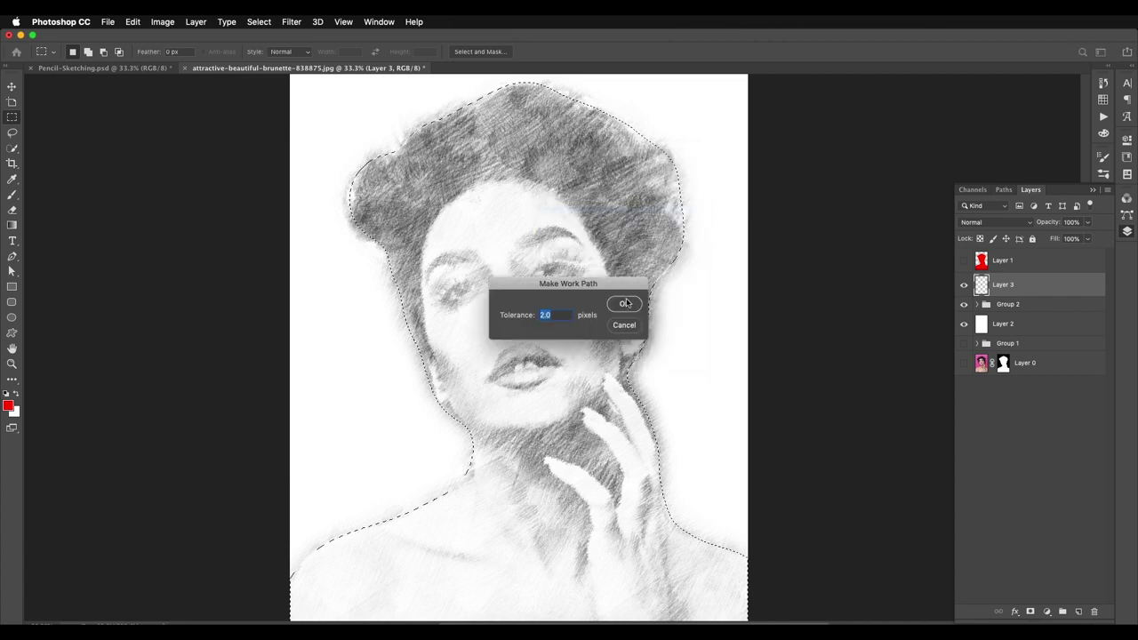
left_click(624, 303)
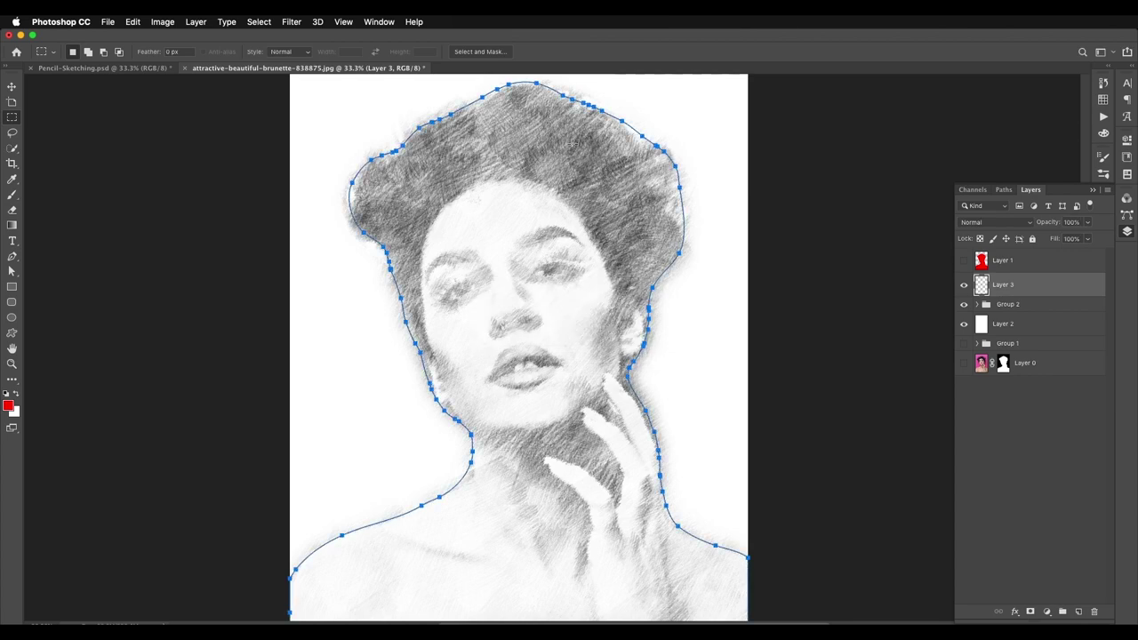
- Choose the Thick brush from the Pencil Sketch Brushes set for painting in black
key("b")
right_click(487, 218)
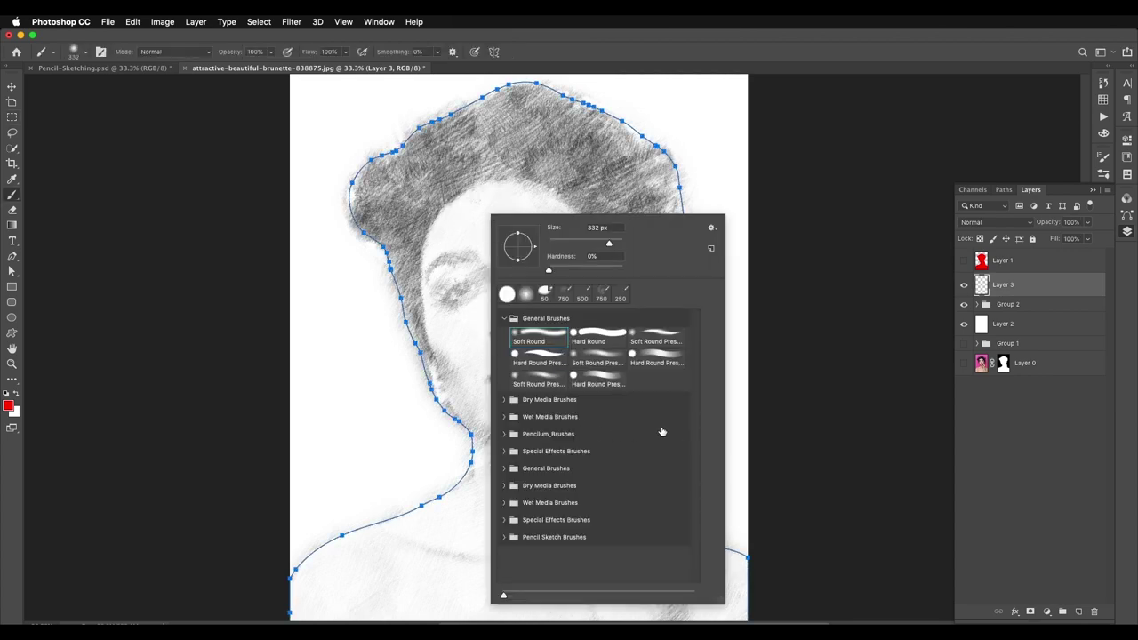
left_click(531, 538)
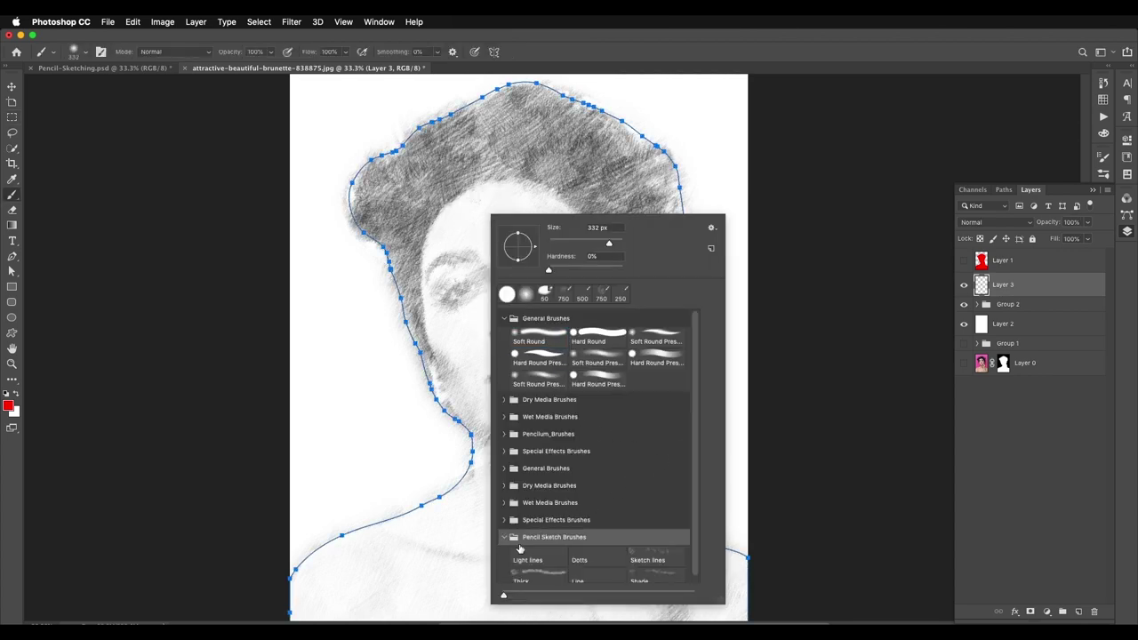
left_click(540, 574)
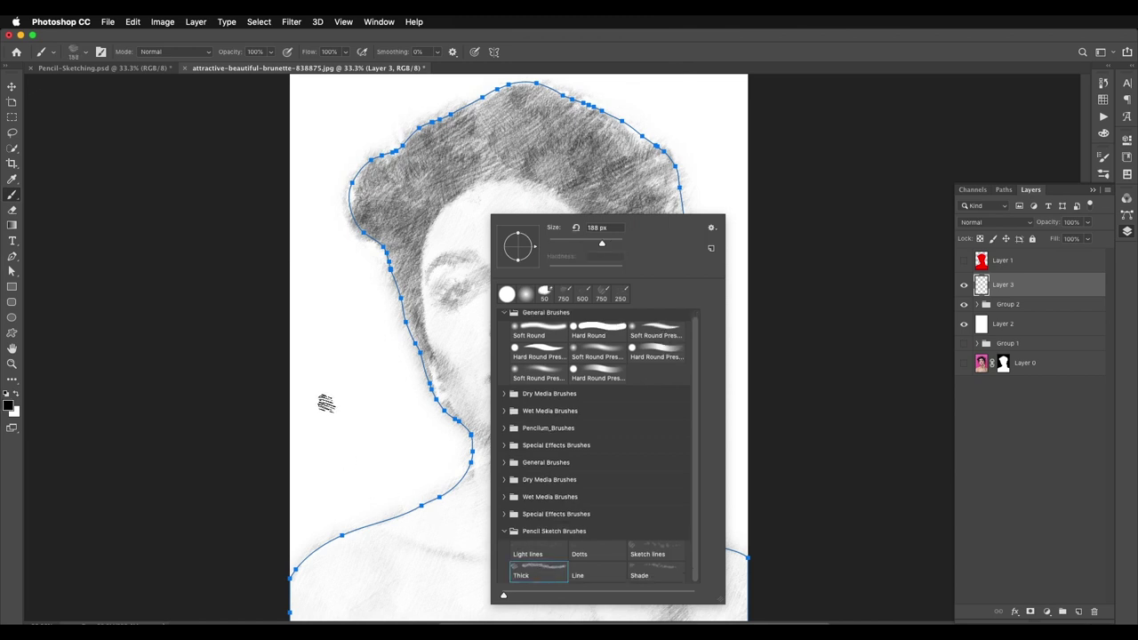
left_click(332, 402)
key("super+z")
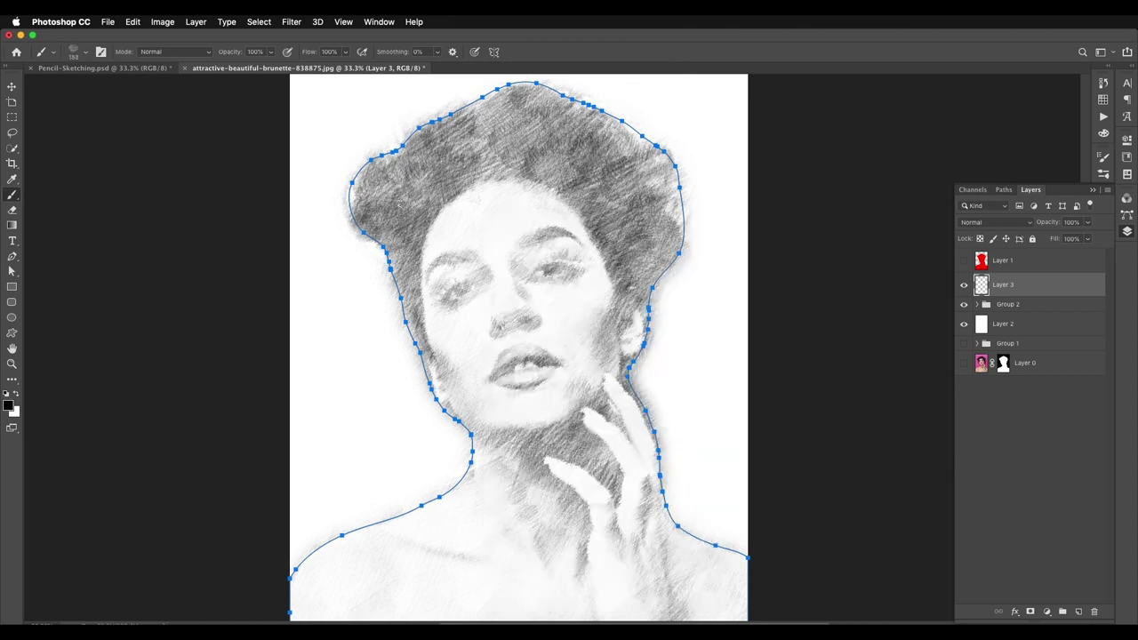
- Stroke the silhouette work path on Layer 3 with the Brush, leaving Simulate Pressure off
key("p")
right_click(431, 170)
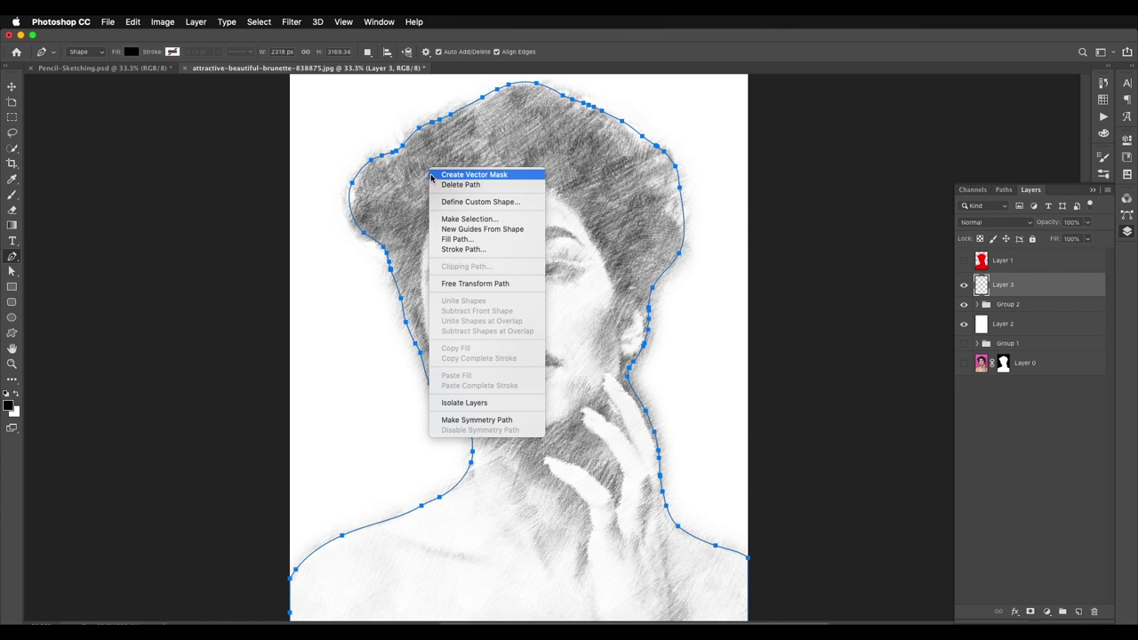
left_click(476, 250)
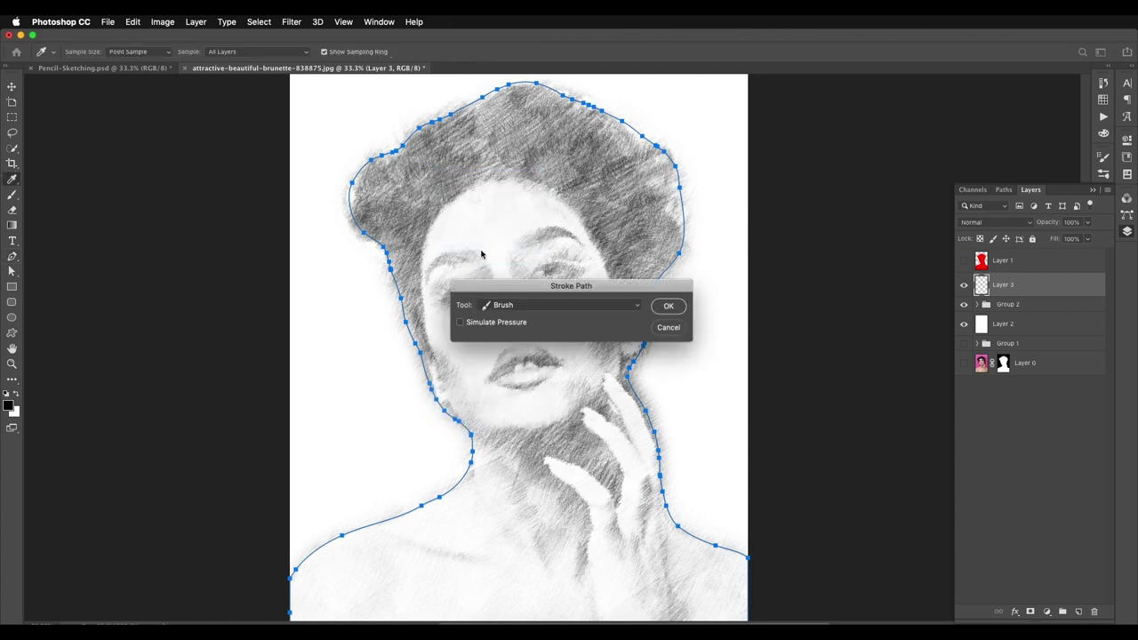
left_click(513, 307)
left_click(513, 307)
left_click(668, 305)
mouse_move(490, 358)
left_mouse_down()
mouse_move(513, 240)
mouse_move(538, 284)
mouse_move(549, 281)
left_mouse_up()
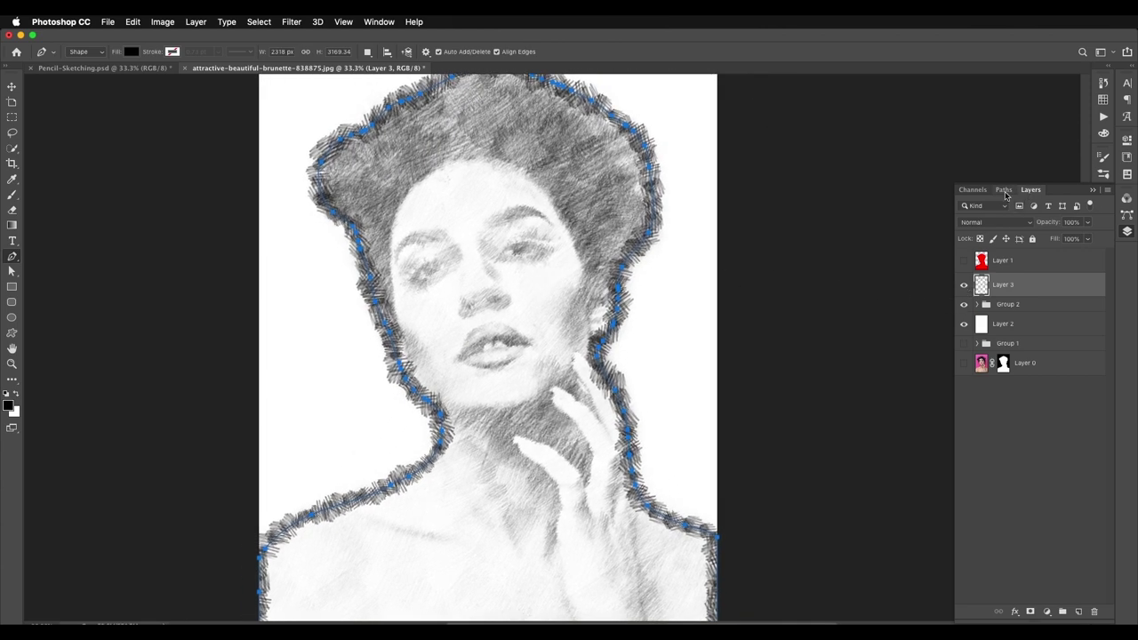
- Deselect the work path so its outline is hidden, and return to the layer list
left_click(1004, 191)
left_click(998, 256)
left_click(973, 189)
left_click_drag(596, 346, 623, 313)
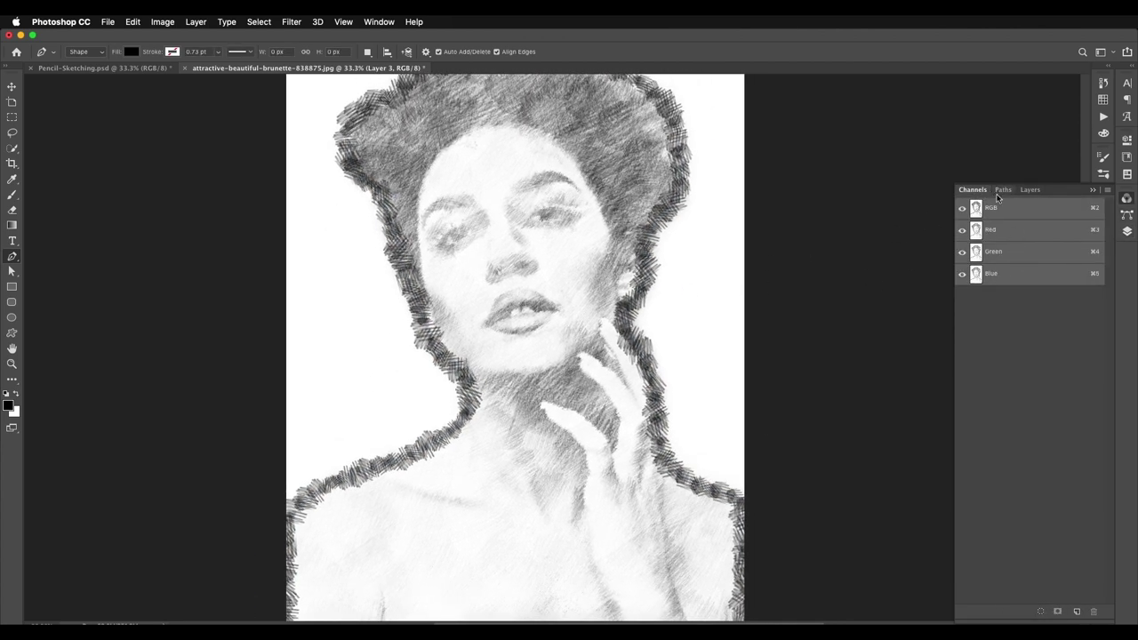
left_click(1029, 189)
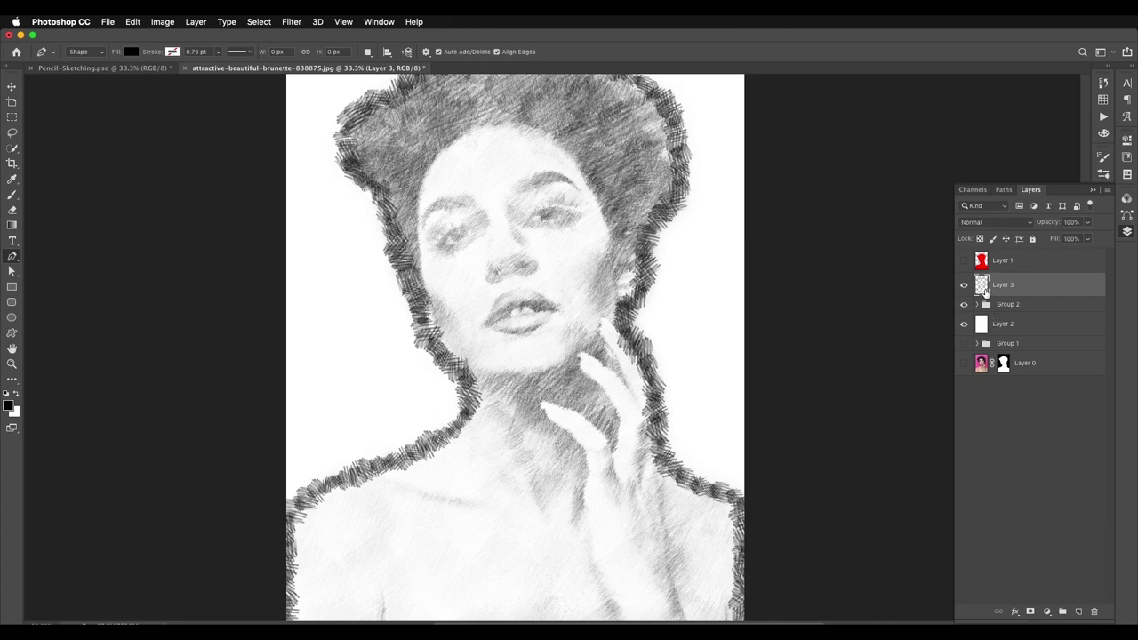
- Load Layer 3's pencil strokes as a selection, hide Layer 3, and add an inverted layer mask to Group 2
left_click(981, 286, "super")
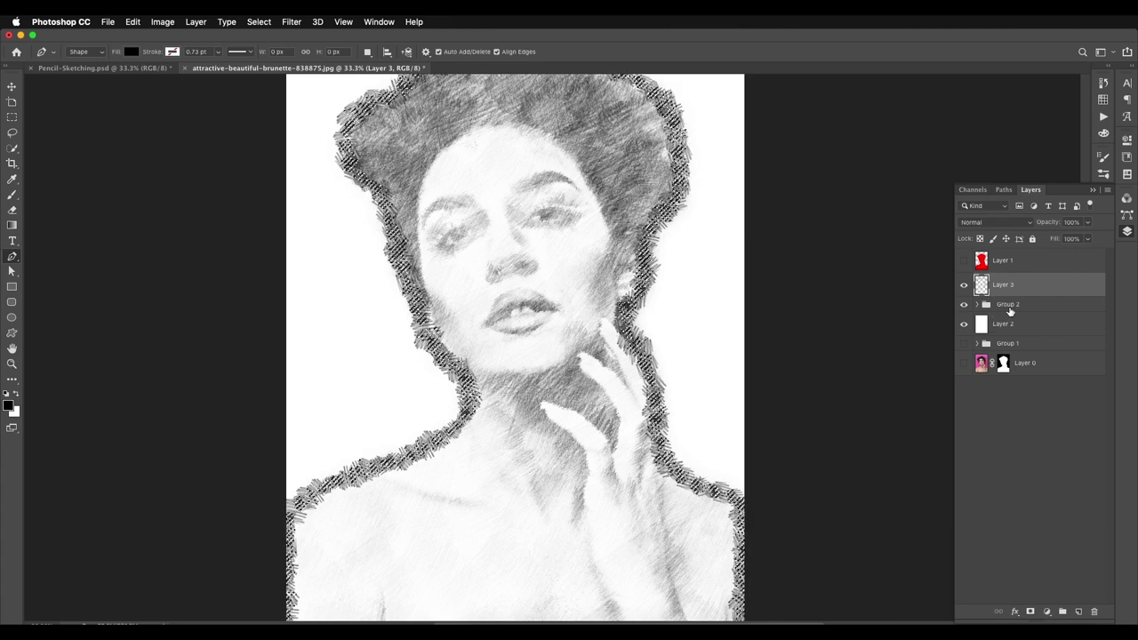
left_click(986, 303)
left_click(964, 285)
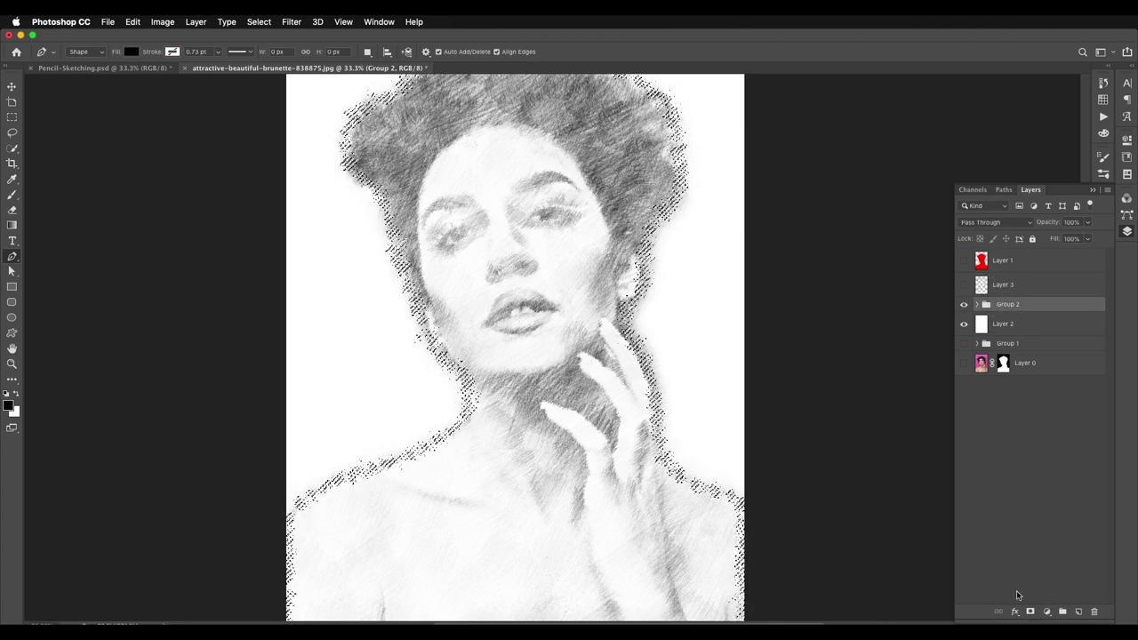
left_click(1030, 612)
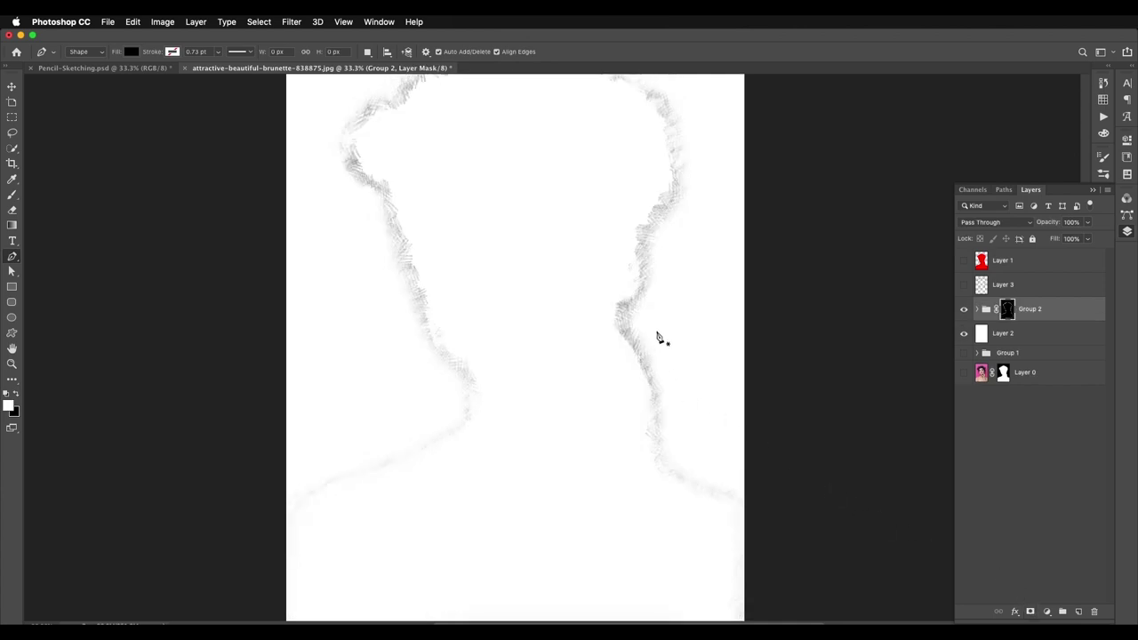
key("super+i")
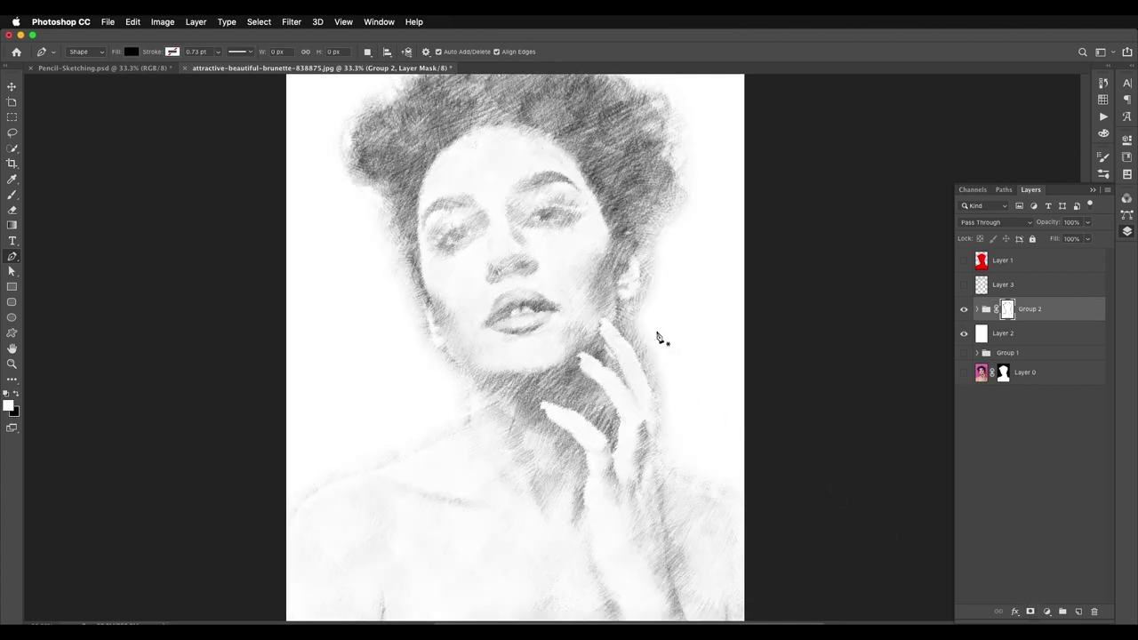
- Compare the sketch's outer edges with Group 2's layer mask disabled and enabled, up close and as a whole
left_click(1007, 309, "shift")
left_click(1008, 312, "shift")
left_click(1008, 312, "shift")
left_click(1008, 312, "shift")
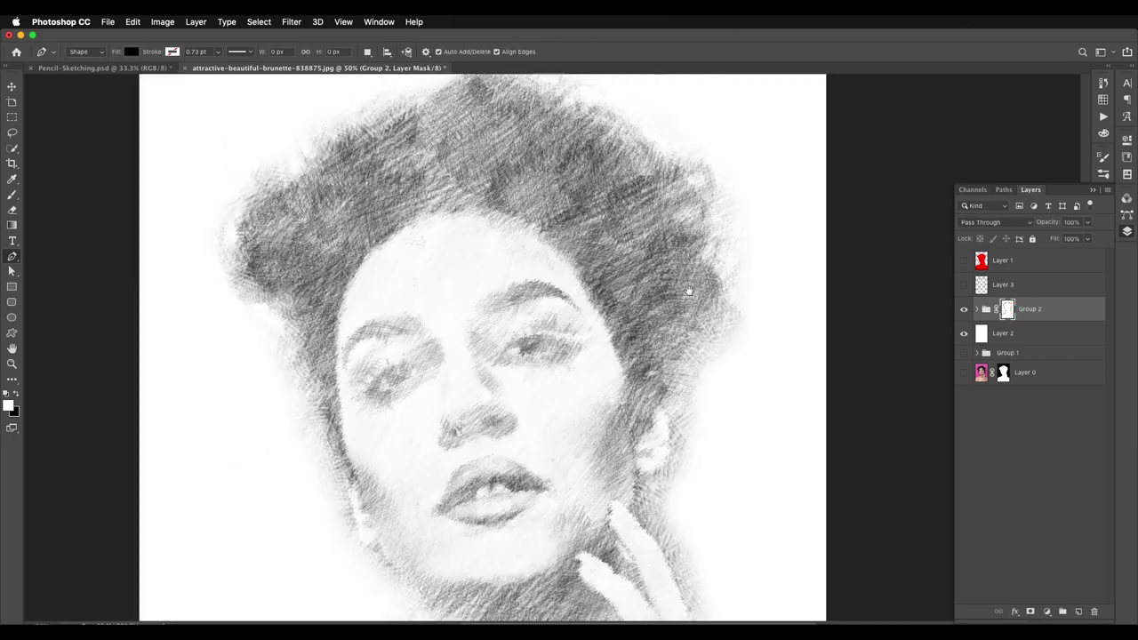
left_click(1007, 309, "shift")
left_click(1007, 311, "shift")
left_click(1007, 311, "shift")
left_click(1007, 311, "shift")
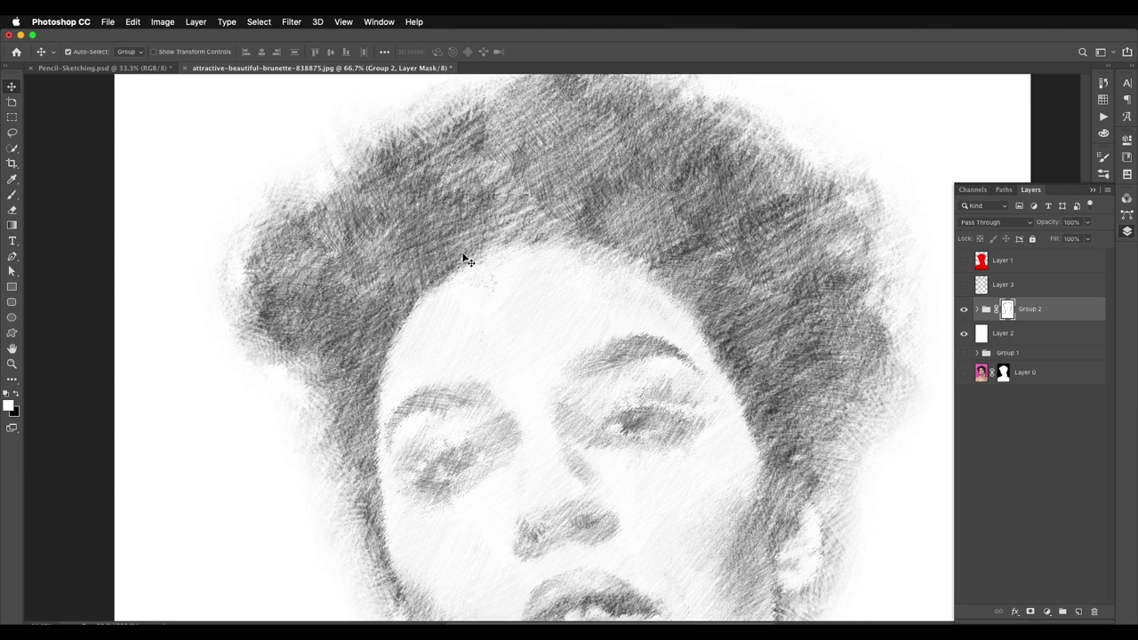
key("super+minus")
key("super+minus")
key("super+minus")
key("super+minus")
key("super+plus")
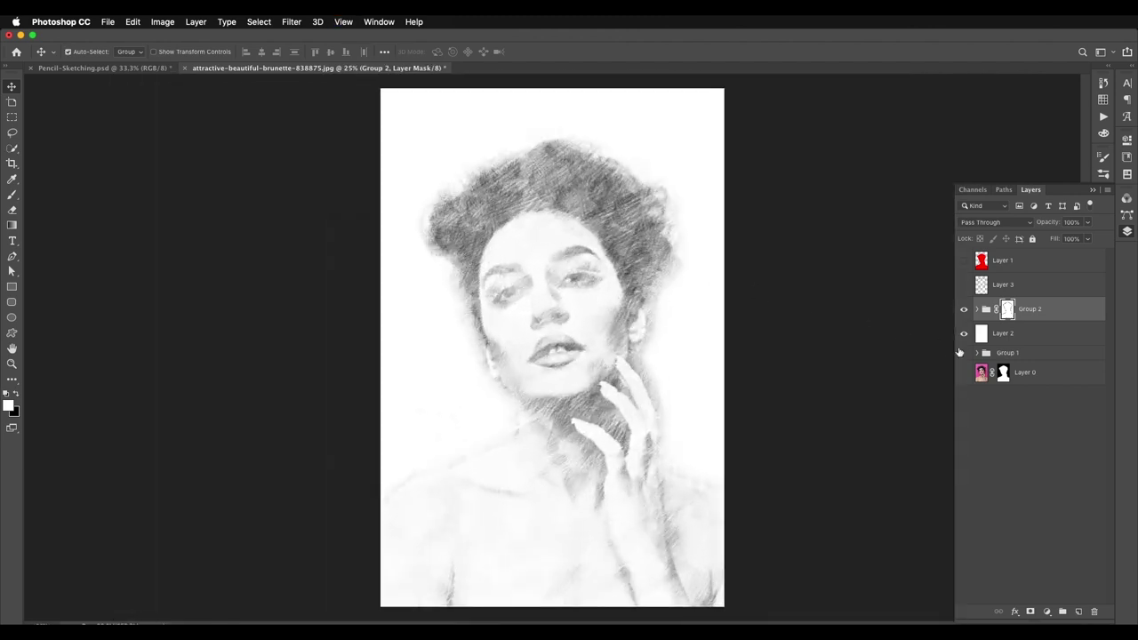
- Duplicate Group 1 above Group 2 and merge the duplicate into a single layer
mouse_move(1011, 355)
left_mouse_down()
mouse_move(1067, 376)
mouse_move(1078, 612)
mouse_move(1020, 297)
left_mouse_up()
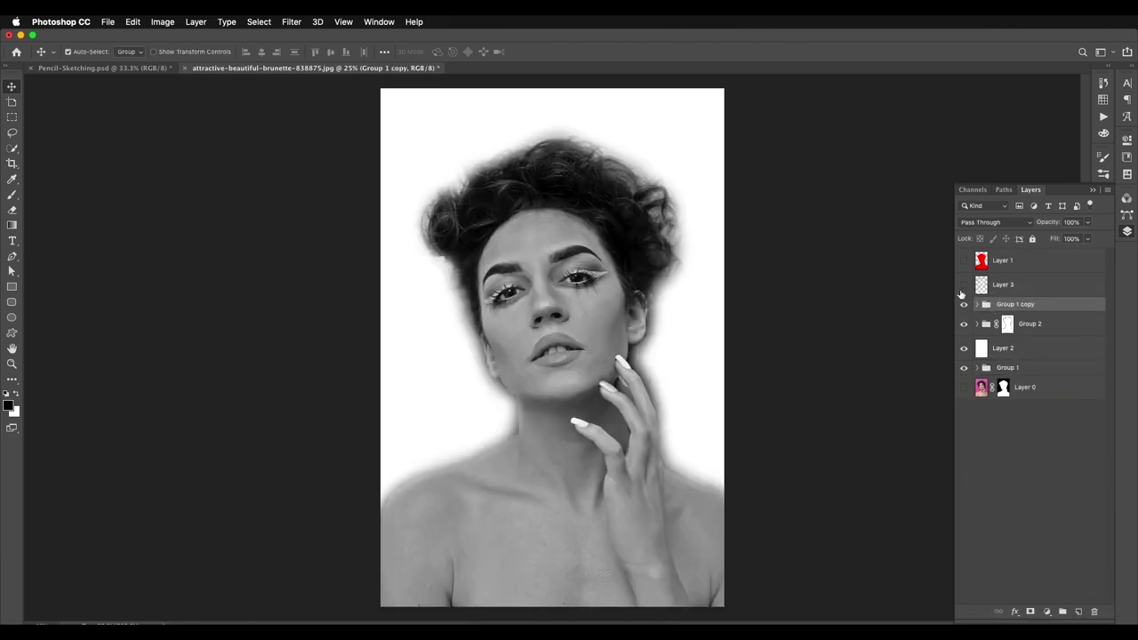
right_click(1052, 305)
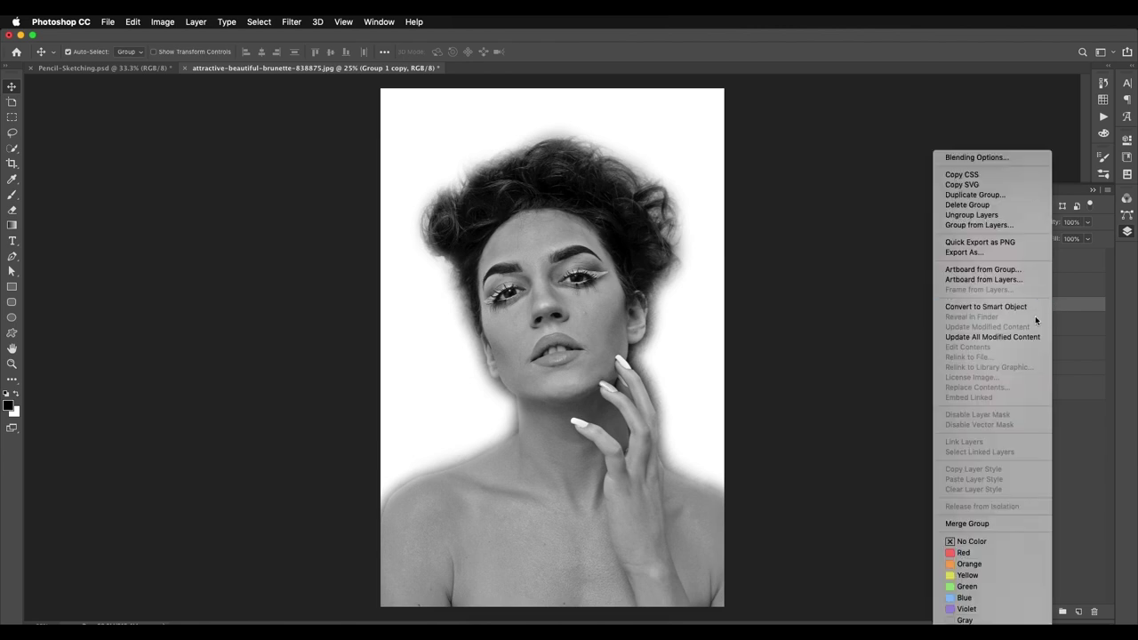
left_click(967, 523)
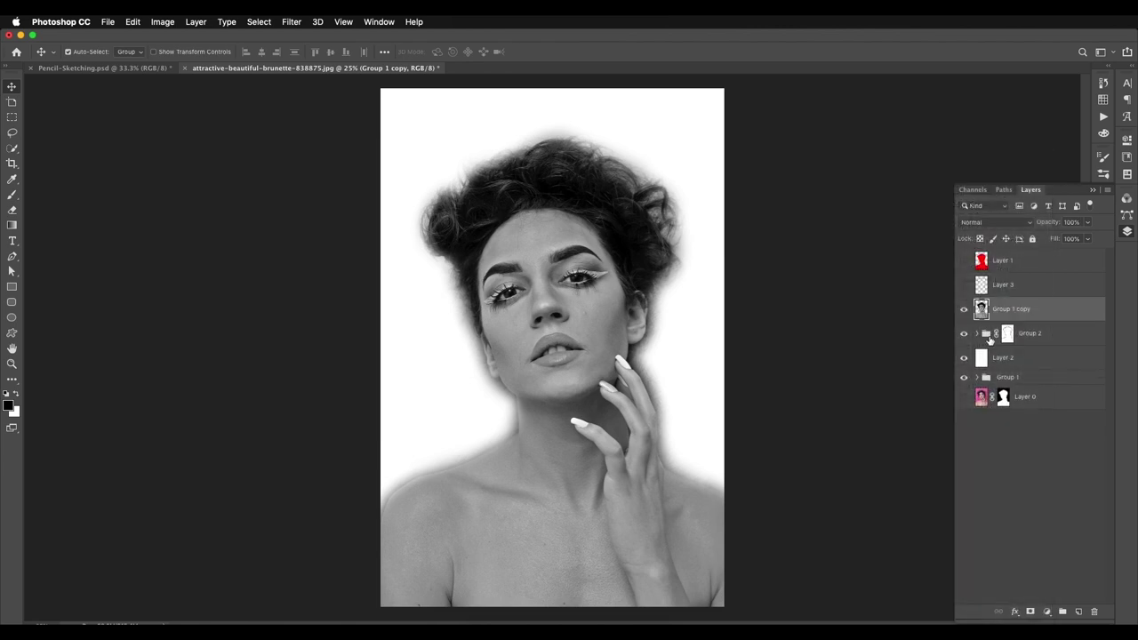
- Hide Group 2 and place a duplicate of Group 1's Layer 0 copy directly beneath the merged Group 1 copy layer
left_click(963, 309)
left_click(964, 309)
left_click_drag(963, 308, 963, 332)
left_click(964, 309)
left_click(965, 309)
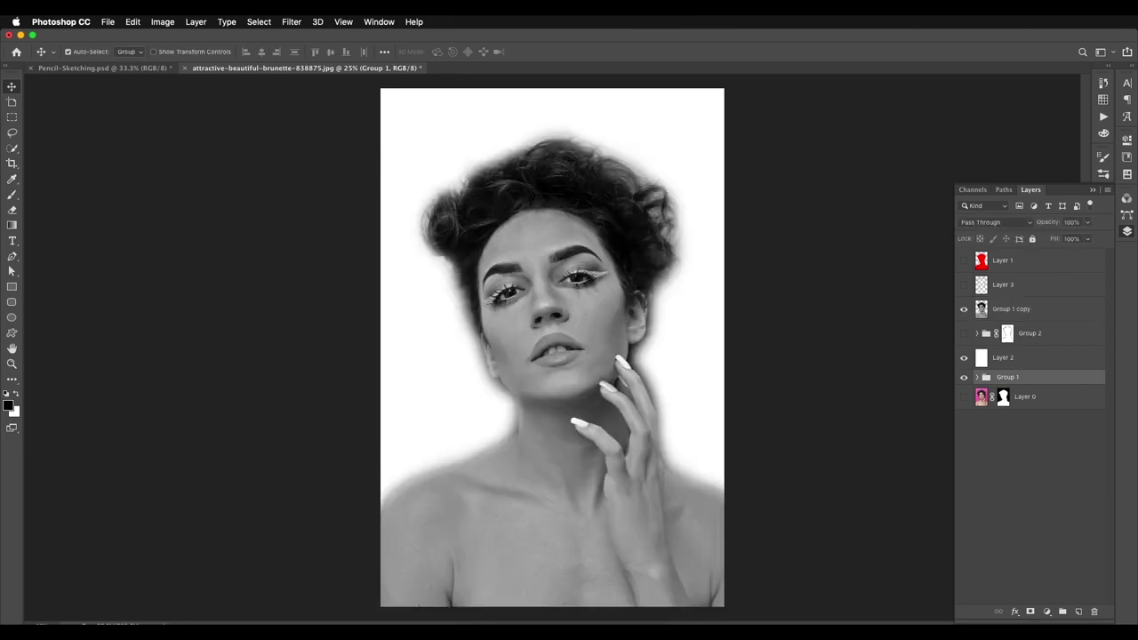
left_click(976, 377)
left_click_drag(1022, 421, 1022, 322)
left_click(963, 309)
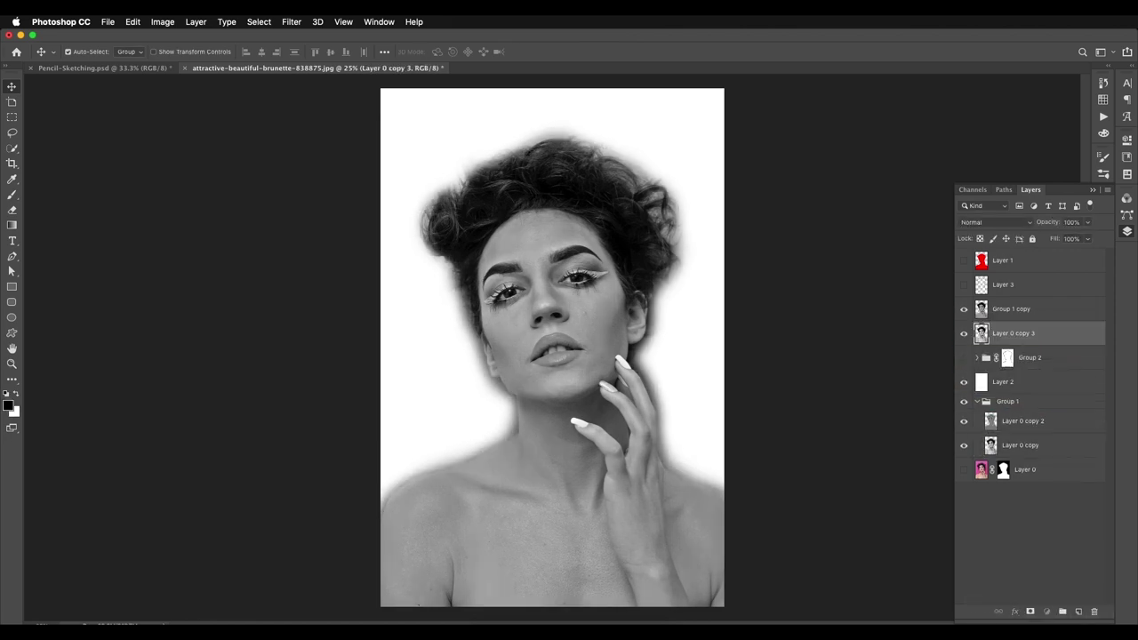
- Apply a High Pass filter with a 10-pixel radius to the Group 1 copy layer
left_click(1013, 309)
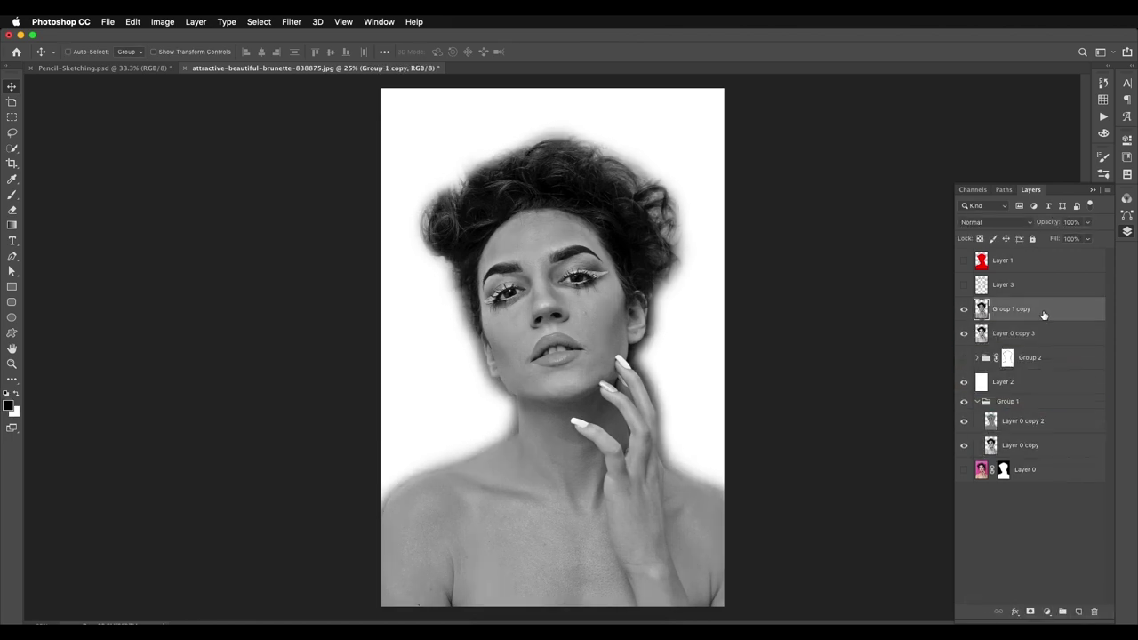
left_click(260, 21)
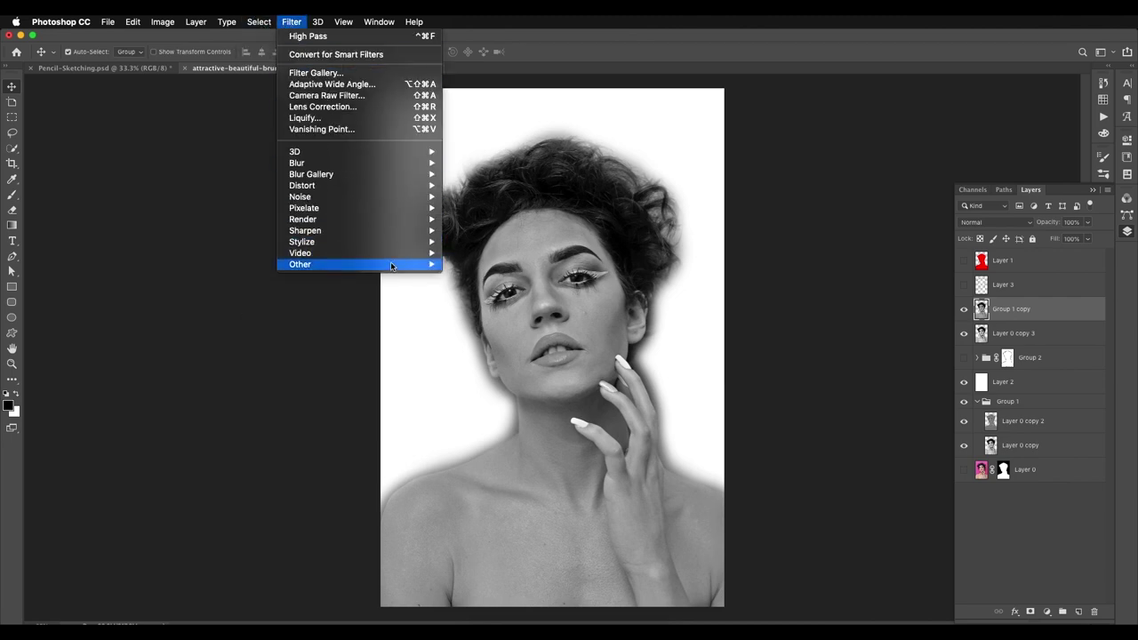
left_click(484, 276)
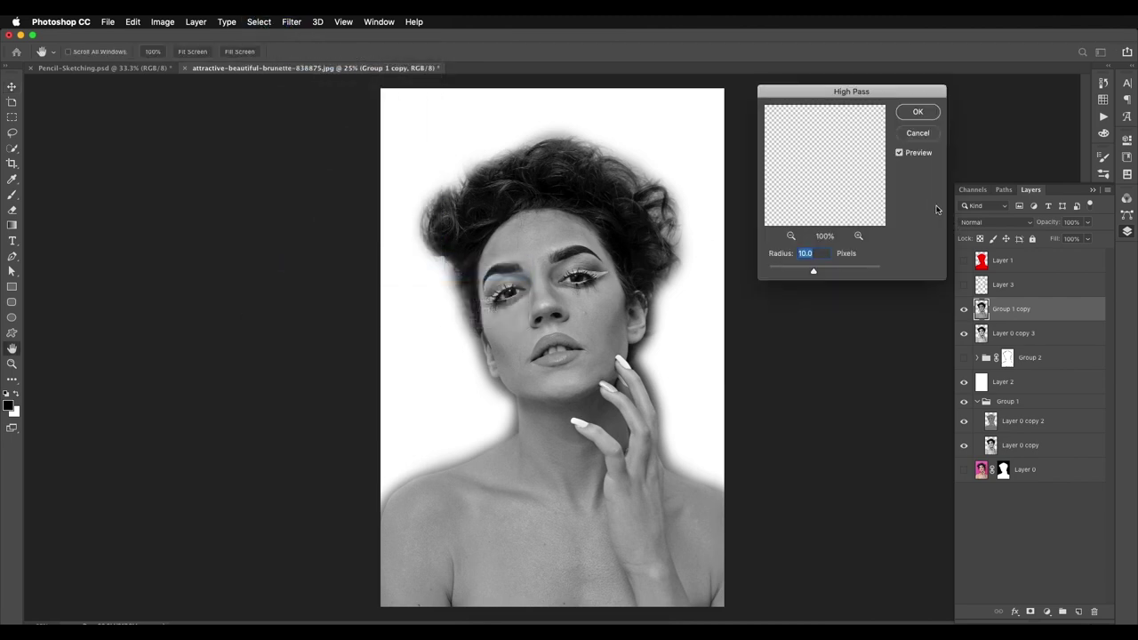
left_click(917, 112)
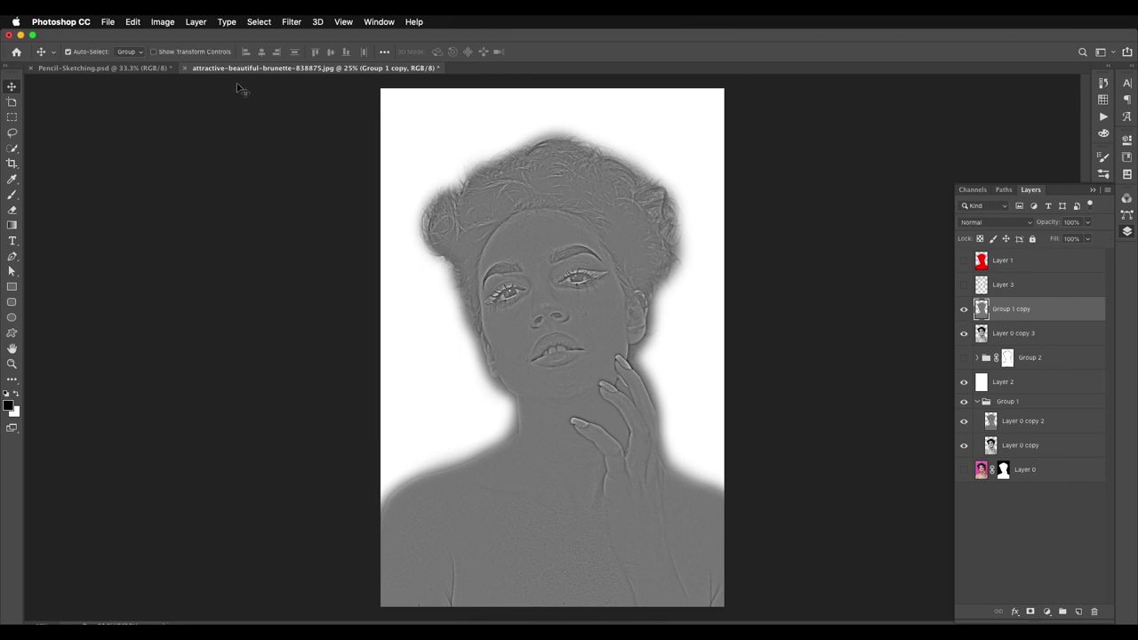
- Set the contrast of the Group 1 copy layer to 100 with a Brightness/Contrast adjustment
left_click(165, 22)
mouse_move(199, 56)
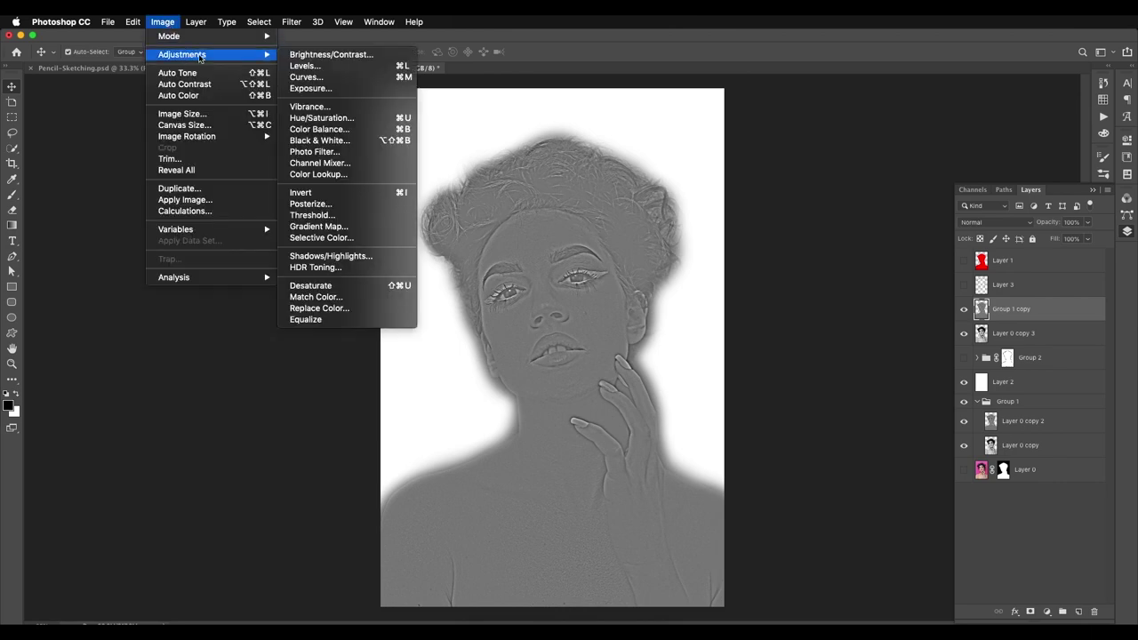
left_click(320, 54)
left_click_drag(809, 287, 898, 274)
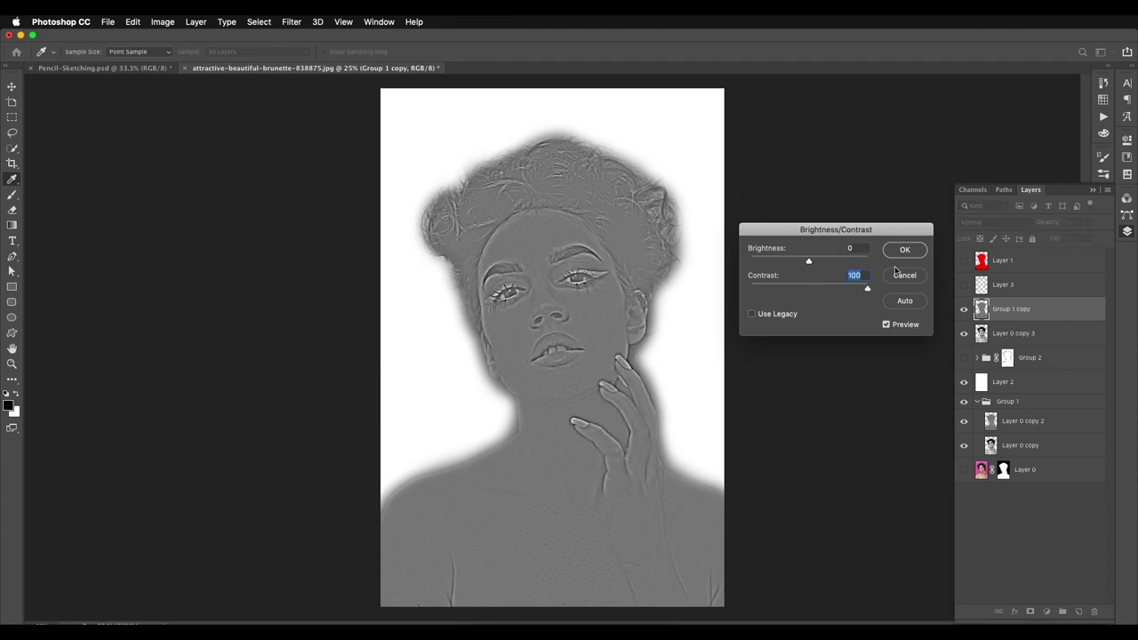
left_click(902, 251)
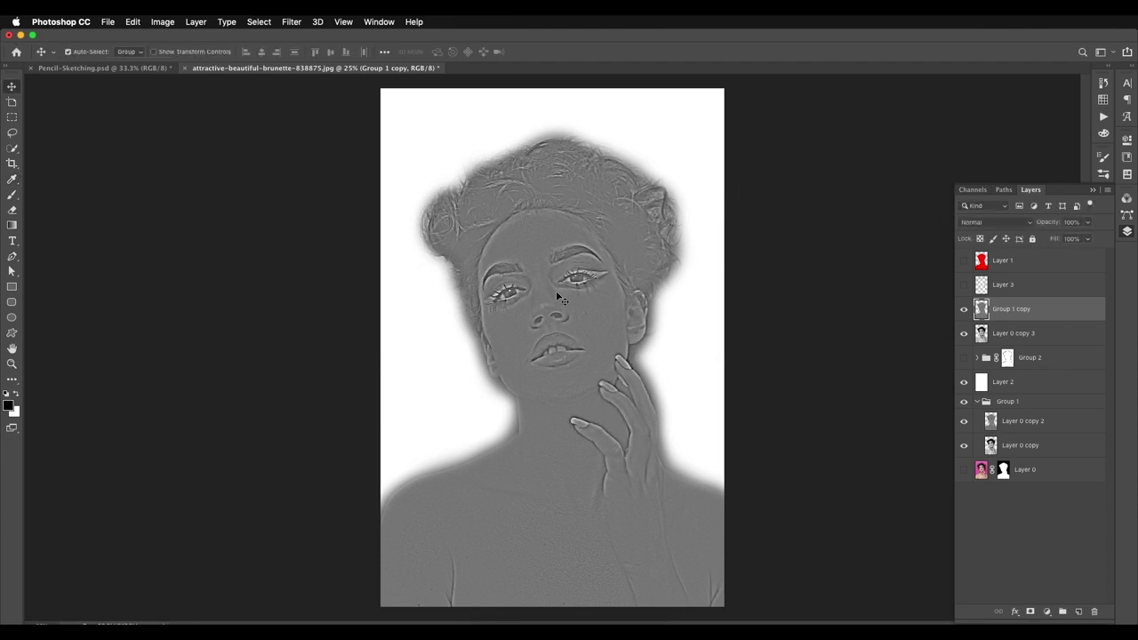
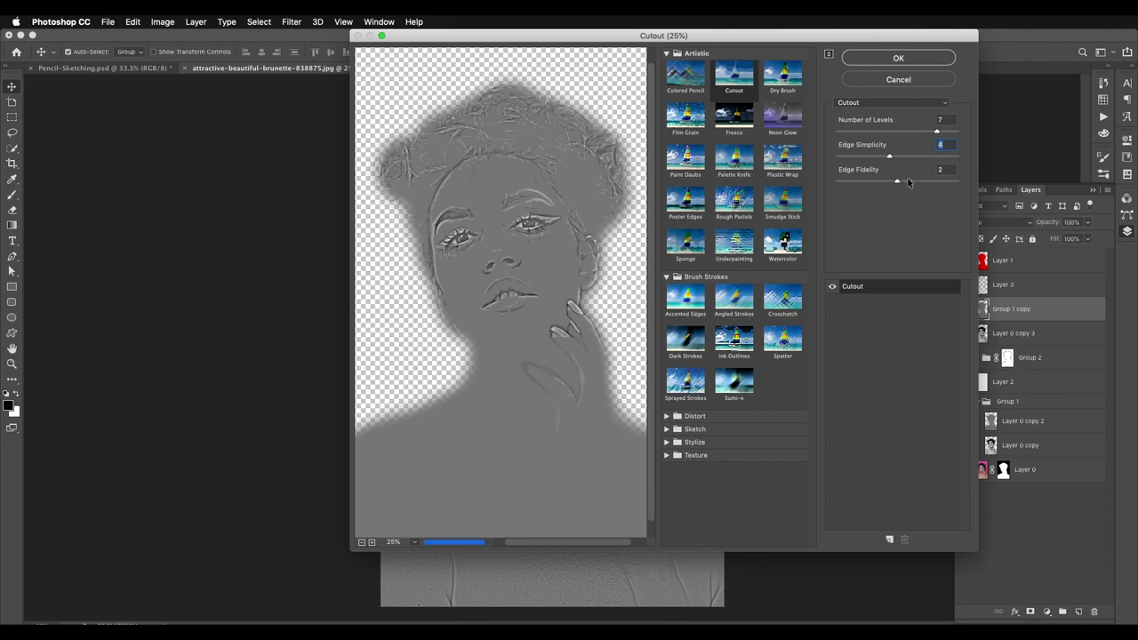
- Apply the Cutout filter to Group 1 copy with 7 levels, Edge Simplicity 4 and Edge Fidelity 2
left_click(898, 182)
left_click(940, 131)
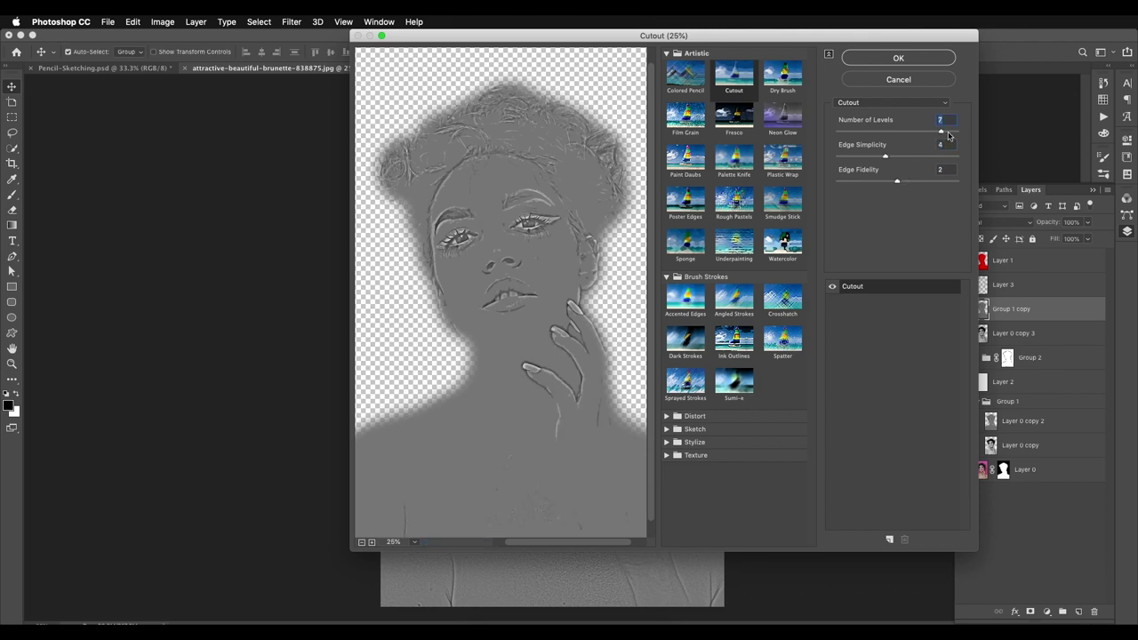
left_click_drag(946, 135, 942, 135)
left_click(913, 67)
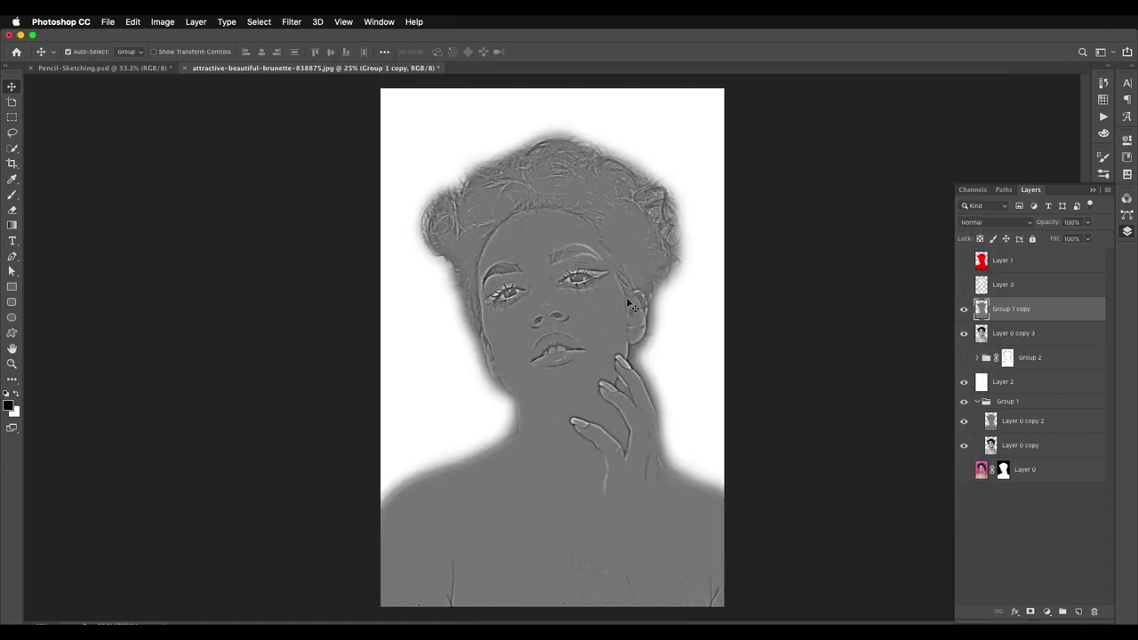
- Set Group 1 copy's blend mode to Overlay and merge it with Layer 0 copy 3
left_click(993, 222)
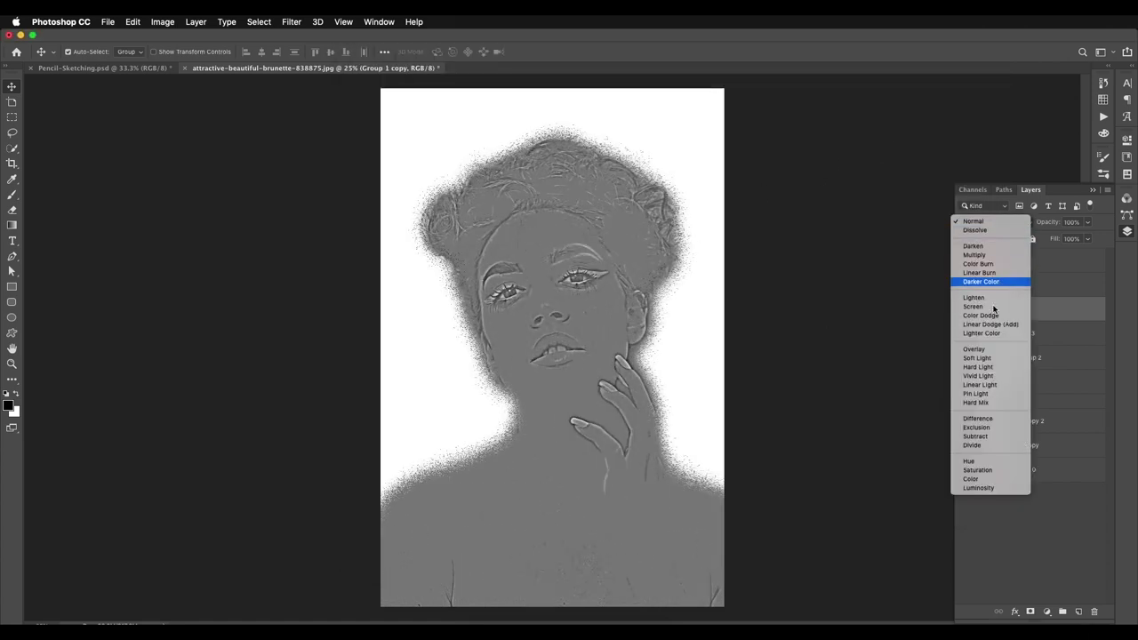
left_click(987, 351)
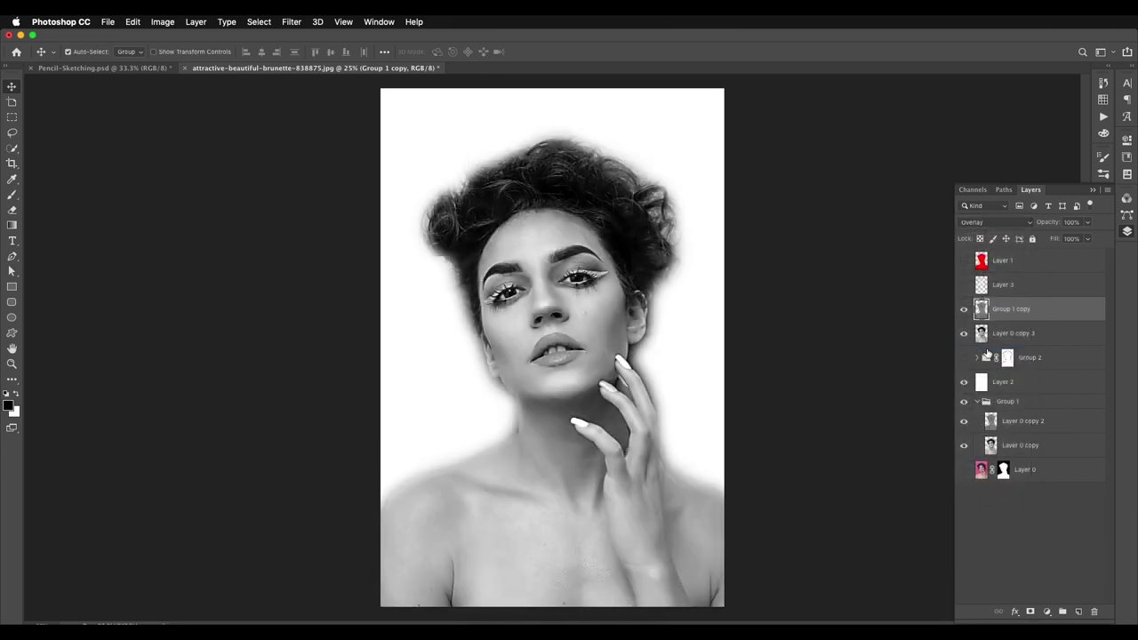
left_click(1031, 335, "shift")
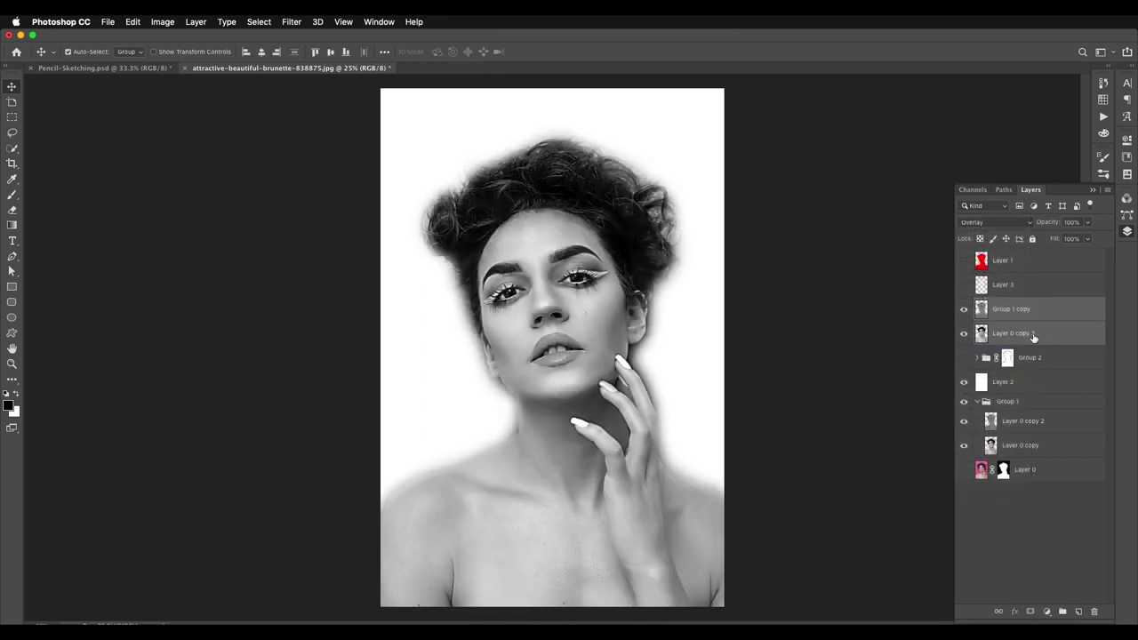
right_click(1042, 315)
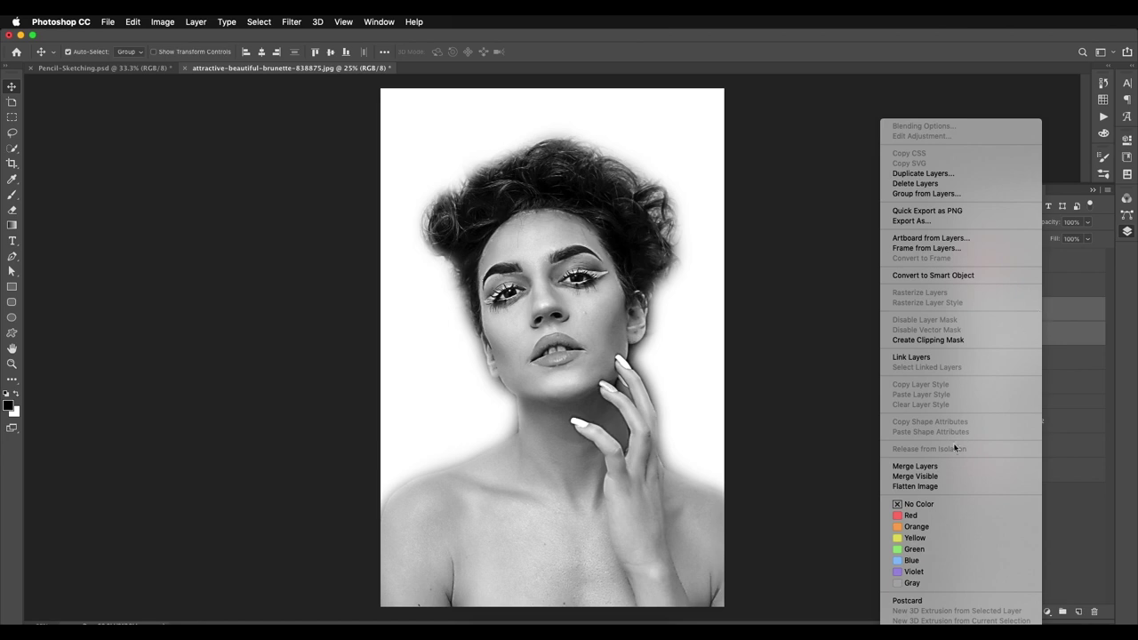
left_click(935, 469)
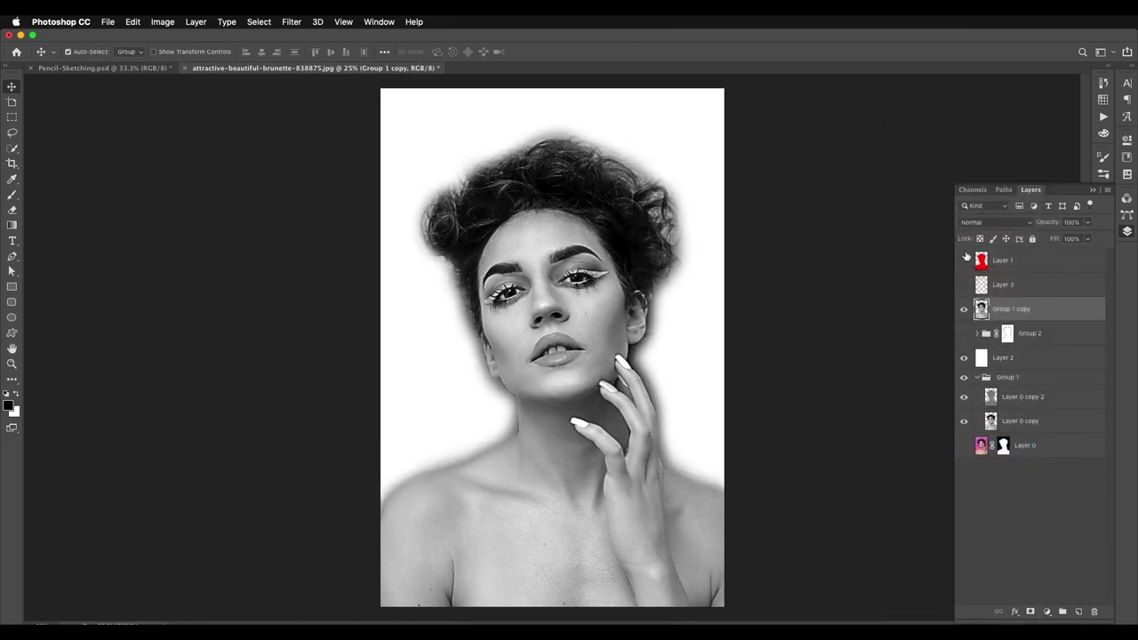
- Compare the portrait with the merged Group 1 copy layer hidden and shown, examining the face up close
left_click(964, 311)
left_click(964, 311)
key("super+plus")
left_click_drag(597, 228, 505, 247)
scroll(504, 247, "down", 3)
scroll(504, 247, "right", 2)
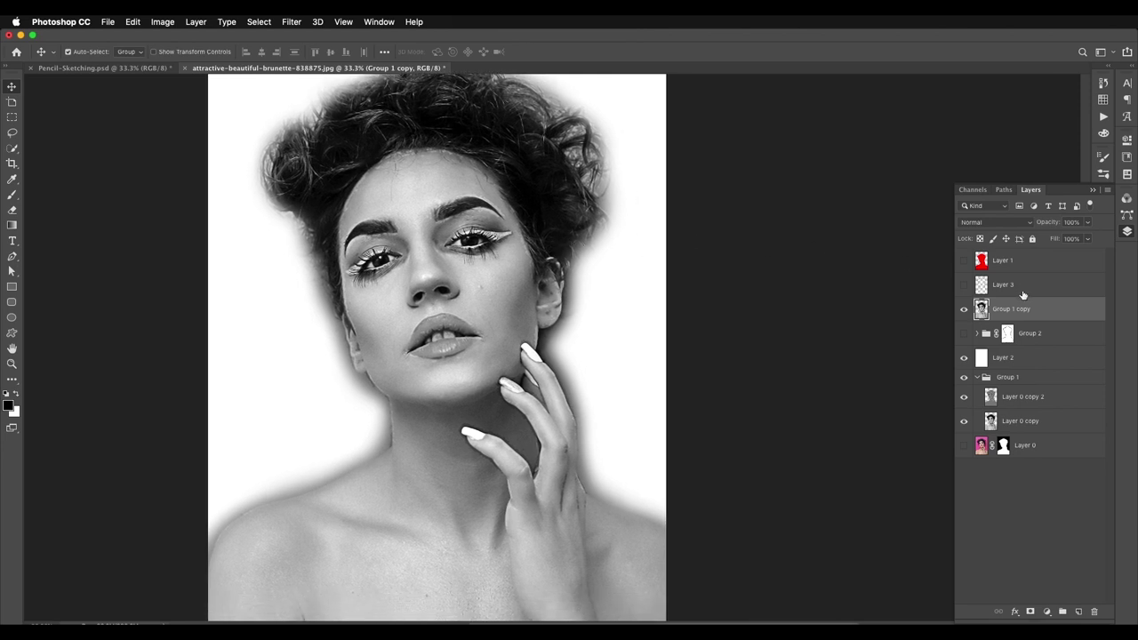
left_click(963, 309)
left_click(963, 309)
- Duplicate the merged Group 1 copy layer and hide the original
left_click_drag(1035, 312, 1078, 611)
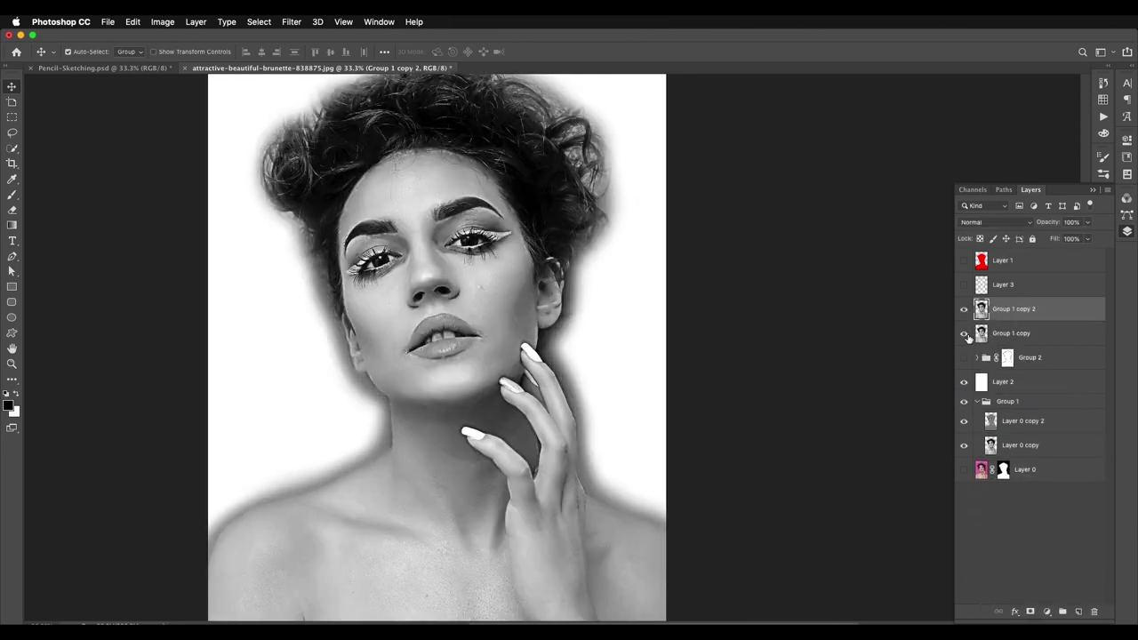
left_click(963, 334)
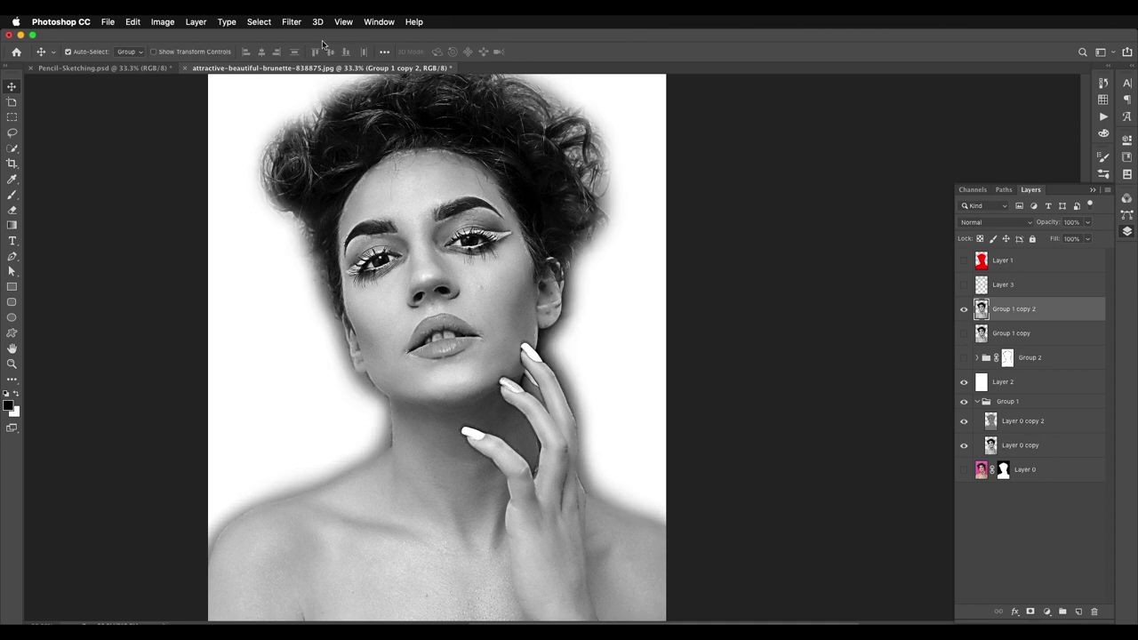
- Lighten the shadows of Group 1 copy 2 with Shadows/Highlights, setting the shadow Amount to 100%
left_click(165, 23)
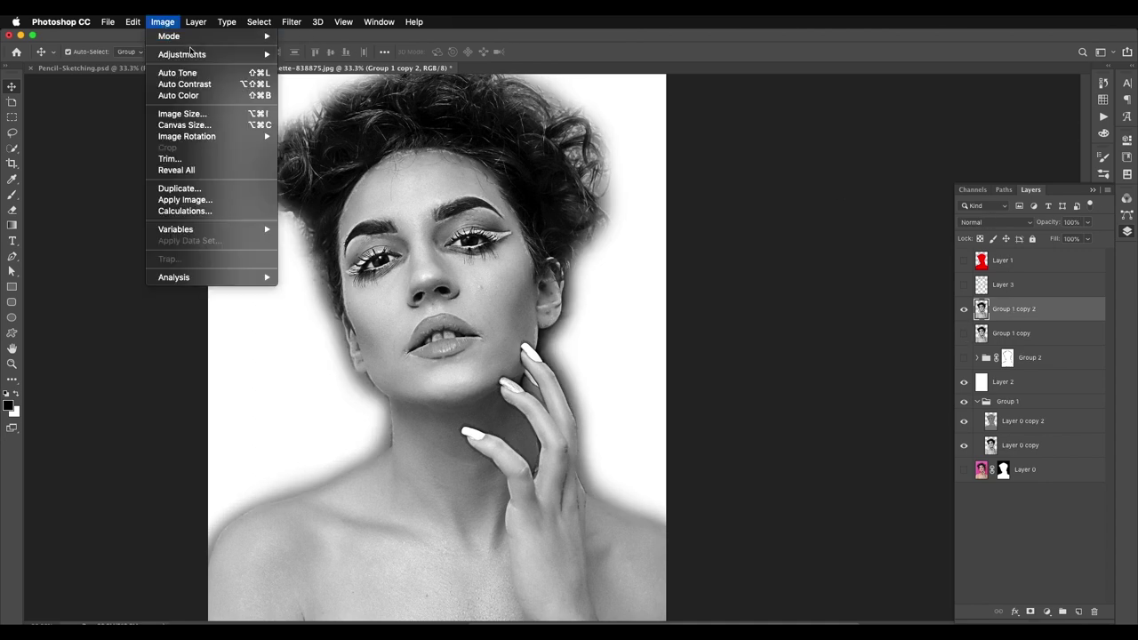
mouse_move(263, 58)
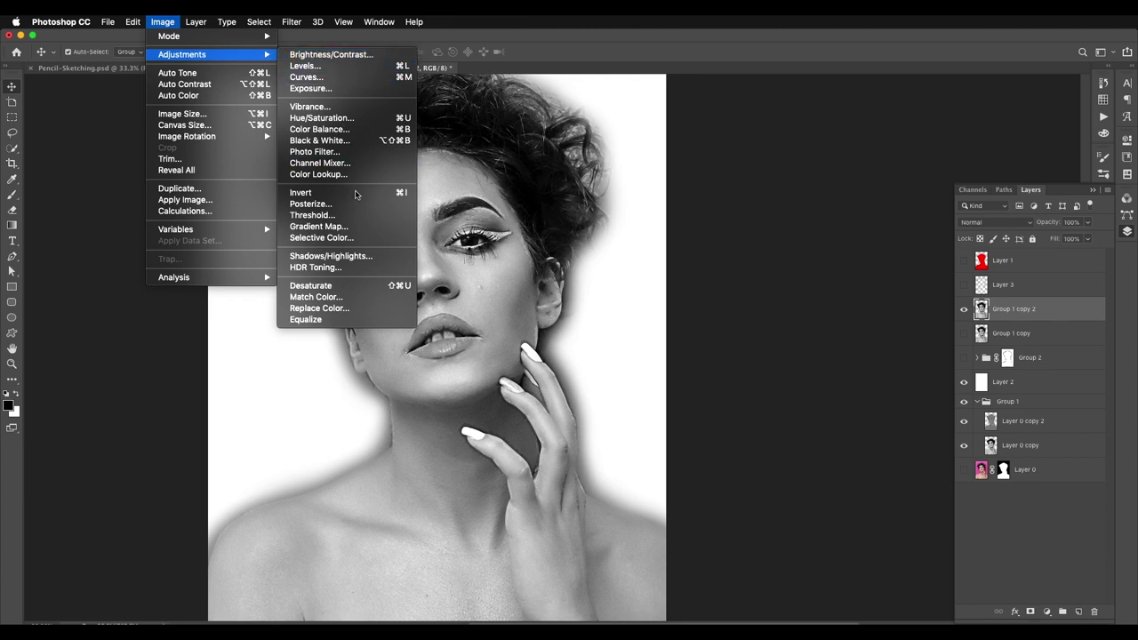
left_click(358, 256)
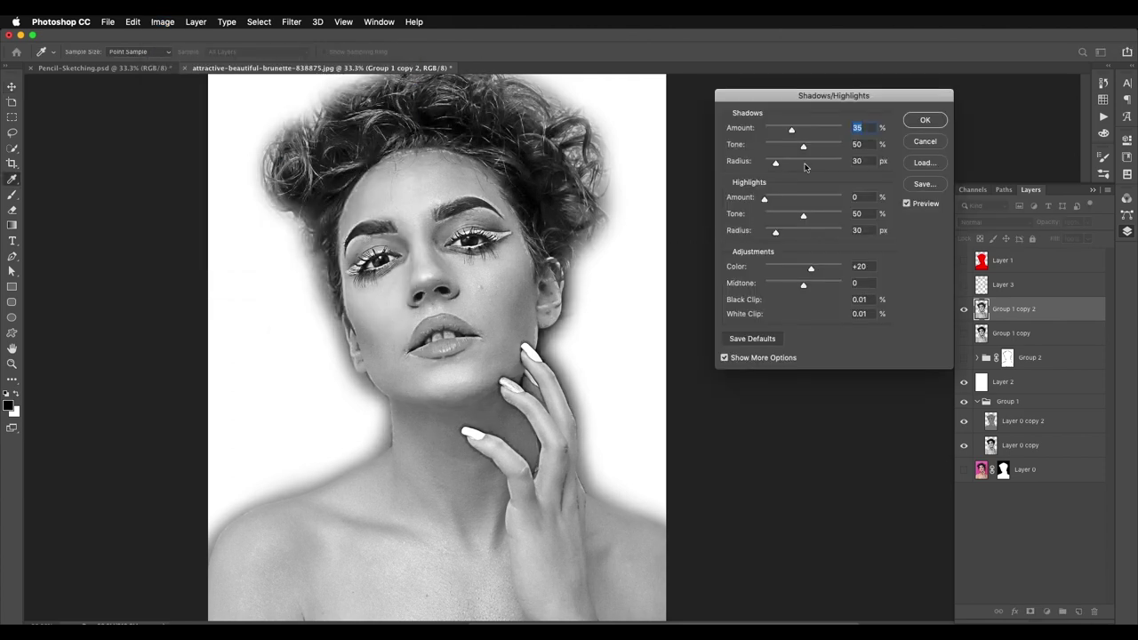
type("100")
key("Return")
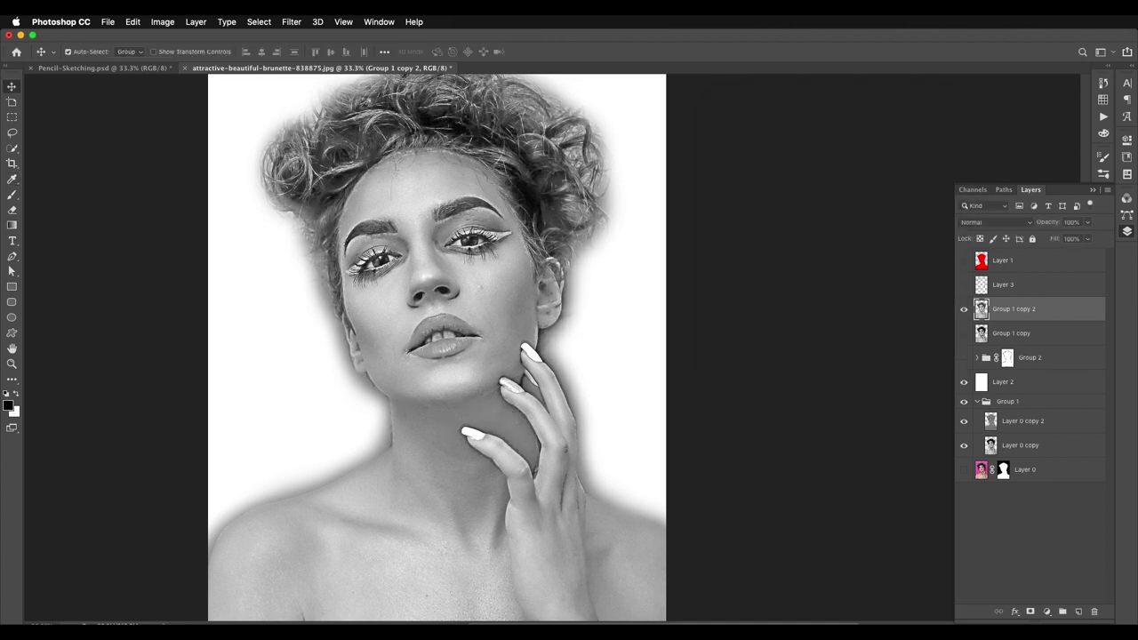
- Apply a High Pass filter with a 10-pixel radius to the Group 1 copy 2 layer
left_click(291, 21)
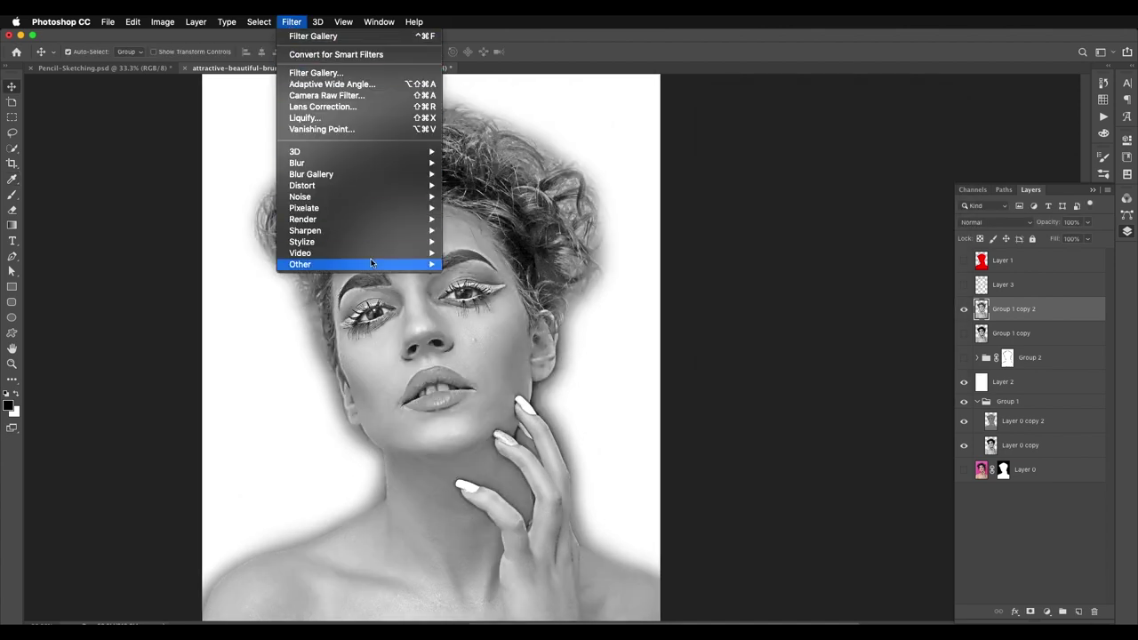
mouse_move(376, 265)
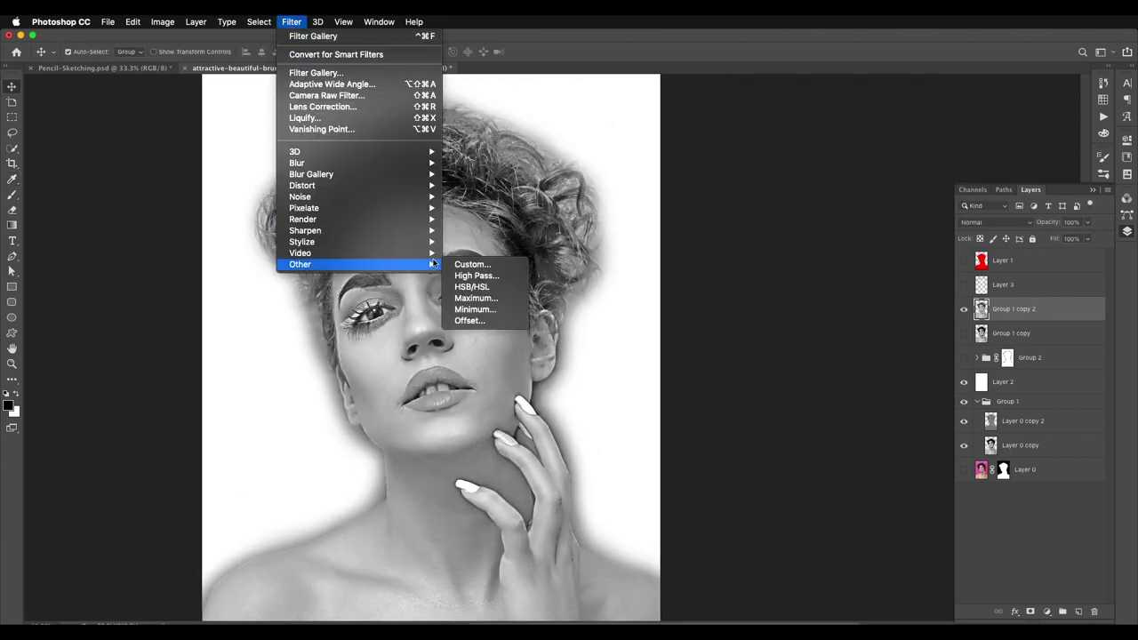
left_click(458, 277)
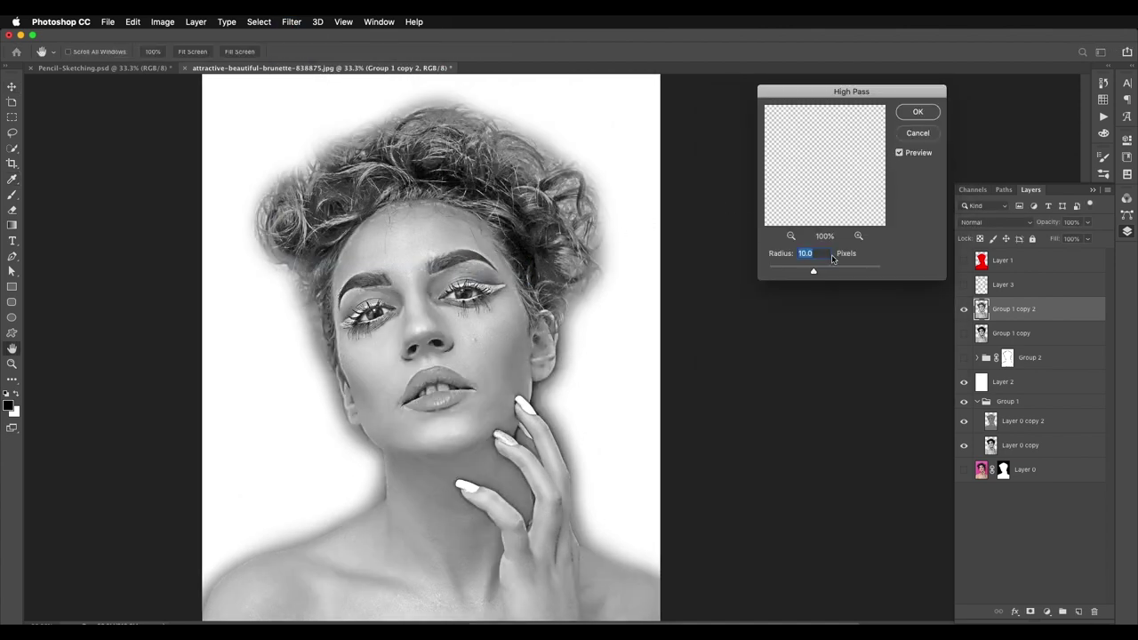
left_click(917, 112)
- Increase the contrast of the Group 1 copy 2 layer with a Brightness/Contrast adjustment
left_click(164, 23)
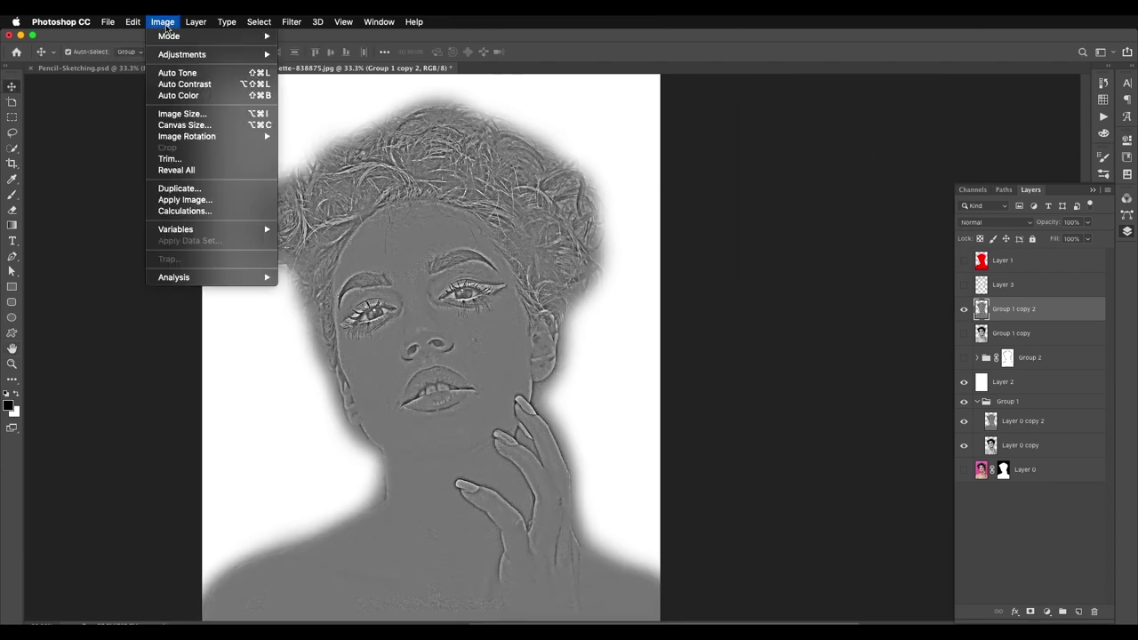
mouse_move(213, 55)
left_click(311, 54)
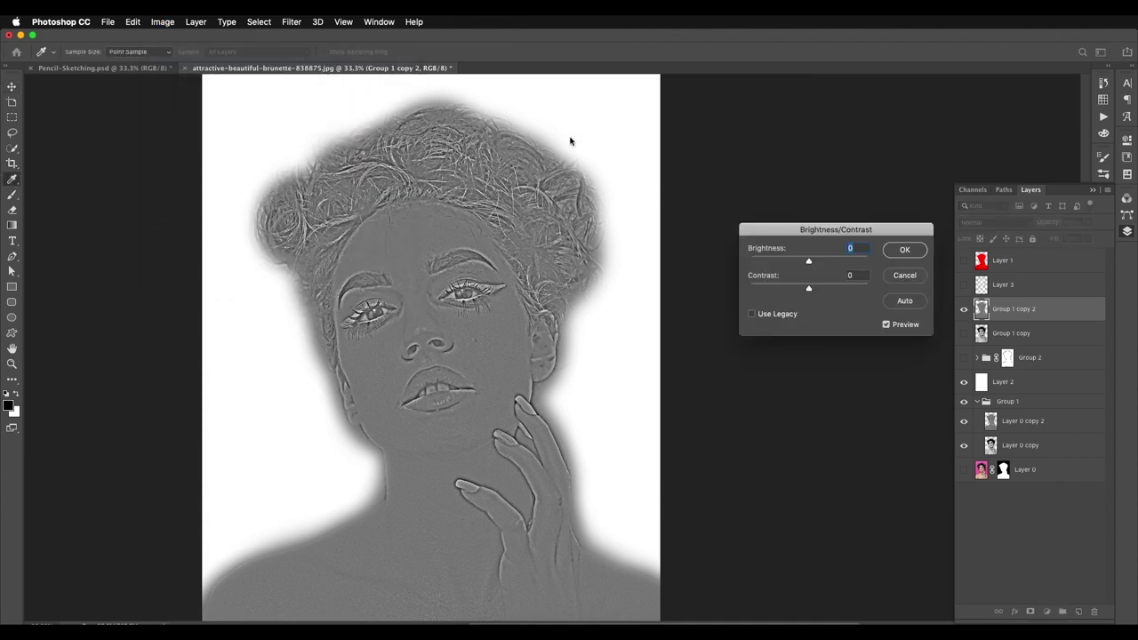
left_click_drag(810, 281, 816, 284)
left_click(896, 252)
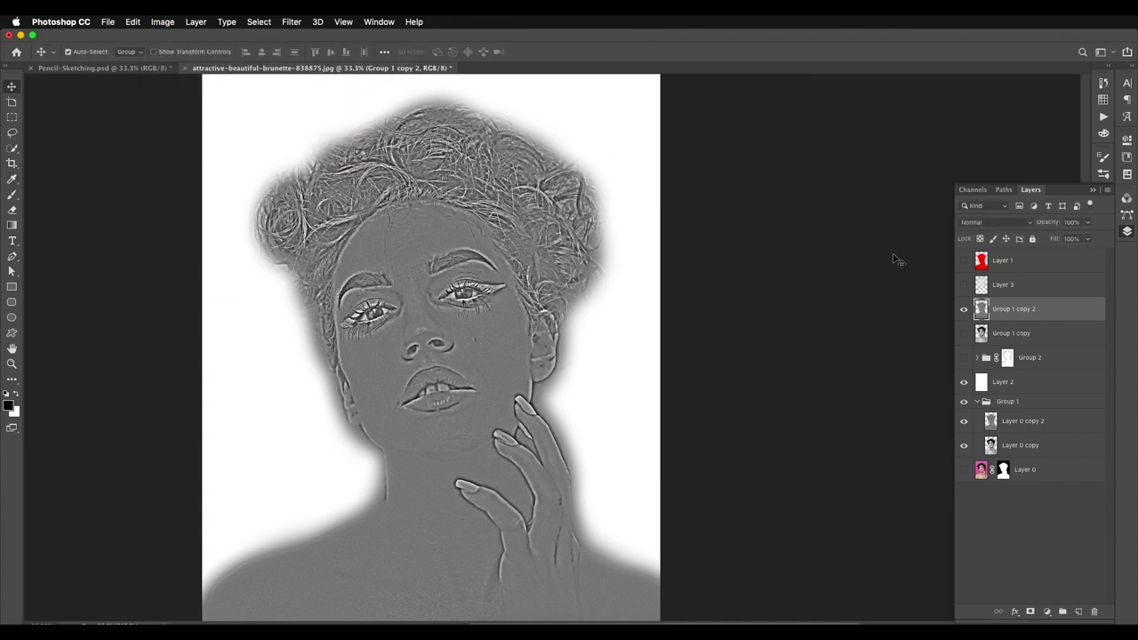
- Apply the Cutout filter to Group 1 copy 2 with 7 levels, Edge Simplicity 4 and Edge Fidelity 2
left_click(291, 22)
left_click(316, 73)
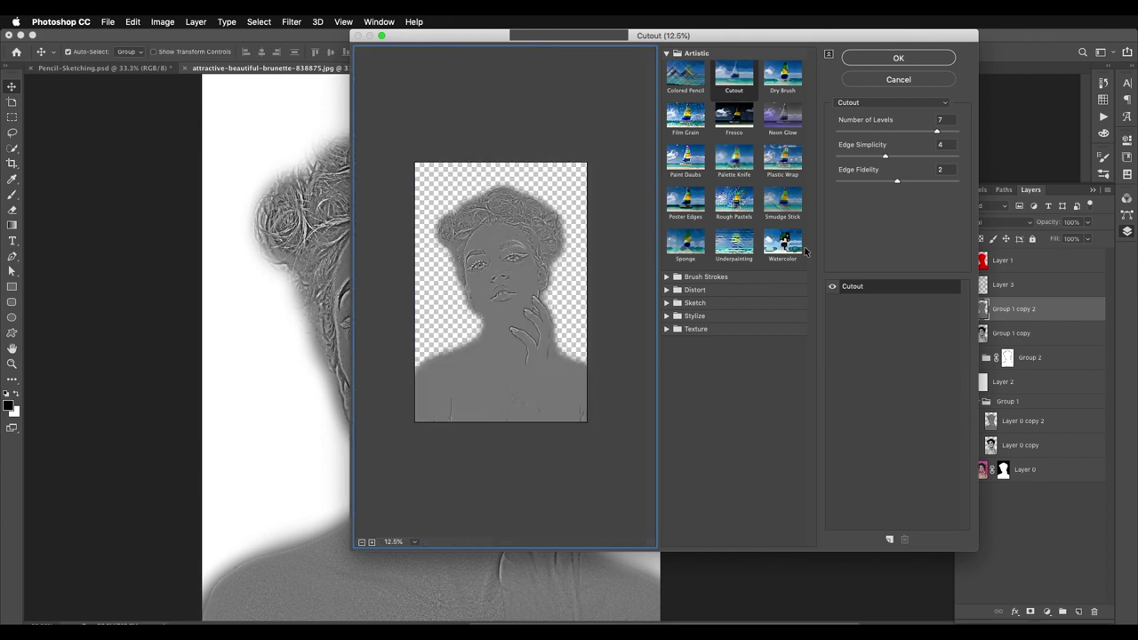
left_click(911, 59)
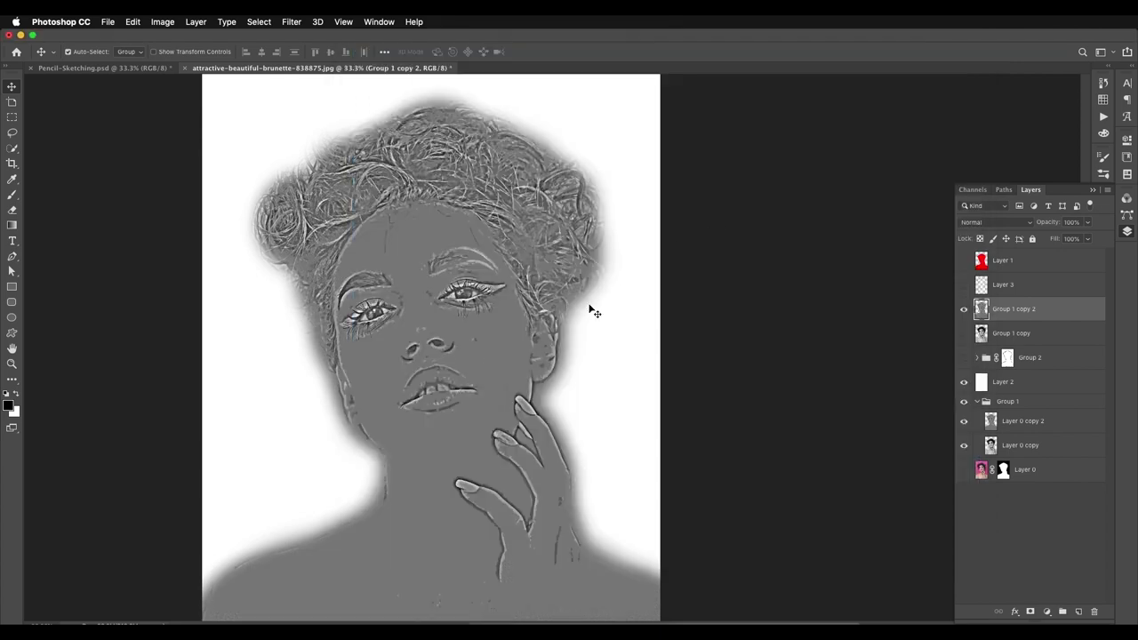
- Strongly increase the contrast of the posterized Group 1 copy 2 layer with a Brightness/Contrast adjustment
left_click(162, 21)
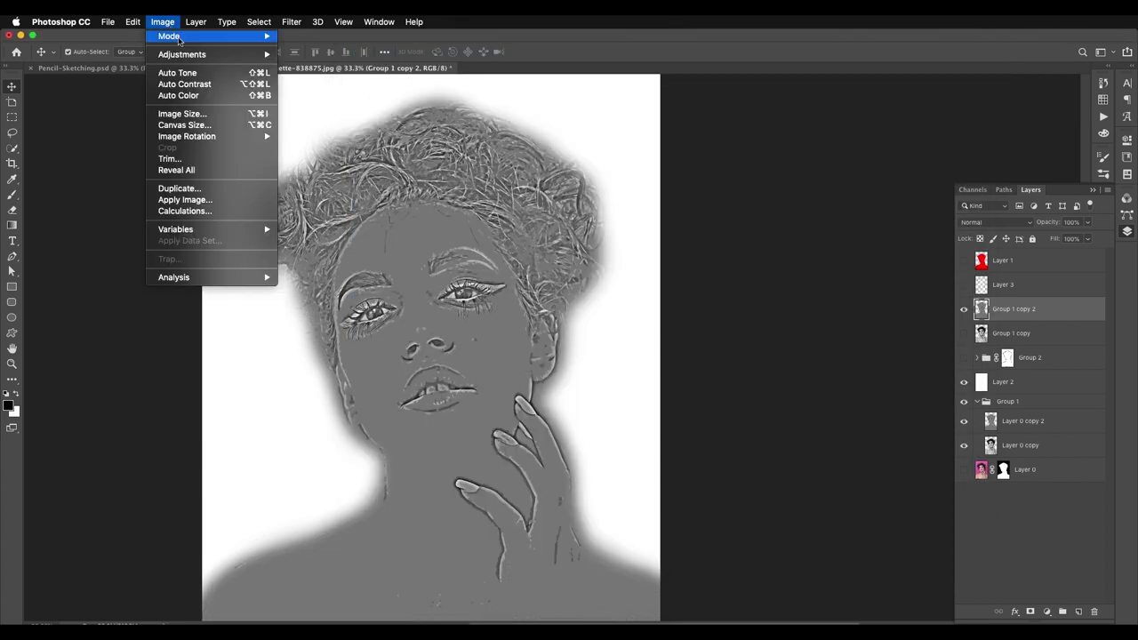
mouse_move(222, 54)
left_click(308, 59)
left_click_drag(809, 288, 867, 289)
left_click(899, 253)
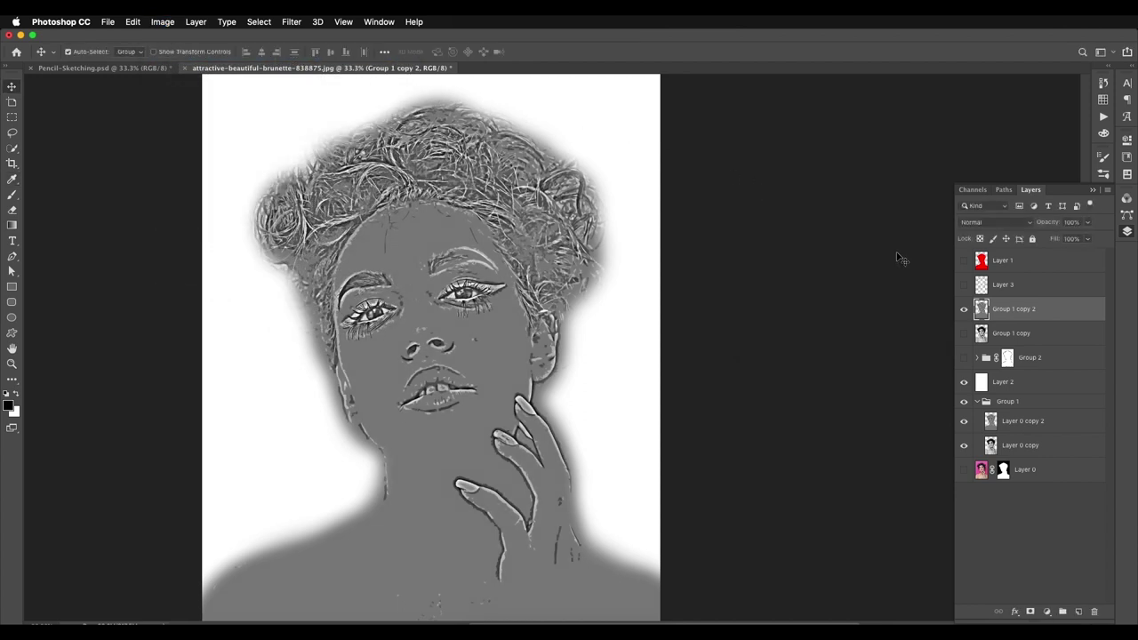
- Select the shadows of Group 1 copy 2 with Color Range at Fuzziness 31% and Range 70, and copy them to a new layer
left_click(258, 22)
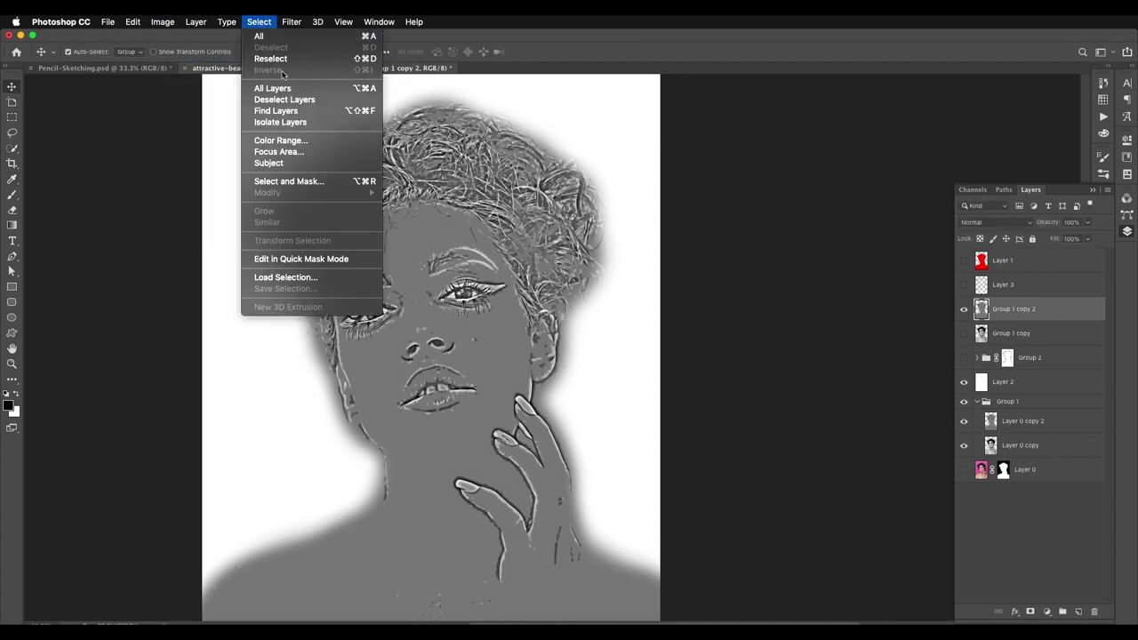
left_click(293, 140)
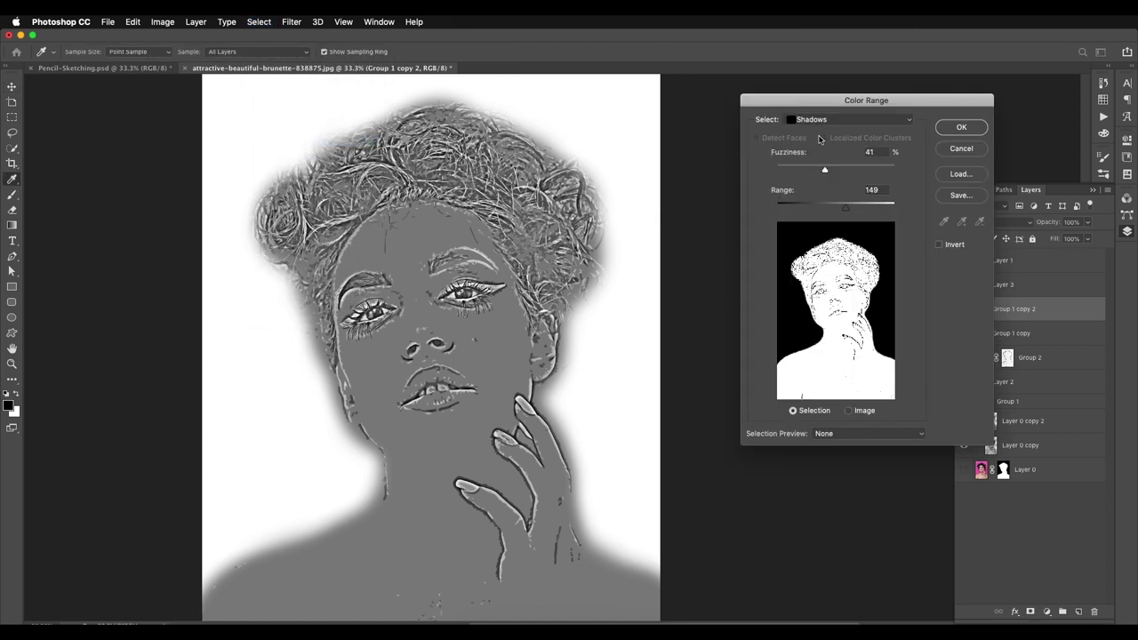
left_click(828, 123)
left_click(833, 125)
left_click_drag(844, 207, 812, 172)
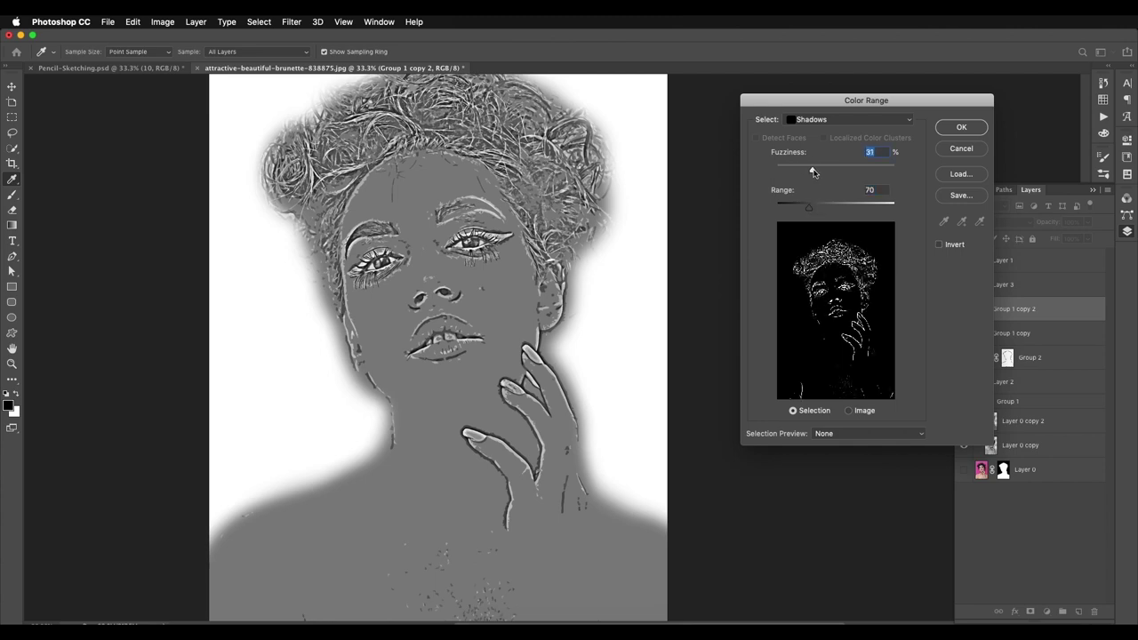
left_click(940, 132)
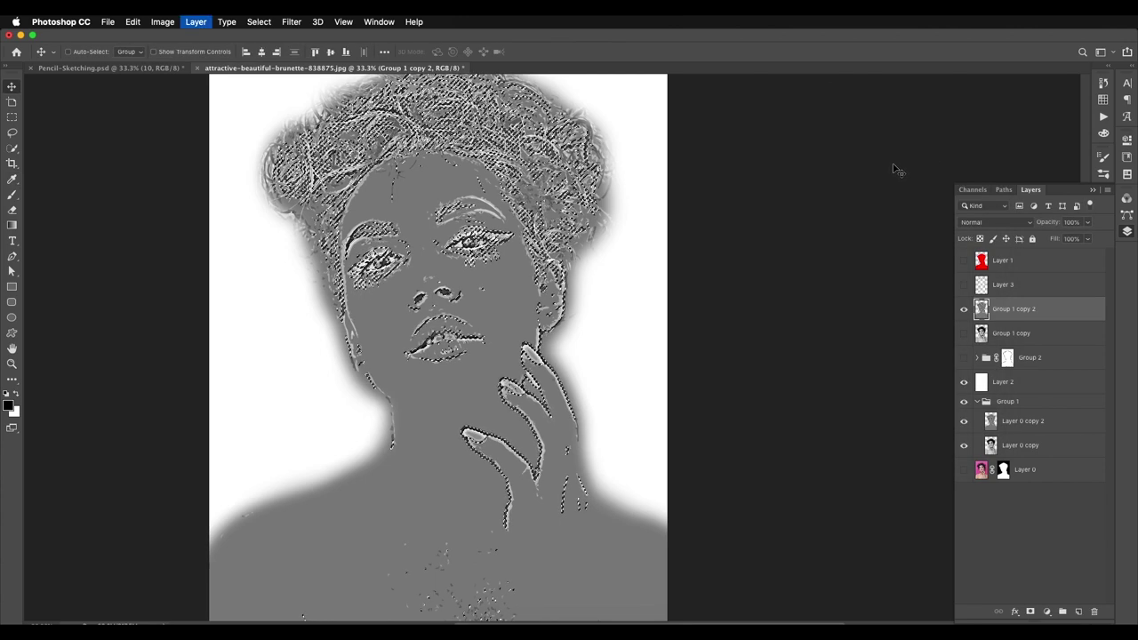
key("ctrl+j")
- Hide the extracted shadow-line layer and delete the Group 1 copy 2 layer
left_click(963, 333)
left_click(963, 335)
left_click(963, 335)
mouse_move(623, 319)
left_mouse_down()
mouse_move(663, 291)
mouse_move(631, 348)
left_mouse_up()
left_click(964, 308)
left_click(963, 333)
left_click(1012, 335)
key("Delete")
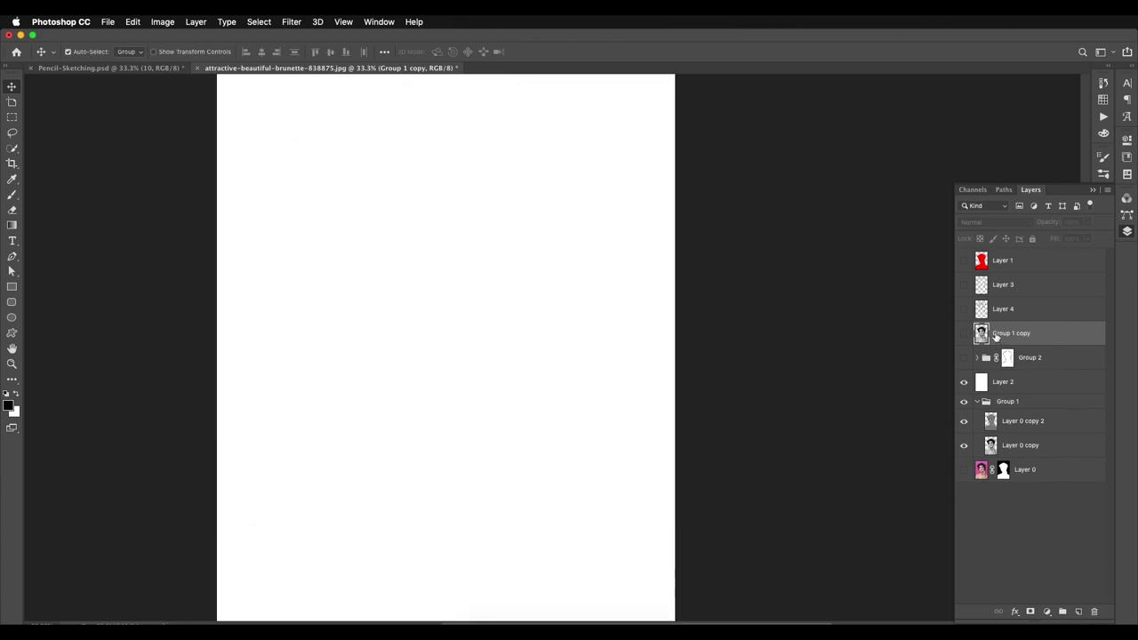
- Show and duplicate the Group 1 copy layer, and lighten the duplicate's shadows with Shadows/Highlights at a shadow Amount of 35%
left_click(963, 334)
left_click_drag(1034, 335, 1078, 612)
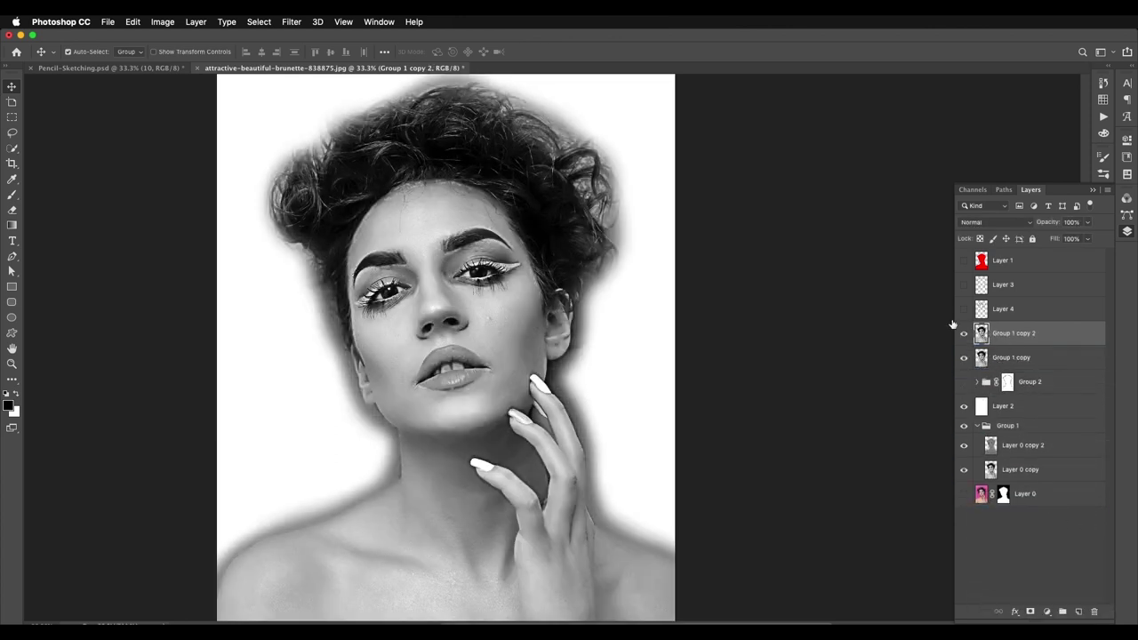
left_click(163, 22)
mouse_move(249, 54)
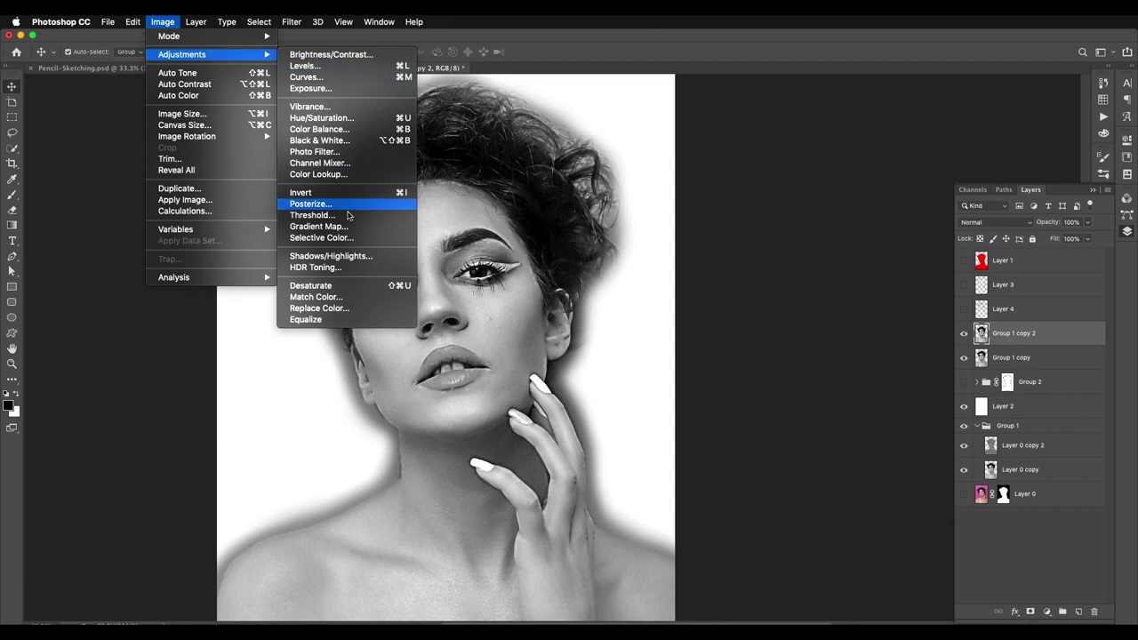
left_click(360, 256)
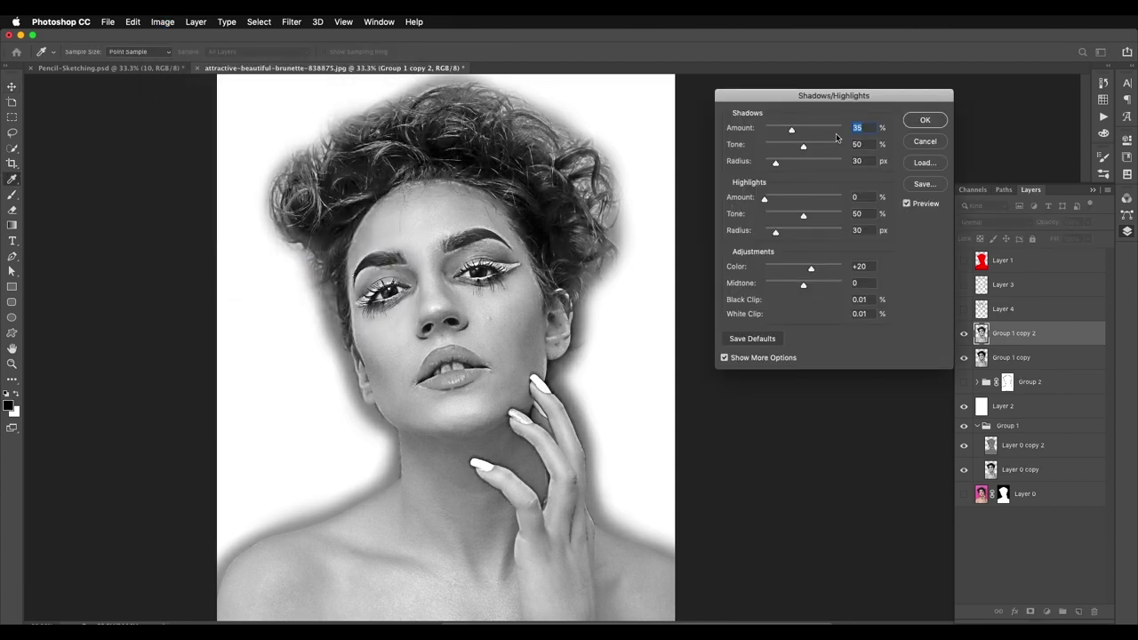
key("Return")
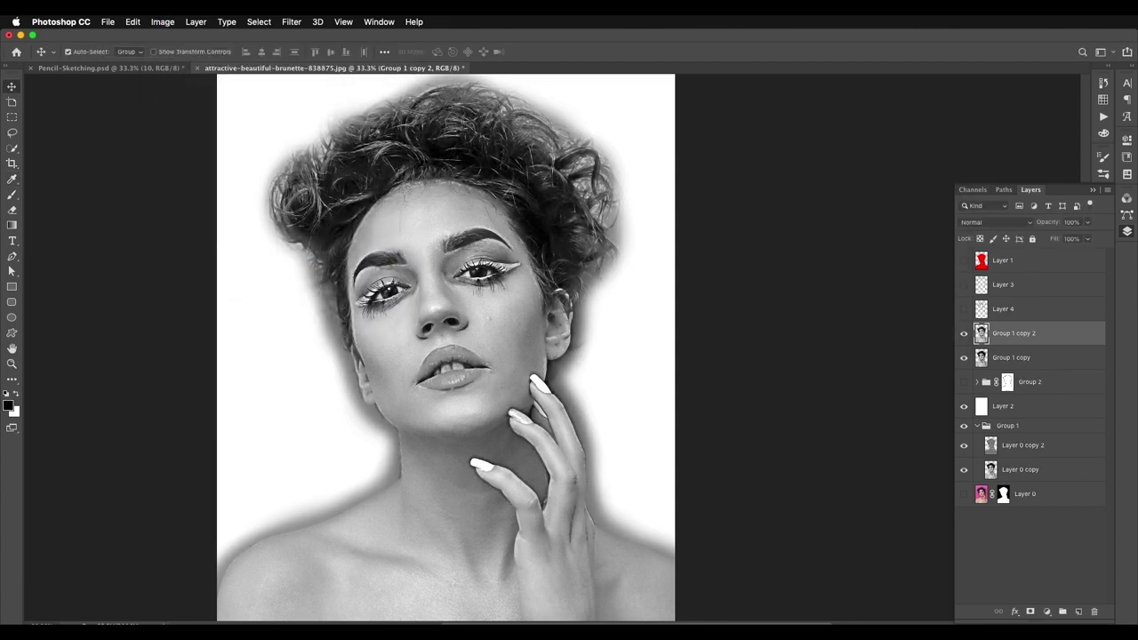
- Apply a High Pass filter with a 40-pixel radius to the new Group 1 copy 2 layer
left_click(291, 21)
mouse_move(355, 264)
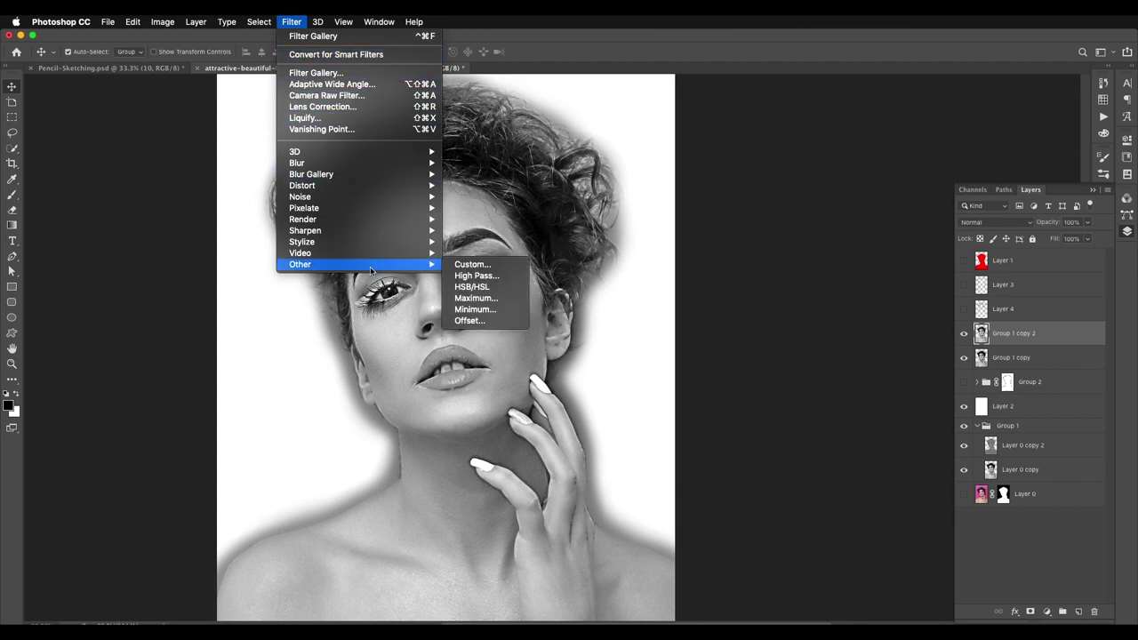
left_click(475, 275)
type("40")
key("Return")
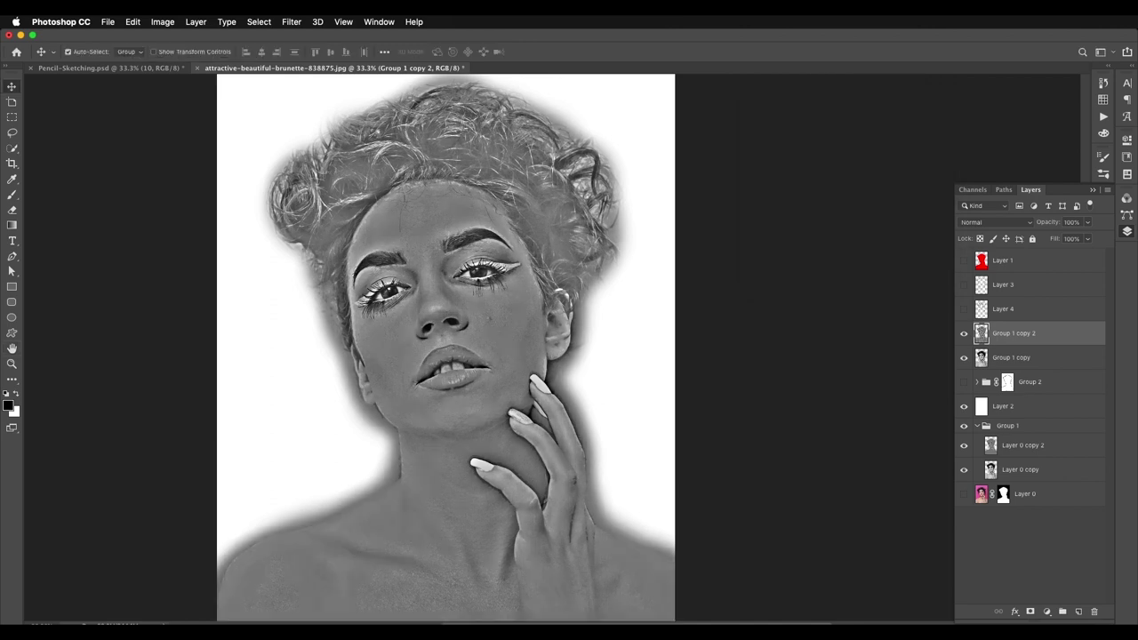
- Raise the contrast of the High Pass result on Group 1 copy 2 with Brightness/Contrast
left_click(163, 22)
mouse_move(194, 50)
left_click(391, 50)
left_click_drag(810, 289, 901, 273)
left_click(889, 250)
- Apply the Cutout filter to Group 1 copy 2 with 7 levels, Edge Simplicity 4 and Edge Fidelity 2
left_click(291, 22)
left_click(313, 73)
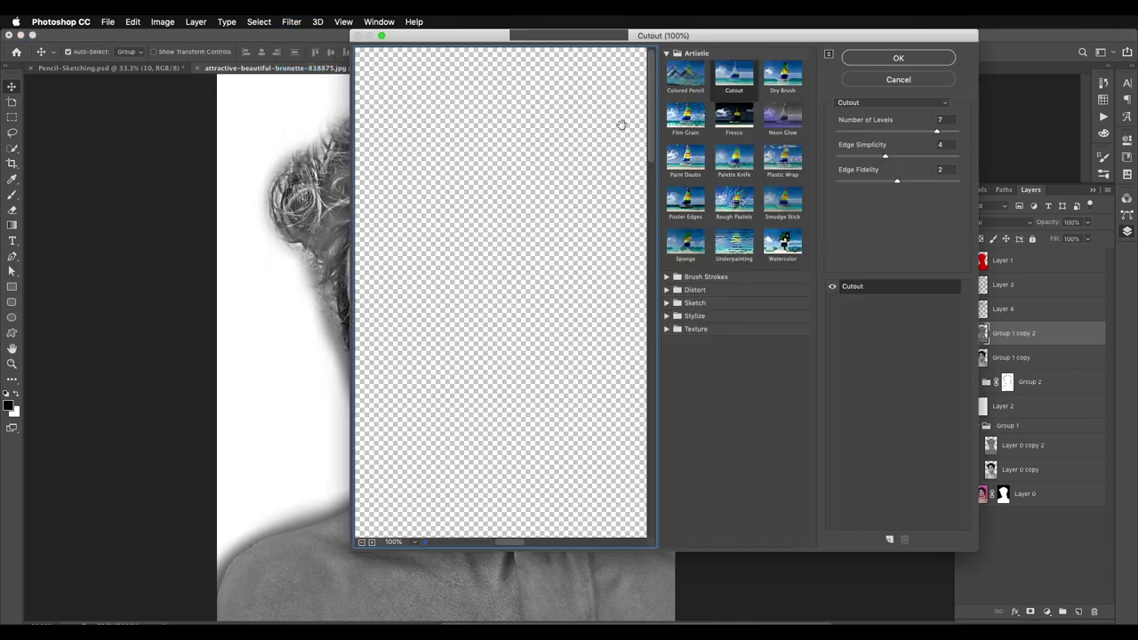
left_click(722, 87)
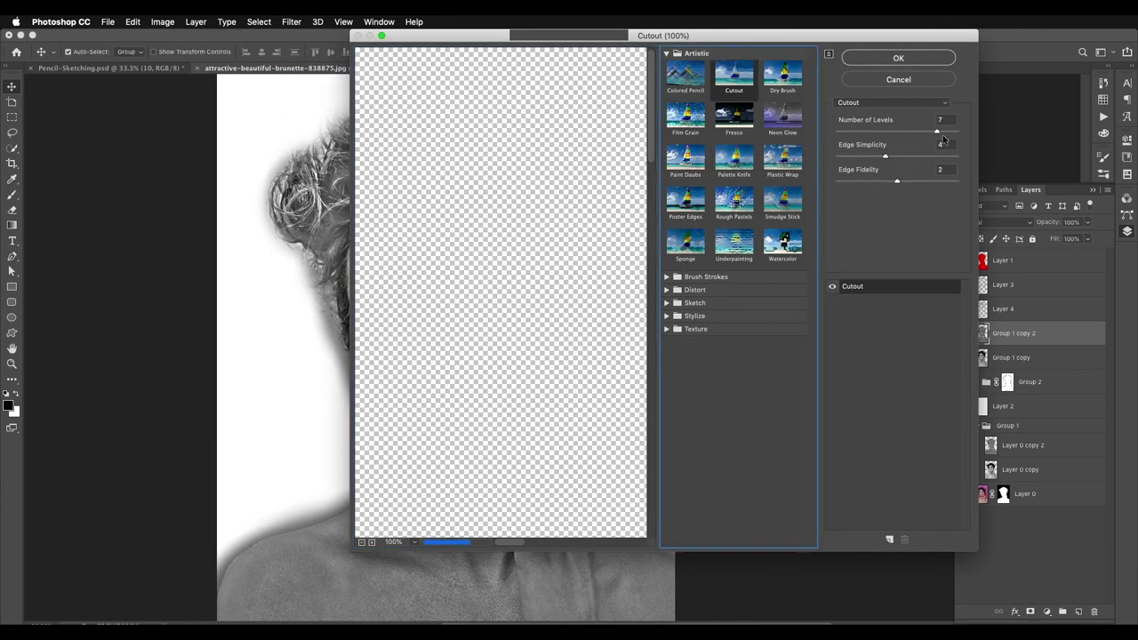
left_click(899, 59)
- Boost the contrast of the Cutout-filtered Group 1 copy 2 layer with another Brightness/Contrast adjustment
left_click(163, 22)
mouse_move(204, 54)
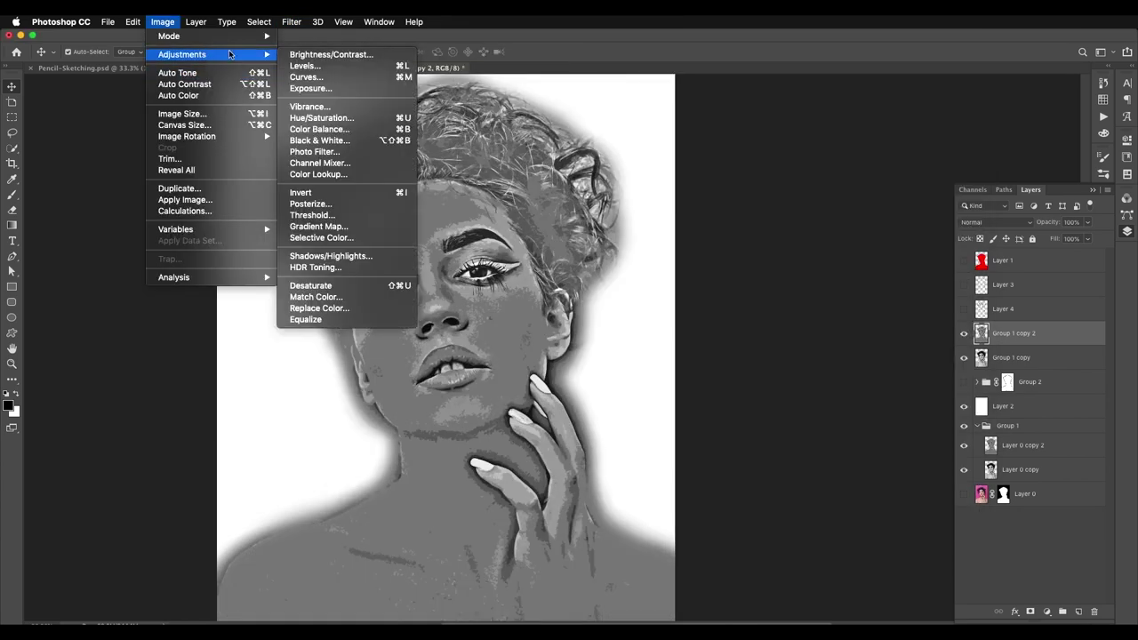
left_click(331, 55)
left_click_drag(834, 293, 825, 292)
left_click(904, 250)
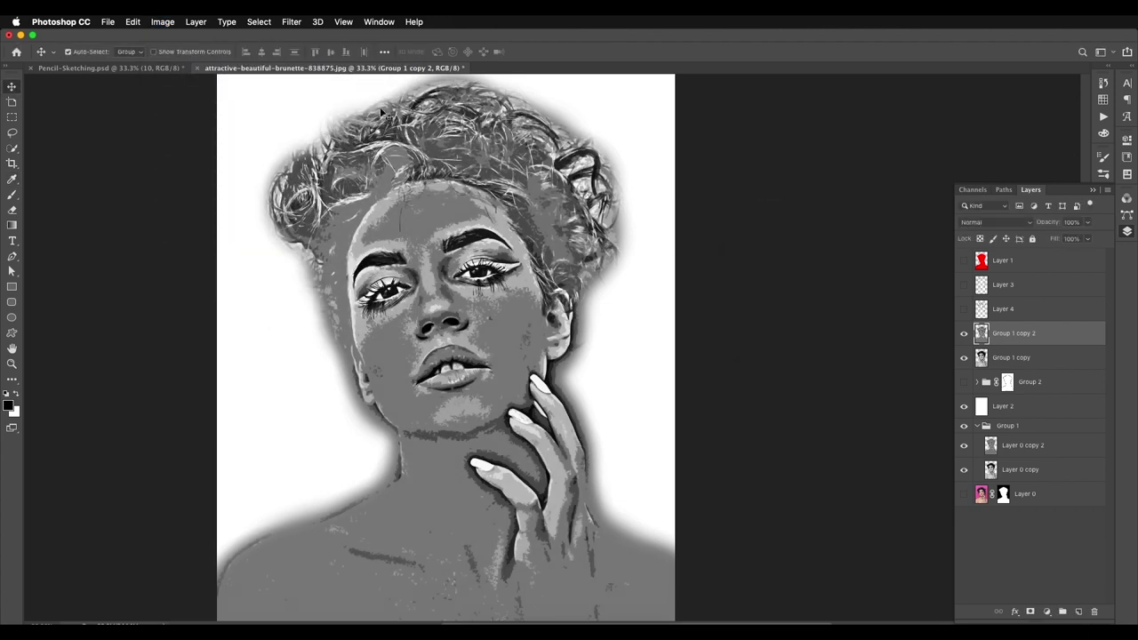
- Select the shadows of Group 1 copy 2 with Color Range at Fuzziness 23% and Range 74, and copy them to a new layer
left_click(258, 21)
left_click(296, 145)
left_click_drag(809, 207, 822, 207)
left_click_drag(811, 170, 803, 171)
left_click_drag(806, 214, 809, 212)
left_click(950, 131)
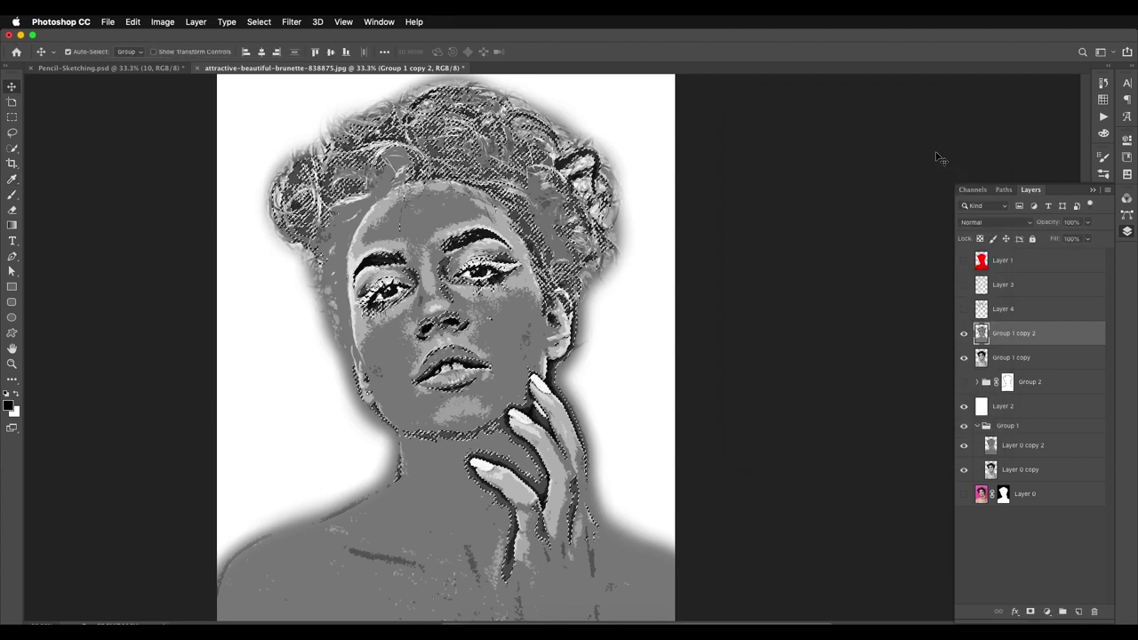
key("super+j")
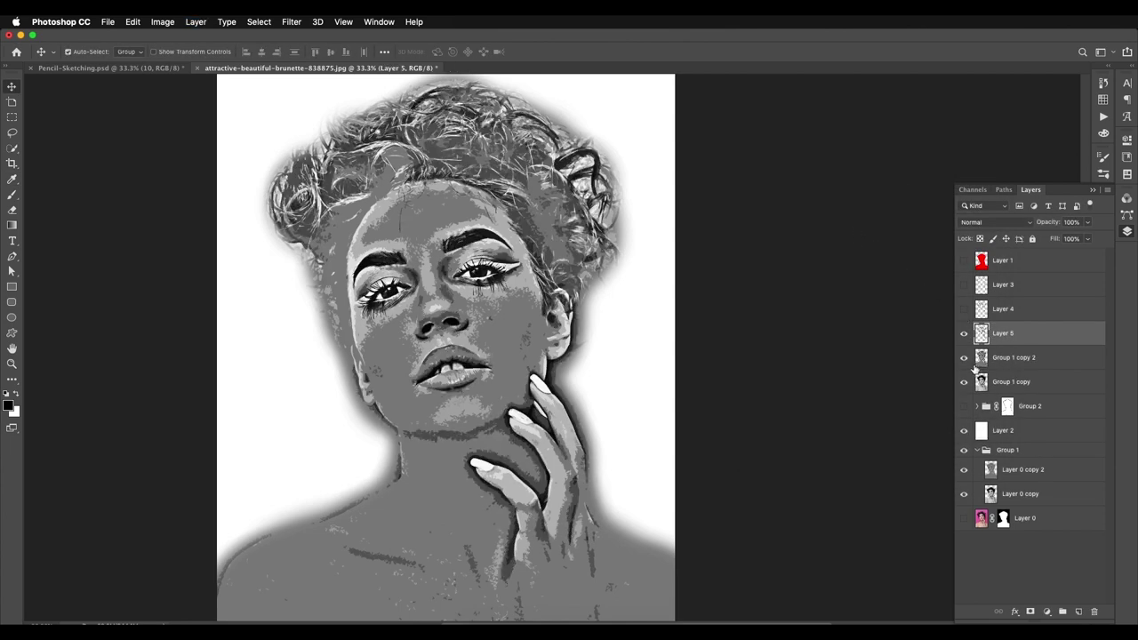
- Hide the newly extracted shadow layer and Group 1 copy, and delete the Group 1 copy 2 layer
left_click(964, 359)
left_click(964, 382)
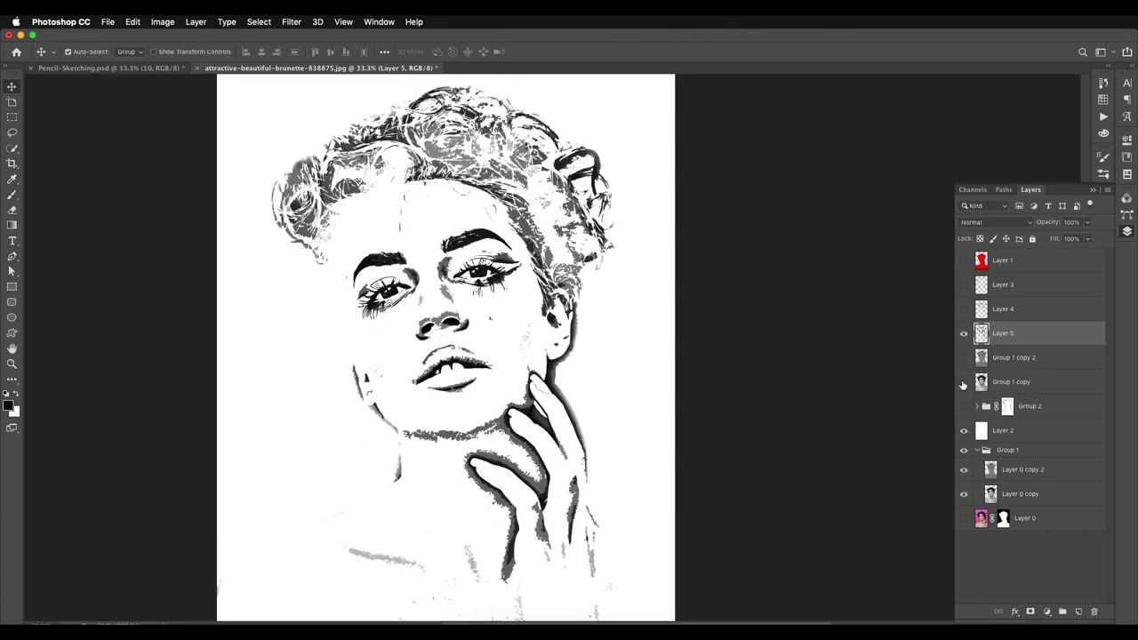
left_click(963, 333)
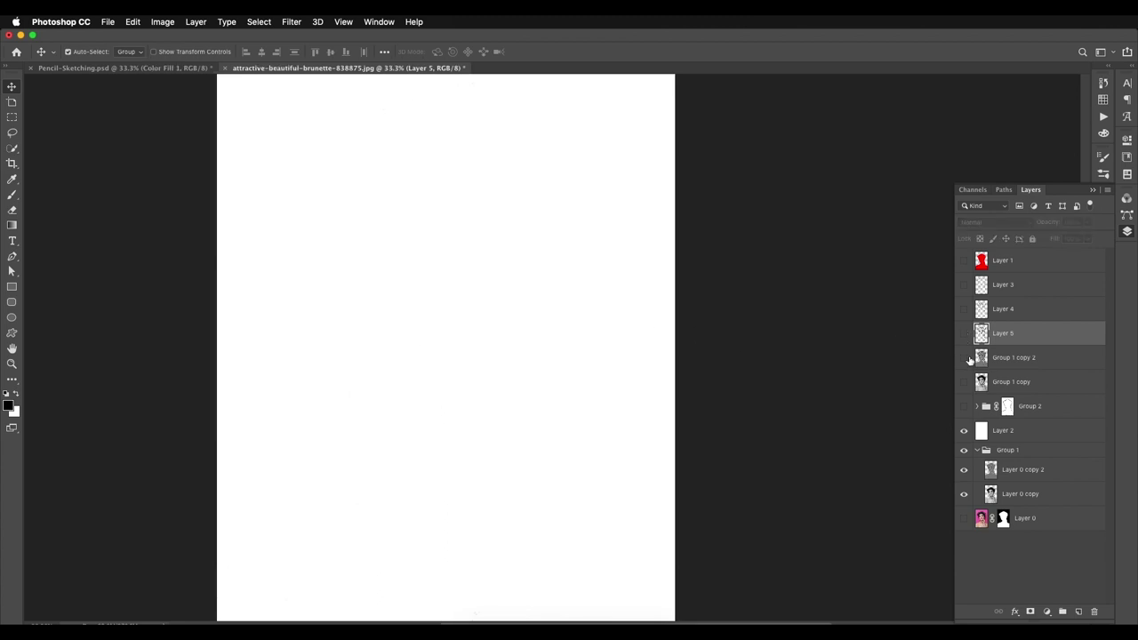
left_click(963, 357)
left_click(1007, 359)
key("Delete")
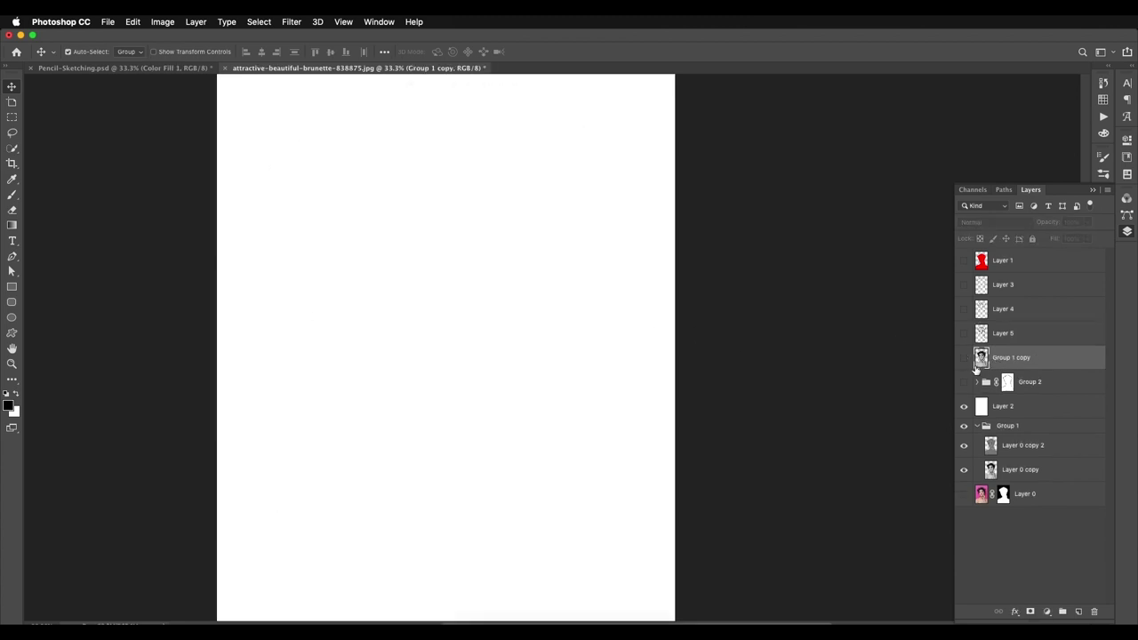
- Duplicate the Group 1 copy layer again and apply a High Pass filter with a 160-pixel radius to the duplicate
left_click(963, 359)
left_click_drag(1011, 361, 1077, 611)
left_click(291, 22)
mouse_move(423, 267)
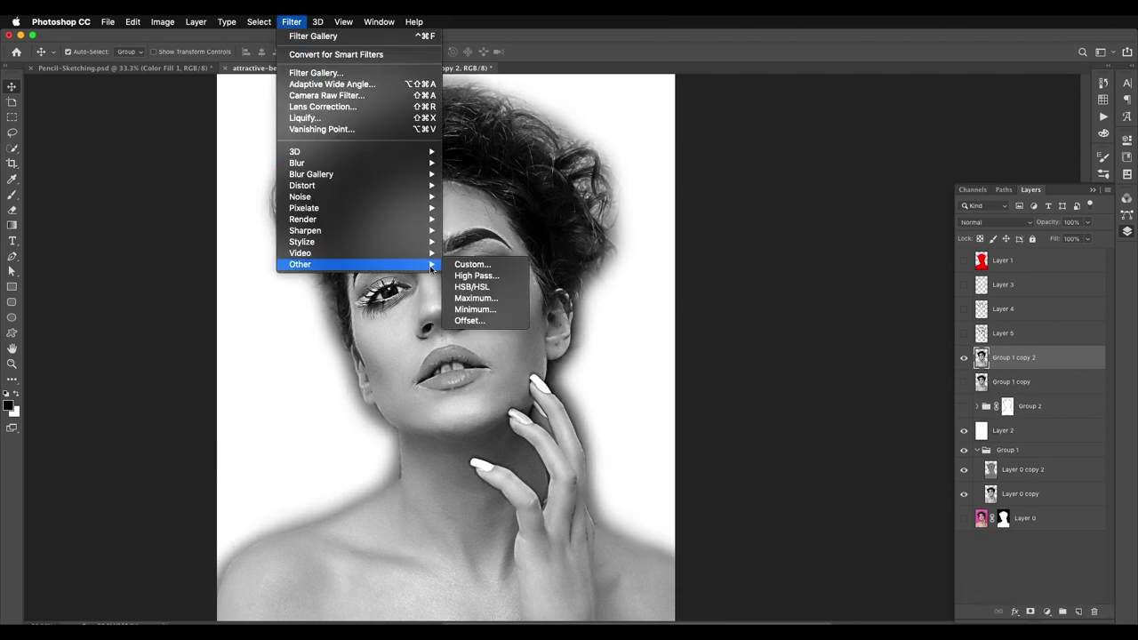
left_click(478, 277)
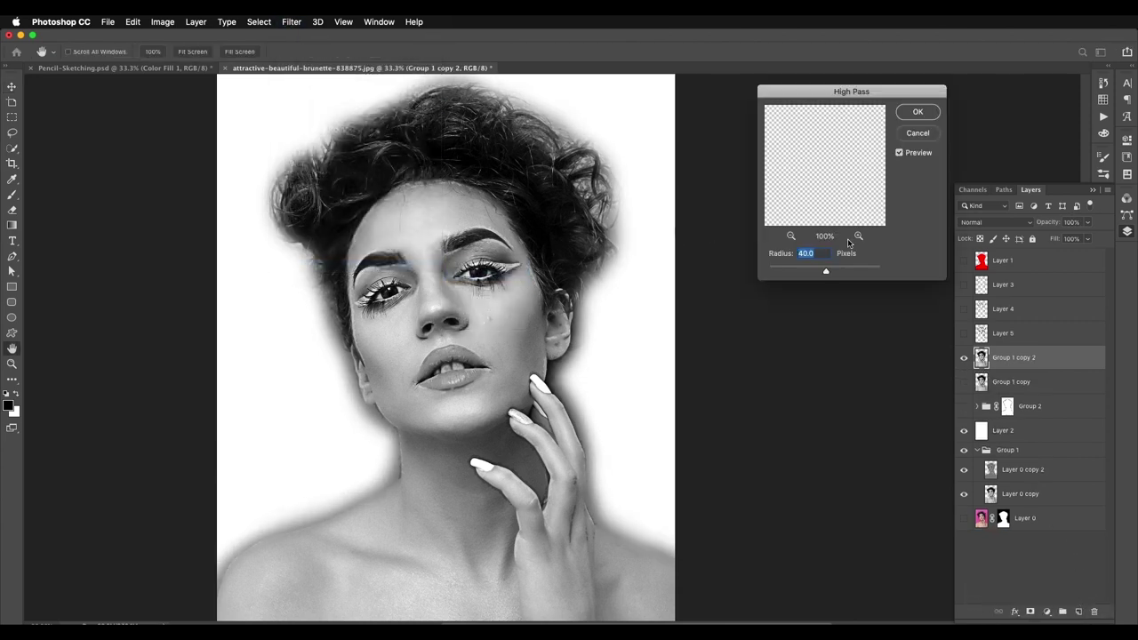
type("160")
key("Return")
- Increase the contrast of the 160-pixel High Pass layer with a Brightness/Contrast adjustment
left_click(162, 21)
mouse_move(181, 54)
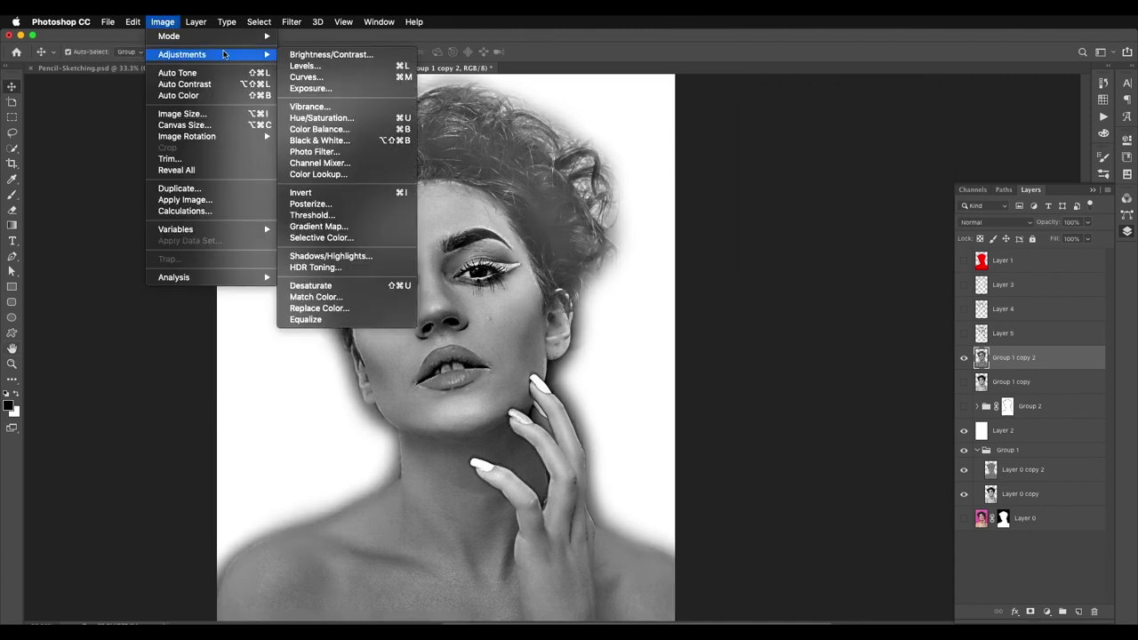
left_click(329, 55)
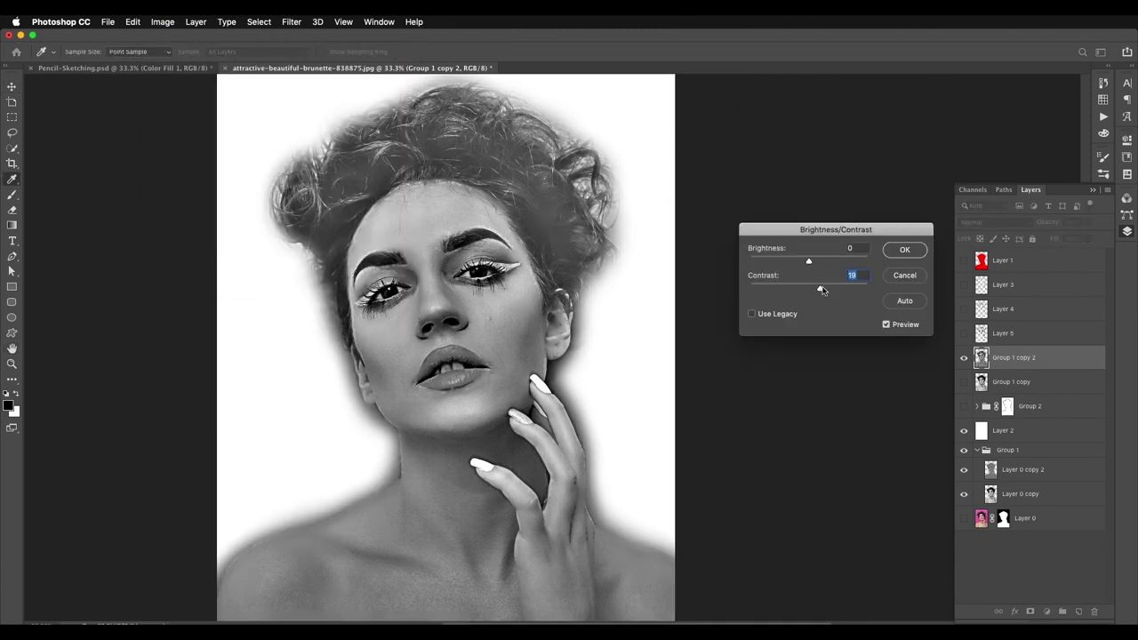
left_click(904, 250)
- Apply the Cutout filter to the duplicated portrait layer with 7 levels, Edge Simplicity 4 and Edge Fidelity 2
left_click(291, 21)
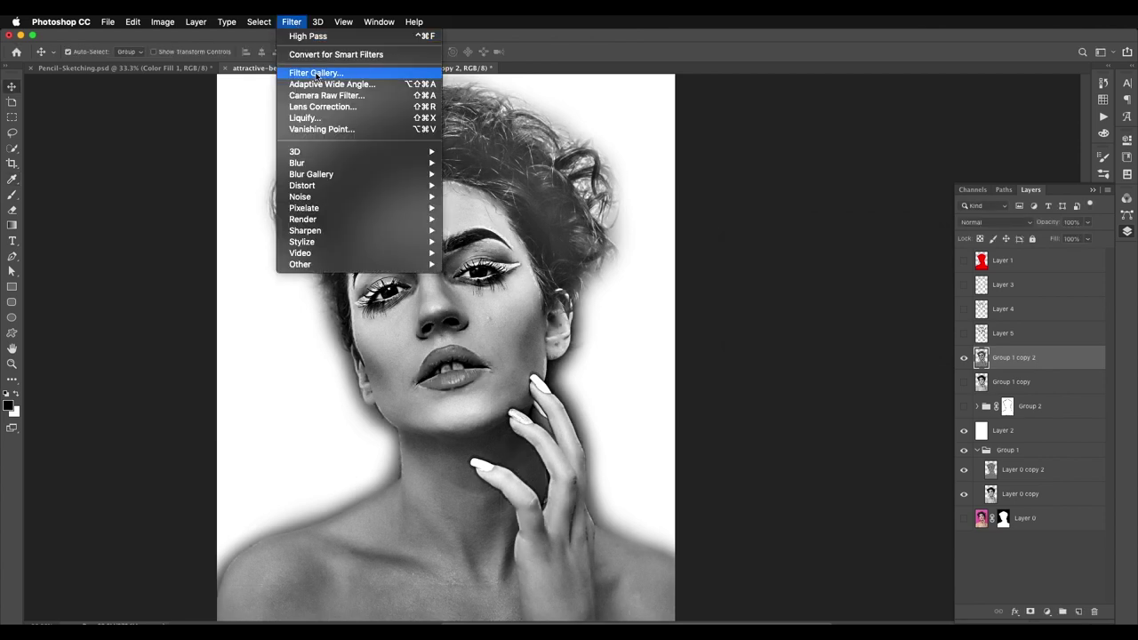
left_click(316, 72)
left_click(737, 82)
left_click(916, 132)
left_click(926, 132)
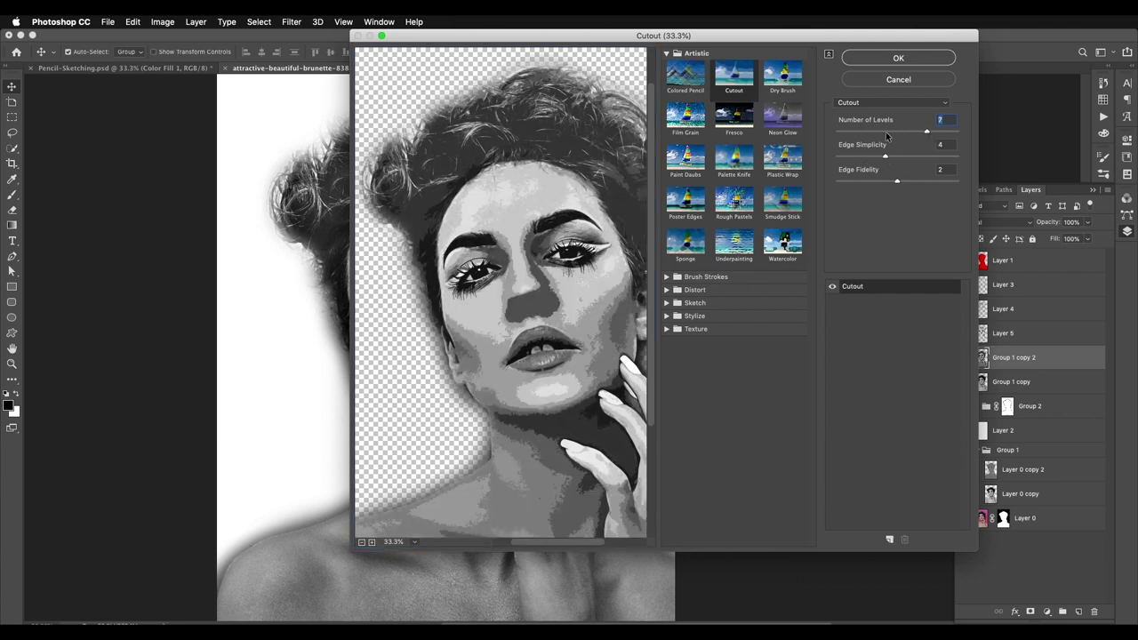
left_click(914, 61)
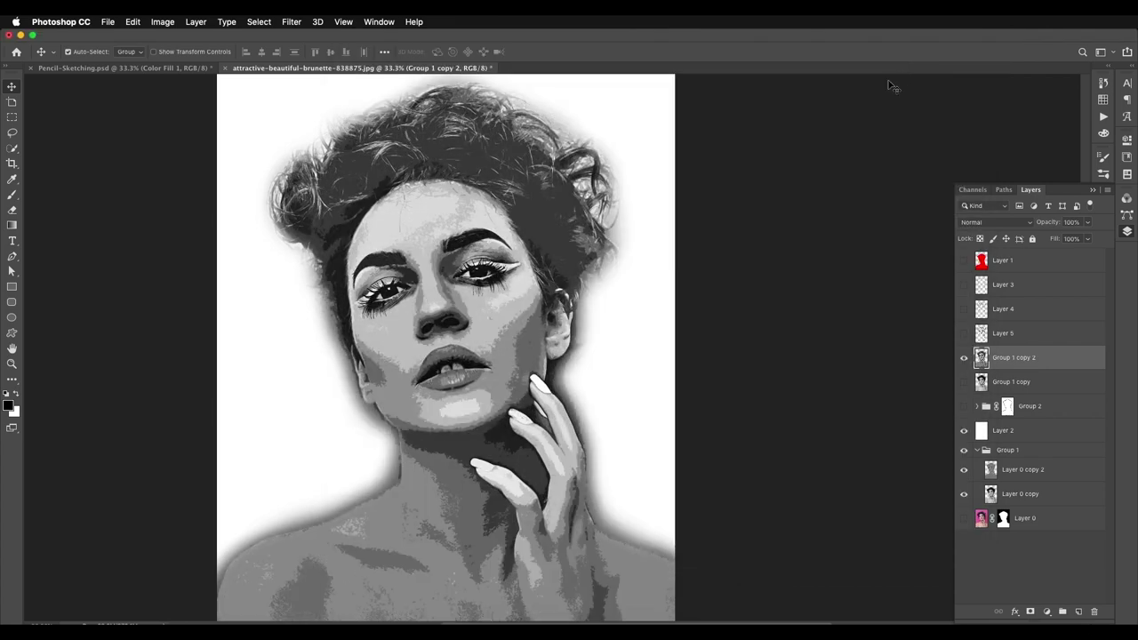
- Strongly increase the contrast of the Cutout result on Group 1 copy 2 with Brightness/Contrast
left_click(161, 21)
mouse_move(178, 51)
left_click(382, 53)
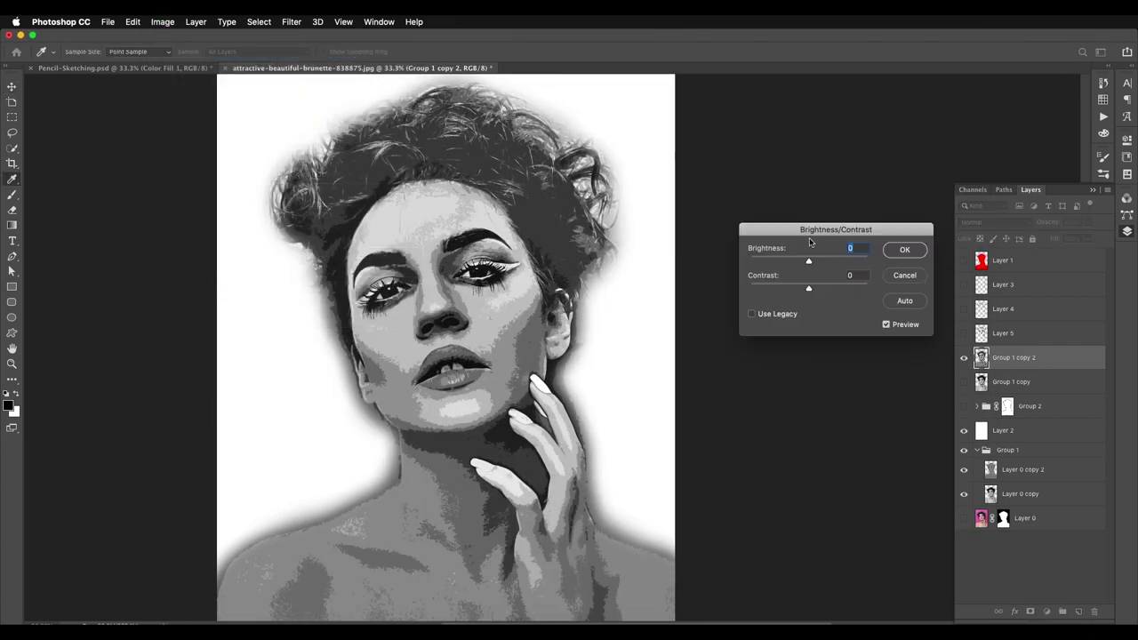
left_click_drag(810, 289, 867, 289)
left_click(900, 251)
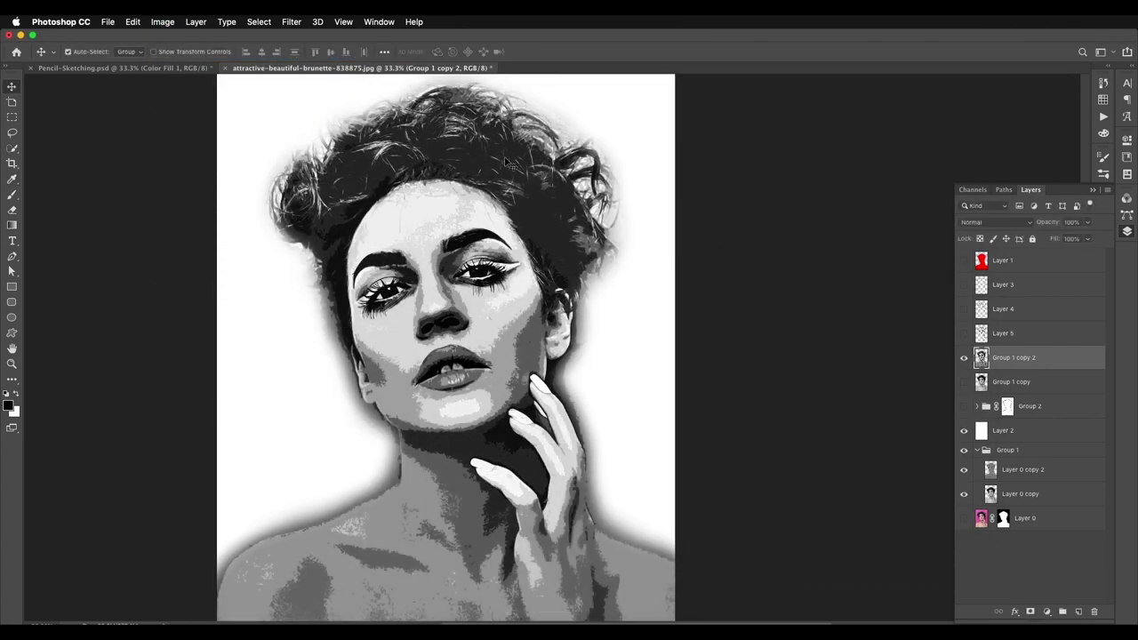
- Copy the shadows of Group 1 copy 2 to a new layer using Color Range at Fuzziness 23% and Range 85, and remove the source layer
left_click(263, 25)
left_click(281, 141)
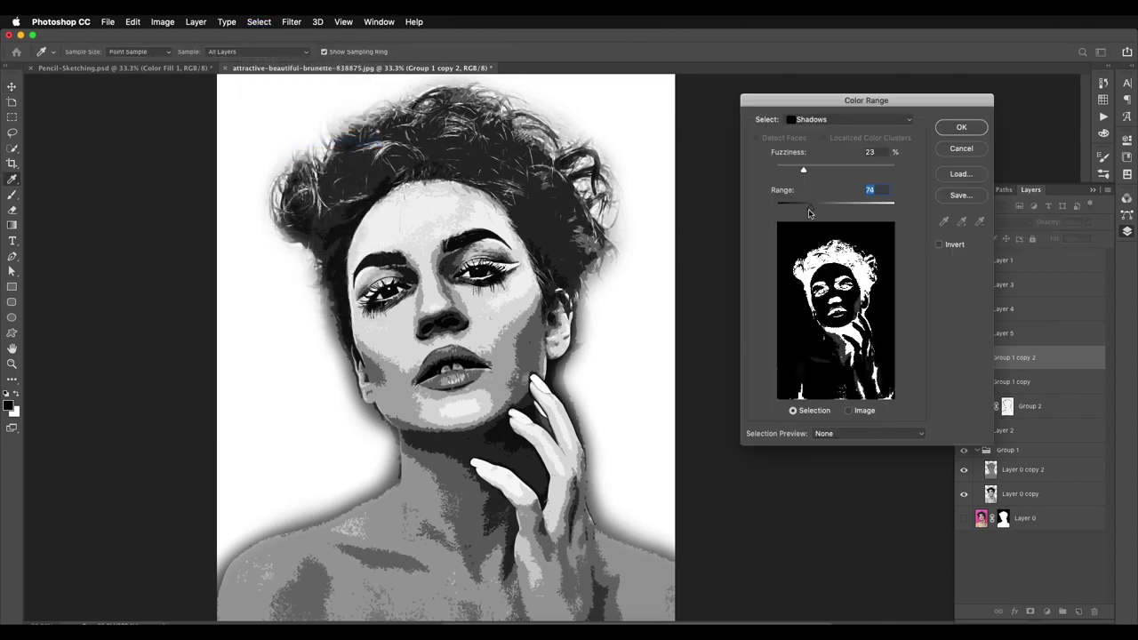
left_click_drag(808, 212, 815, 210)
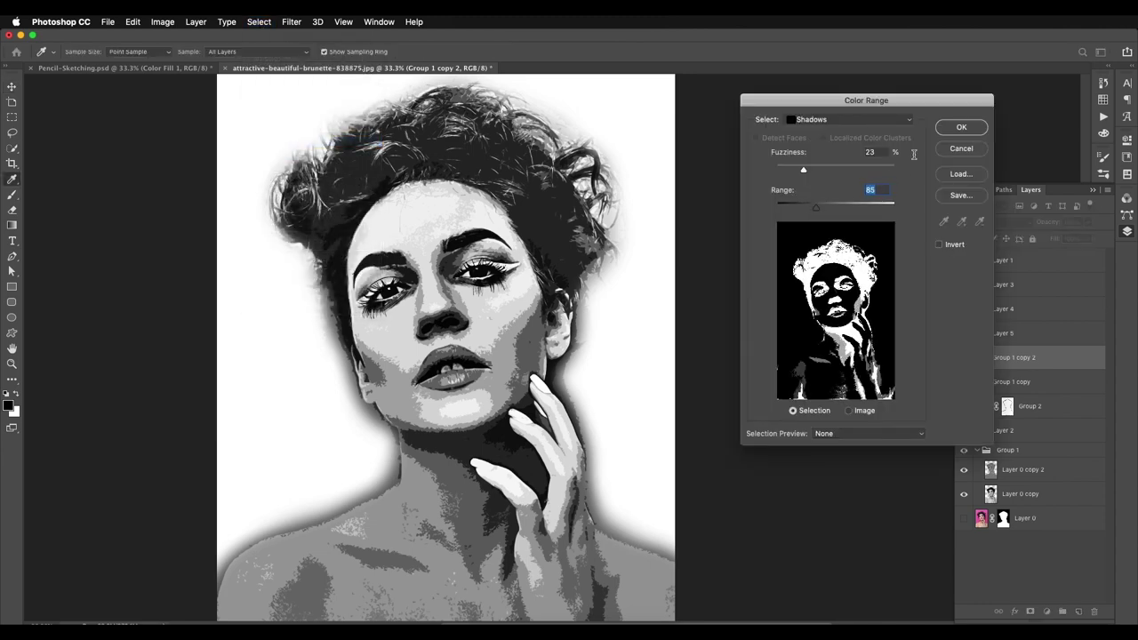
left_click(949, 130)
key("ctrl+j")
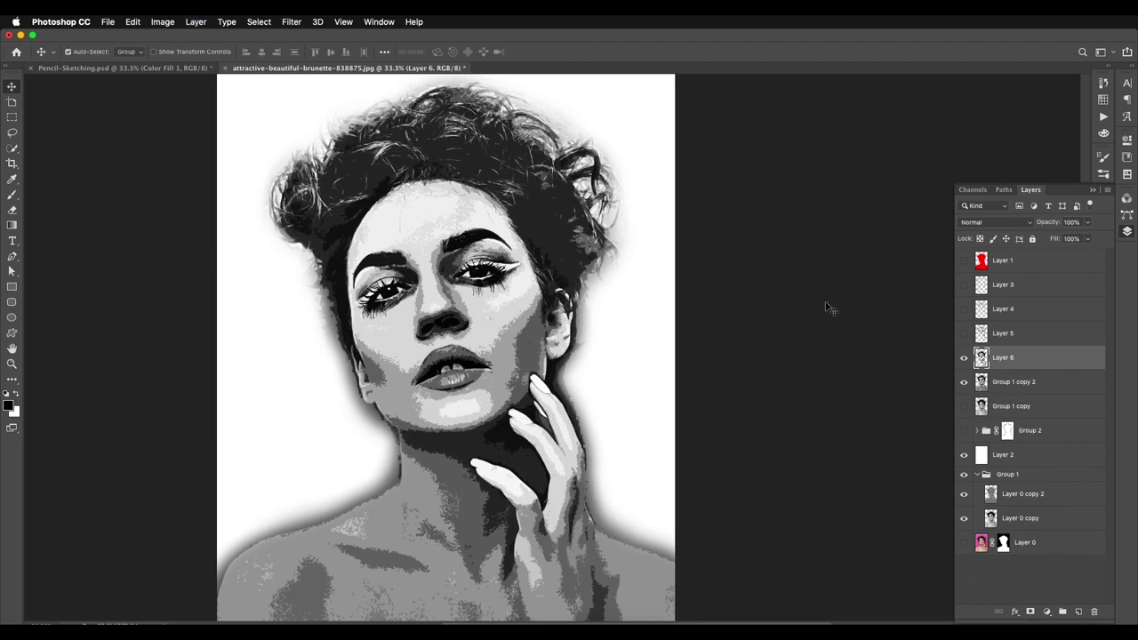
left_click(964, 382)
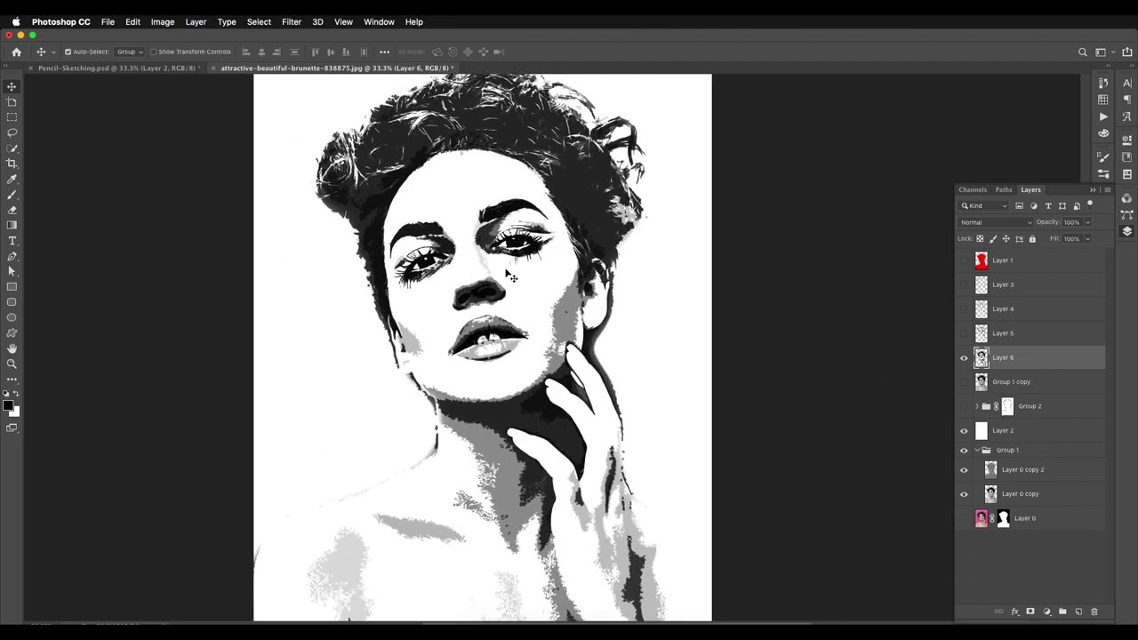
- Erase the eyes, eyebrows and nose from Layer 6, keeping the hair, lips and neck shading
key("e")
mouse_move(511, 277)
left_mouse_down()
mouse_move(488, 209)
mouse_move(535, 220)
mouse_move(526, 255)
mouse_move(485, 278)
mouse_move(415, 283)
mouse_move(403, 240)
mouse_move(467, 241)
left_mouse_up()
left_click(12, 87)
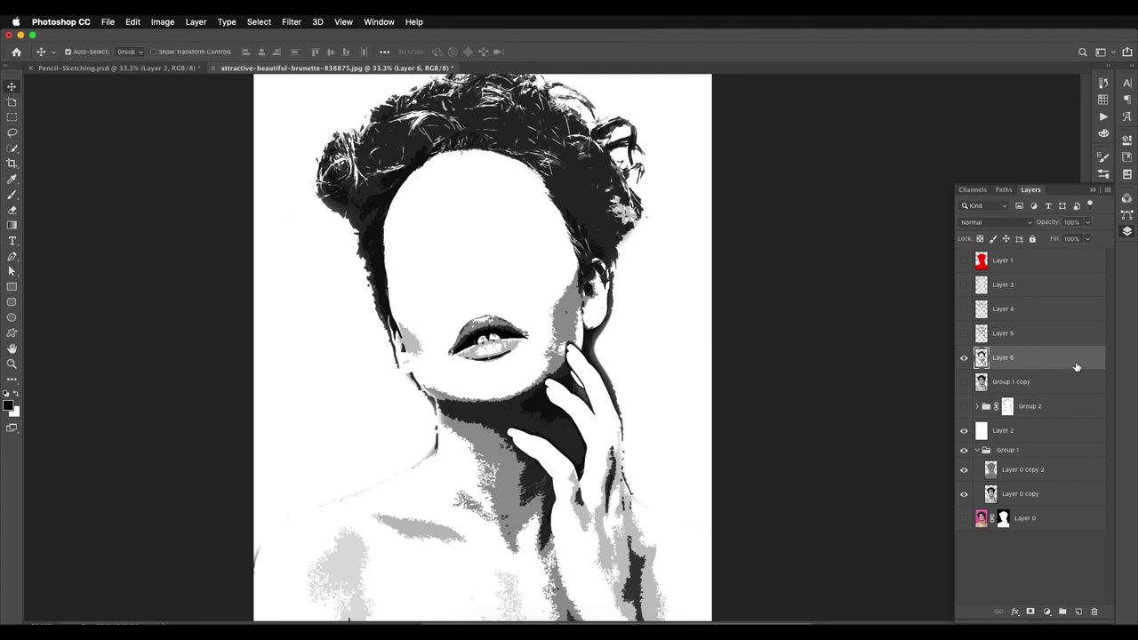
- Add a Multiply Pattern Overlay to Layer 6 using a pencil-hatch pattern at 100% opacity and 50% scale, and lower the layer's fill to 0%
double_click(1062, 370)
left_click(727, 263)
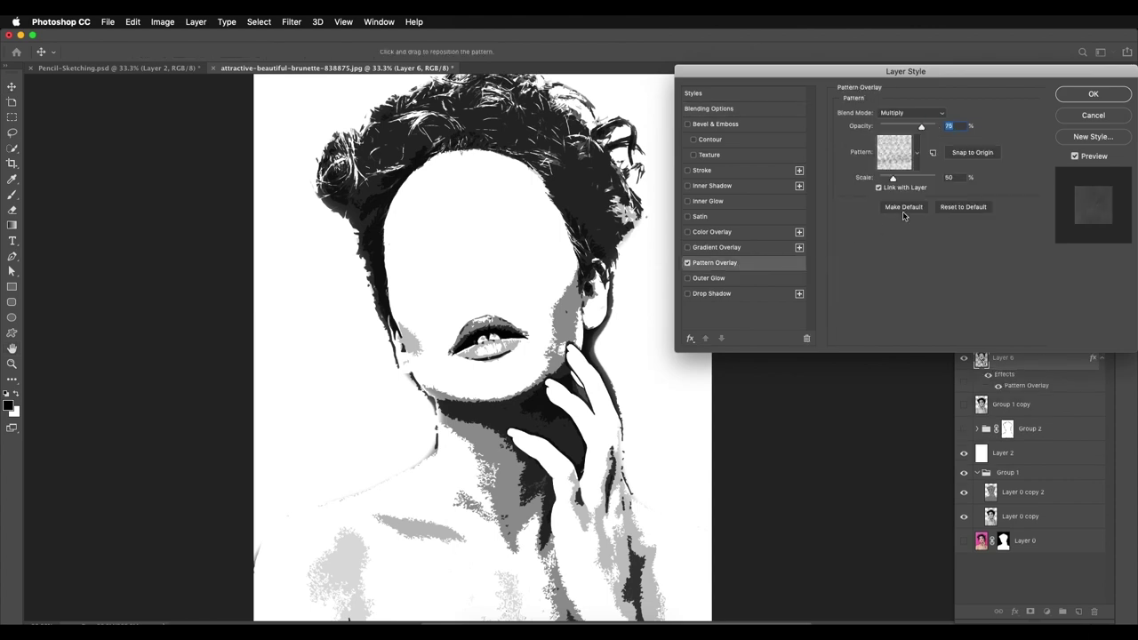
left_click(917, 156)
left_click(932, 226)
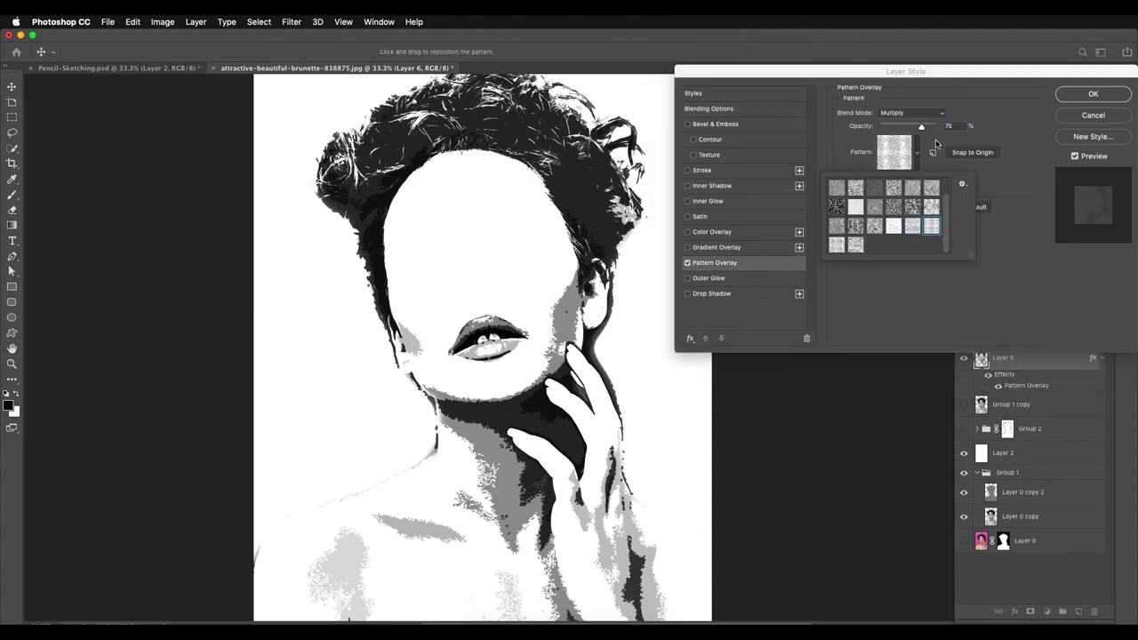
left_click(935, 132)
left_click_drag(923, 127, 942, 129)
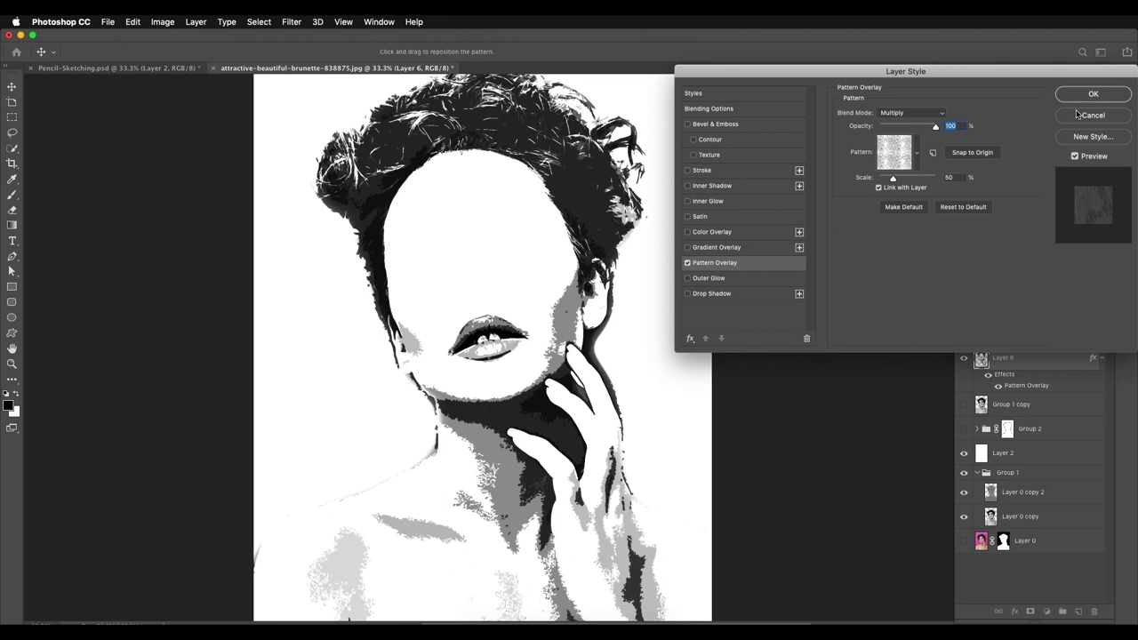
left_click(1079, 96)
left_click(1093, 240)
left_click_drag(1086, 254, 1032, 254)
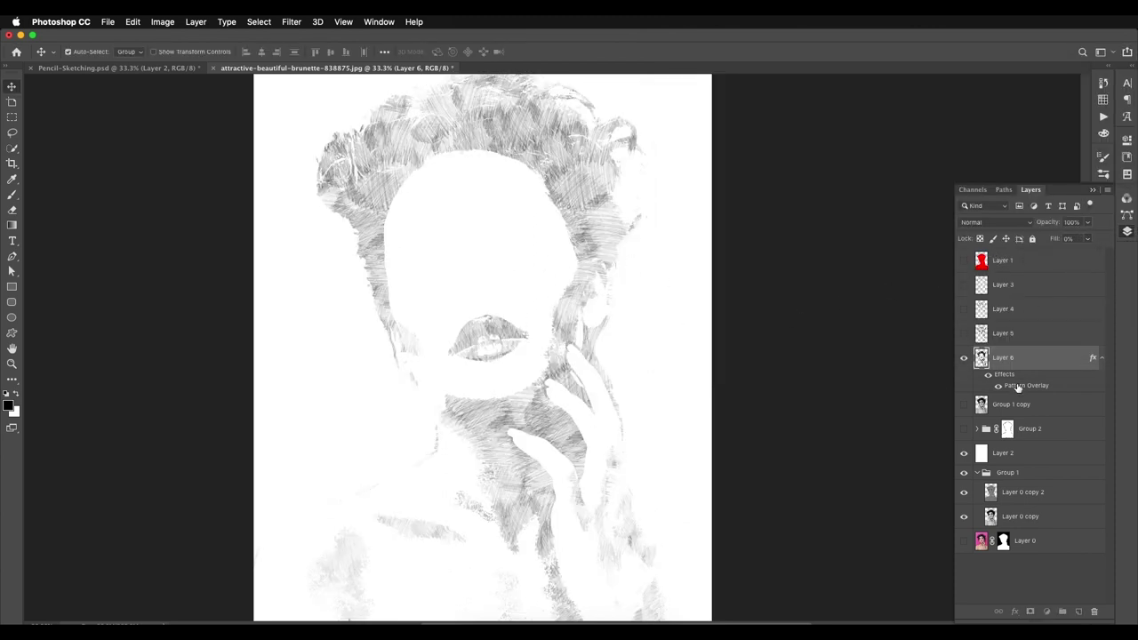
- Reposition the hatch pattern of Layer 6's Pattern Overlay on the portrait
double_click(1018, 386)
mouse_move(608, 188)
left_mouse_down()
mouse_move(578, 177)
mouse_move(610, 189)
left_mouse_up()
left_click(898, 164)
left_click(1069, 108)
left_click(1083, 114)
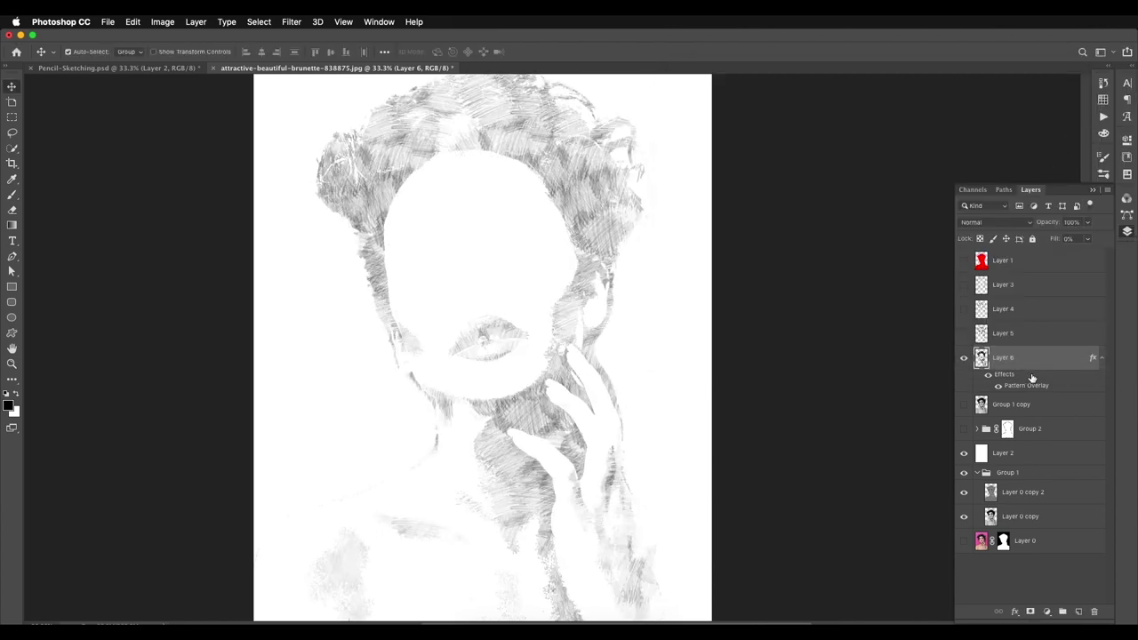
- Show Layer 4 and Layer 5 and lower the fill of both to 0%
left_click(963, 334)
left_click(964, 308)
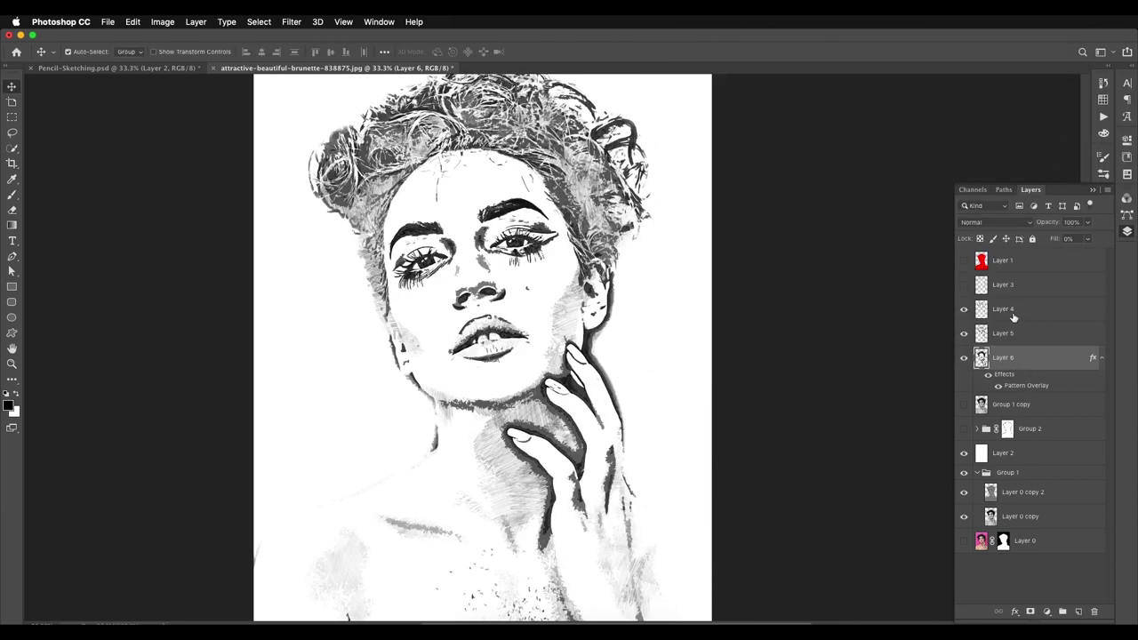
left_click(1016, 309)
left_click(1016, 333, "shift")
left_click(1087, 240)
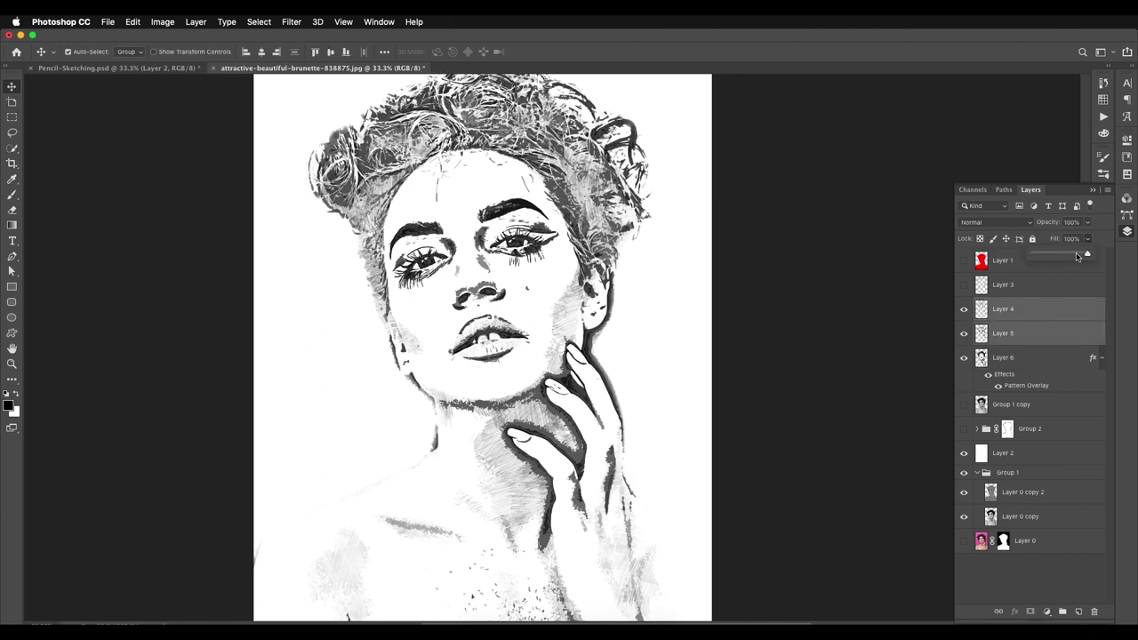
left_click_drag(1086, 254, 1021, 285)
- Copy the Pattern Overlay from Layer 6 to Layer 5 and give it another hatch pattern at 75% opacity and 50% scale
left_click_drag(1041, 388, 1032, 338)
double_click(1023, 362)
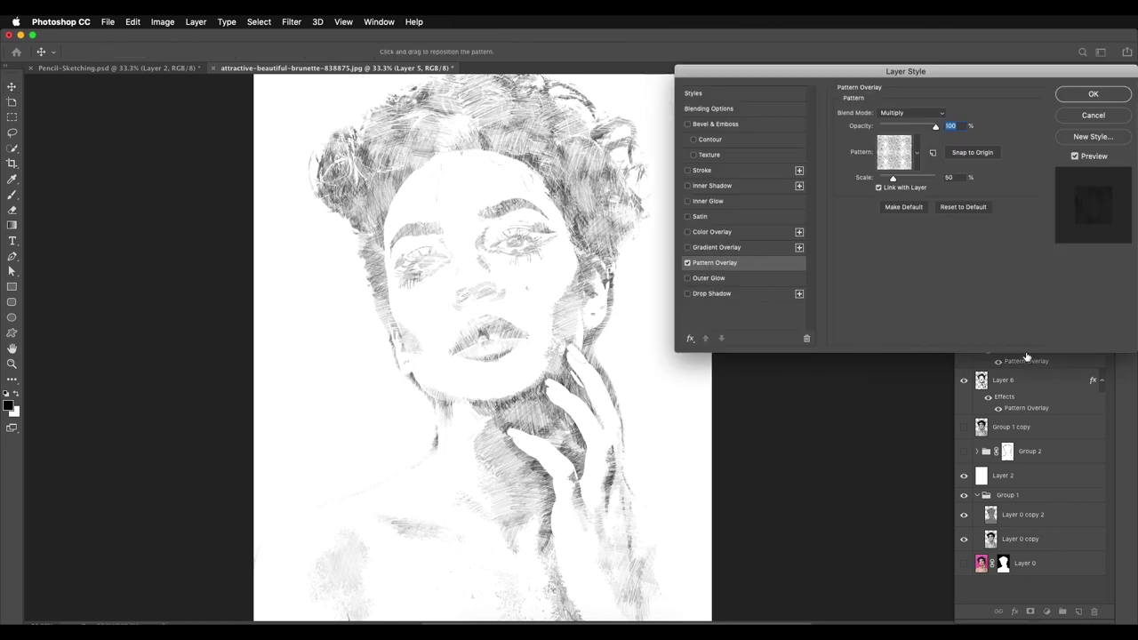
left_click(917, 154)
left_click(863, 245)
left_click(934, 131)
left_click(932, 127)
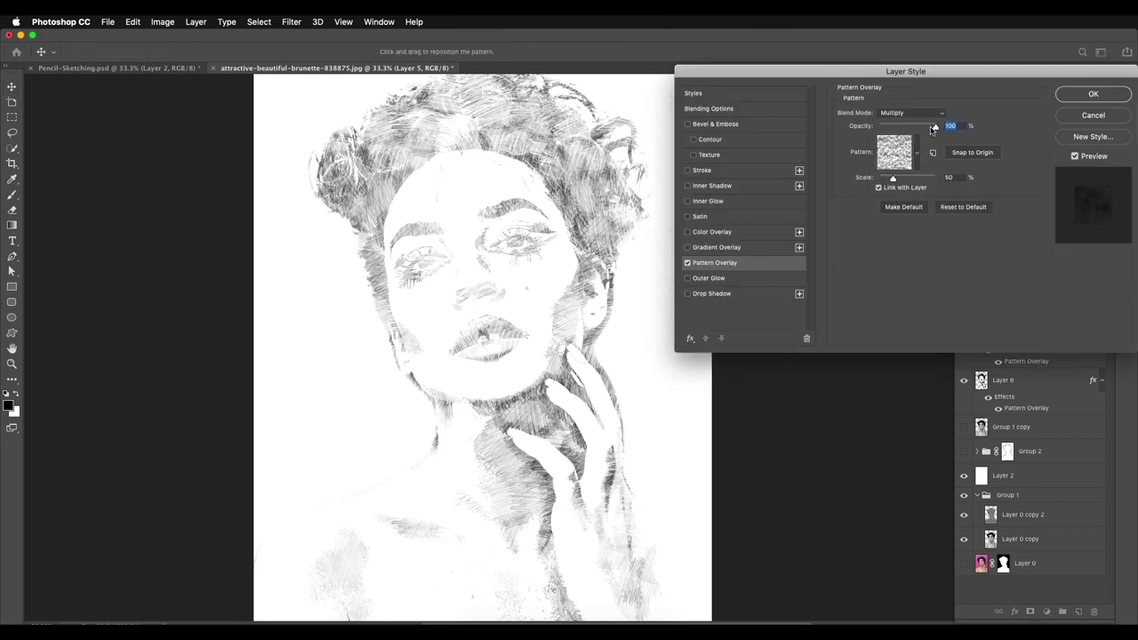
type("75")
key("Tab")
double_click(950, 177)
type("50")
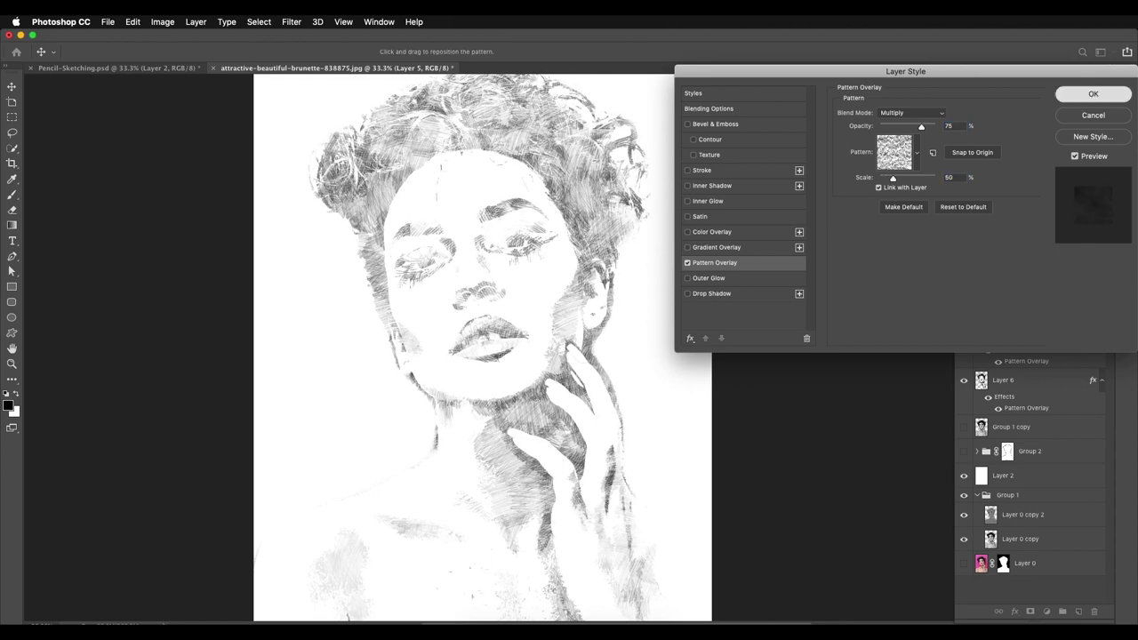
key("Return")
- Copy the Pattern Overlay from Layer 5 to Layer 4 and give it a different hatch pattern at 50% opacity
mouse_move(1026, 361)
left_mouse_down()
mouse_move(1052, 352)
mouse_move(1058, 308)
left_mouse_up()
left_click(1048, 309)
double_click(1027, 337)
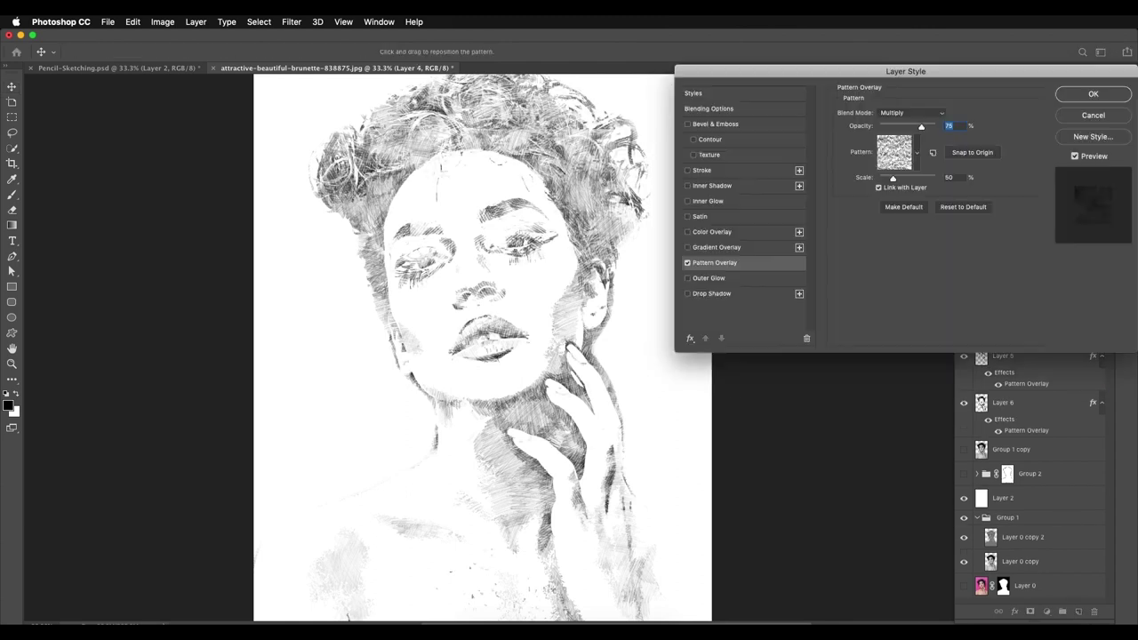
type("5")
left_click(916, 153)
left_click(836, 243)
key("Return")
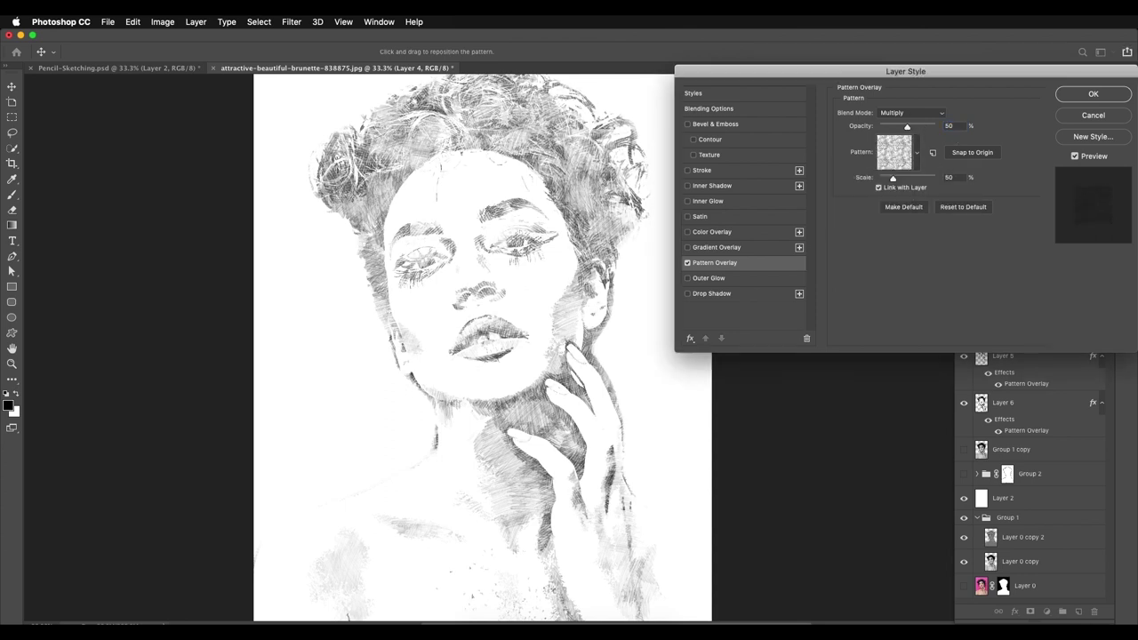
key("Return")
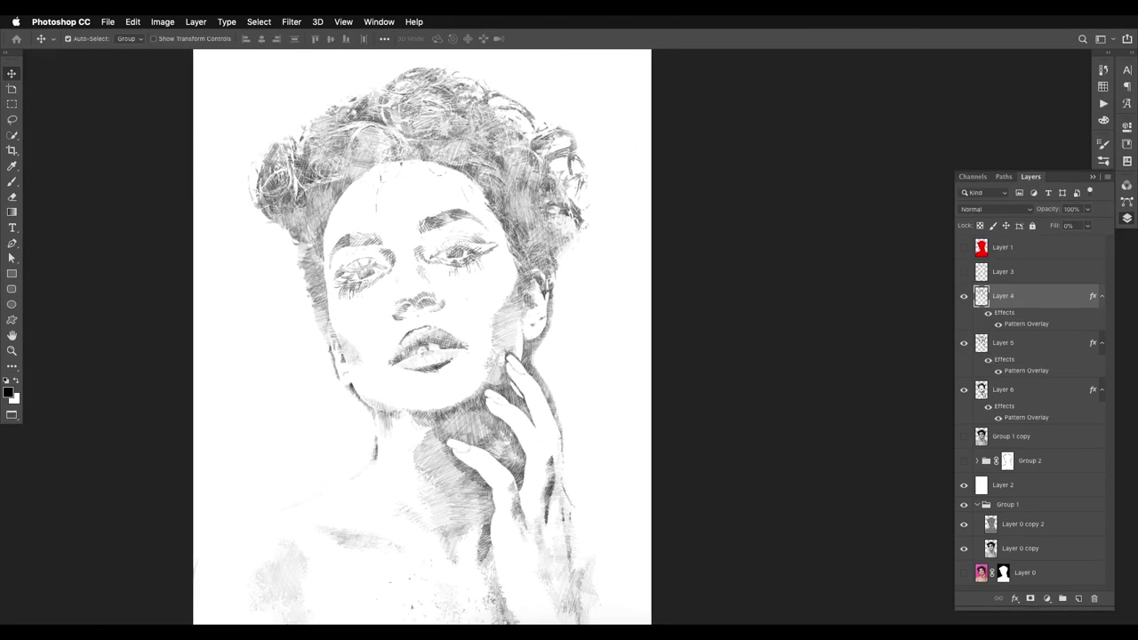
- Group Layers 4, 5 and 6 and place the group directly below Group 1 copy
left_click(981, 389, "shift")
key("super+g")
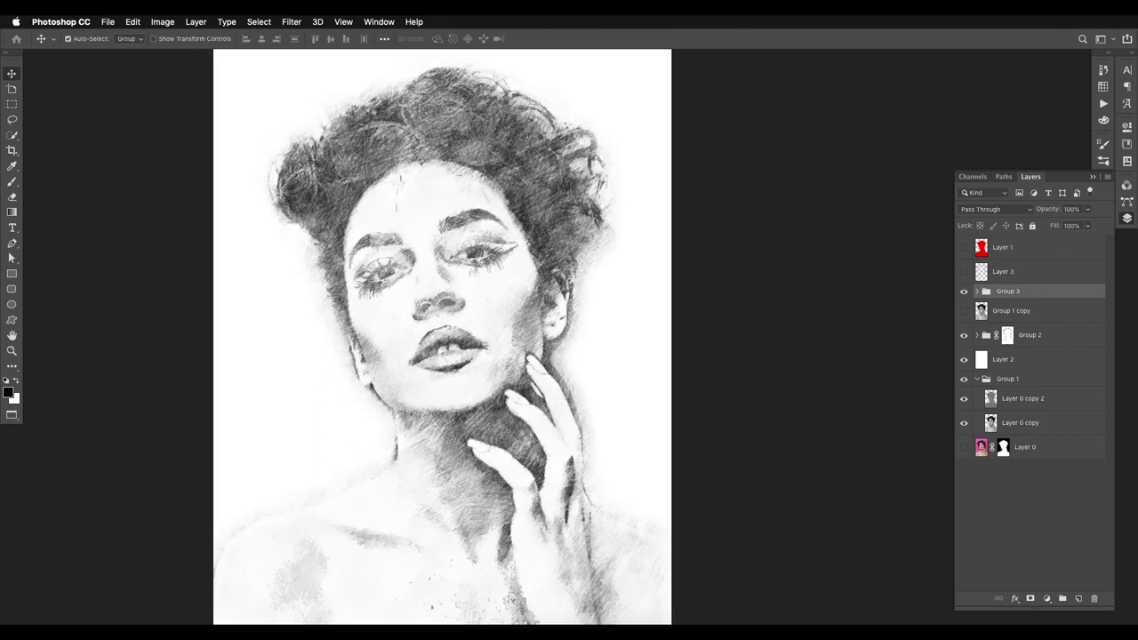
left_click_drag(1008, 292, 1007, 320)
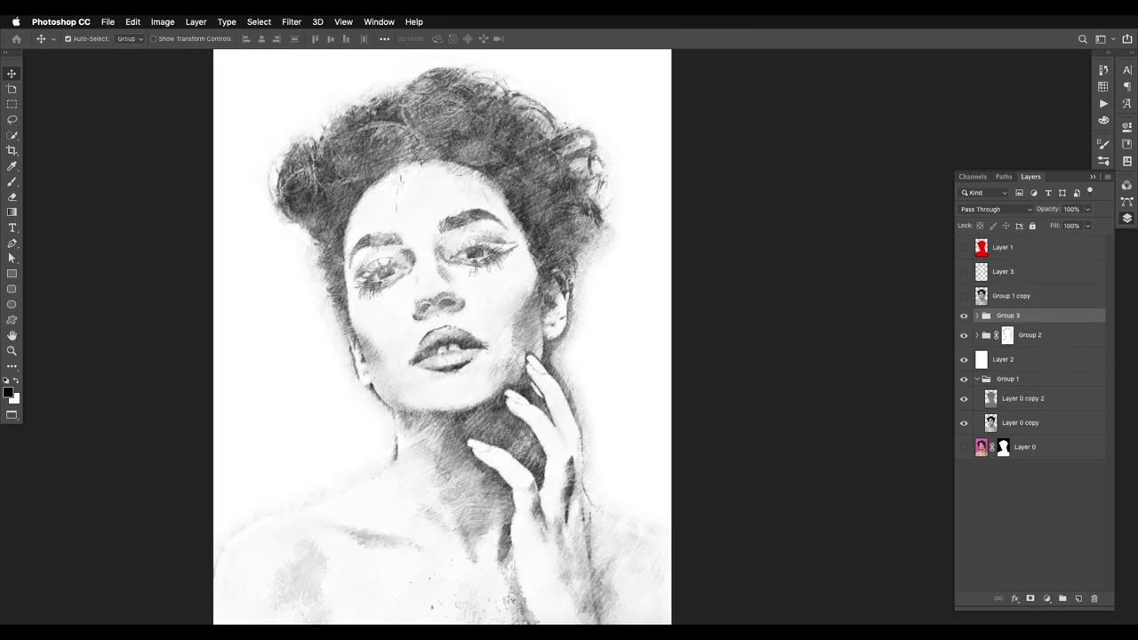
- Duplicate the greyscale portrait layer Group 1 copy 2 and hide the source layer
left_click(964, 296)
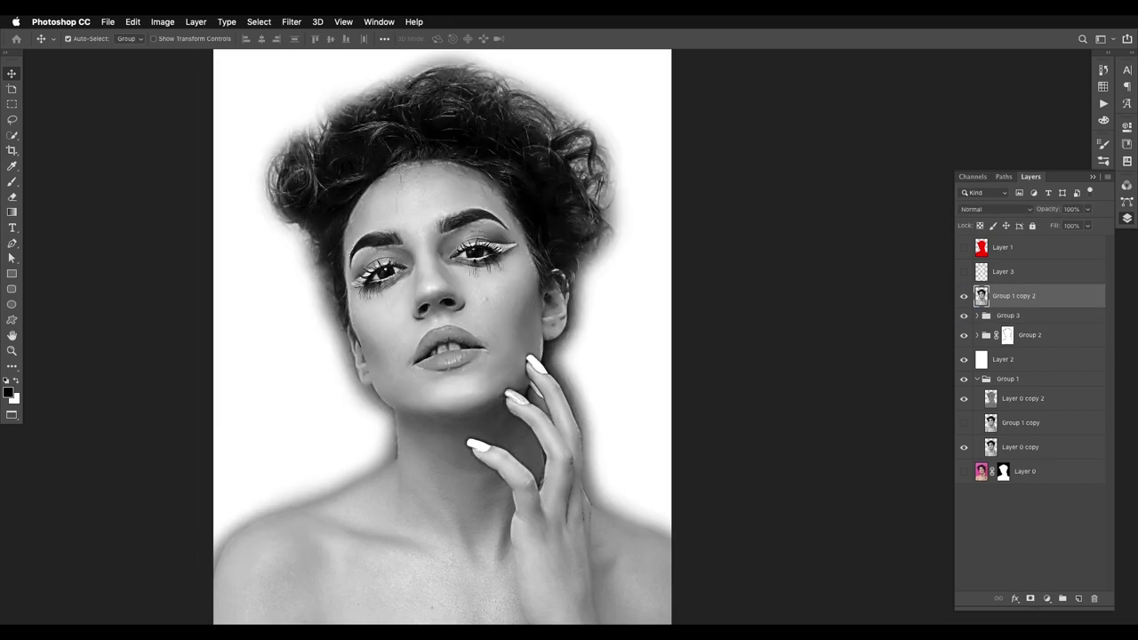
left_click(964, 296)
left_click(963, 296)
left_click_drag(1070, 301, 1078, 598)
left_click(1022, 320)
left_click(964, 320)
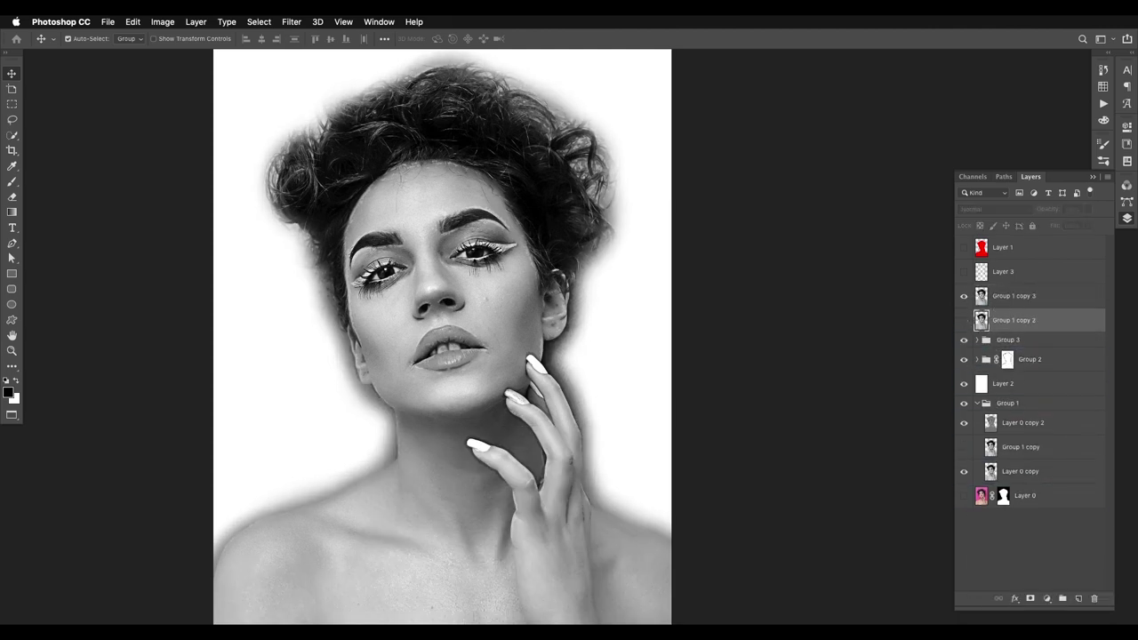
- Lighten the shadows of Group 1 copy 3 with a Shadows/Highlights adjustment
left_click(1022, 296)
left_click(162, 22)
mouse_move(244, 54)
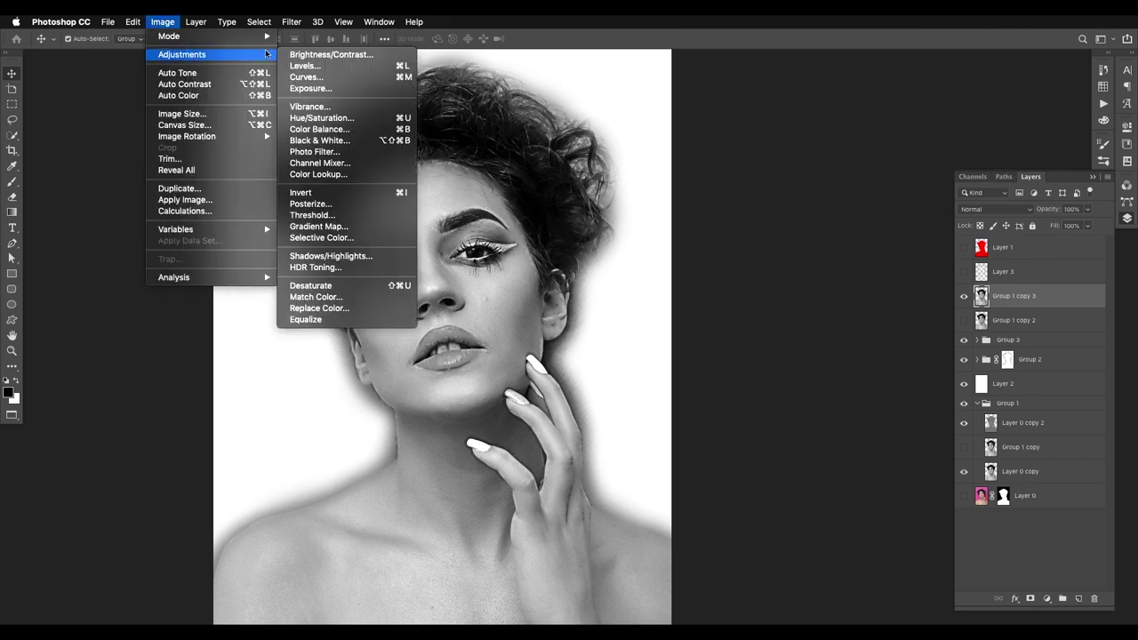
left_click(355, 256)
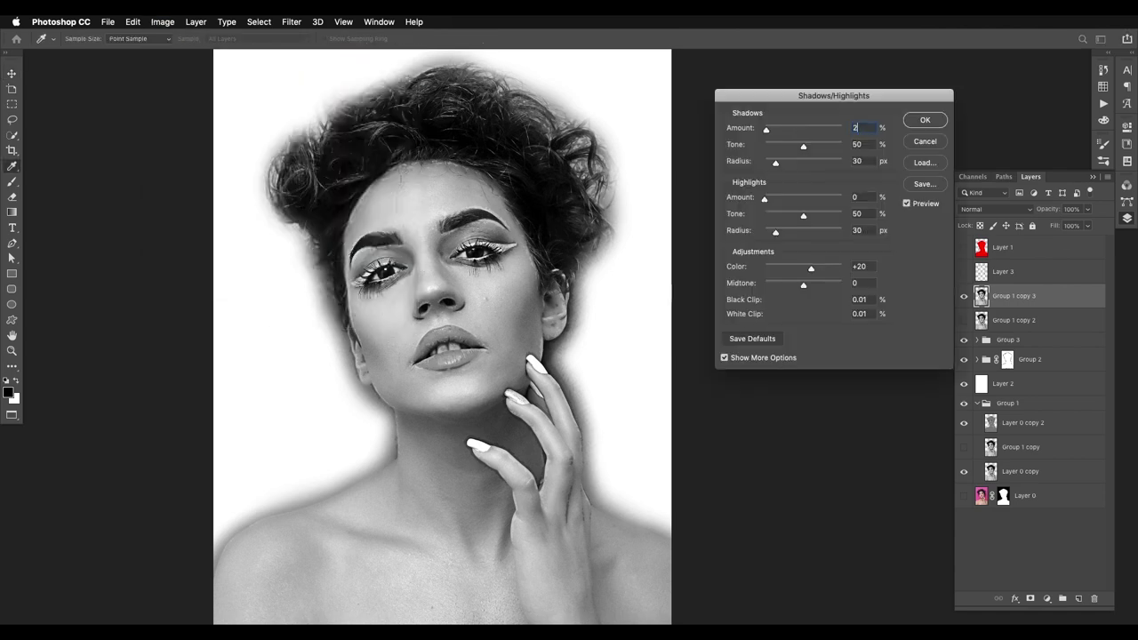
key("Return")
- Apply the High Pass filter to Group 1 copy 3
left_click(292, 21)
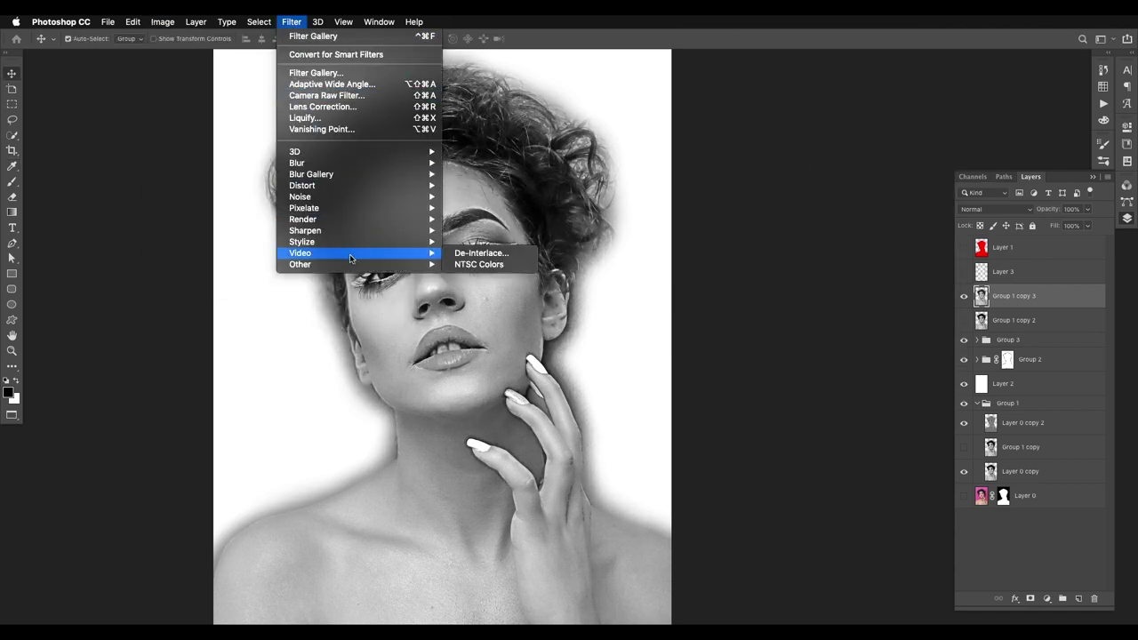
mouse_move(396, 264)
left_click(477, 275)
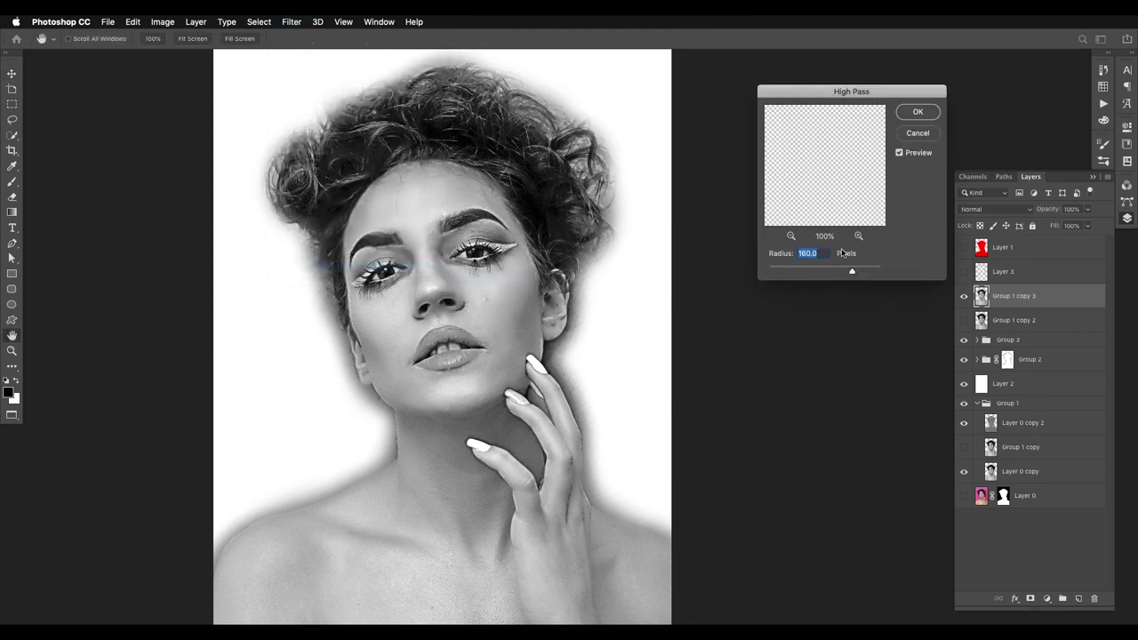
key("Return")
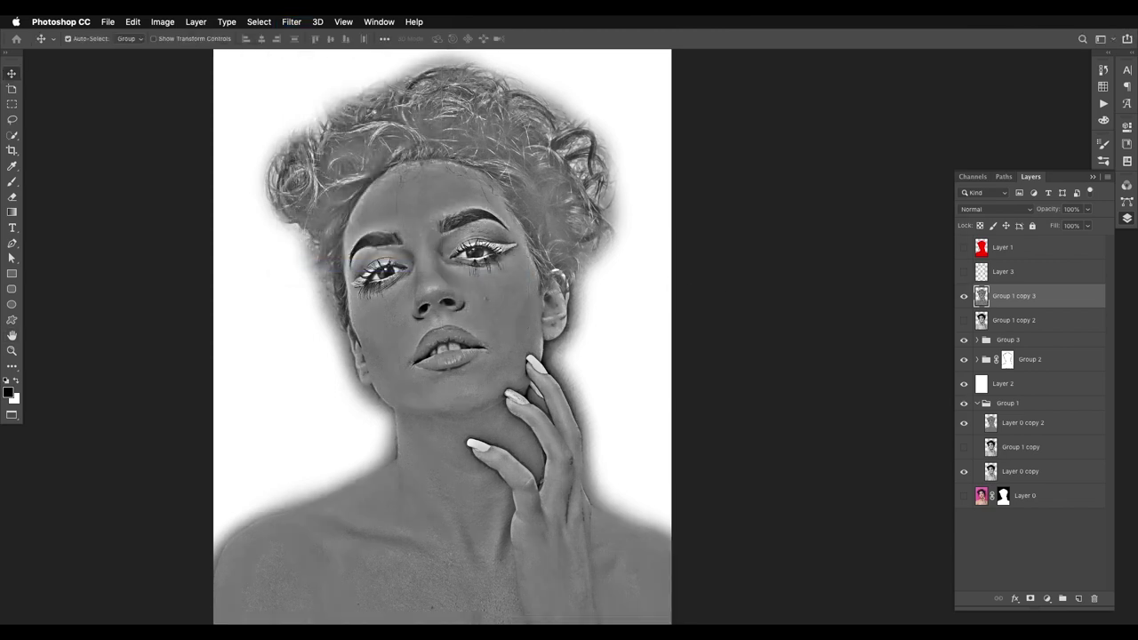
- Moderately increase the contrast of the High Pass result on Group 1 copy 3 with Brightness/Contrast
left_click(162, 21)
mouse_move(191, 50)
left_click(303, 58)
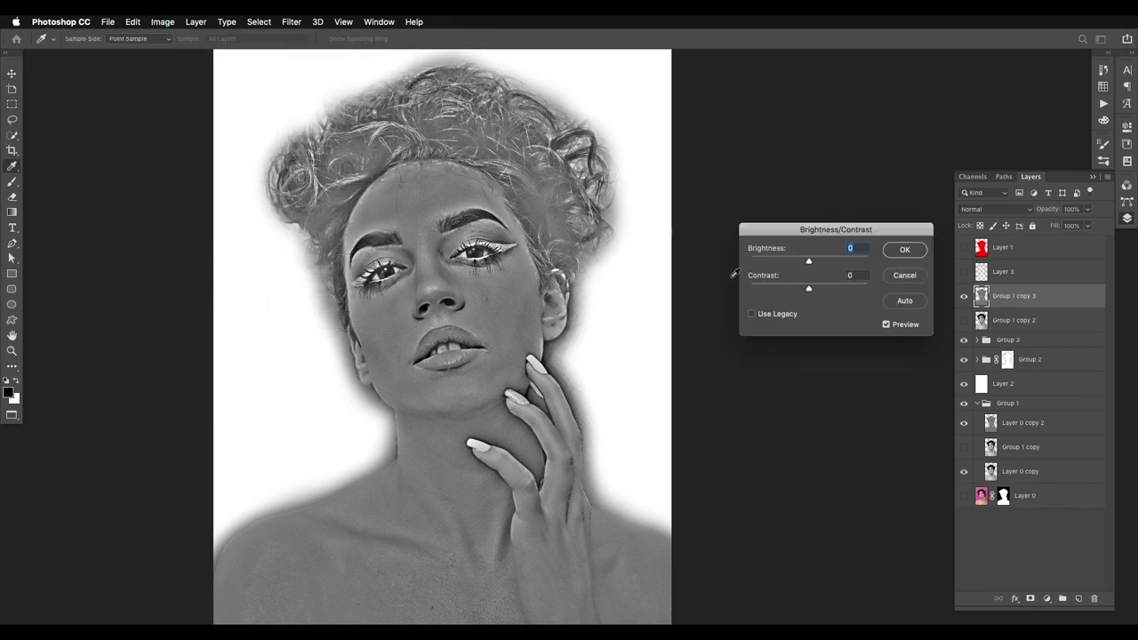
left_click_drag(811, 285, 829, 286)
left_click(904, 249)
- Apply the Cutout filter to Group 1 copy 3 to simplify its tones into flat areas
left_click(291, 21)
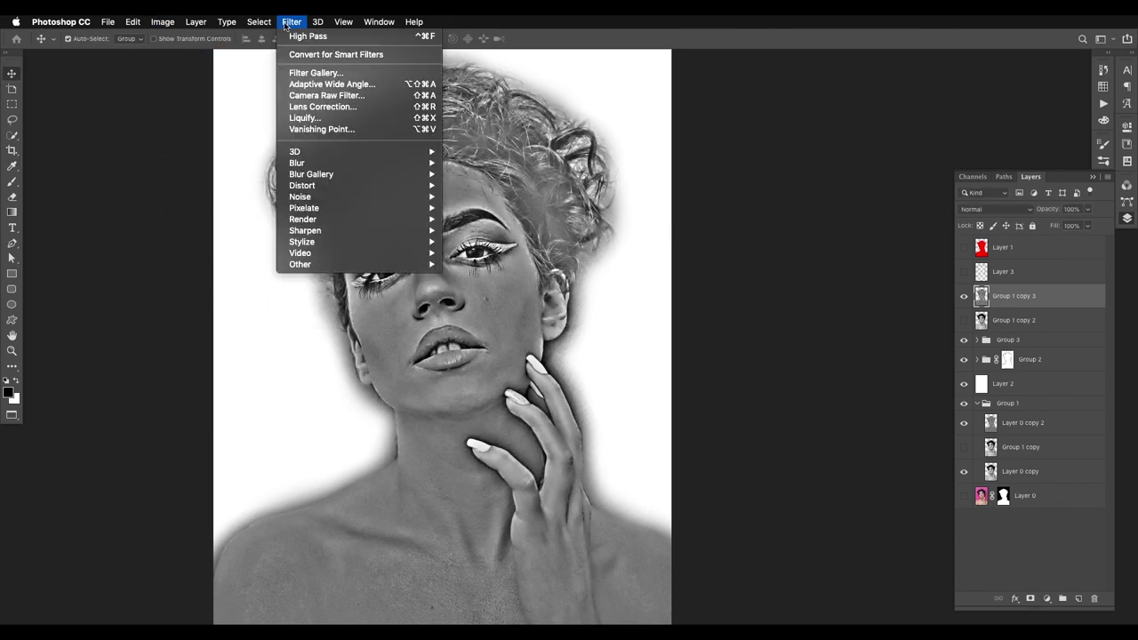
left_click(302, 72)
left_click_drag(917, 132, 928, 132)
left_click(872, 61)
- Set the contrast of the Cutout result on Group 1 copy 3 to 100 with Brightness/Contrast
left_click(163, 22)
mouse_move(180, 55)
left_click(298, 55)
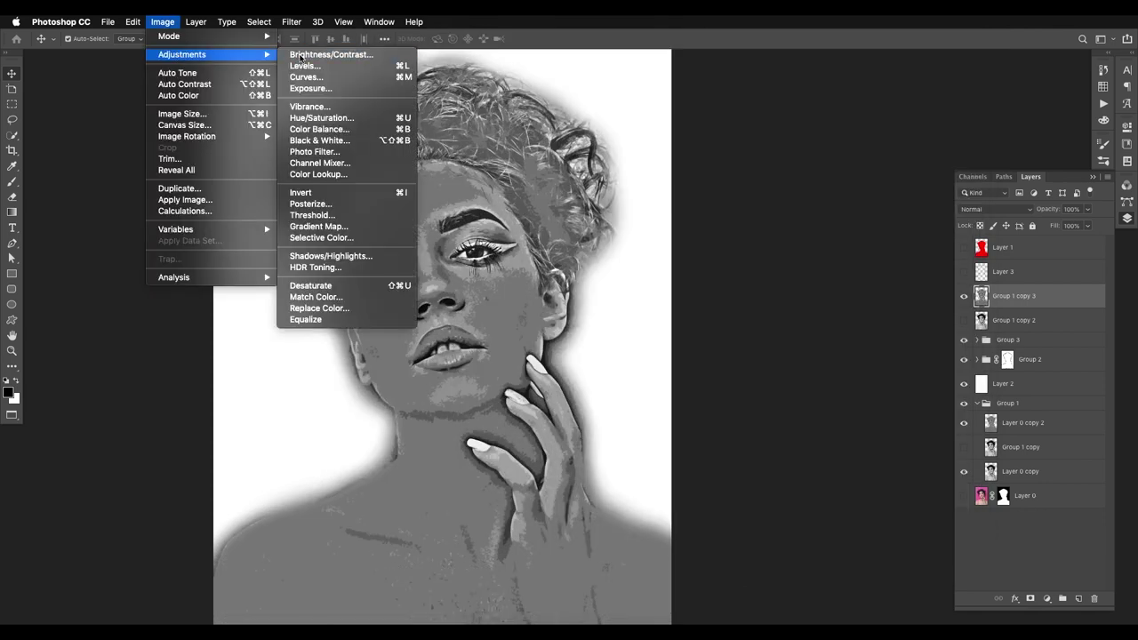
left_click_drag(810, 287, 868, 287)
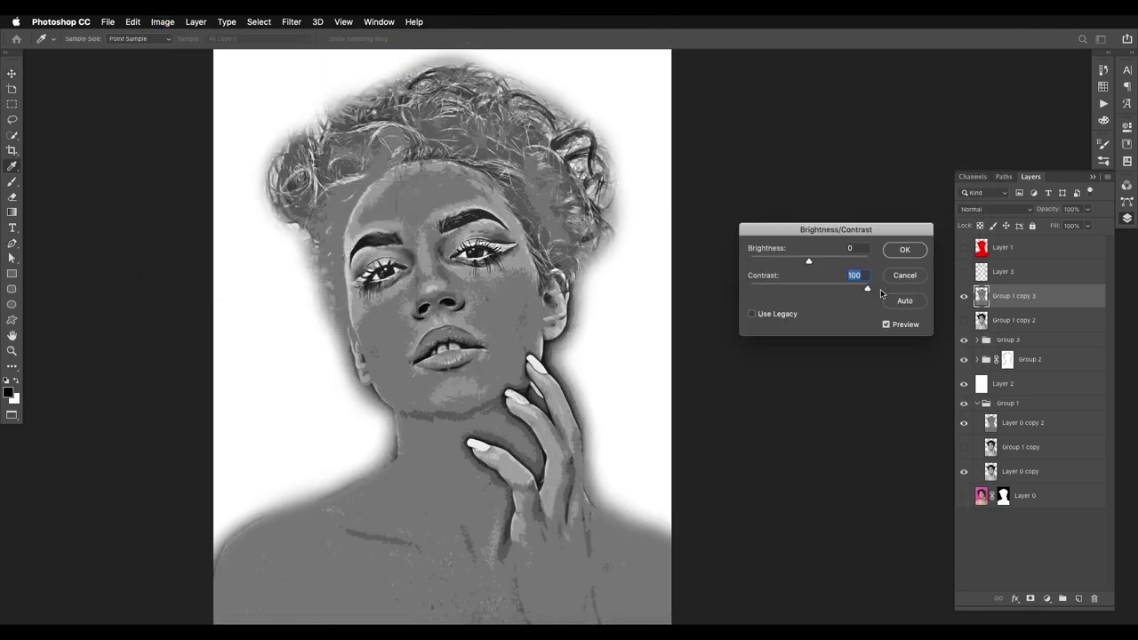
left_click(906, 253)
- Copy the shadows of Group 1 copy 3 to a new layer using Color Range at Fuzziness 18% and Range 71
left_click(258, 21)
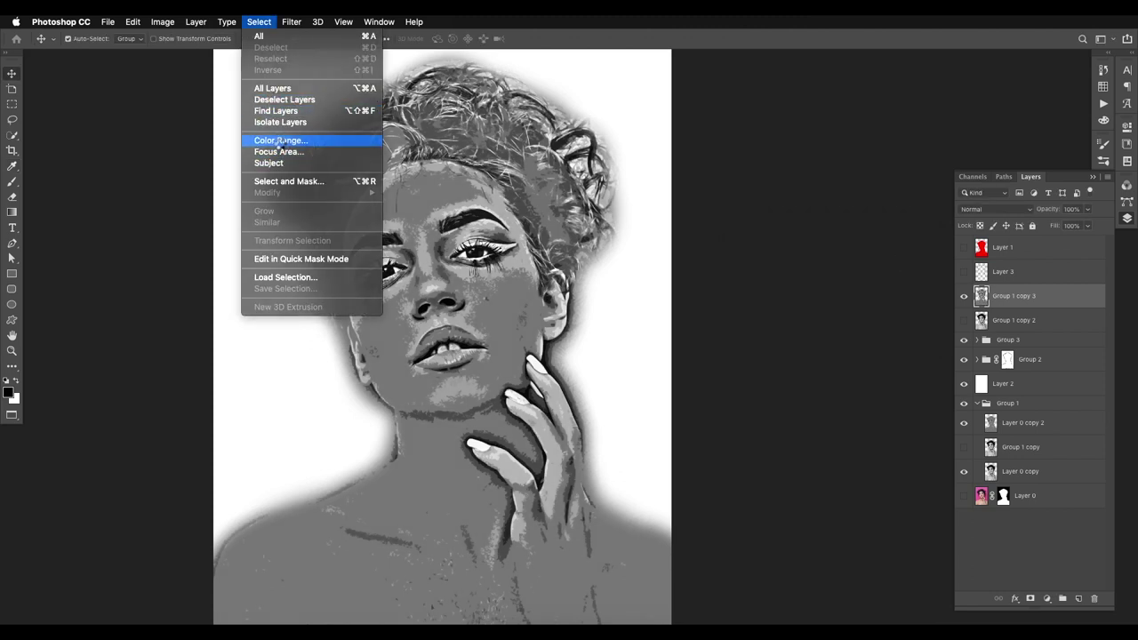
left_click(277, 141)
left_click_drag(820, 207, 810, 211)
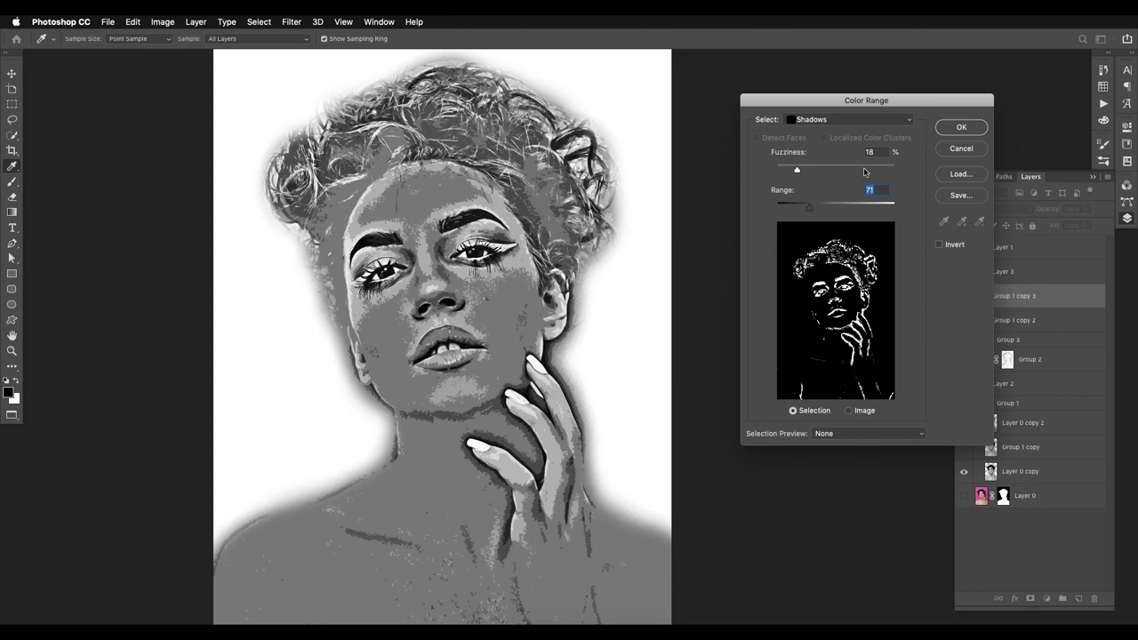
left_click(961, 128)
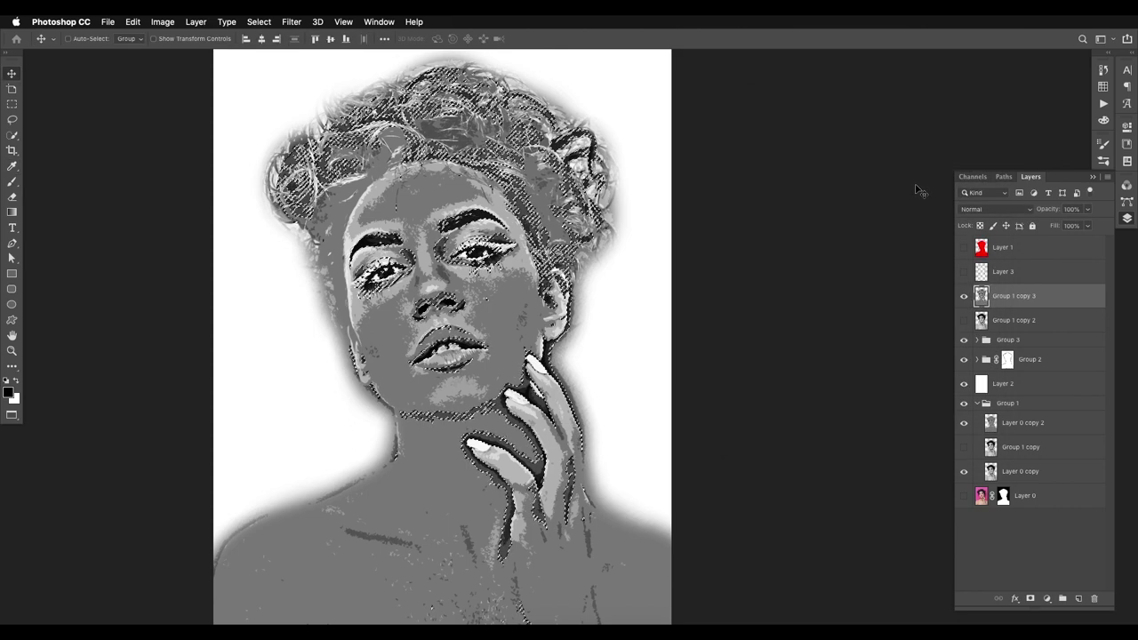
key("ctrl+j")
- Hide Group 3 and Group 2, and delete the source layers Group 1 copy 3 and Group 1 copy 2
left_click(963, 363)
left_click(963, 383)
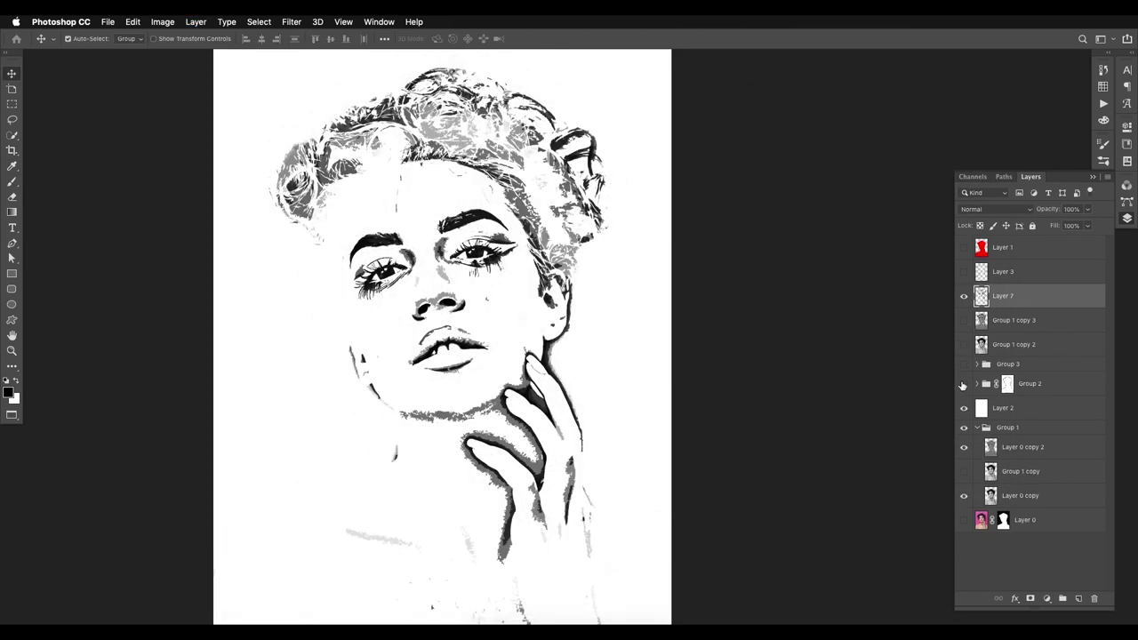
scroll(475, 241, "down", 1)
left_click_drag(463, 228, 470, 258)
left_click_drag(1008, 323, 1095, 597)
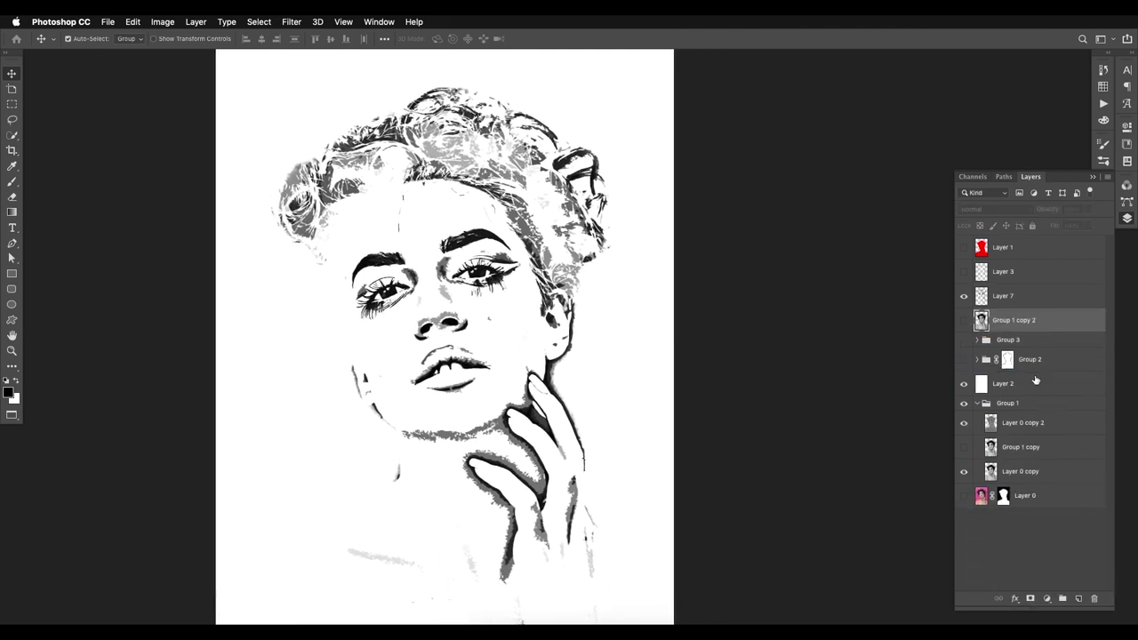
left_click_drag(998, 320, 1094, 597)
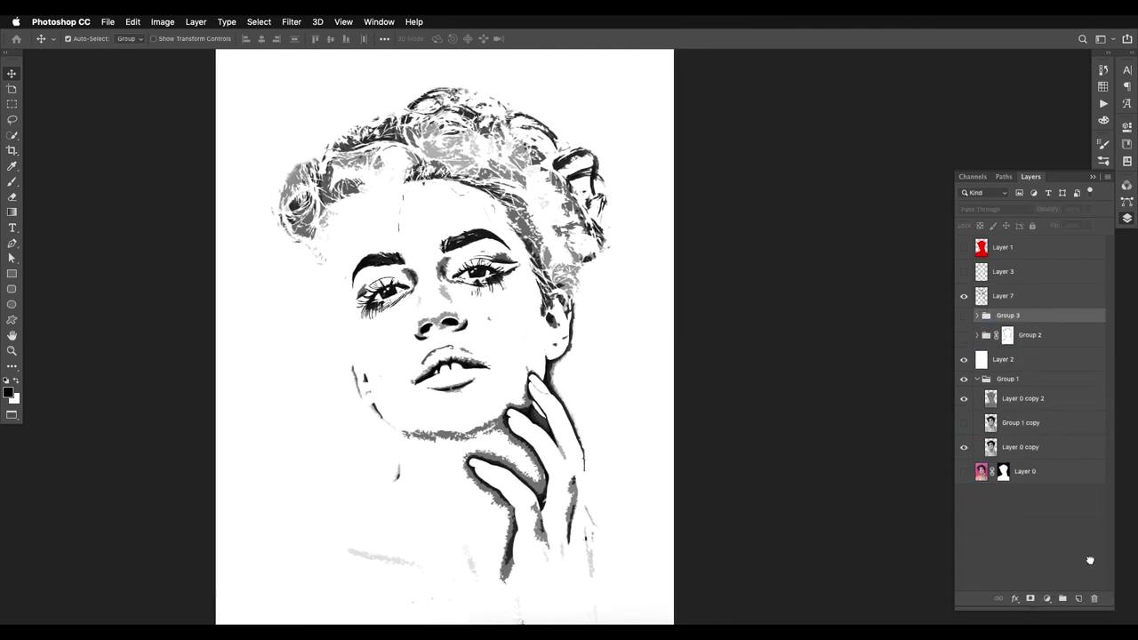
- Check Layer 7 together with Groups 2 and 3, and duplicate Layer 7 with both groups hidden
left_click(963, 314)
left_click(963, 334)
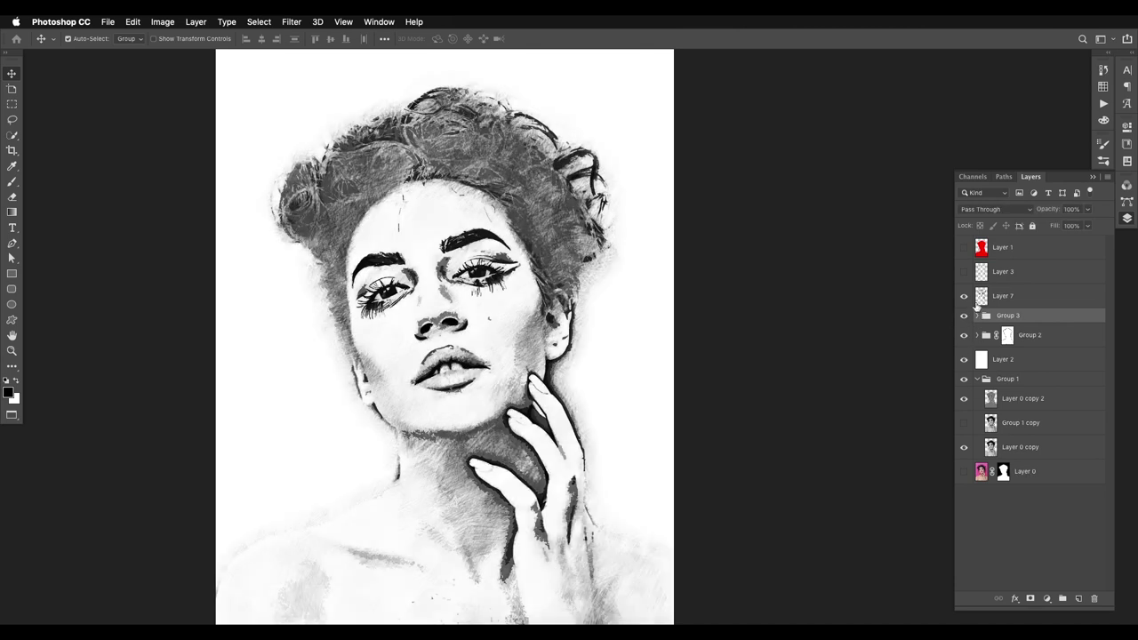
left_click(977, 301)
left_click(963, 335)
mouse_move(1004, 303)
left_mouse_down()
mouse_move(1016, 542)
mouse_move(1078, 598)
left_mouse_up()
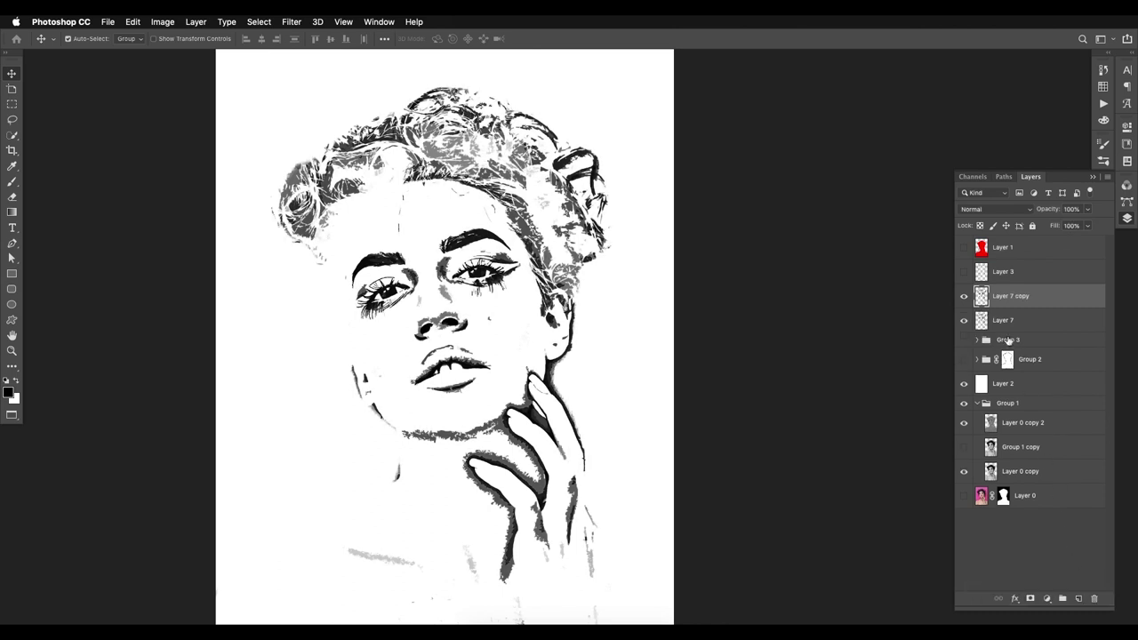
- Set the Fill of both Layer 7 and Layer 7 copy to 0%
left_click(1028, 318)
left_click(1023, 302, "shift")
left_click(1088, 231)
left_click_drag(1086, 240, 1019, 293)
- Apply a Multiply Pattern Overlay to Layer 7 with the light slanted-line hatch pattern at 100% opacity and 39% scale
left_click(1041, 326)
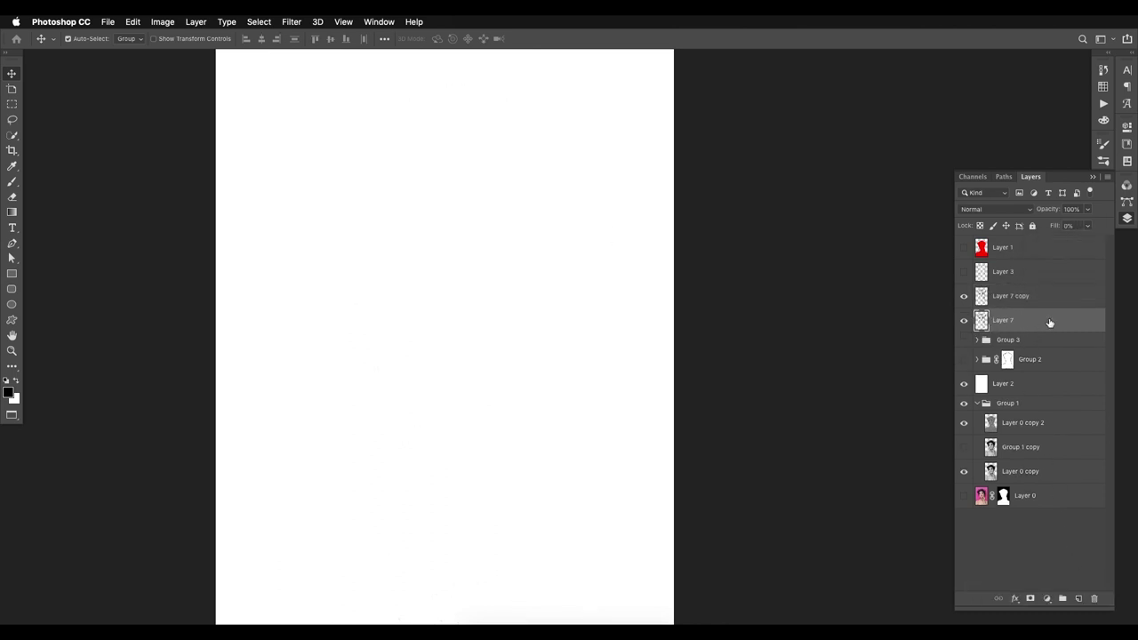
double_click(1047, 325)
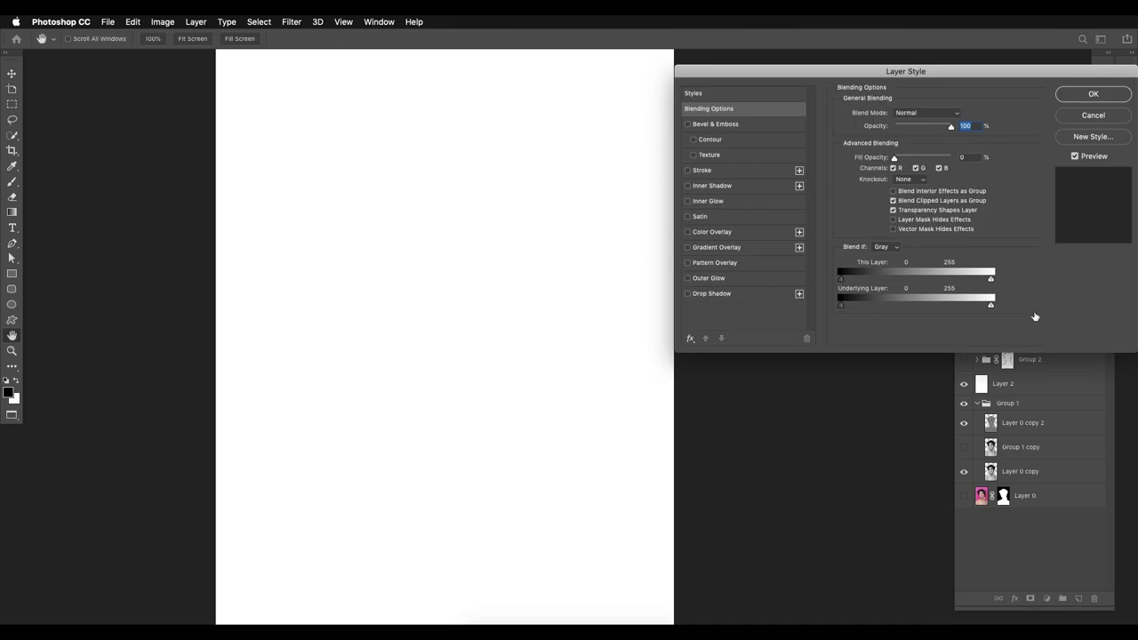
left_click(726, 263)
left_click(908, 156)
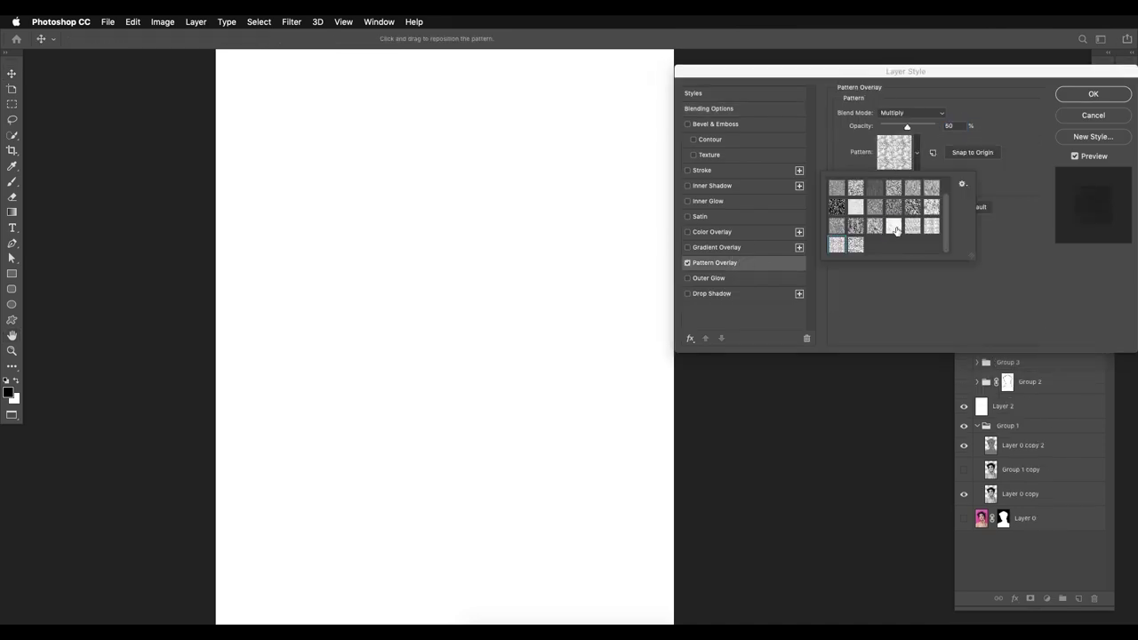
left_click(892, 229)
left_click(937, 128)
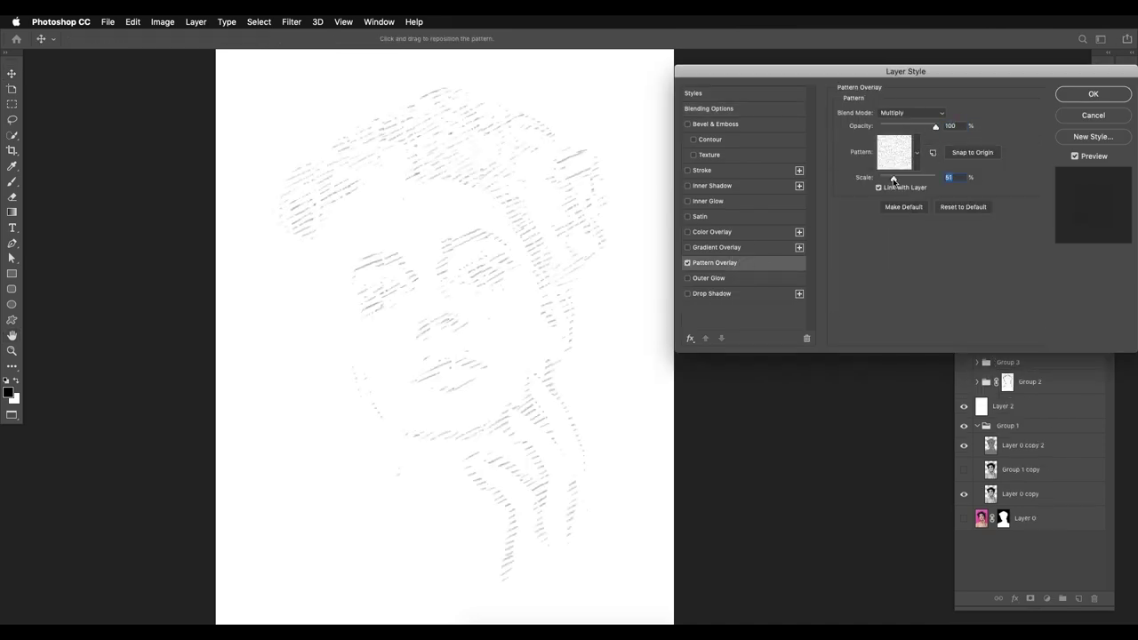
left_click_drag(892, 178, 890, 180)
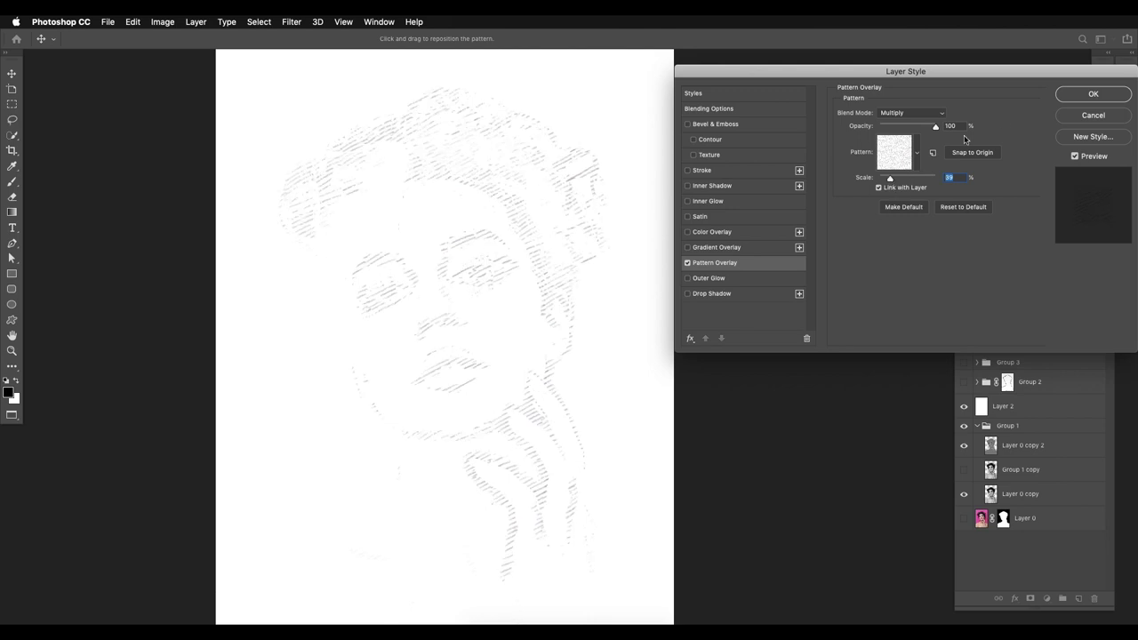
left_click(1091, 95)
- Copy Layer 7's Pattern Overlay onto Layer 7 copy and show Groups 2 and 3 to inspect the combined sketch
left_click_drag(1030, 347, 1029, 300)
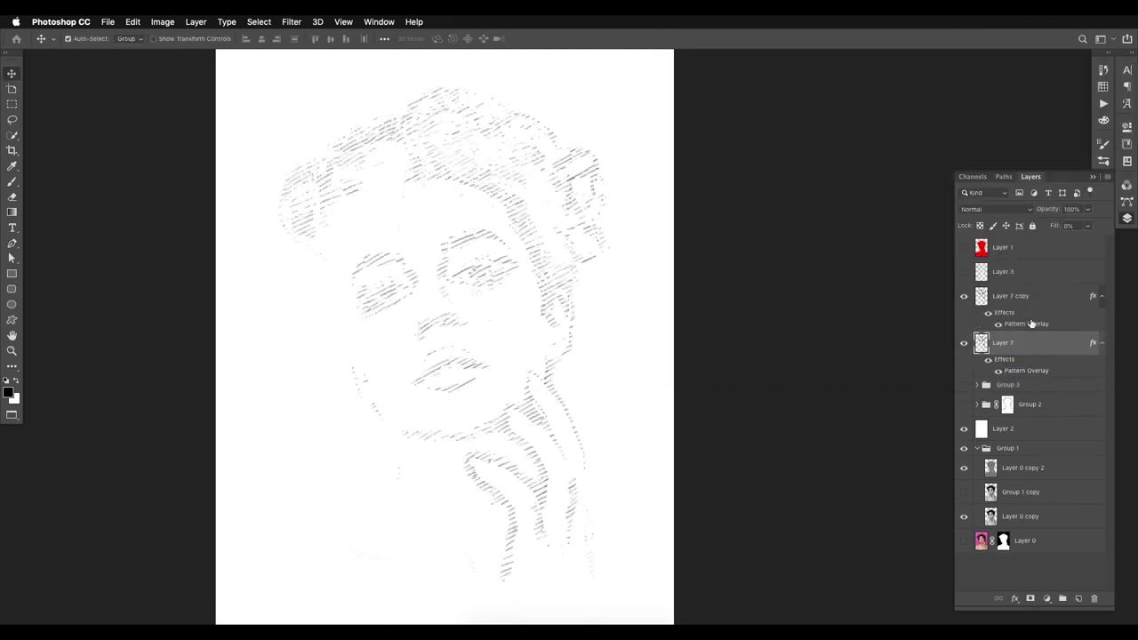
left_click(963, 298)
left_click(964, 298)
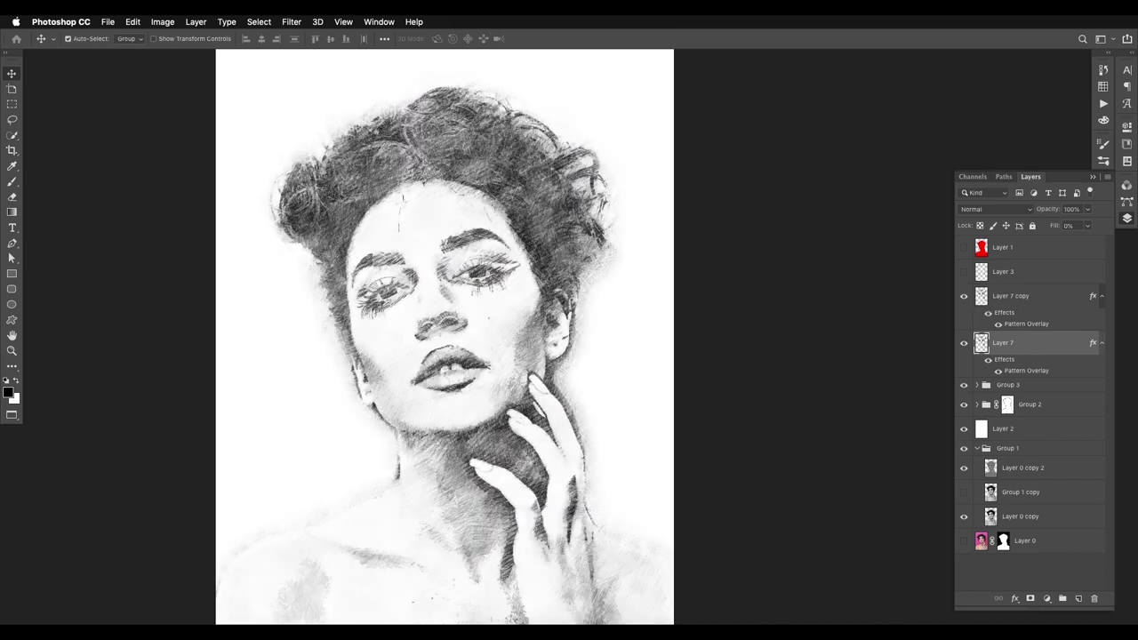
scroll(445, 337, "up", 1)
key("super+plus")
scroll(444, 337, "down", 5)
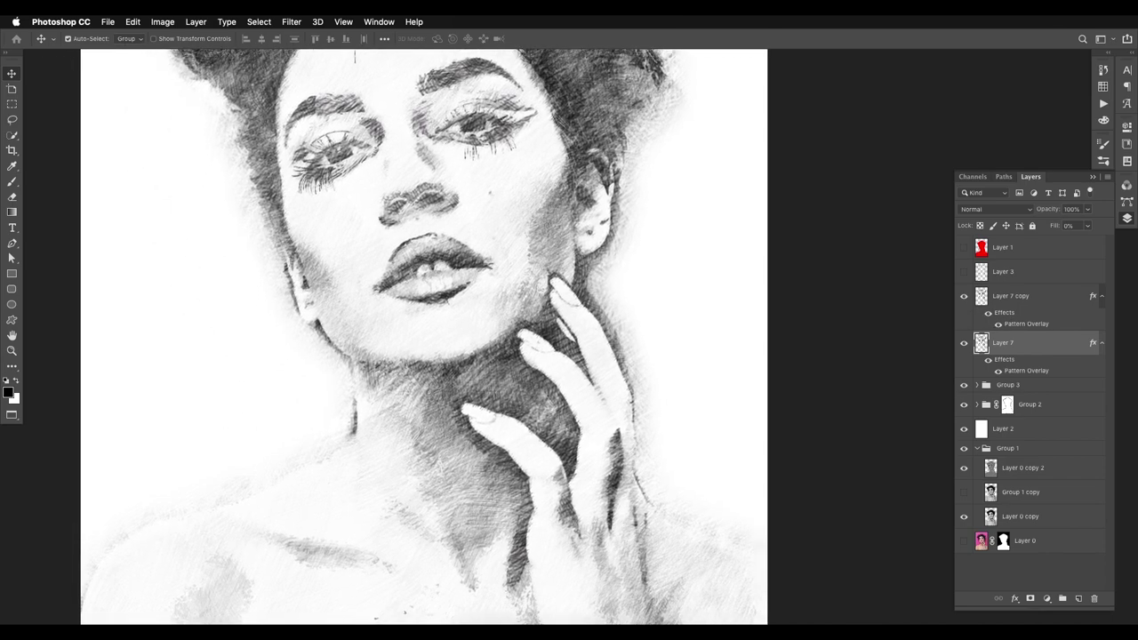
scroll(432, 337, "up", 5)
- Group Layer 7 and Layer 7 copy, and compare the sketch with and without the new group
left_click(1010, 296)
scroll(432, 337, "down", 2)
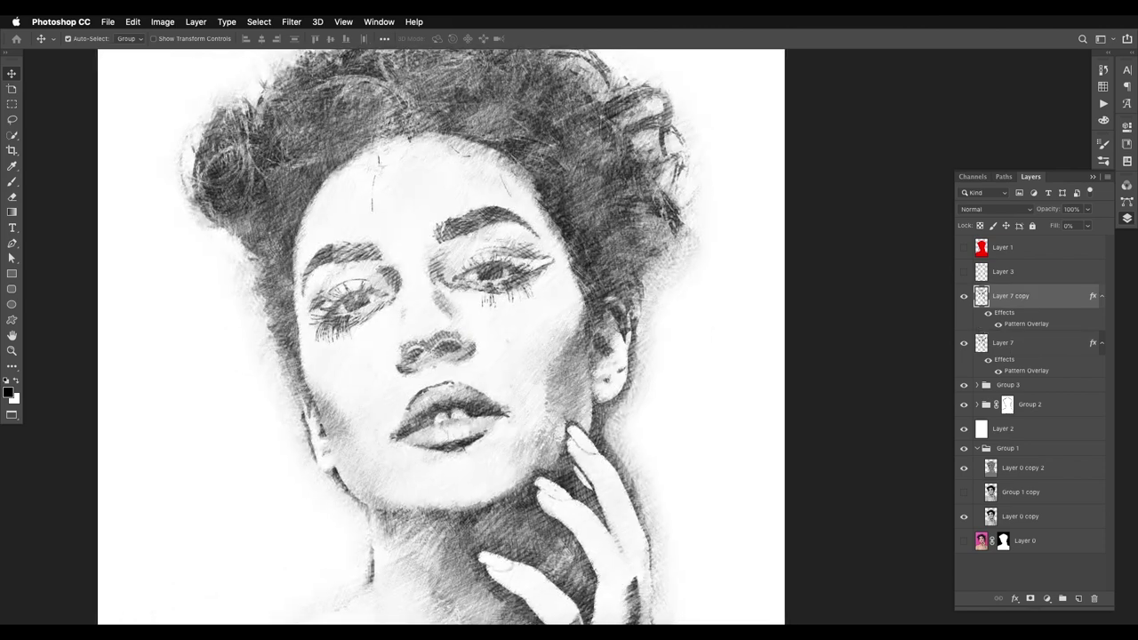
left_click(1022, 343, "shift")
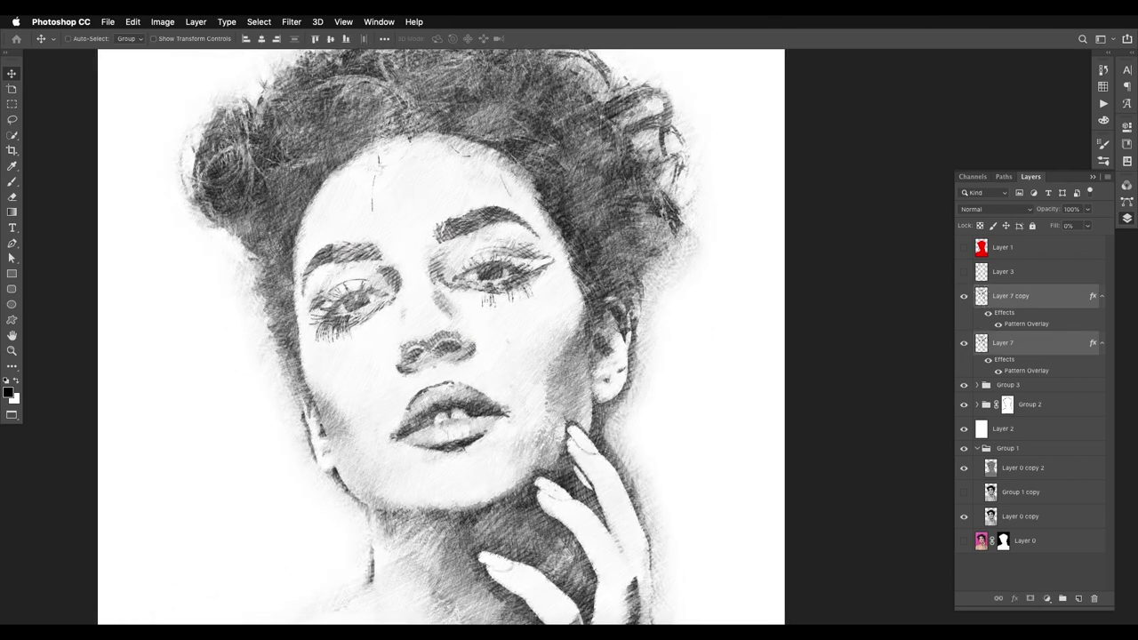
key("super+g")
left_click(963, 292)
left_click(963, 292)
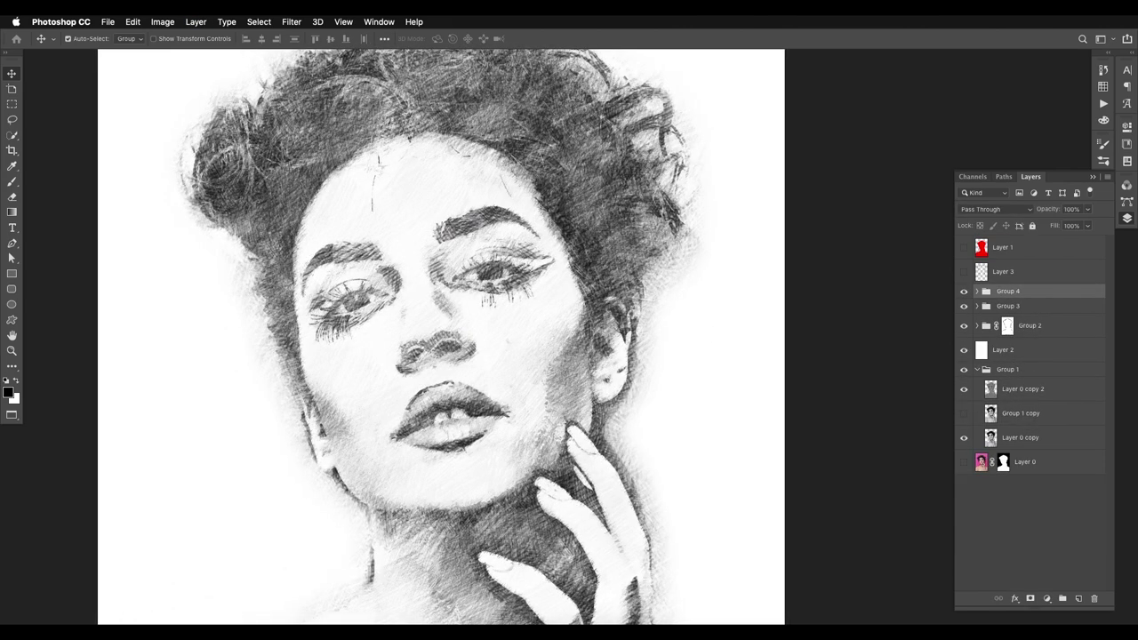
- Hide Group 4, Group 2, and Layers 4 and 5 inside Group 3 so that only Layer 6's hatching shows
left_click(964, 292)
left_click(963, 325)
left_click(977, 305)
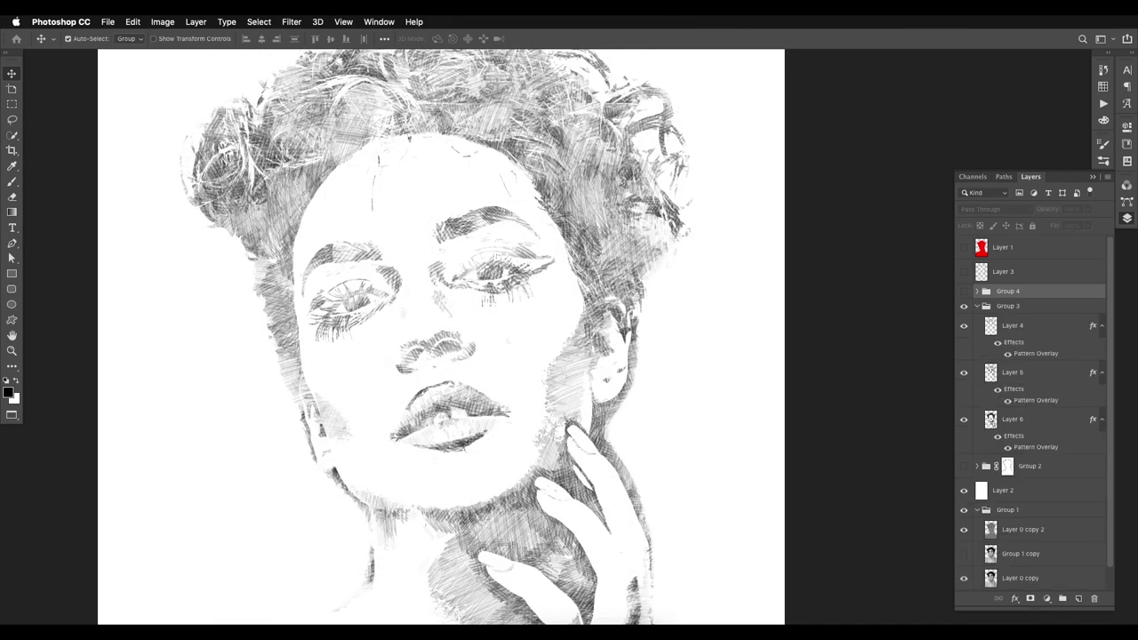
scroll(448, 336, "left", 1)
left_click_drag(963, 325, 963, 372)
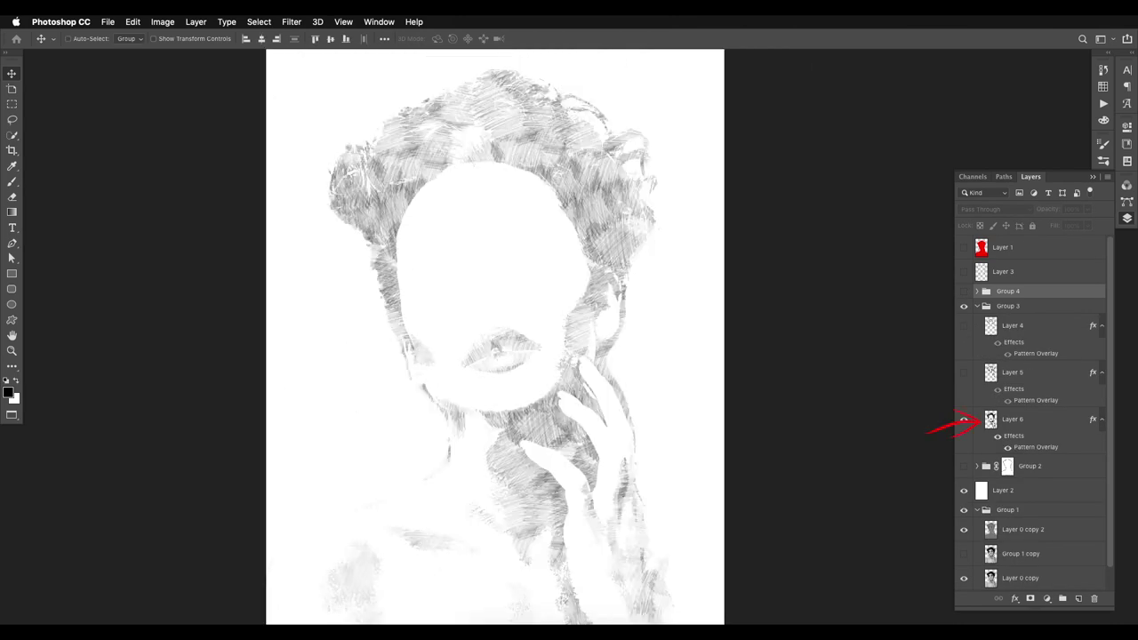
- Create a new layer above Group 3 and convert the outline of Layer 6 into a work path
left_click(991, 419, "ctrl")
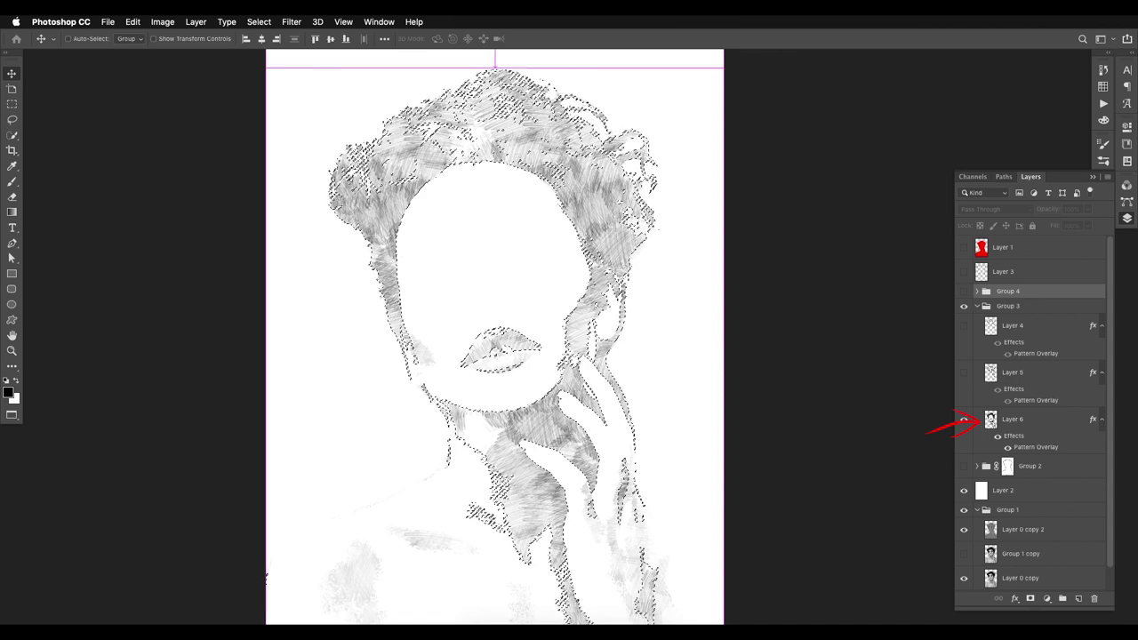
left_click(1078, 599)
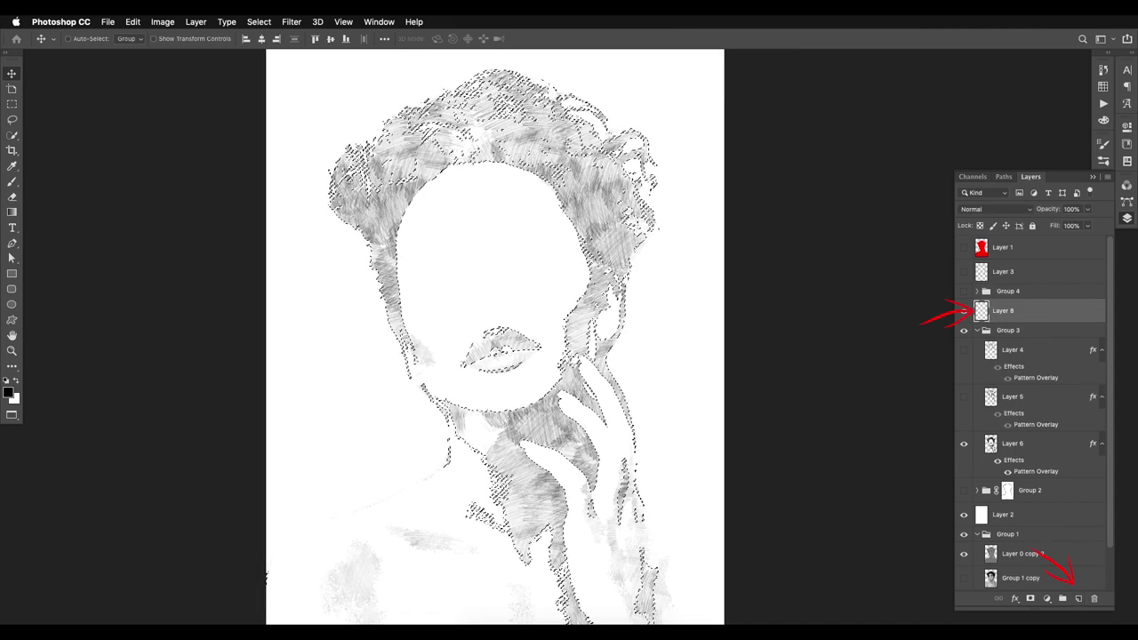
key("m")
right_click(585, 203)
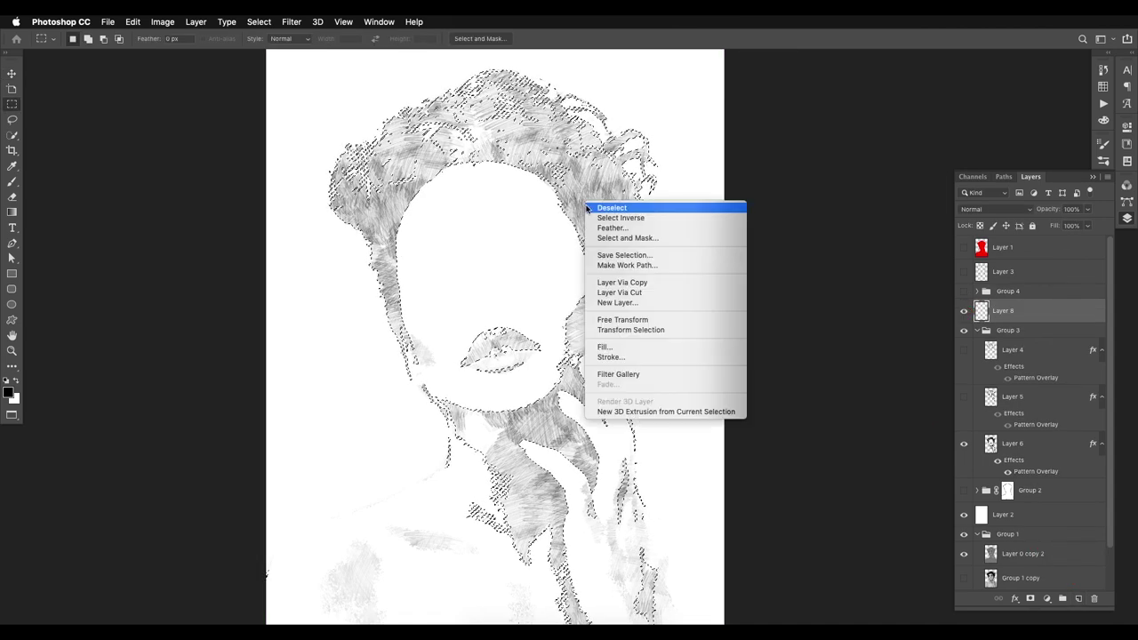
left_click(628, 265)
left_click(623, 303)
- Choose the Thick brush from the Pencil Sketch Brushes set for the Brush tool
key("super+plus")
key("b")
right_click(463, 218)
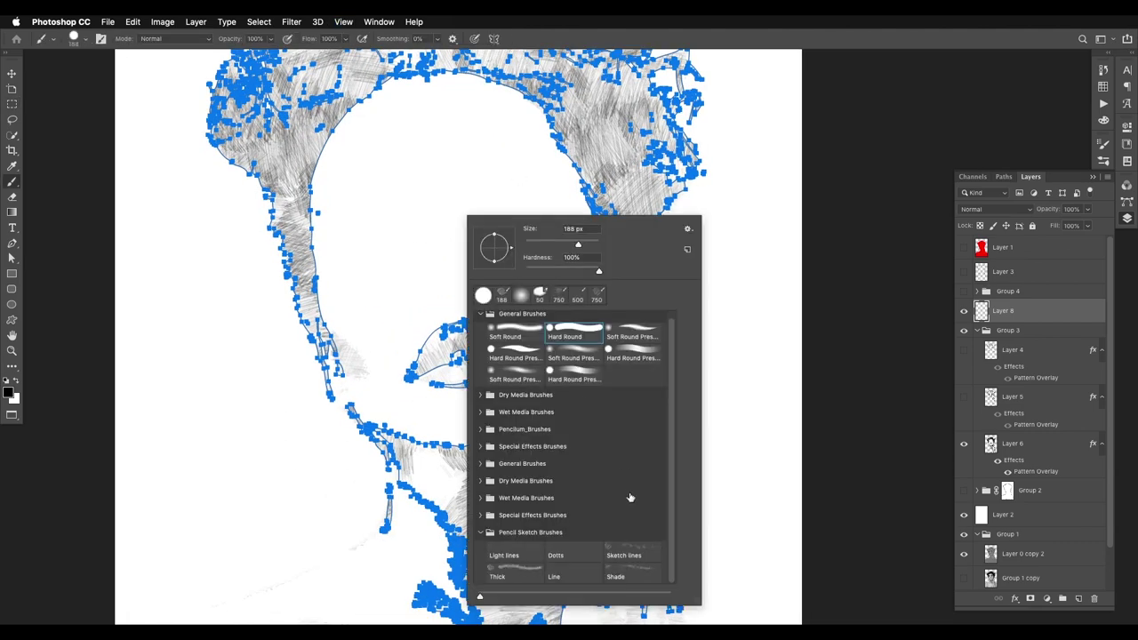
left_click(526, 573)
left_click_drag(363, 285, 366, 282)
key("super+z")
key("super+z")
- Set the size of the Thick pencil brush to 44 px
right_click(422, 256)
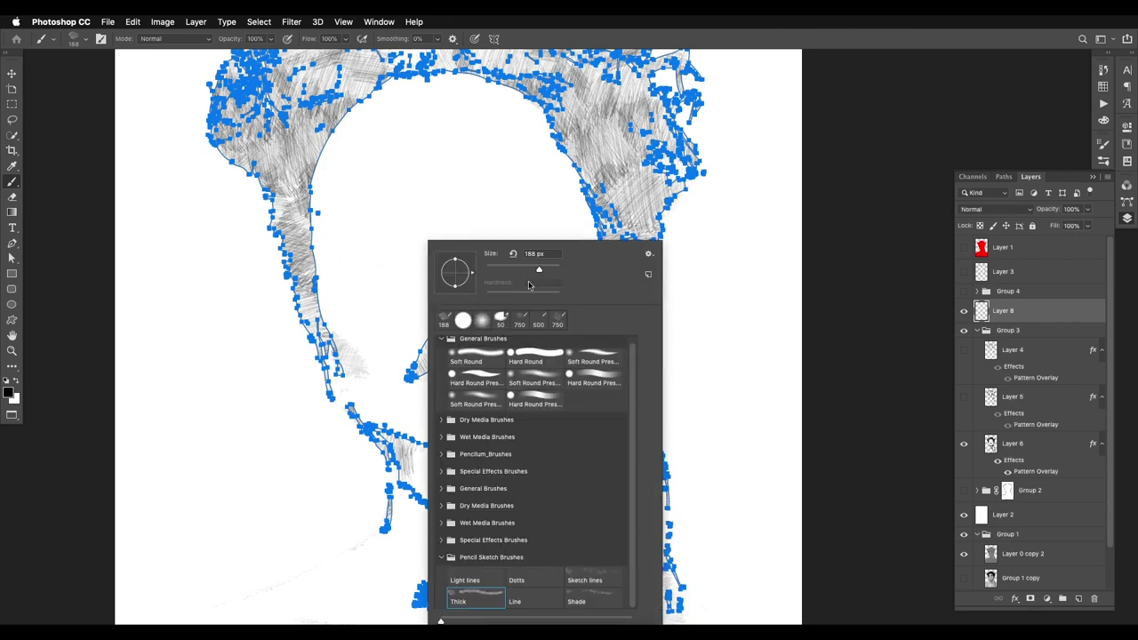
left_click(504, 273)
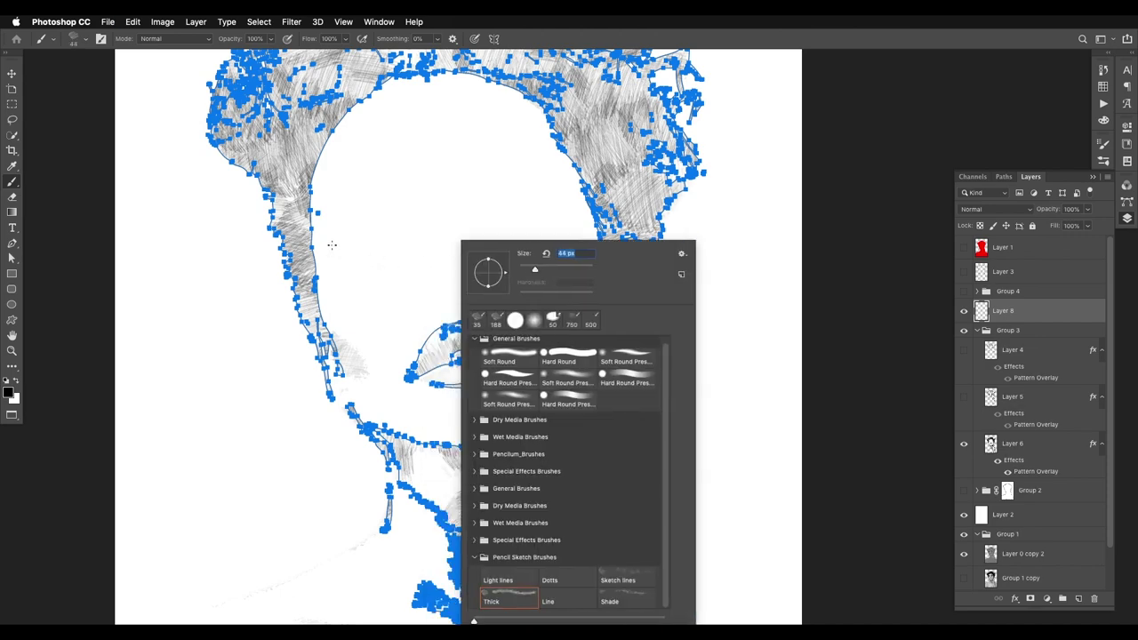
key("Return")
- Stroke the work path on Layer 8 with the Brush, leaving Simulate Pressure off
key("p")
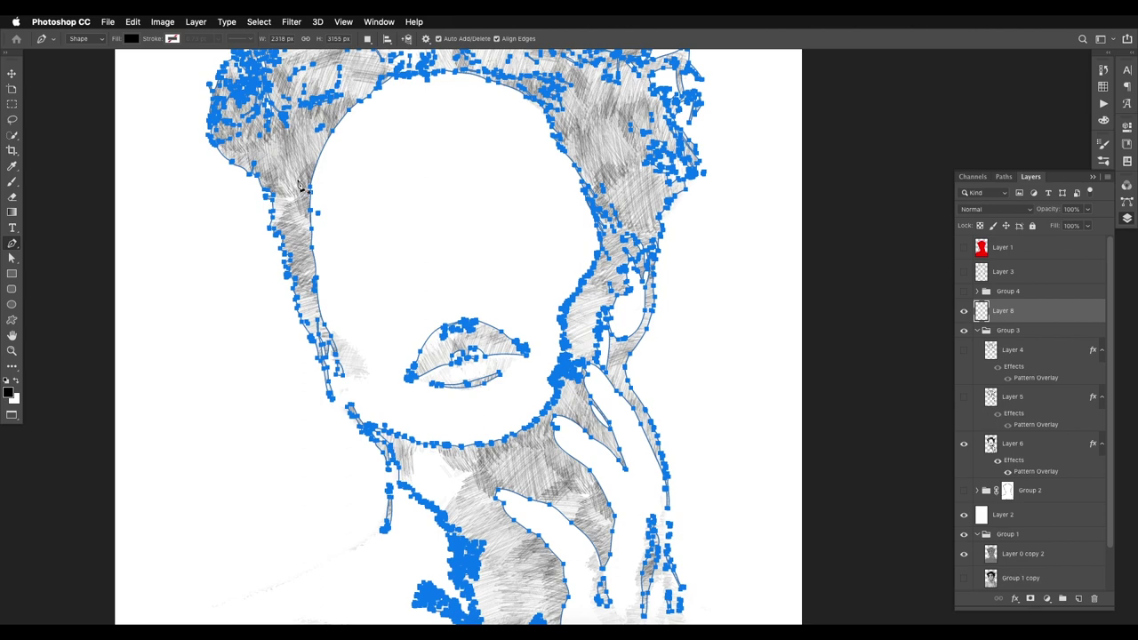
right_click(298, 185)
left_click(381, 259)
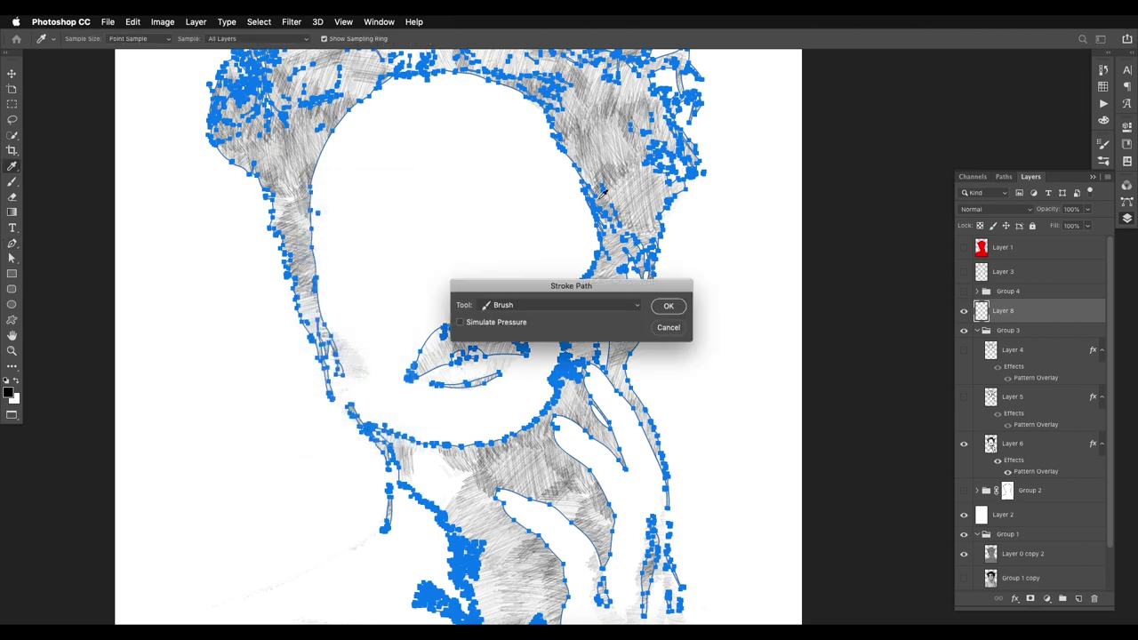
left_click(662, 306)
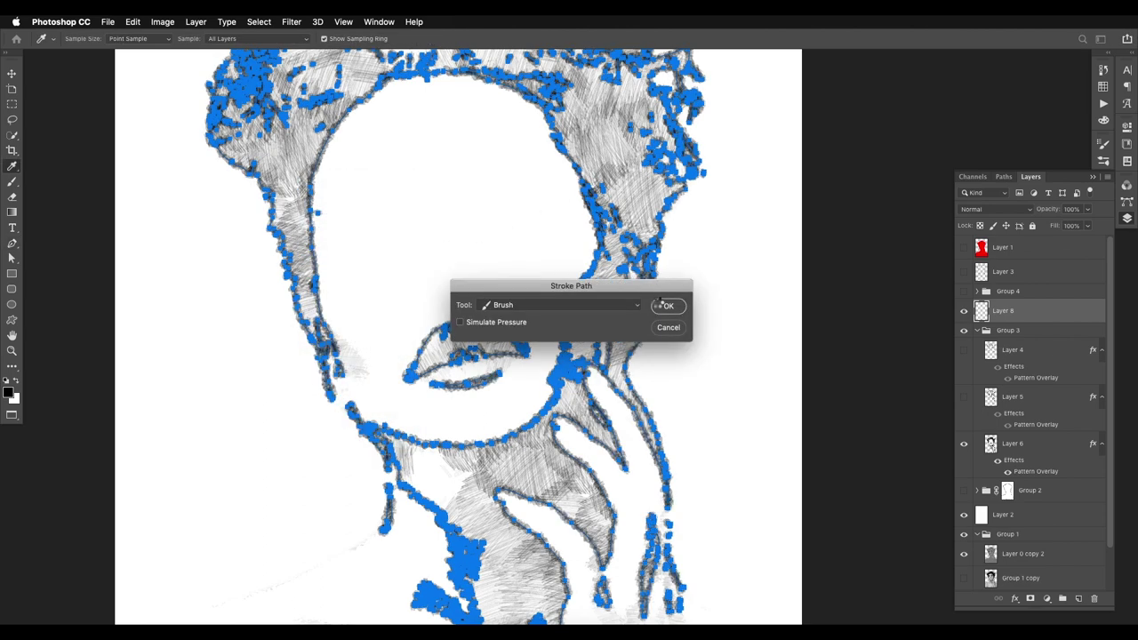
key("super+plus")
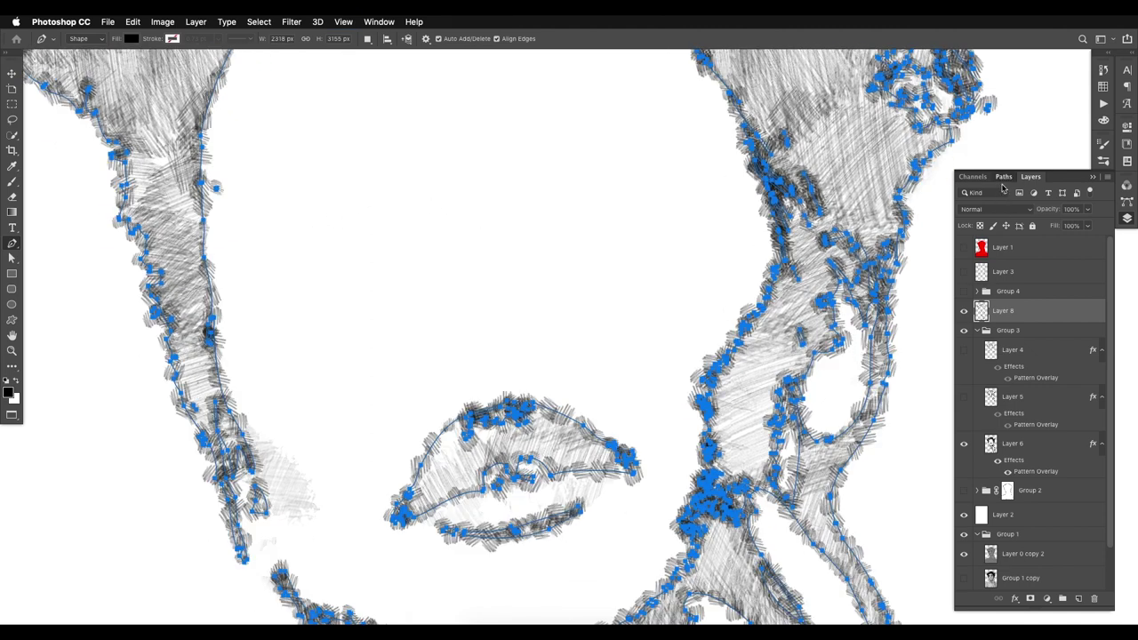
- Deselect the work path and move Layers ahead of Channels and Paths in their panel group
left_click(1003, 177)
left_click(1000, 245)
left_click(977, 178)
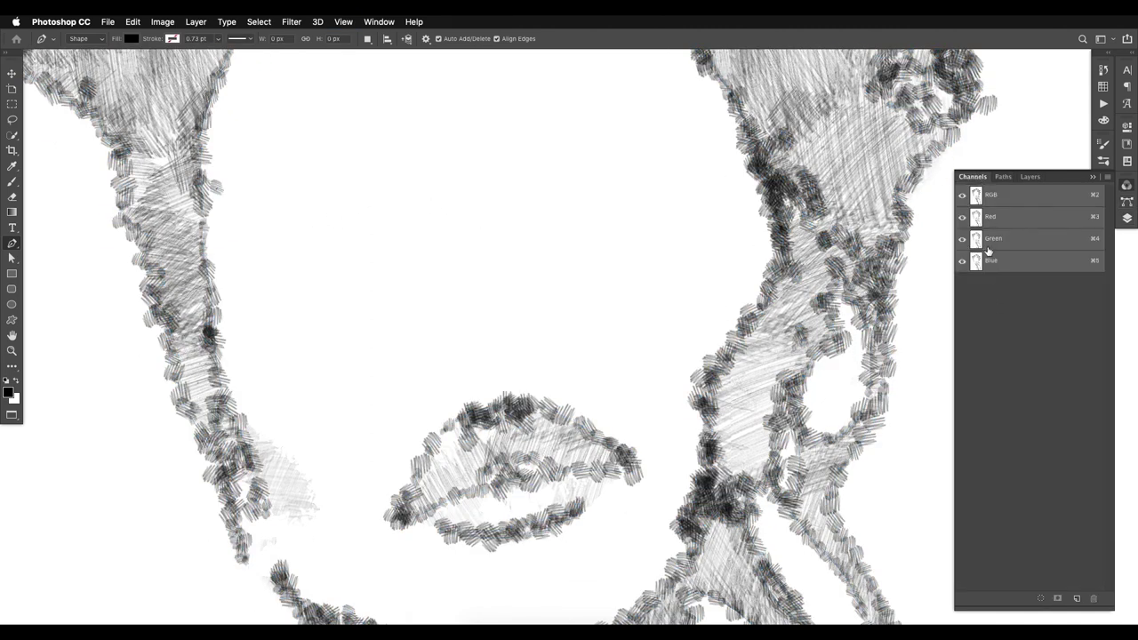
left_click_drag(1031, 181, 972, 180)
left_click(975, 179)
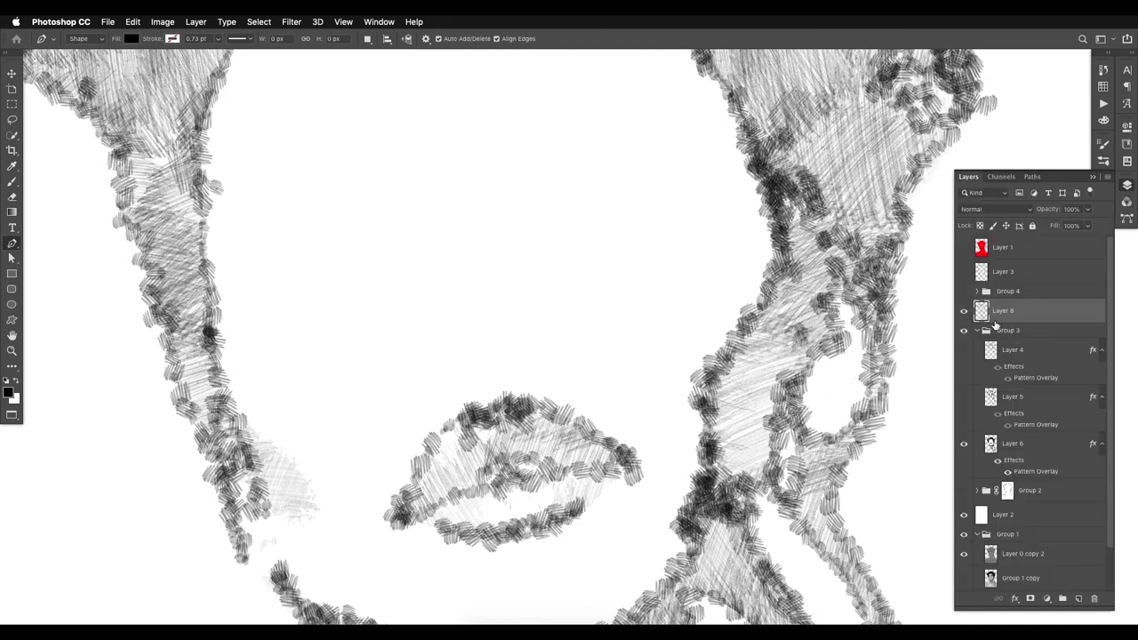
- Hide Layer 8 and mask Layer 6 with the inverted selection of Layer 8's strokes, comparing the edges with and without the mask
left_click(963, 310)
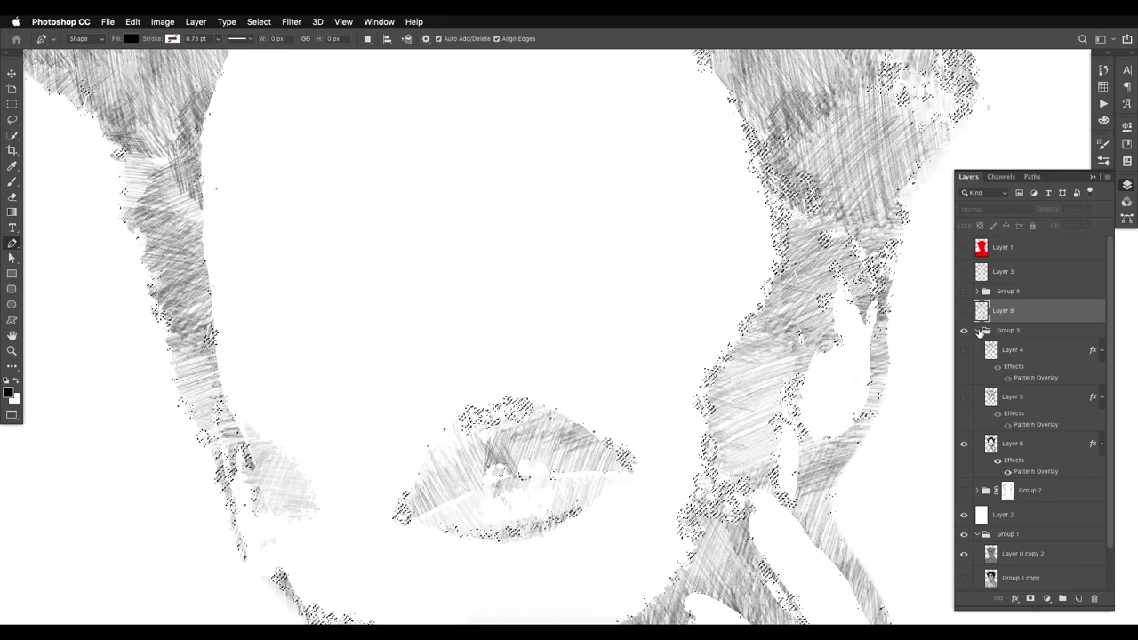
left_click(1014, 444)
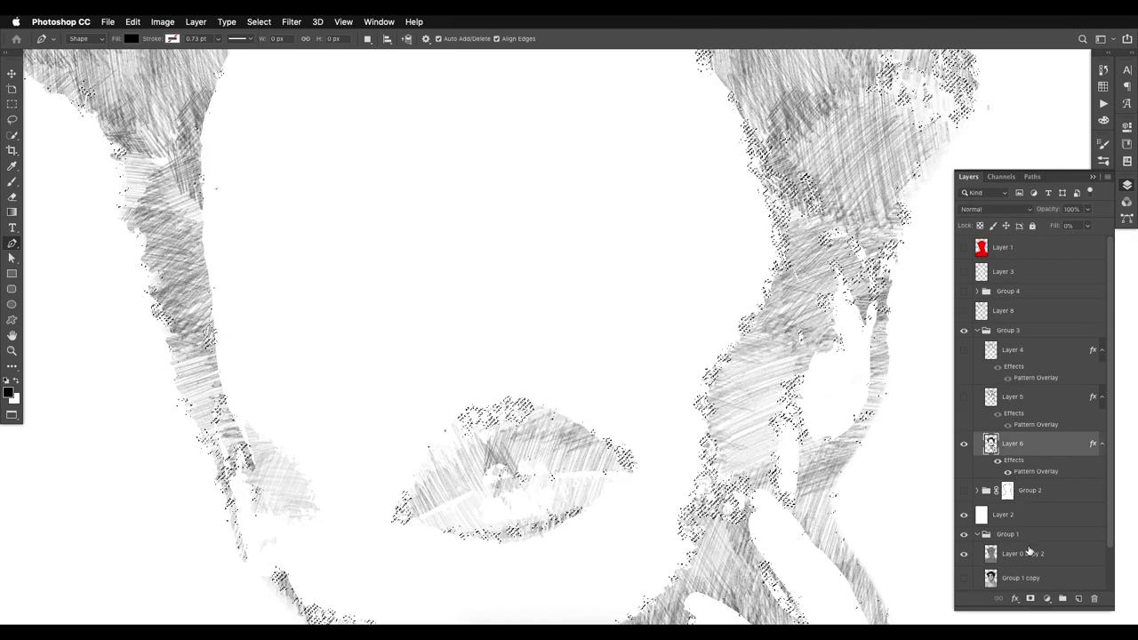
left_click(1030, 599)
key("super+i")
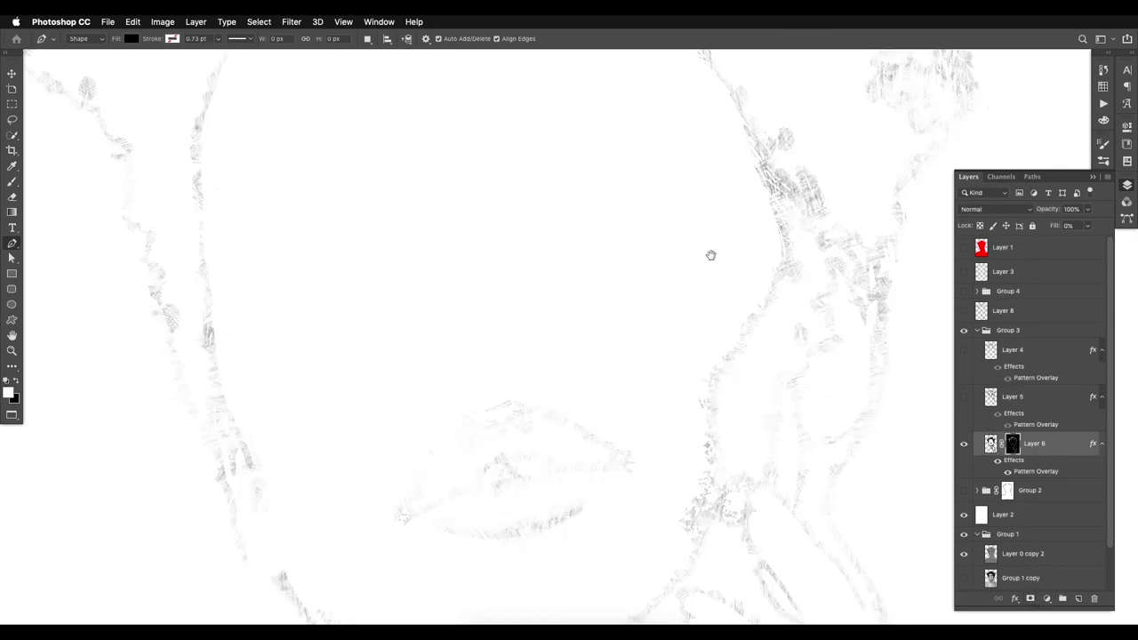
left_click_drag(711, 256, 676, 351)
key("super+i")
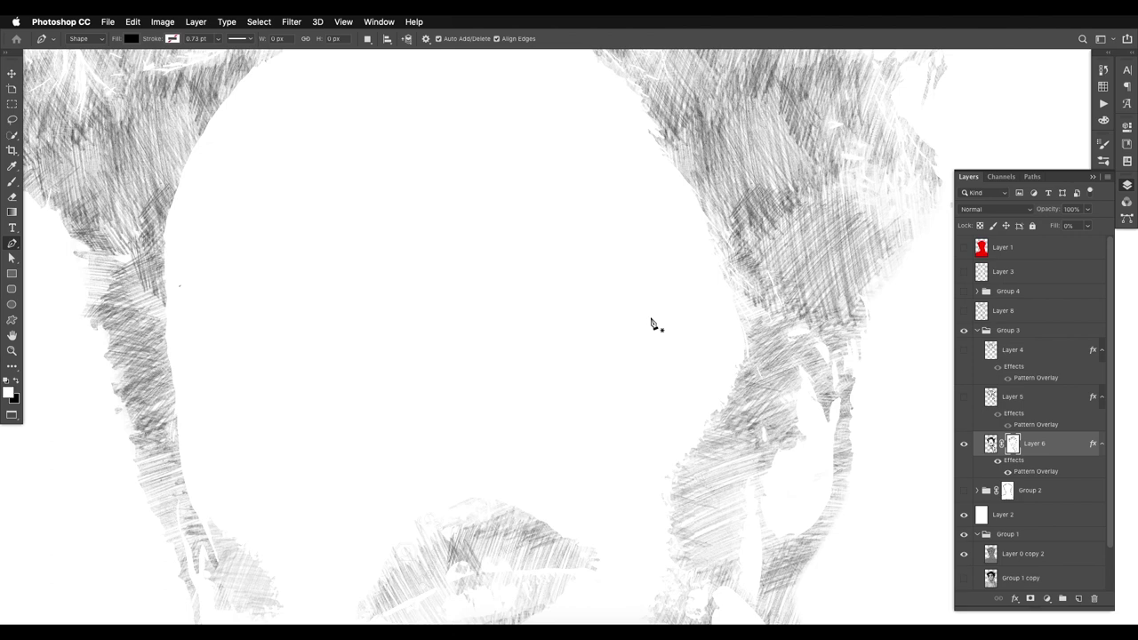
left_click(1013, 448, "shift")
left_click(1012, 448, "shift")
left_click_drag(843, 323, 836, 363)
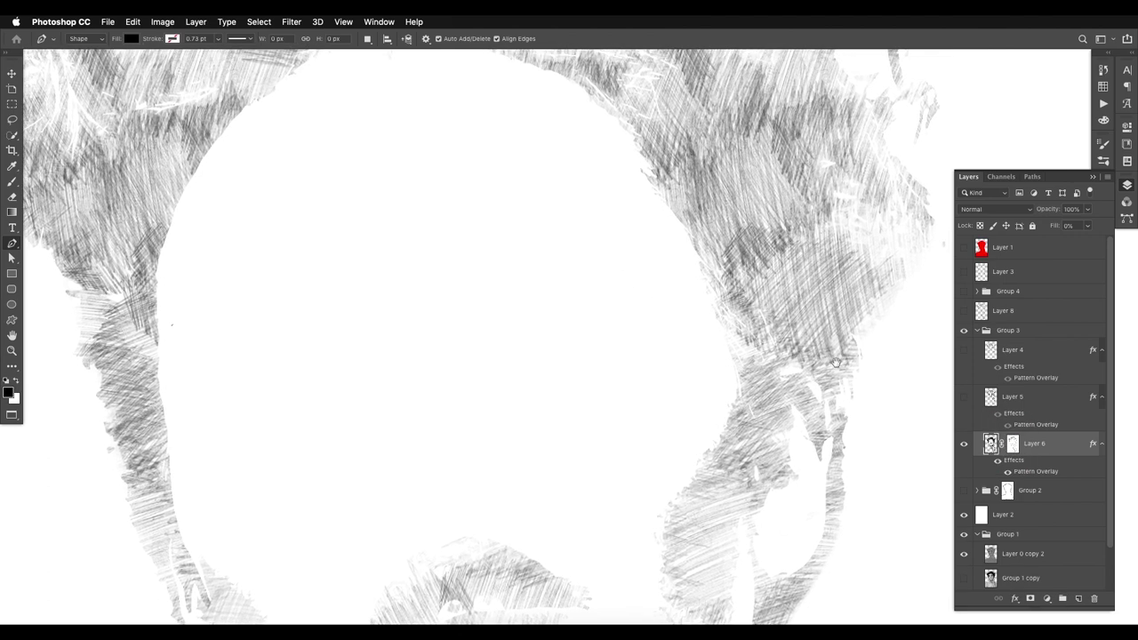
- Show Layer 5 instead of Layer 6, load Layer 5 as a selection, and add a new layer above Group 3
left_click(963, 442)
left_click(964, 396)
key("super+0")
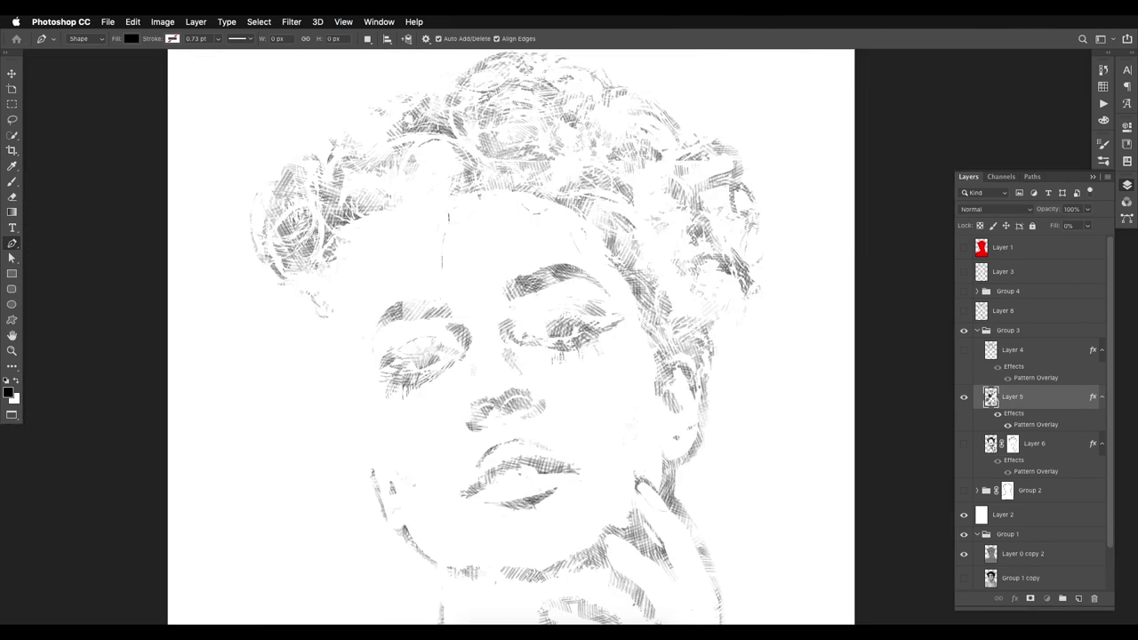
left_click(991, 397, "super")
left_click(1017, 331)
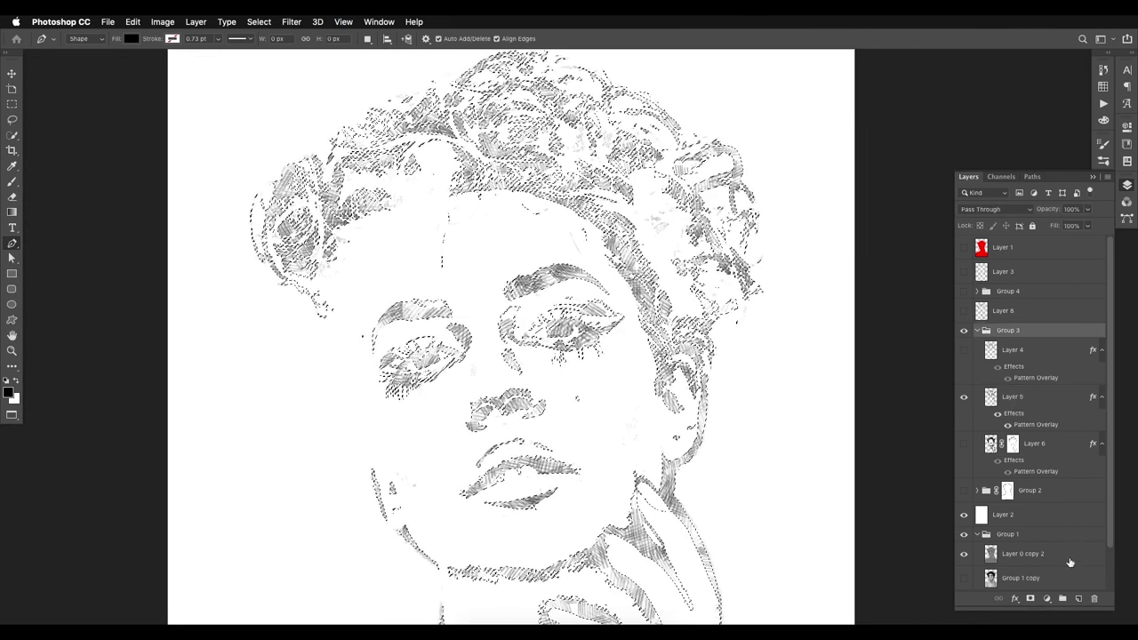
left_click(1076, 601)
left_click_drag(1040, 351, 1035, 320)
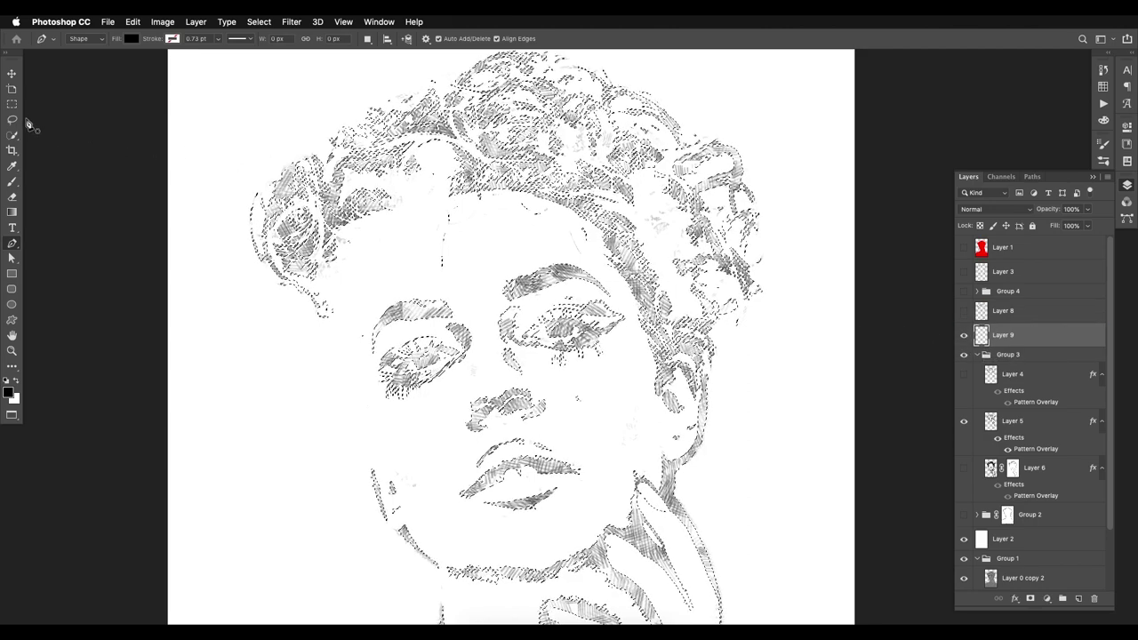
- Convert the Layer 5 selection to a work path with a 2.0 pixel tolerance
key("m")
right_click(335, 190)
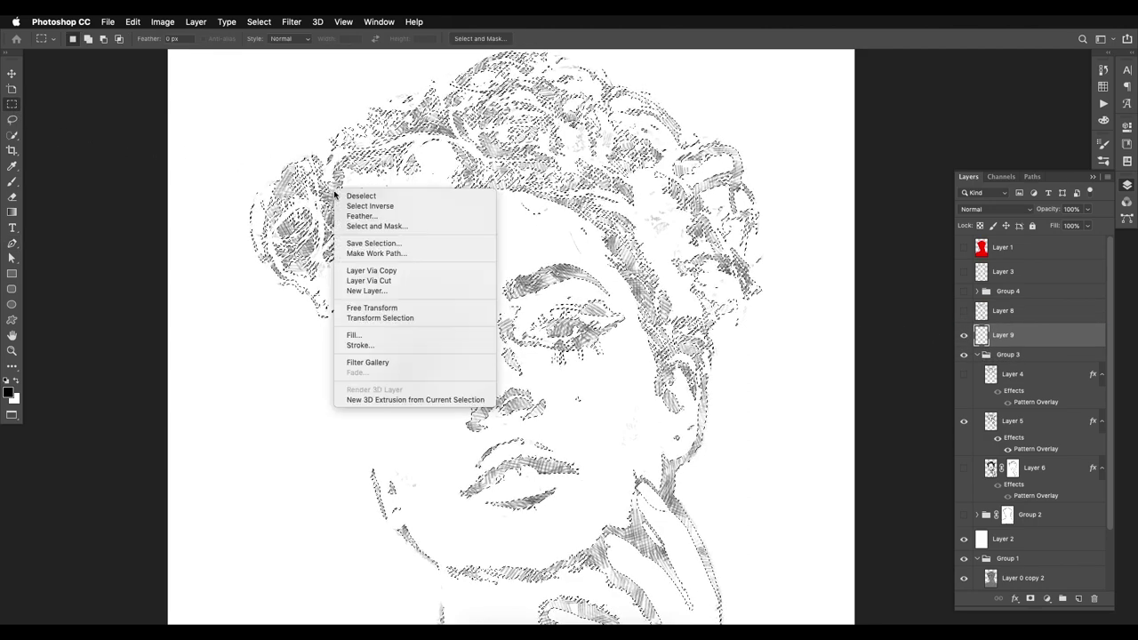
left_click(374, 255)
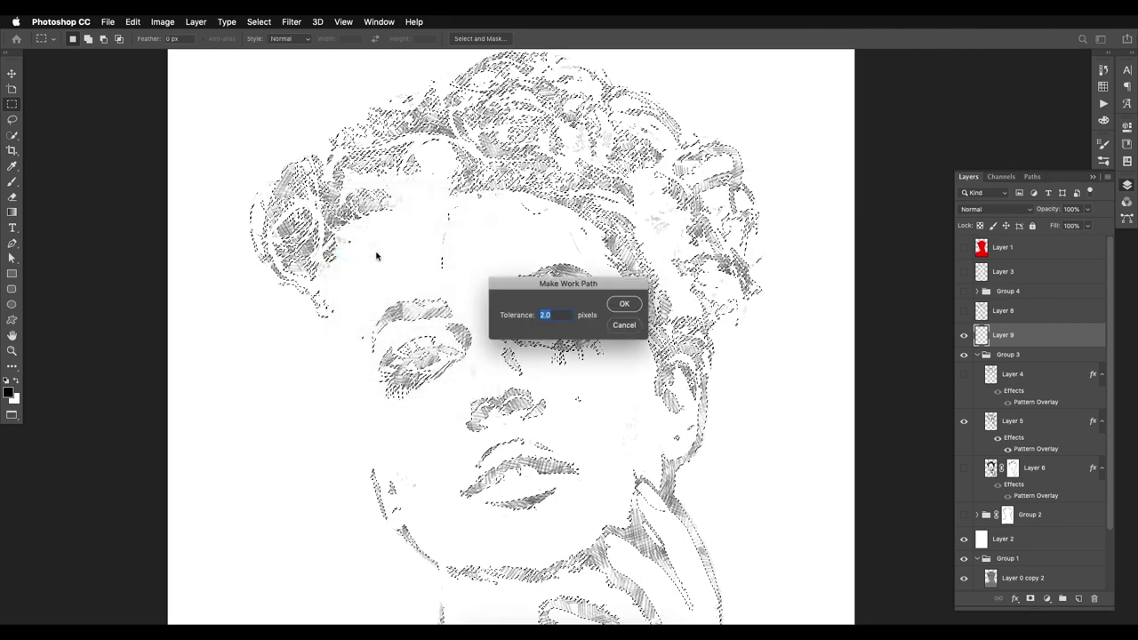
left_click(621, 305)
- Choose the Sketch lines pencil brush at 44 px, undoing a trial stroke across the forehead
key("b")
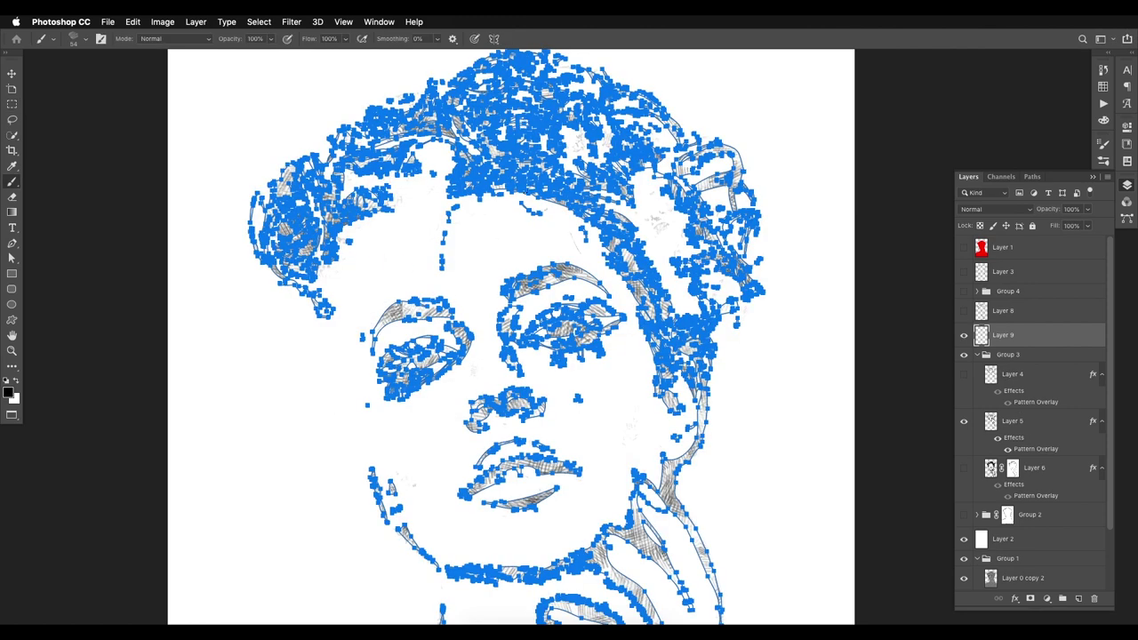
right_click(543, 185)
left_click(684, 505)
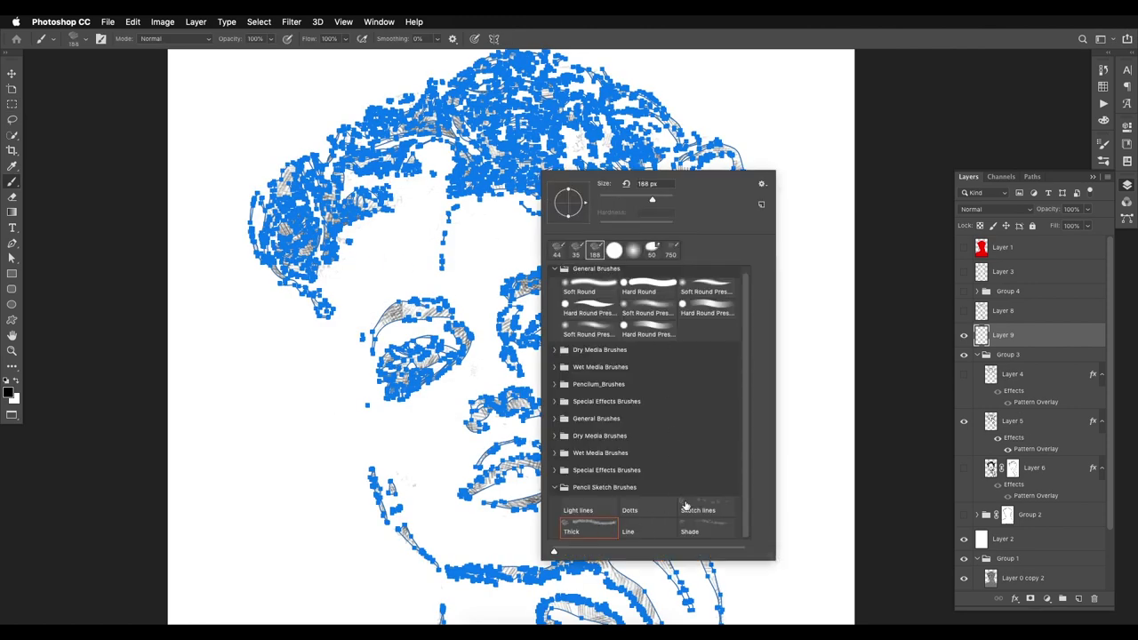
left_click(688, 506)
right_click(498, 389)
left_click_drag(549, 271, 554, 272)
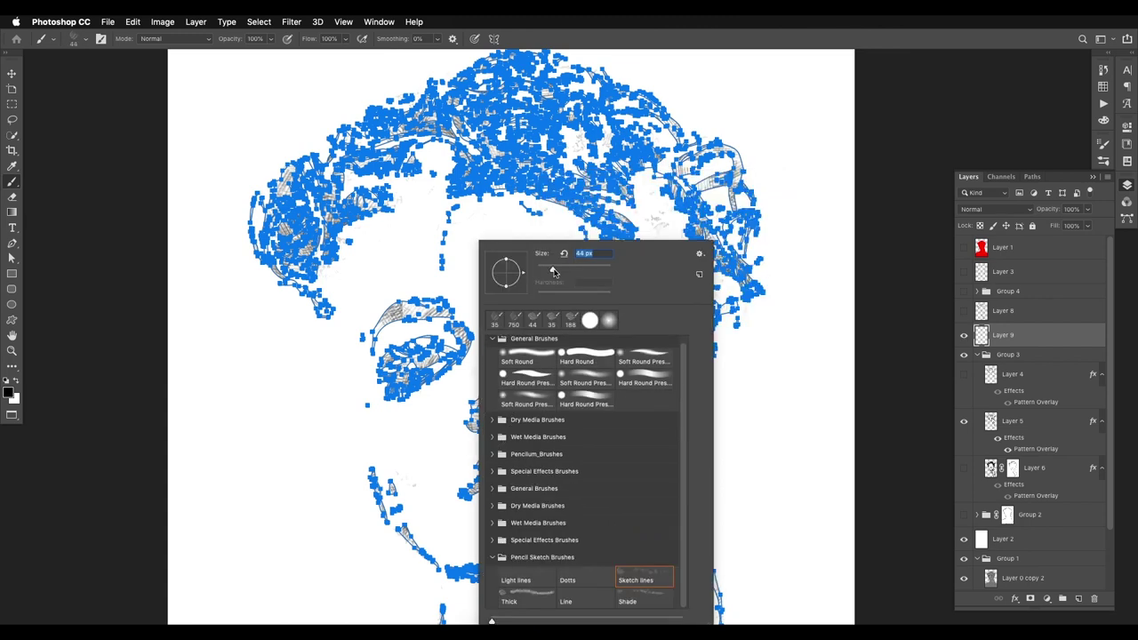
left_click_drag(487, 218, 559, 255)
key("super+z")
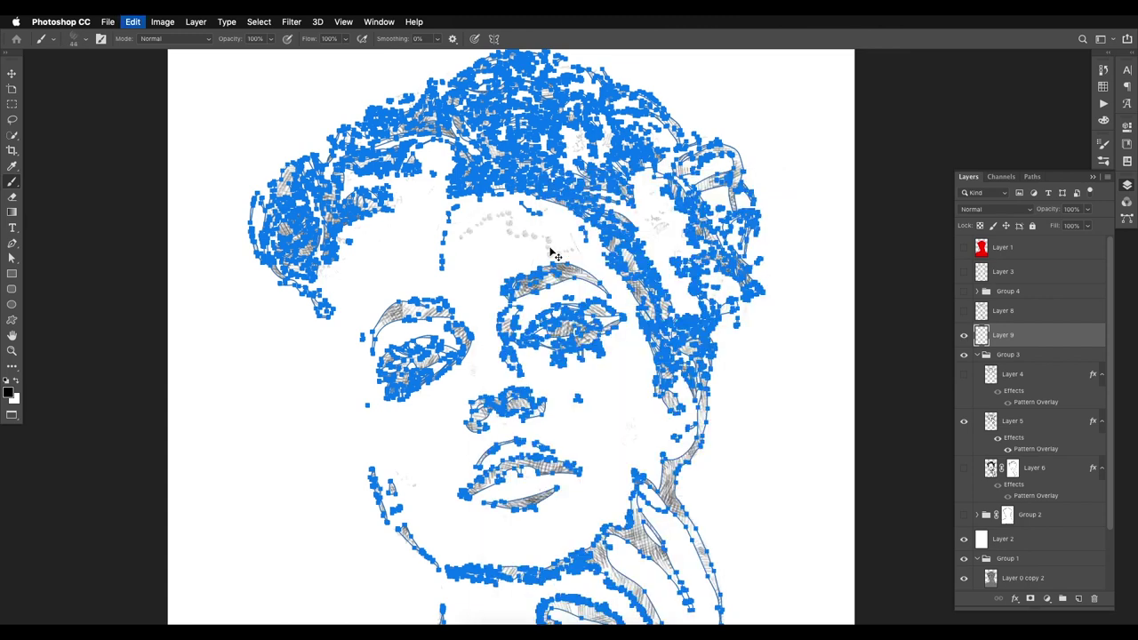
- Stroke the work path on Layer 9 with the Brush, leaving Simulate Pressure off, and deselect the path
key("p")
right_click(396, 133)
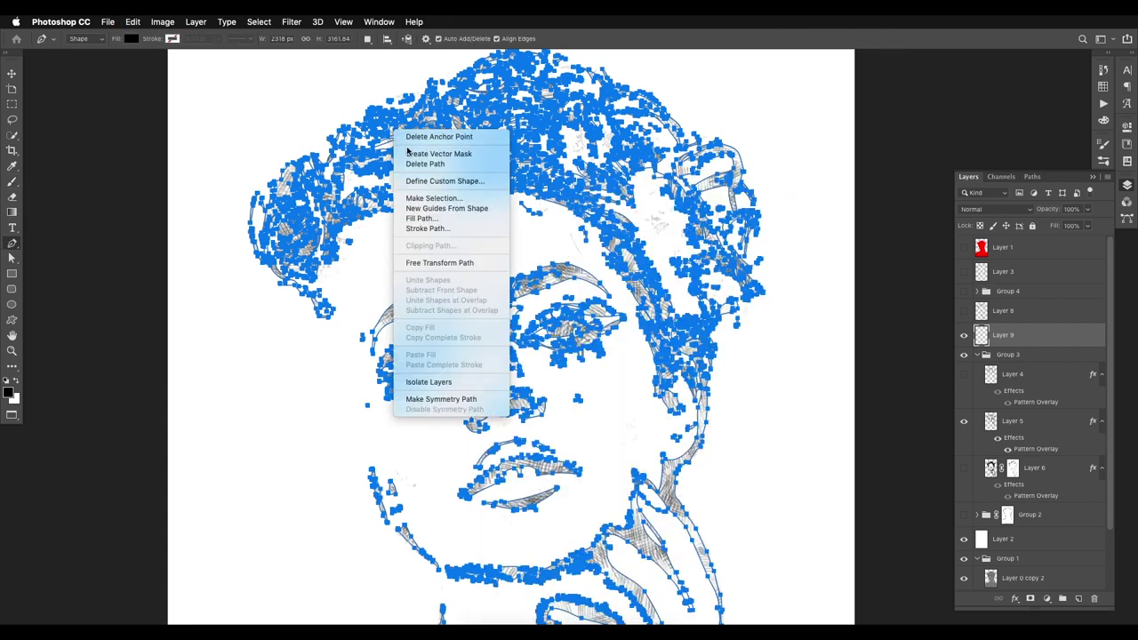
left_click(460, 227)
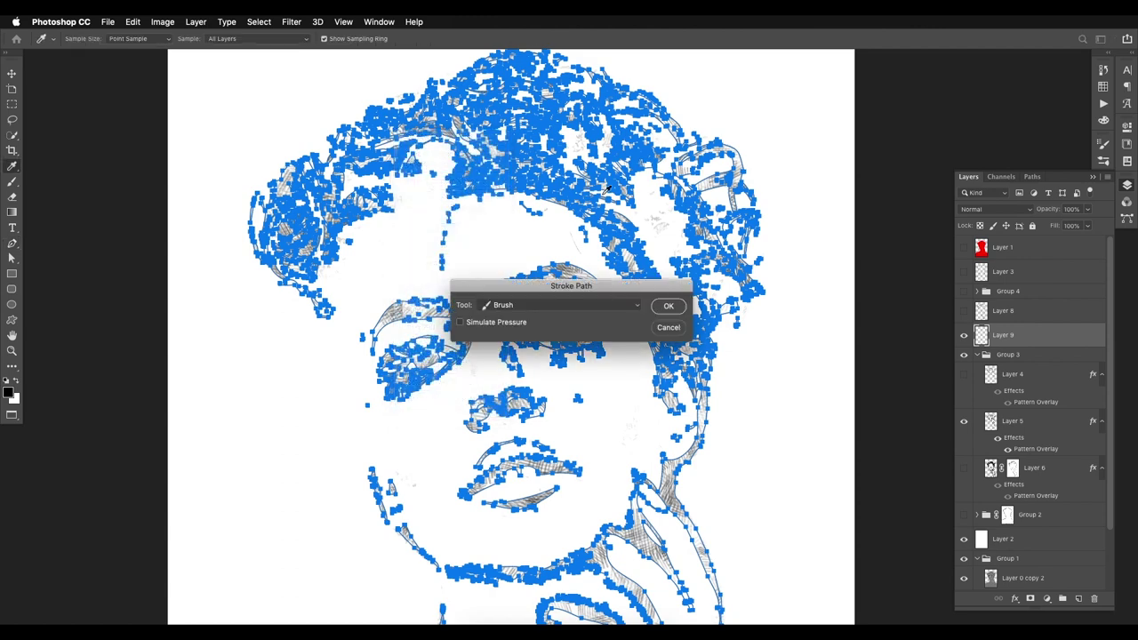
left_click(665, 305)
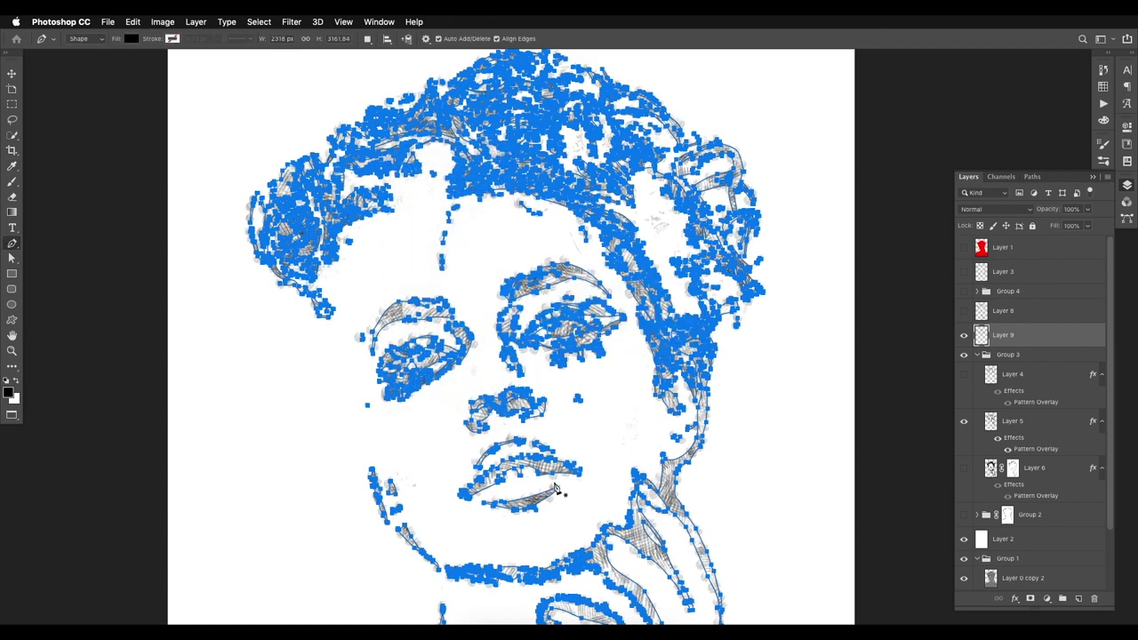
left_click(1032, 176)
left_click(1010, 252)
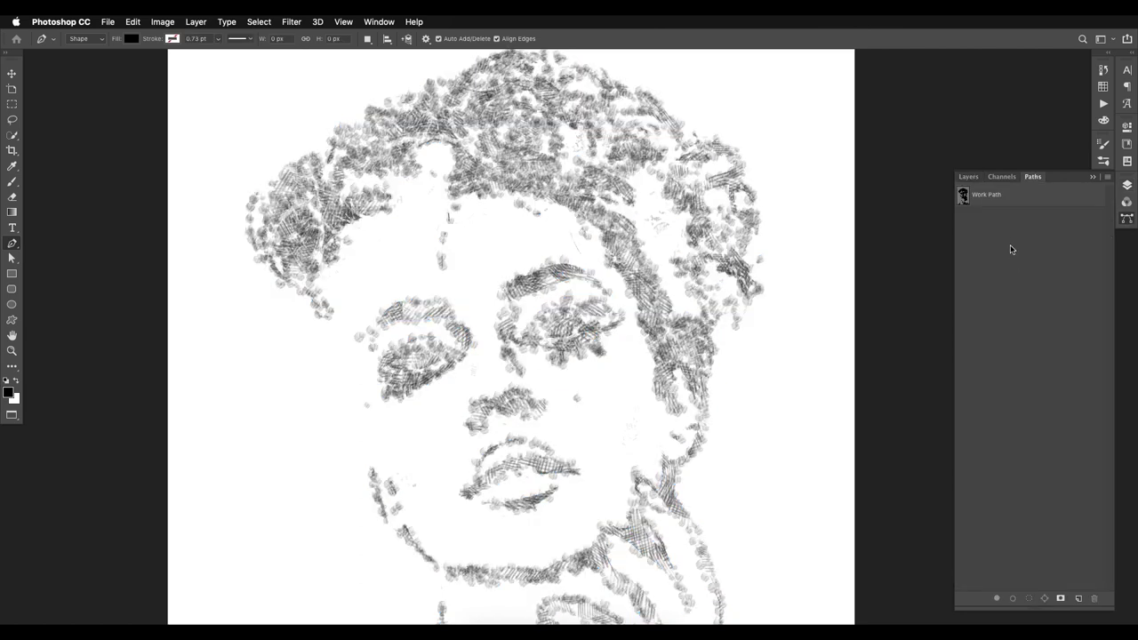
left_click(968, 177)
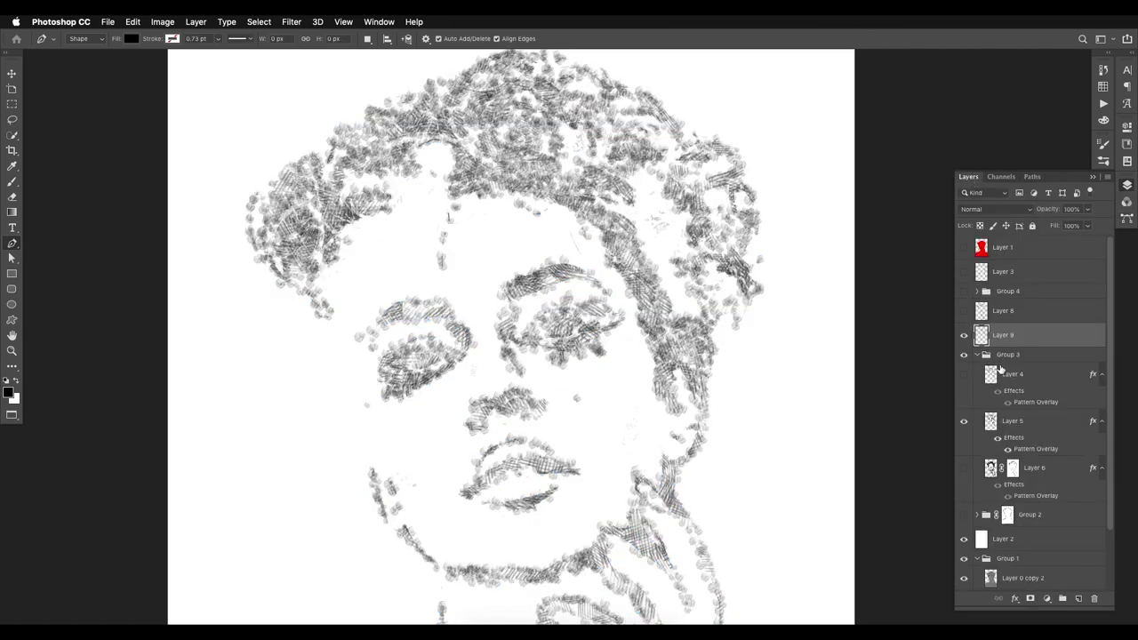
- Hide Layer 9 and mask Layer 5 with the inverted selection of Layer 9's strokes
left_click(964, 336)
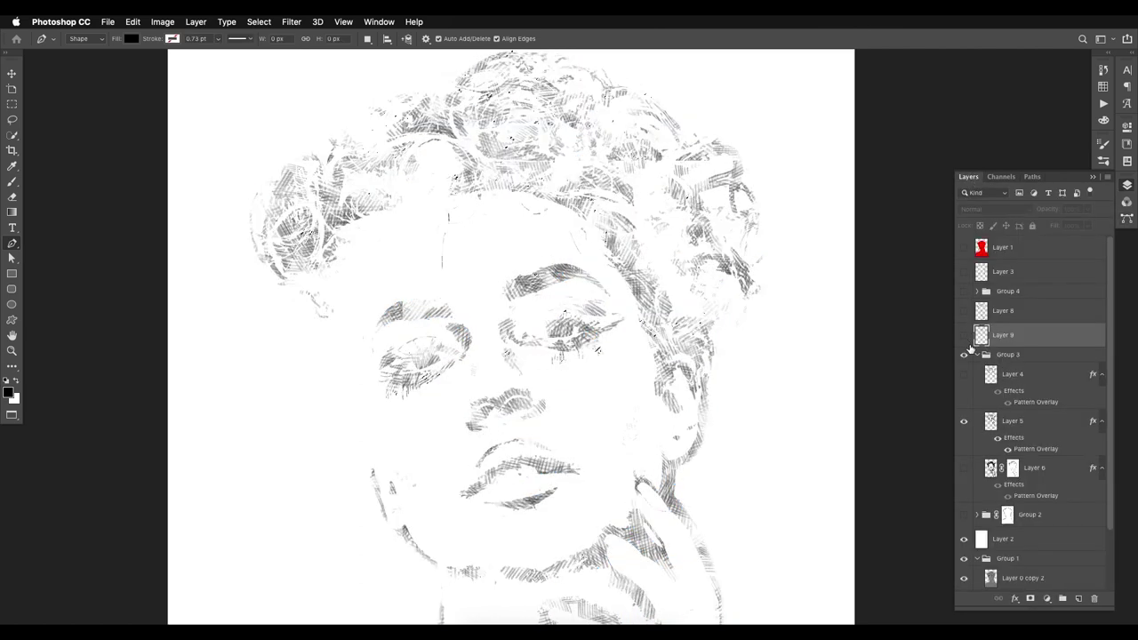
left_click(1012, 428)
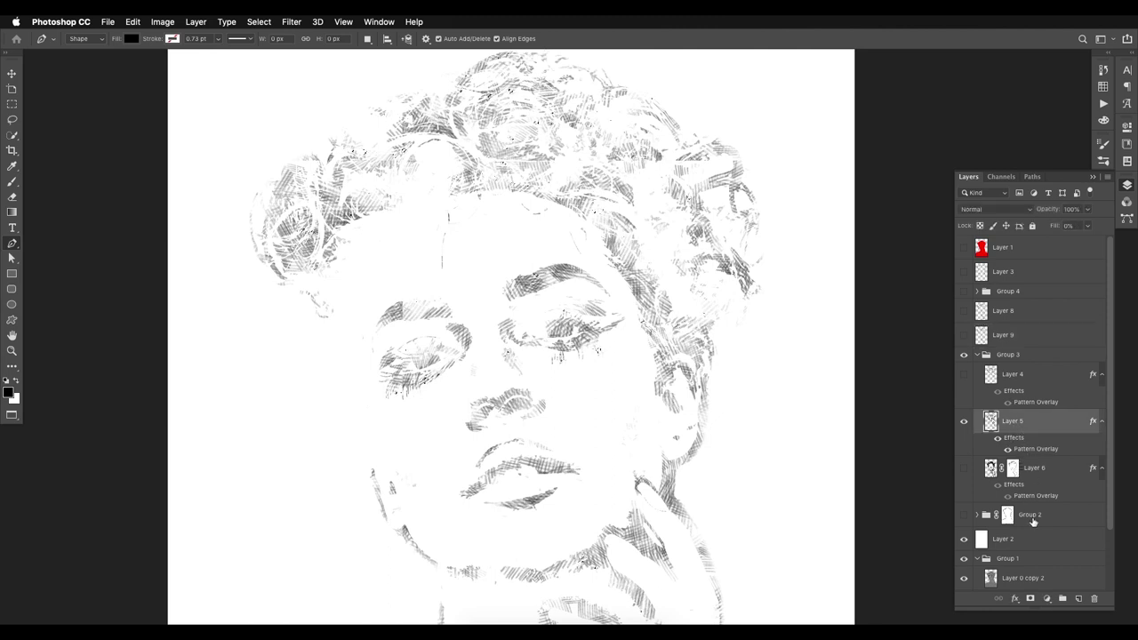
left_click(1031, 598)
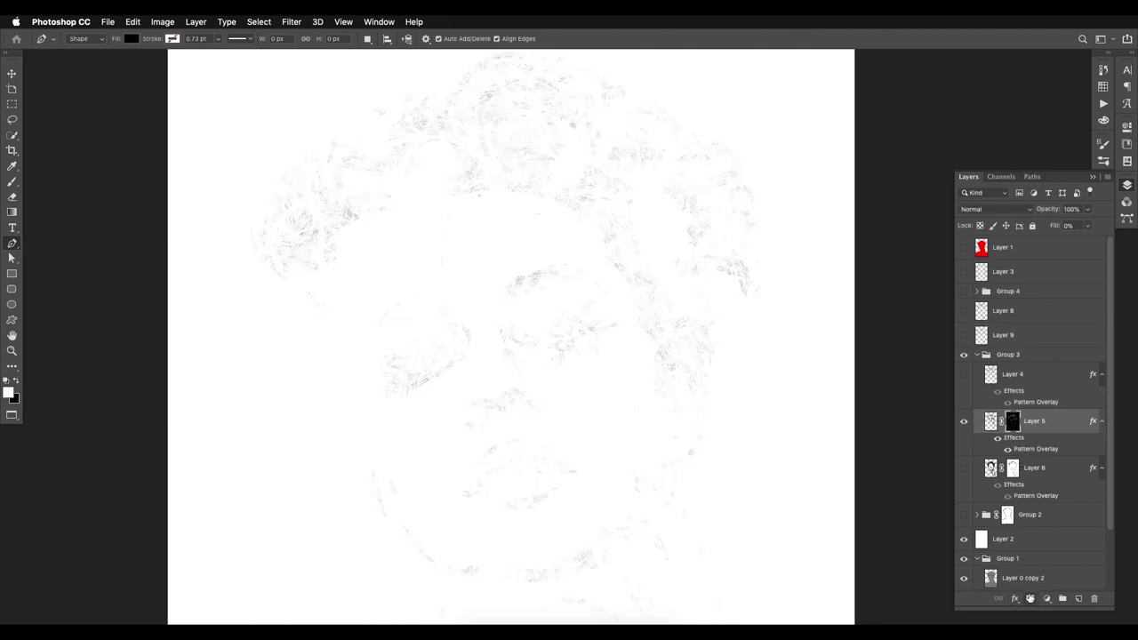
left_click(964, 424)
left_click(964, 424)
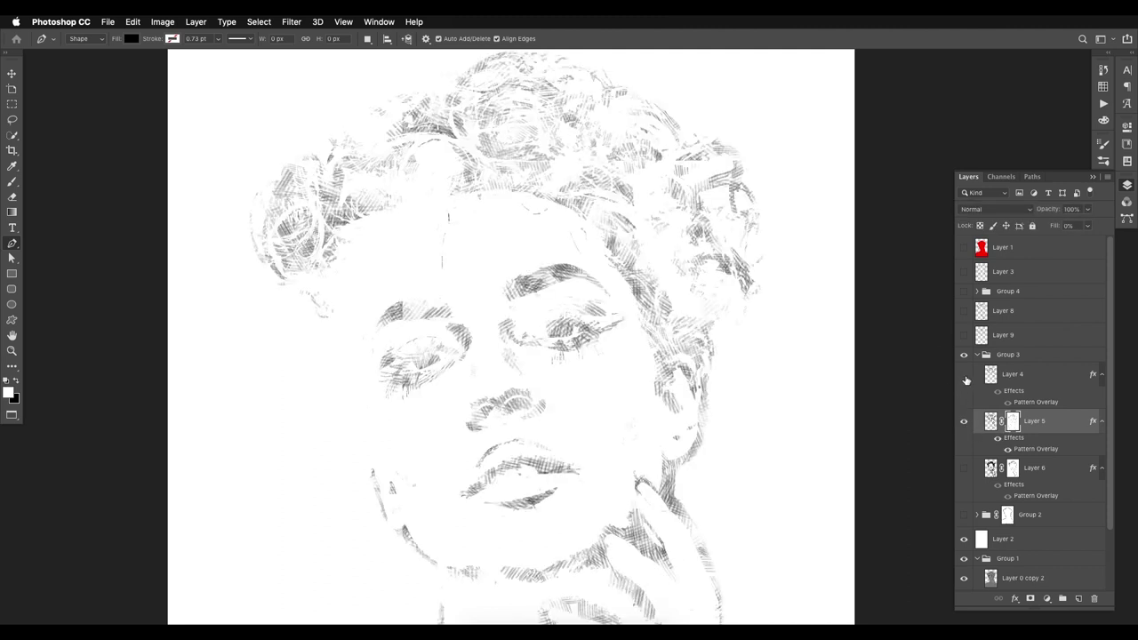
- Show Layer 4, Layer 6 and Group 2 again, and collapse Group 3
left_click(964, 376)
left_click(964, 468)
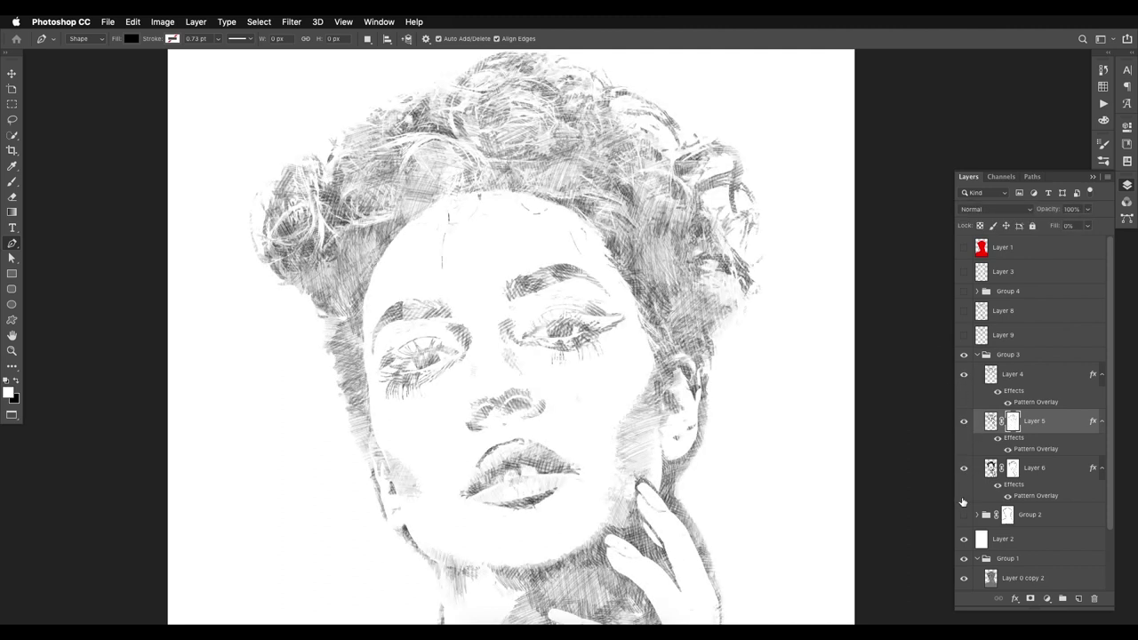
left_click(977, 354)
left_click(965, 374)
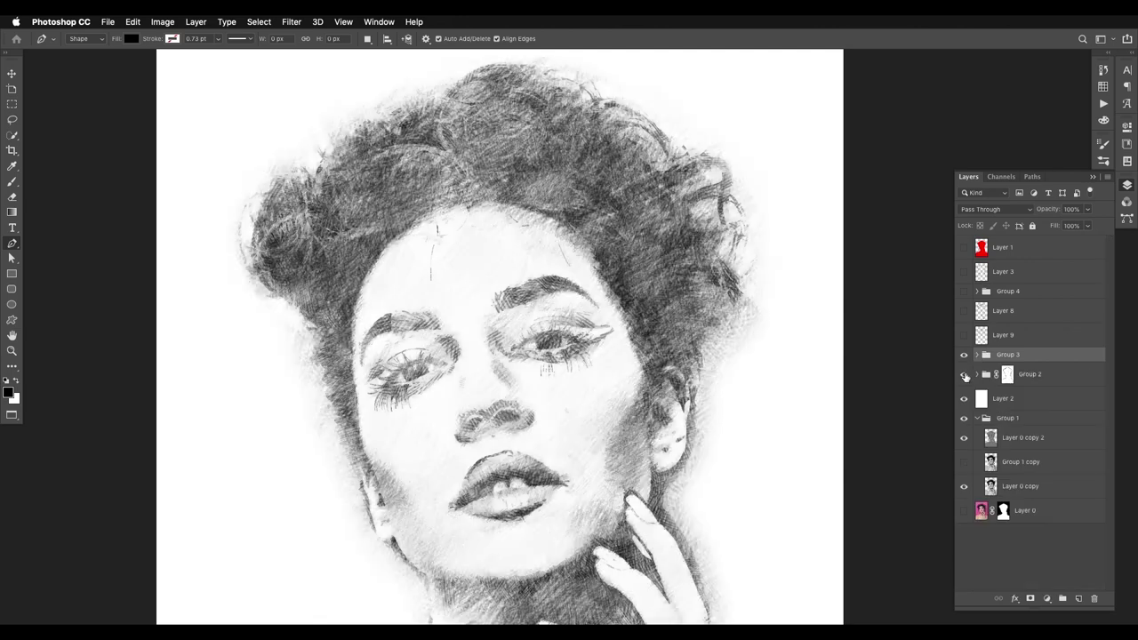
mouse_move(630, 386)
left_mouse_down()
mouse_move(627, 251)
mouse_move(642, 312)
mouse_move(643, 289)
left_mouse_up()
- Delete the stroke layers 9, 8 and 3, and make Group 4 visible
left_click(963, 335)
left_click(1005, 334)
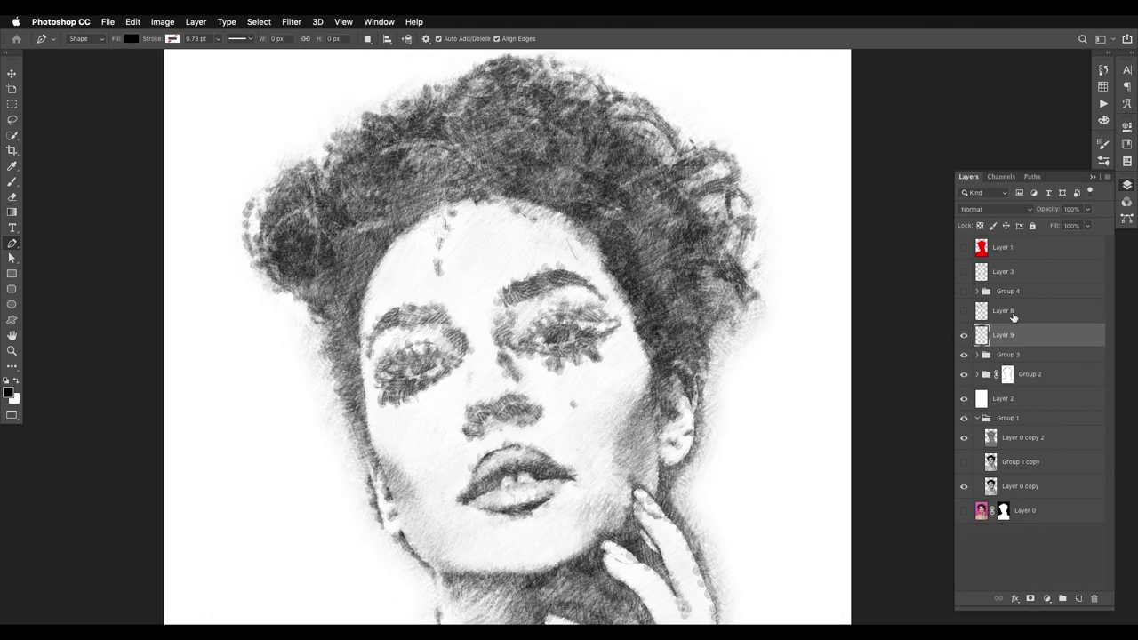
left_click(1013, 319, "shift")
mouse_move(1013, 318)
left_mouse_down()
mouse_move(1058, 374)
mouse_move(1095, 600)
left_mouse_up()
left_click(964, 291)
left_click(965, 272)
left_click_drag(1027, 276, 1096, 519)
left_click_drag(1095, 593, 1094, 597)
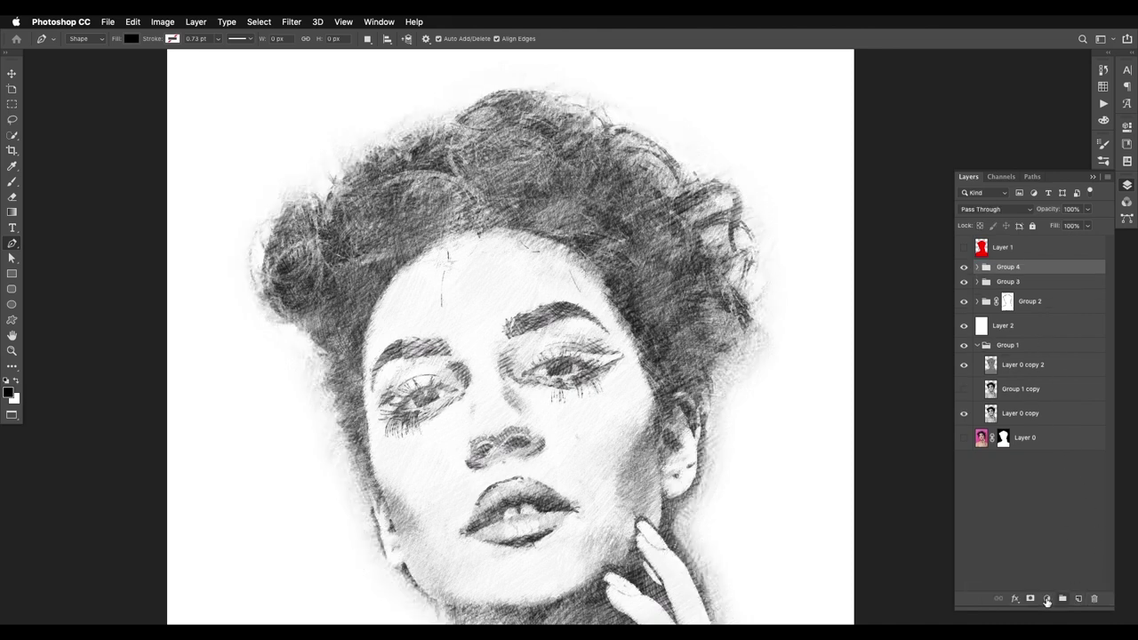
- Add two empty layers above Group 4, hide the upper one, and make the lower one active
left_click(1078, 599)
left_click(1078, 600)
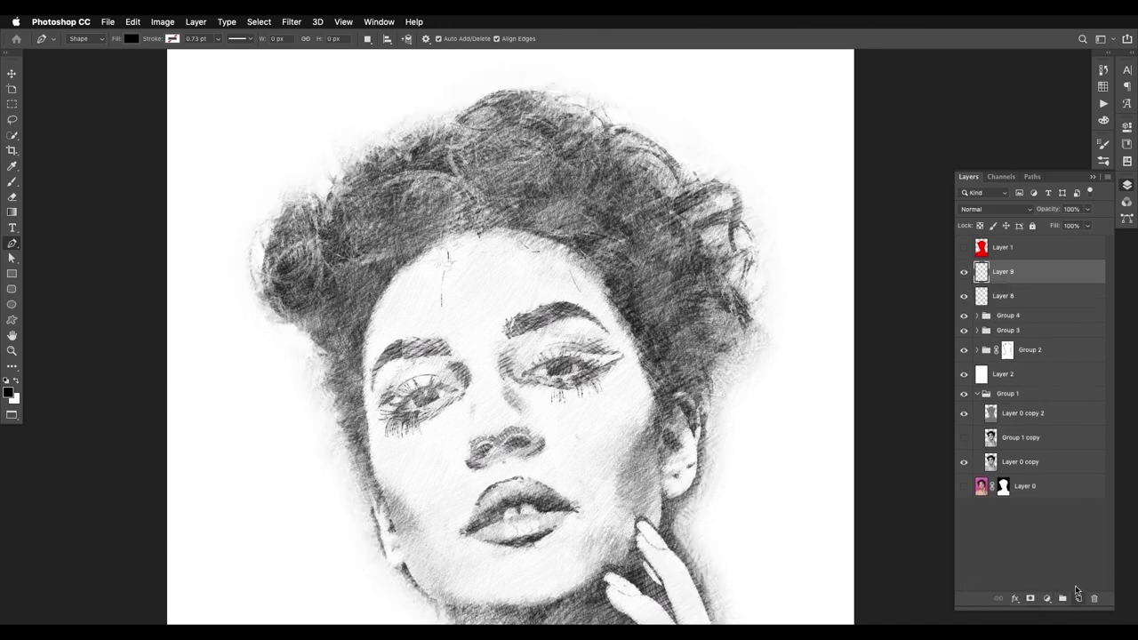
left_click(991, 299)
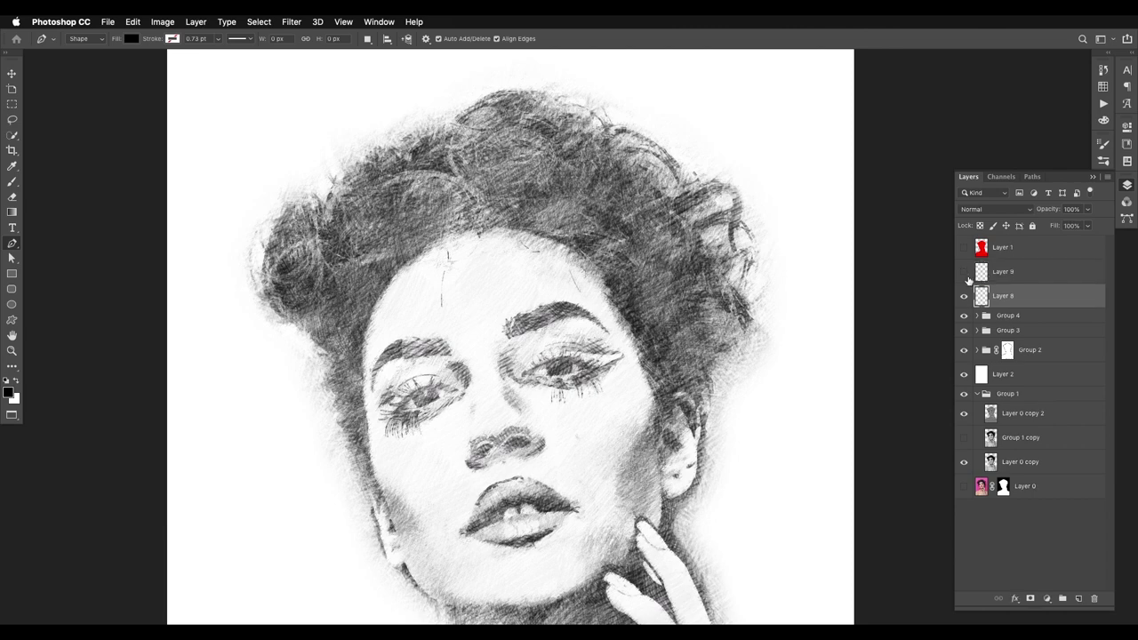
left_click(965, 297)
- Set the brush to Light lines from the Pencil Sketch Brushes at 1000 px, with the whole portrait in view
key("b")
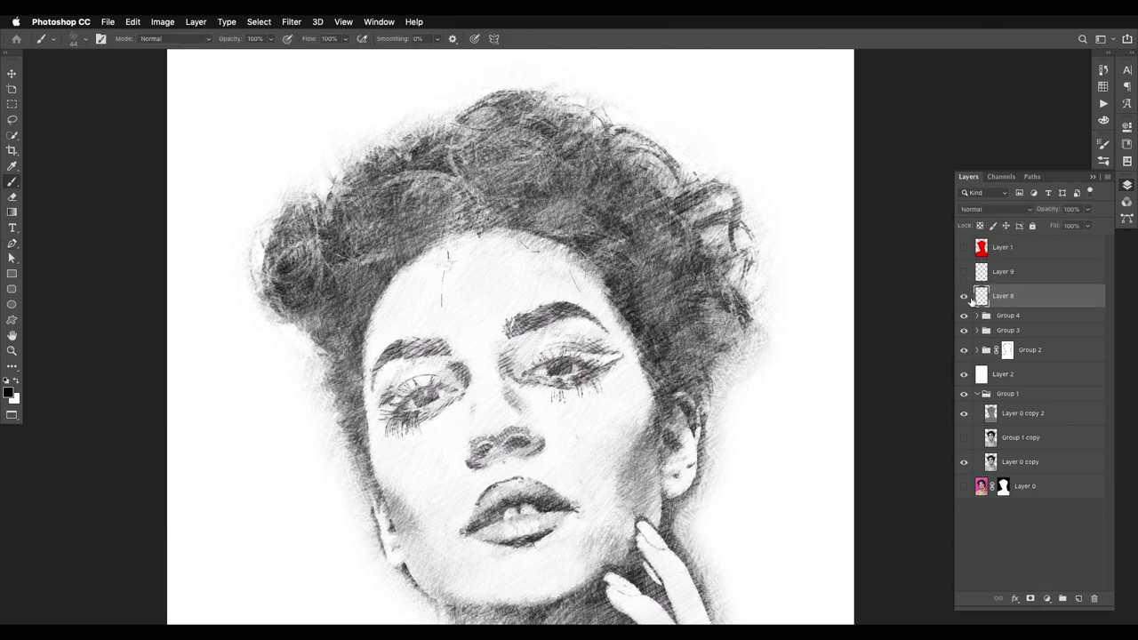
key("super+minus")
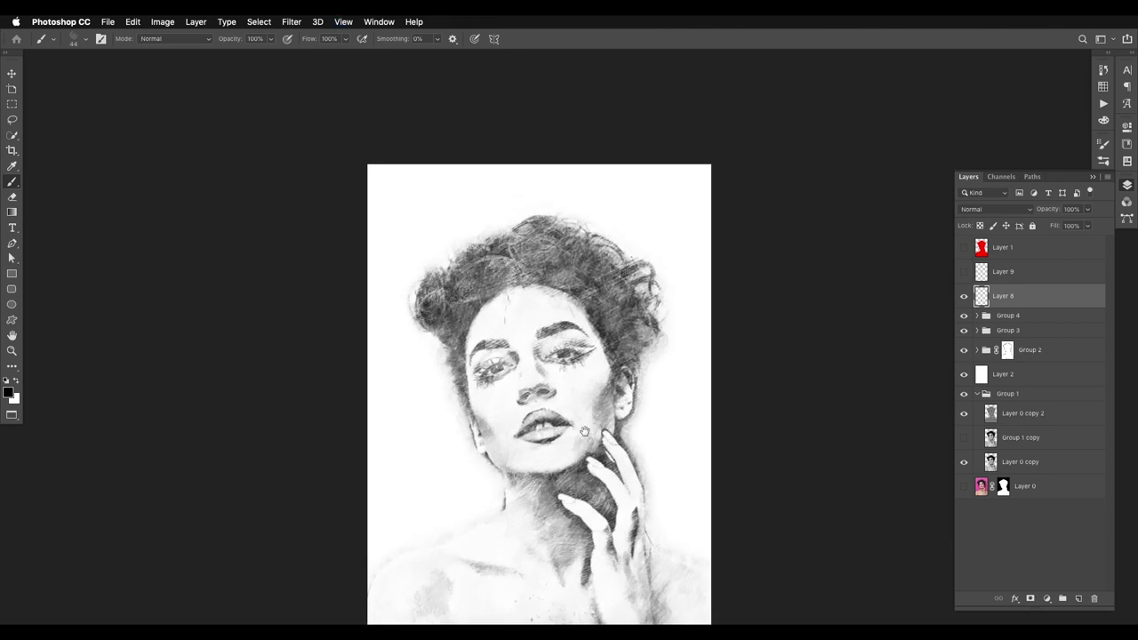
left_click_drag(578, 438, 495, 362)
right_click(700, 137)
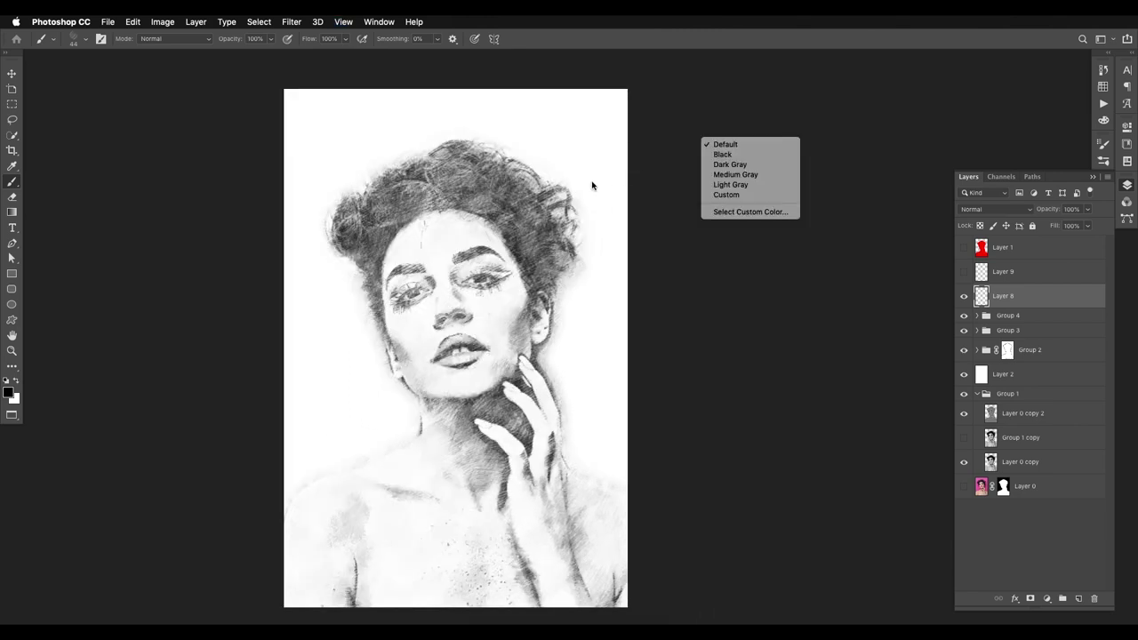
right_click(602, 176)
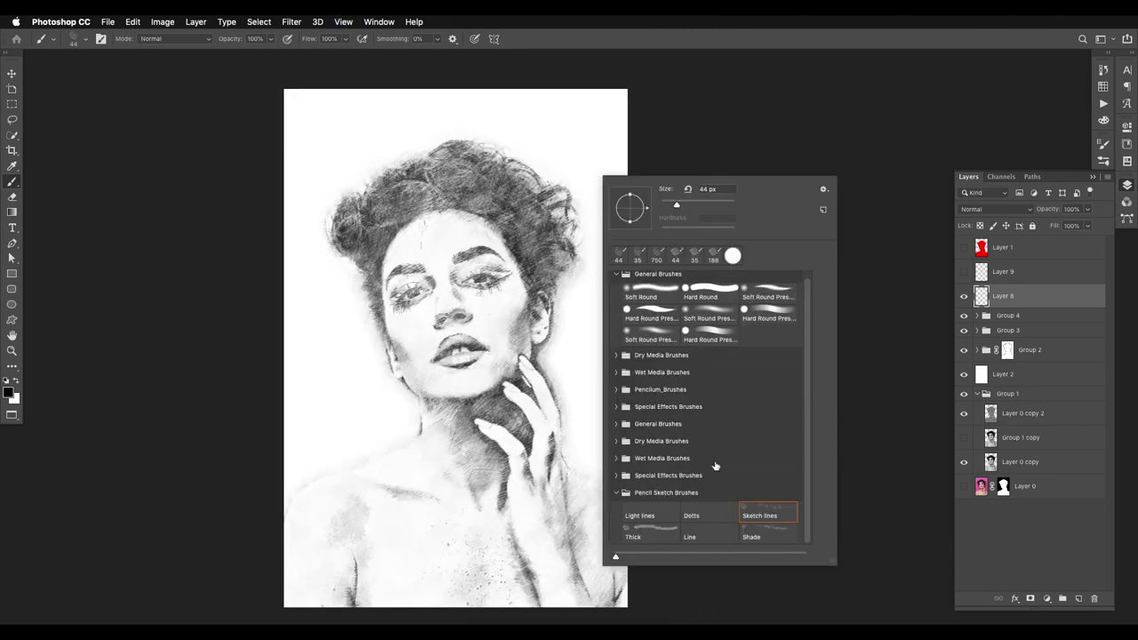
left_click(656, 513)
type("1000")
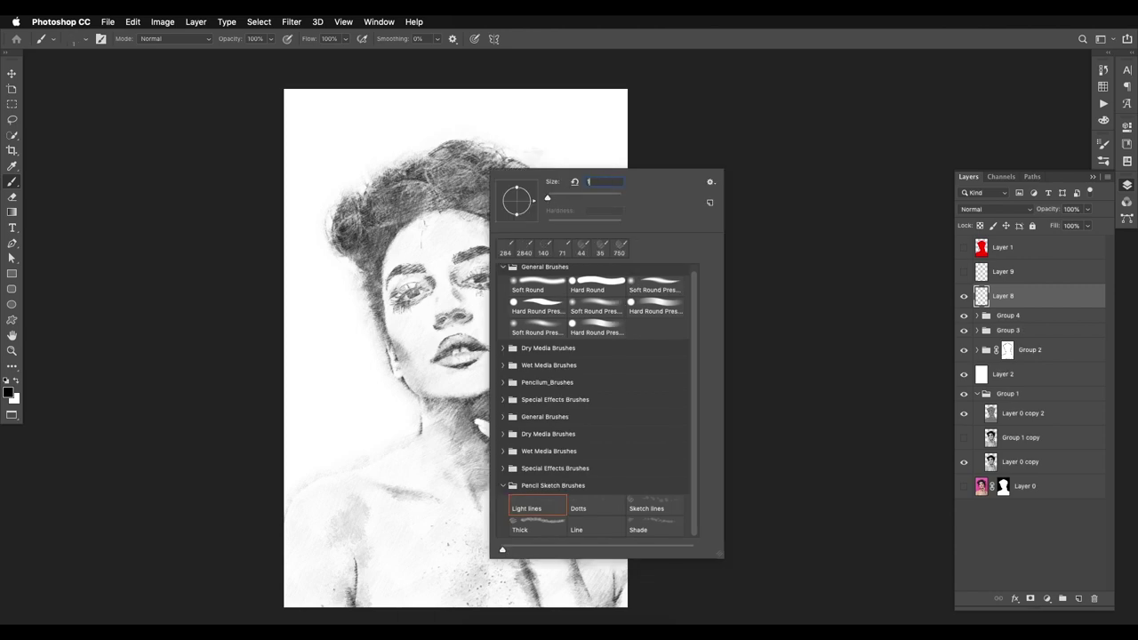
key("Return")
- Paint light pencil lines on Layer 8 in the background around the head and above the shoulders
left_click(327, 429)
left_click(590, 421)
left_click(334, 185)
left_click(569, 178)
left_click(426, 133)
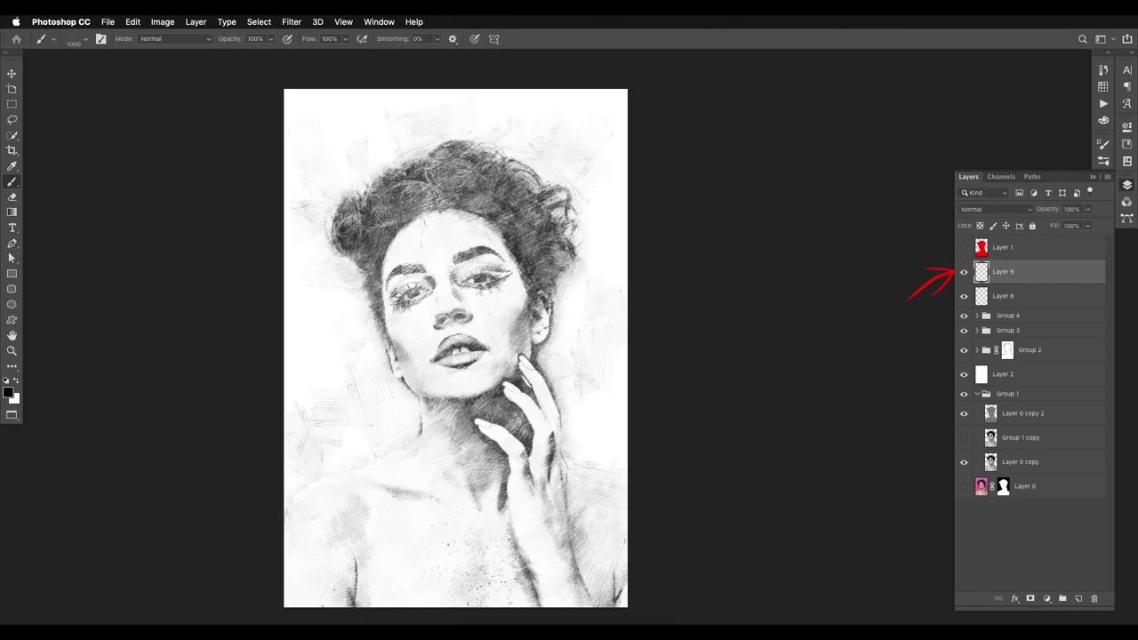
- Paint pencil shading on Layer 9 over the face, hair, shoulders and background with the Shade brush at 2480 px
right_click(538, 240)
left_click(702, 599)
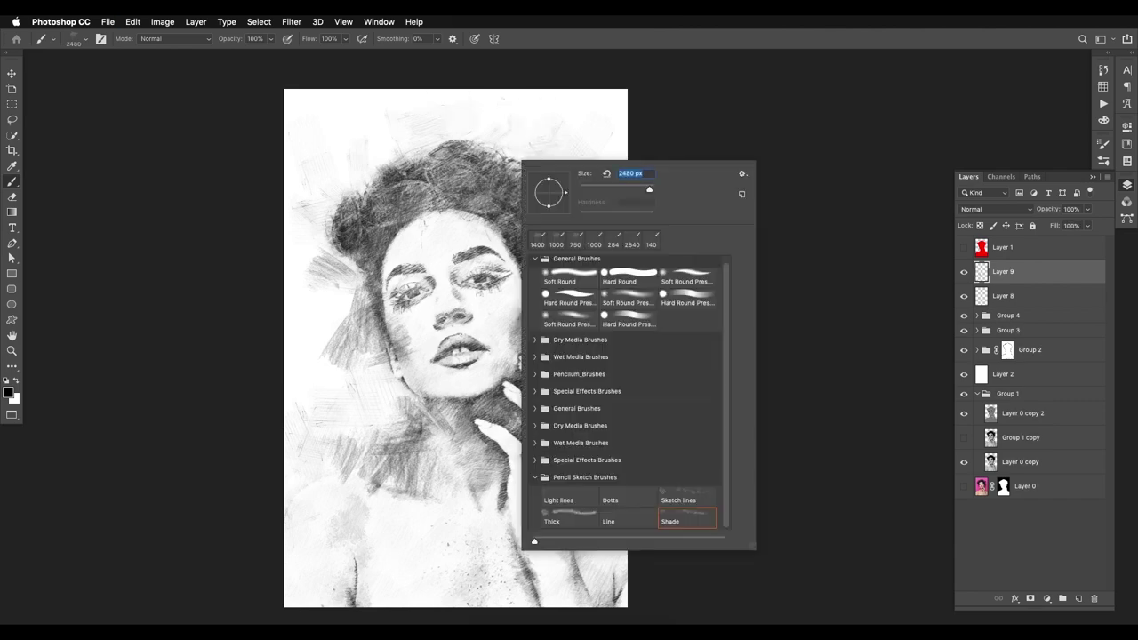
left_click(396, 235)
left_click(489, 298)
left_click(582, 418)
left_click(334, 488)
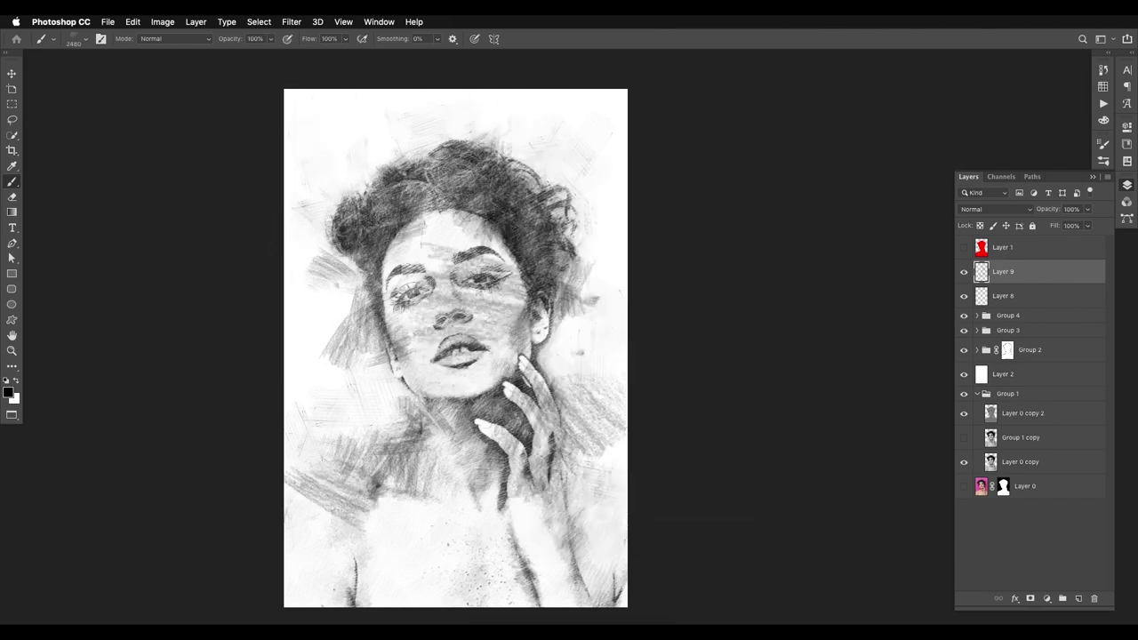
left_click(365, 433)
left_click(384, 167)
left_click(426, 119)
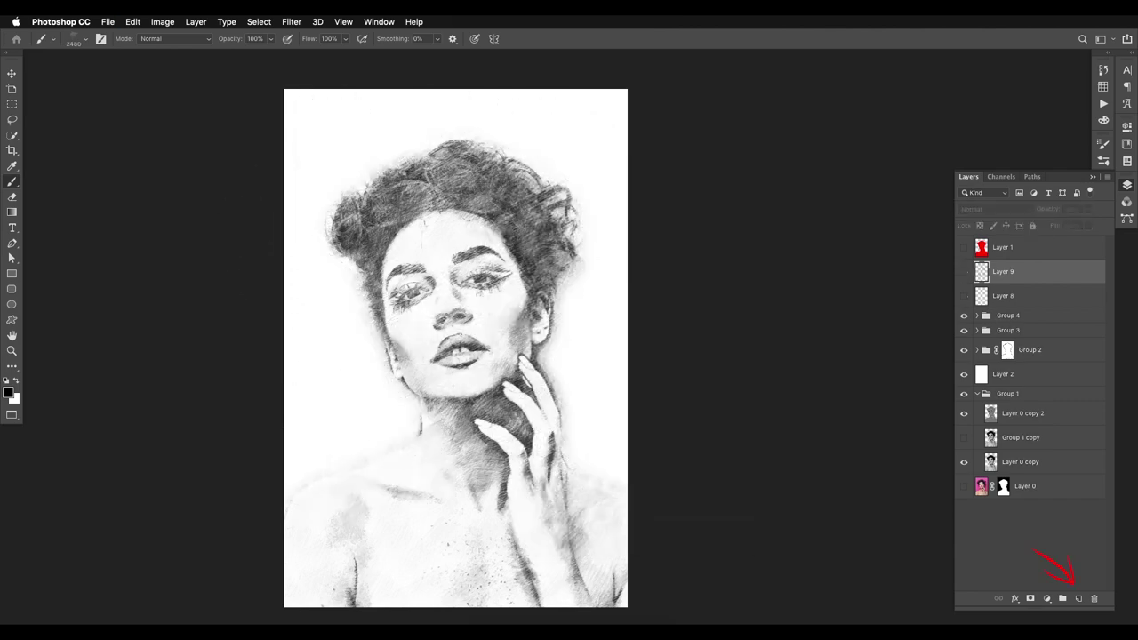
- Add a new layer above Layer 9 and choose the Sketch lines brush
left_click(1078, 598)
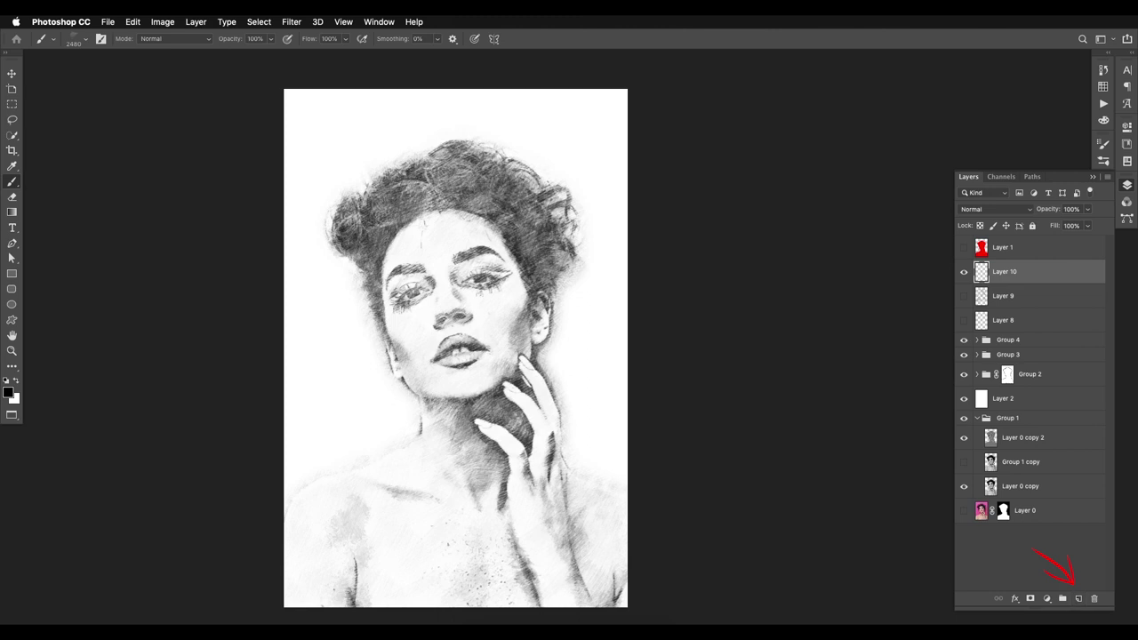
right_click(551, 355)
left_click(598, 598)
left_click(716, 577)
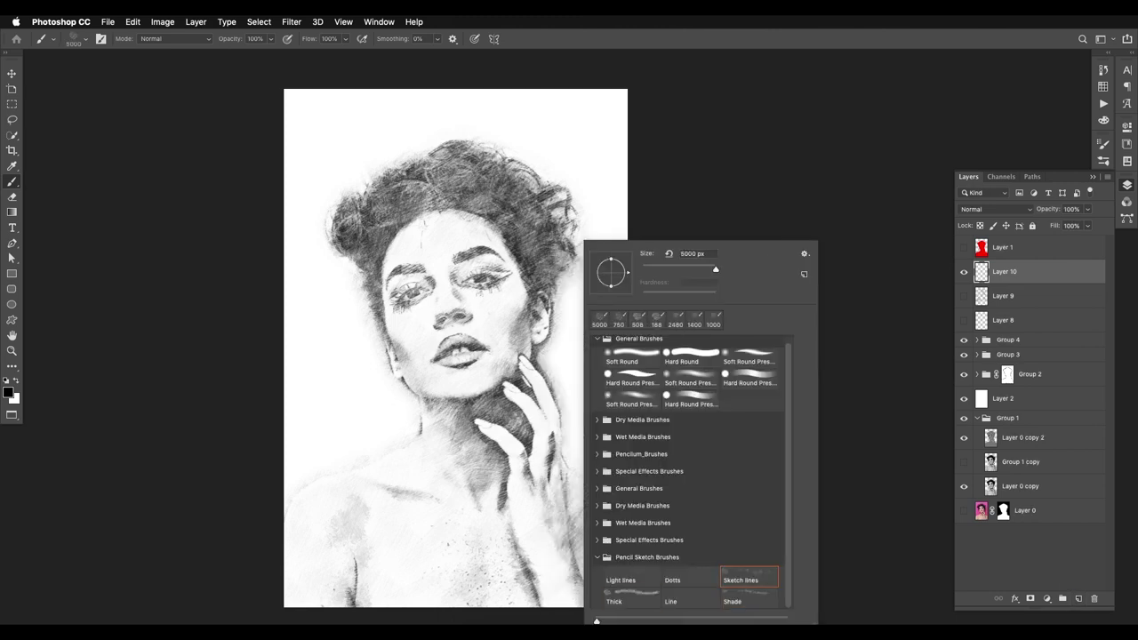
key("Return")
- Paint coarse hatch strokes on Layer 10 around the hair, neck and shoulders
left_click(407, 424)
left_click(587, 274)
left_click(394, 194)
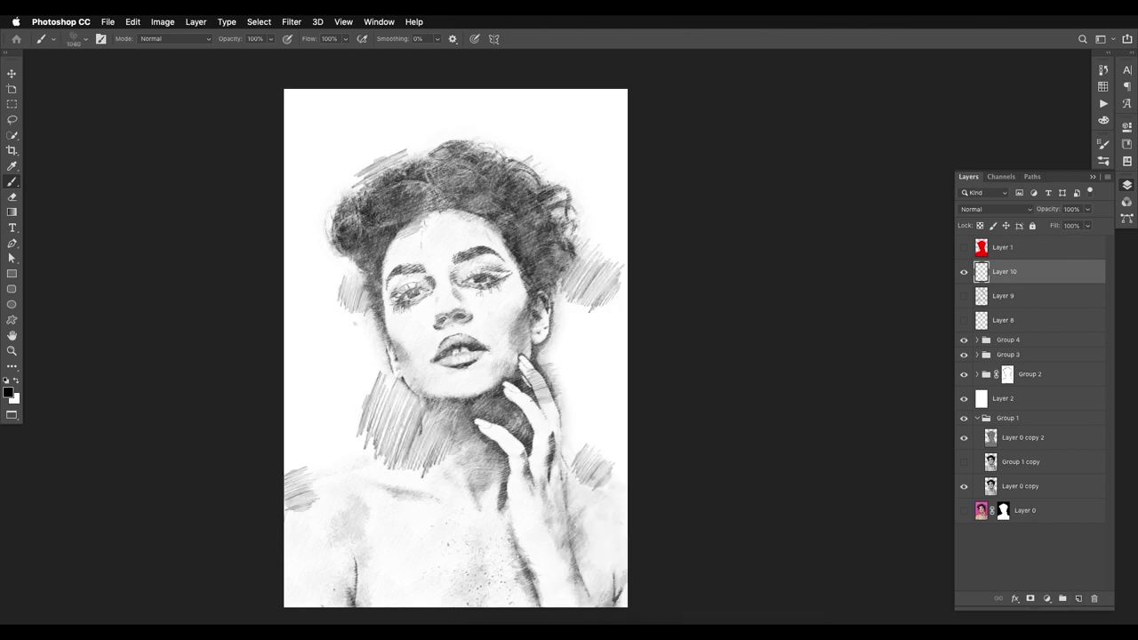
left_click(538, 138)
left_click(393, 154)
left_click(347, 279)
left_click(384, 358)
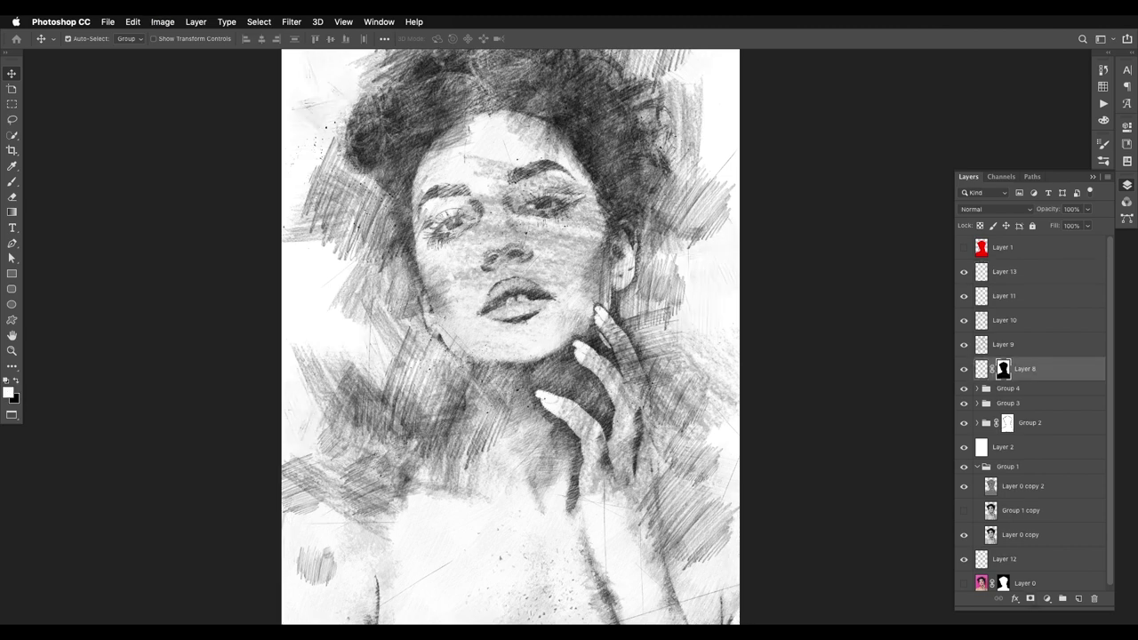
- Copy Layer 8's figure mask onto Layers 9 and 10
left_click_drag(1004, 369, 1003, 320)
left_click_drag(552, 398, 542, 425)
key("super+minus")
- Lower the Fill of the masked stroke layers 9, 8 and 10
left_click(1025, 345)
left_click(1087, 226)
left_click_drag(1090, 240, 1063, 240)
left_click(1025, 369)
left_click(1087, 226)
left_click(1026, 320)
left_click(1087, 225)
- Examine the sketch's face, hand and background strokes up close with the interface hidden
left_click_drag(569, 355, 466, 337)
key("super+plus")
key("super+plus")
key("Tab")
left_click_drag(524, 373, 520, 289)
scroll(510, 327, "down", 1)
key("Tab")
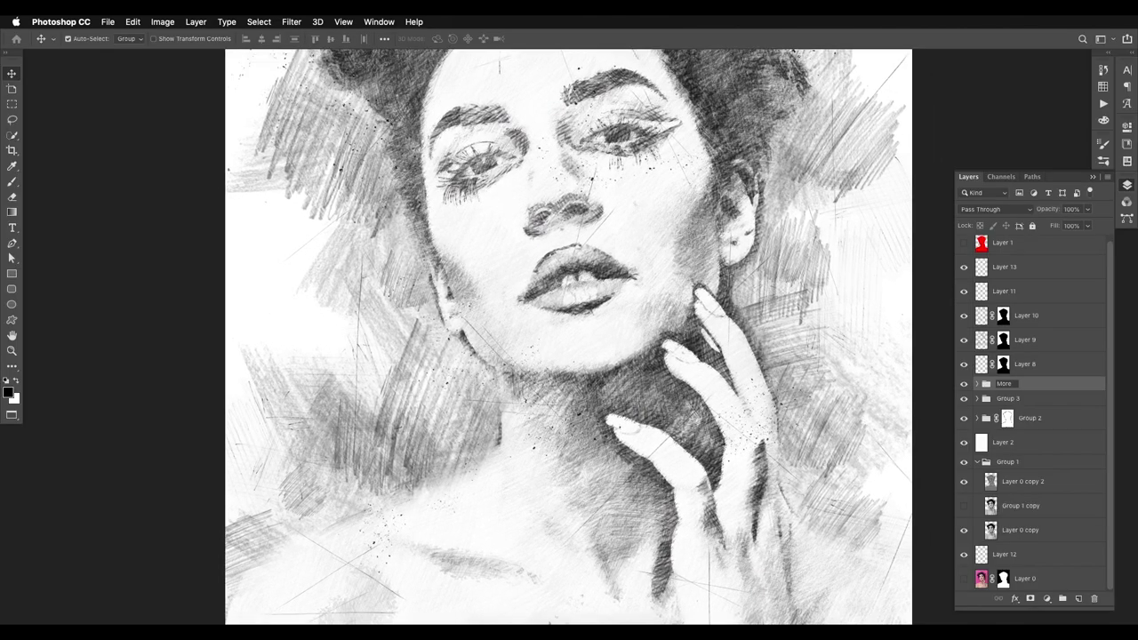
- Rename Group 4 as More Details, Group 3 as Details and Group 2 as Base sketch
type("ails")
key("Tab")
type("Details")
key("Tab")
type("Base sk")
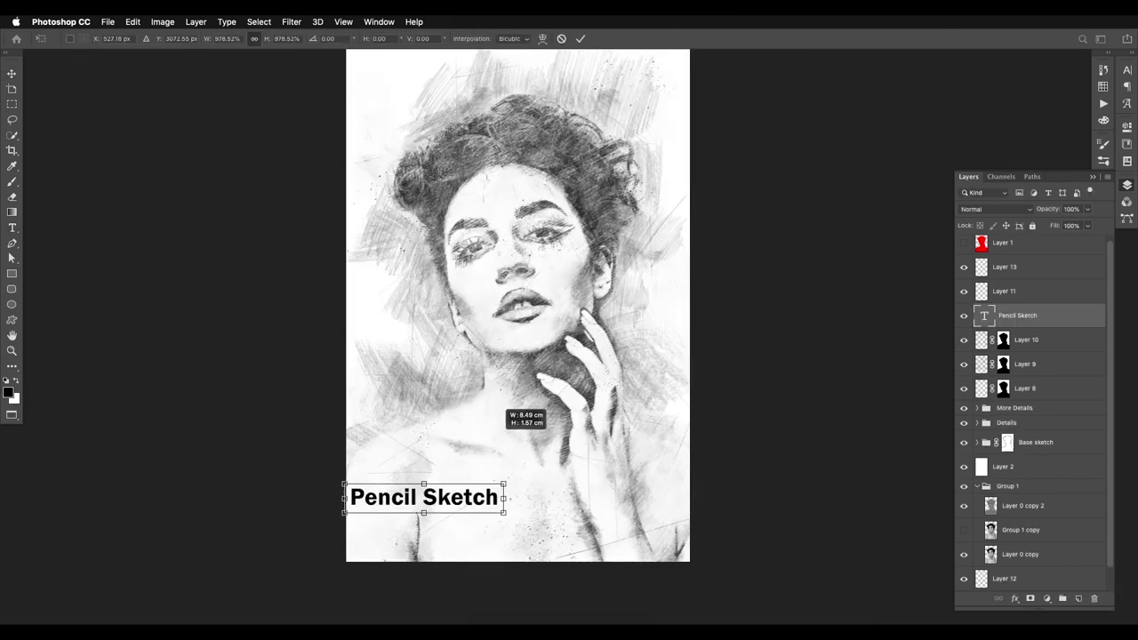
- Enlarge the Pencil Sketch title across the chest and change its font to a handwritten script
left_click_drag(503, 426, 555, 466)
key("super+Return")
left_click(179, 38)
key("Down")
key("Down")
key("Down")
key("Down")
key("Down")
key("Down")
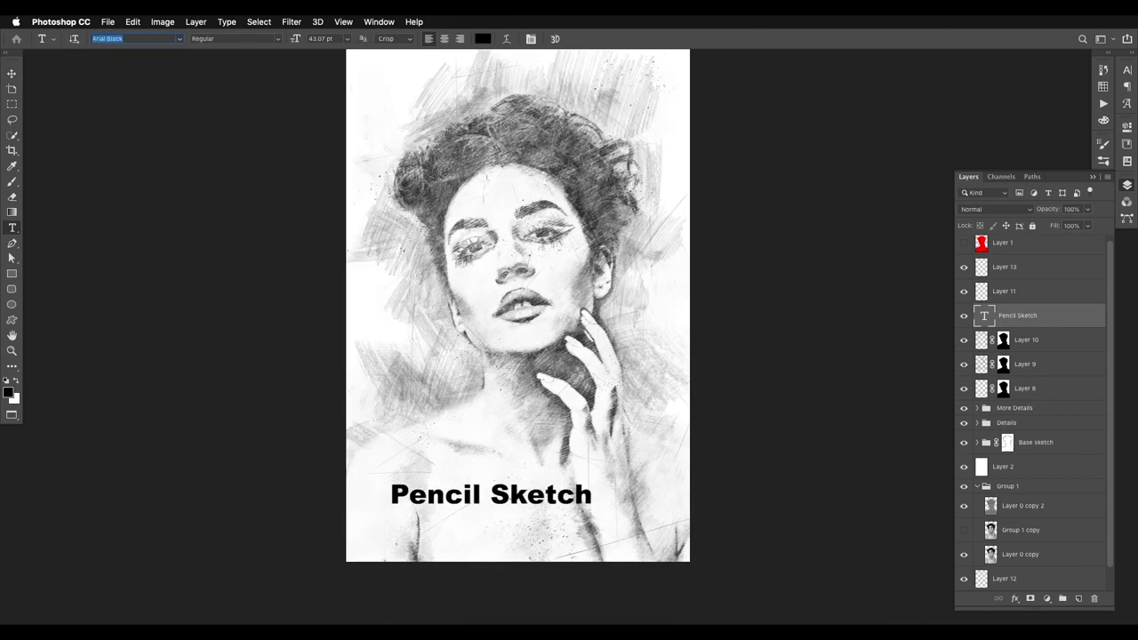
key("v")
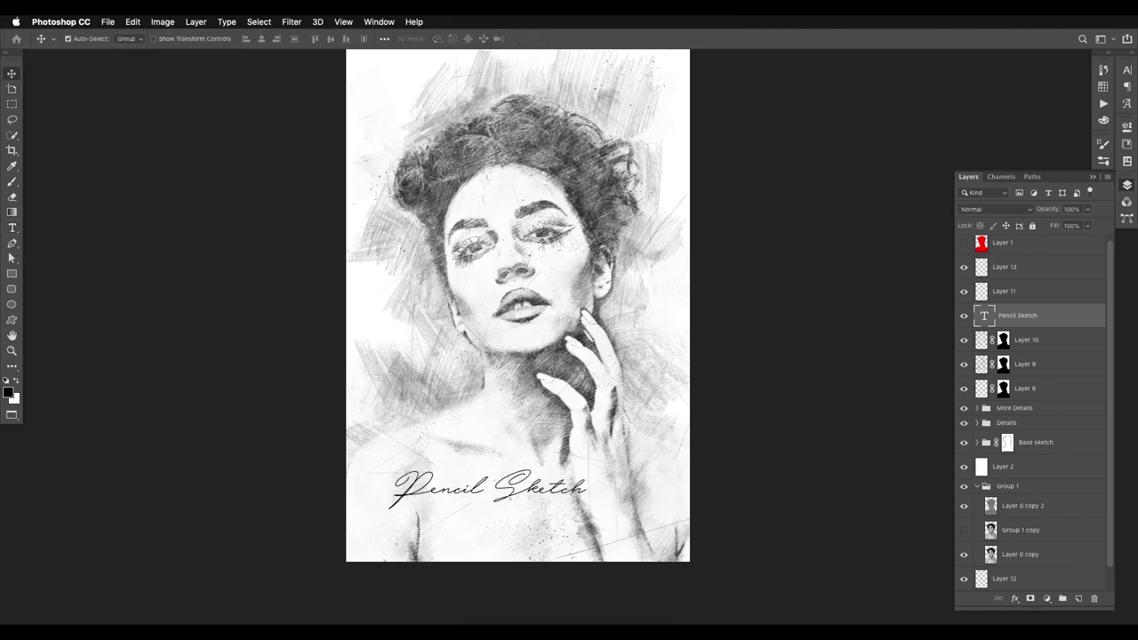
- Transform and reposition the script Pencil Sketch title over the lower part of the portrait
left_click_drag(471, 501, 456, 521)
key("super+t")
mouse_move(571, 490)
left_mouse_down()
mouse_move(624, 456)
mouse_move(592, 494)
mouse_move(576, 484)
mouse_move(652, 456)
left_mouse_up()
key("Return")
key("super+t")
key("Return")
mouse_move(615, 489)
left_mouse_down()
mouse_move(627, 431)
mouse_move(594, 425)
mouse_move(581, 516)
mouse_move(528, 233)
mouse_move(542, 91)
mouse_move(595, 232)
mouse_move(604, 494)
left_mouse_up()
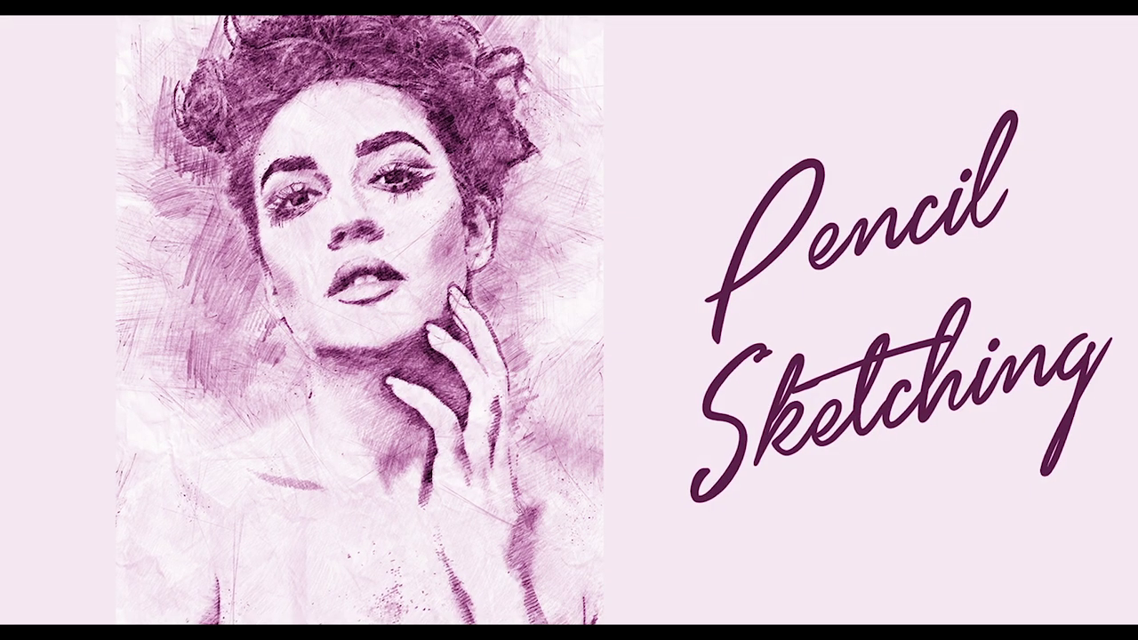